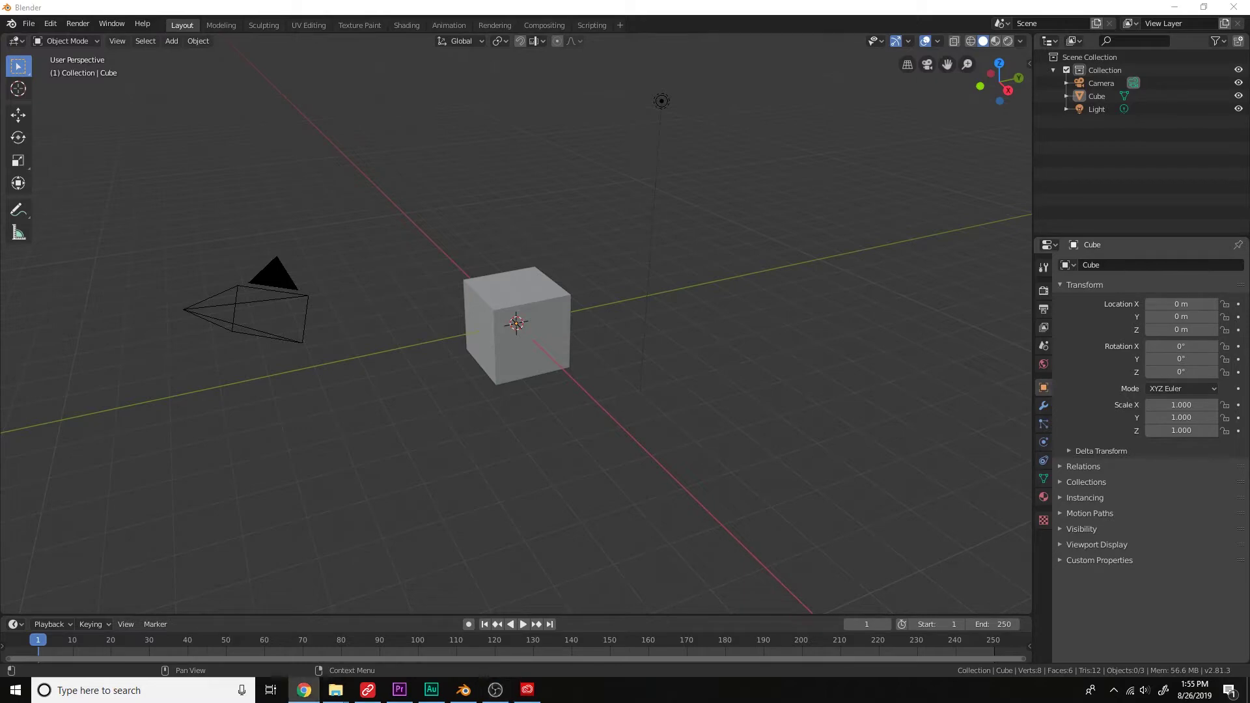
# Look through the open Instagram profile's posts and open the yellow smiley sphere render.
pyautogui.moveTo(1249, 196); pyautogui.dragTo(682, 77)
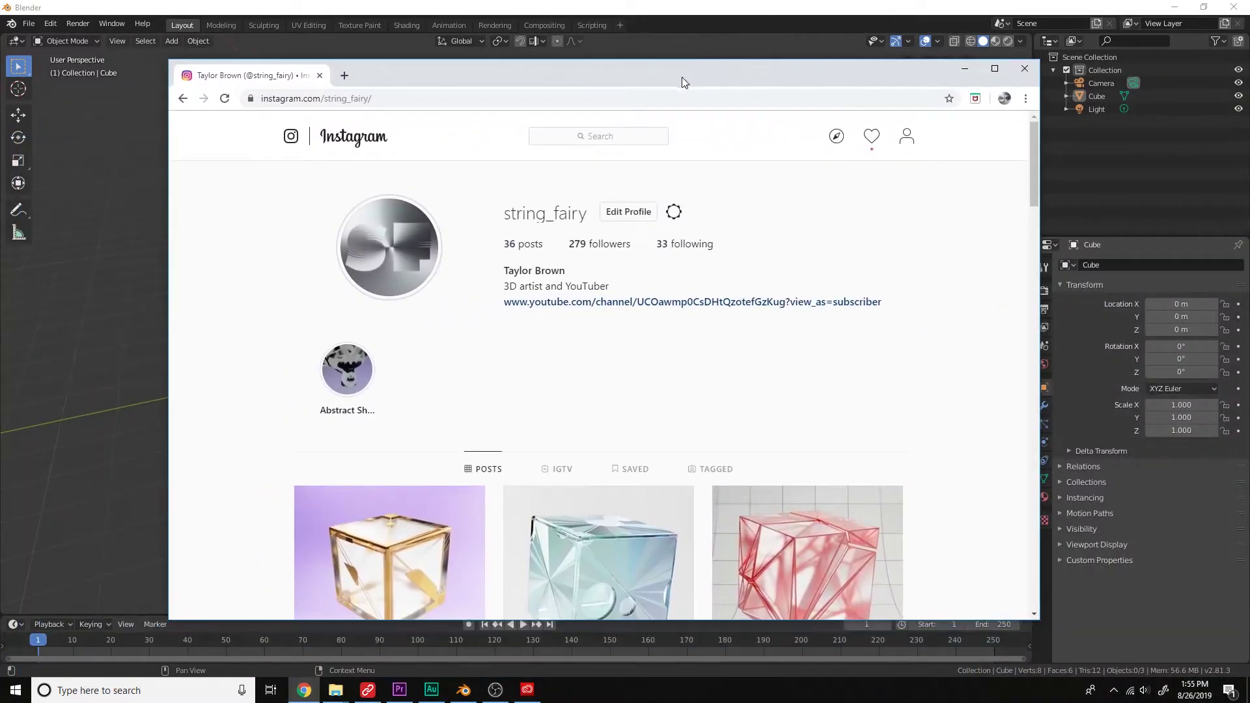
pyautogui.doubleClick(495, 212)
pyautogui.scroll(-10, 752, 302)
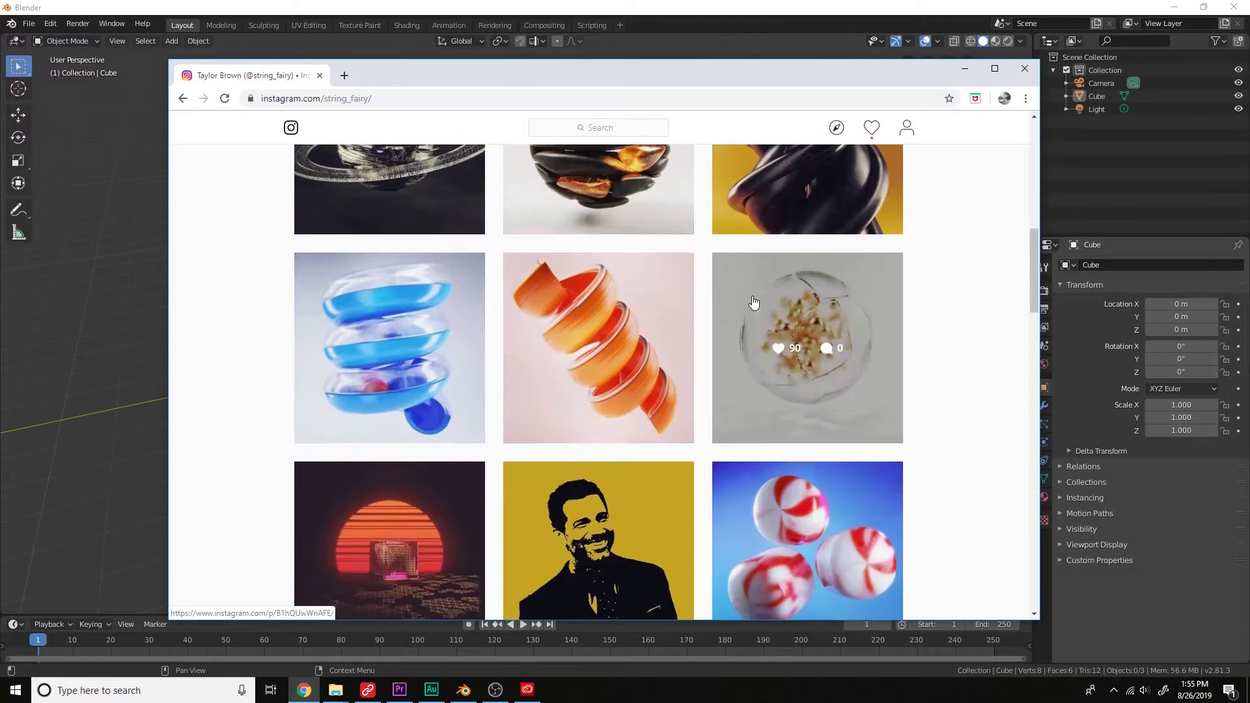
pyautogui.scroll(-18, 754, 303)
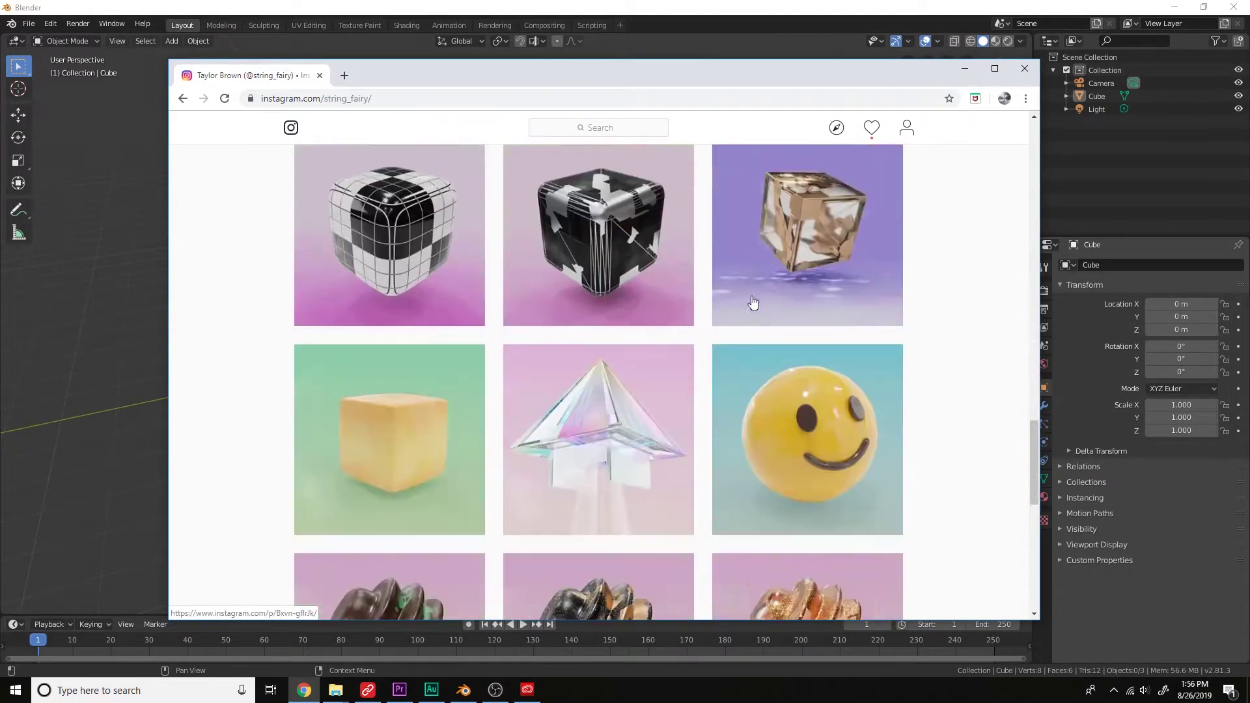
pyautogui.click(797, 312)
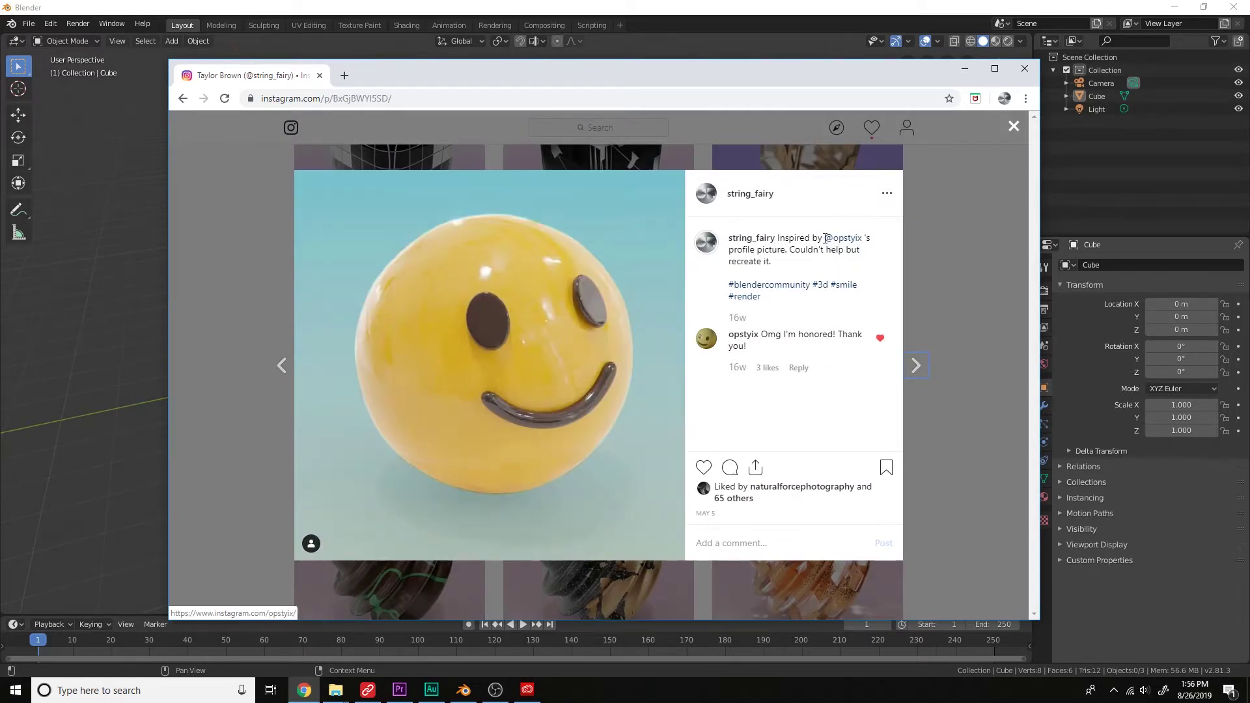
# Open the profile credited in the smiley post's caption and look through its posts.
pyautogui.moveTo(826, 238); pyautogui.dragTo(863, 239)
pyautogui.click(847, 239)
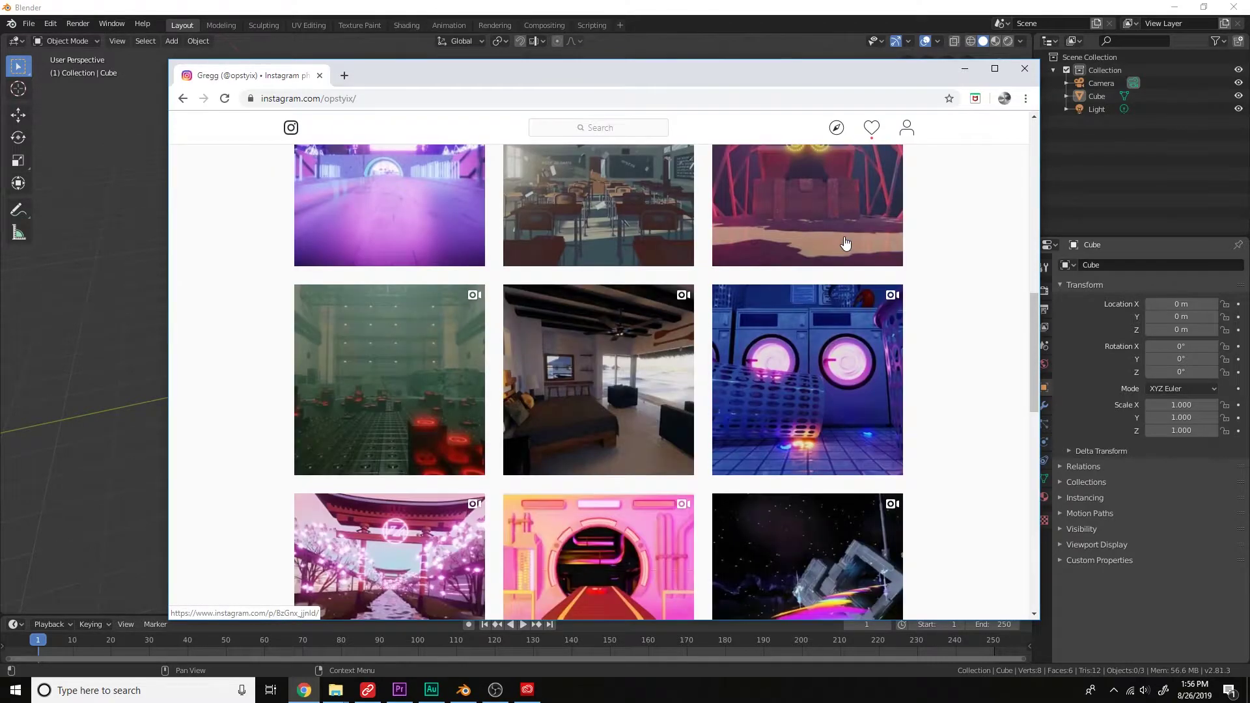
pyautogui.scroll(5, 845, 243)
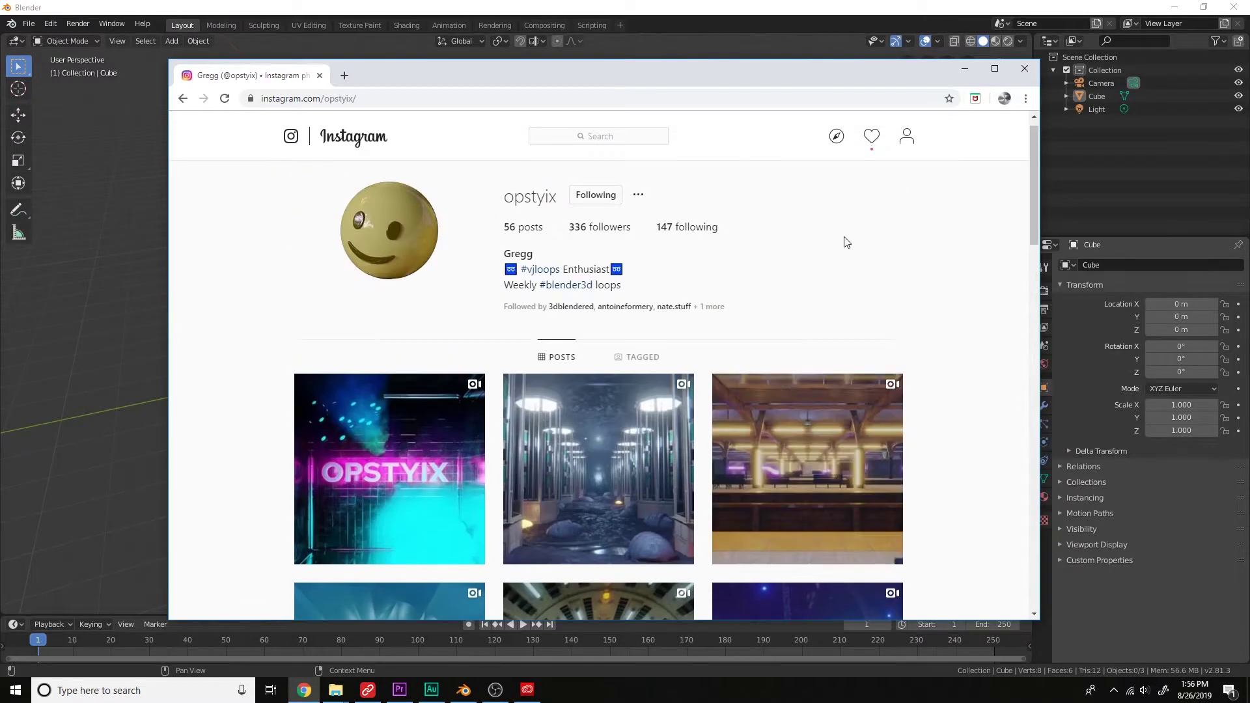
pyautogui.scroll(-10, 847, 242)
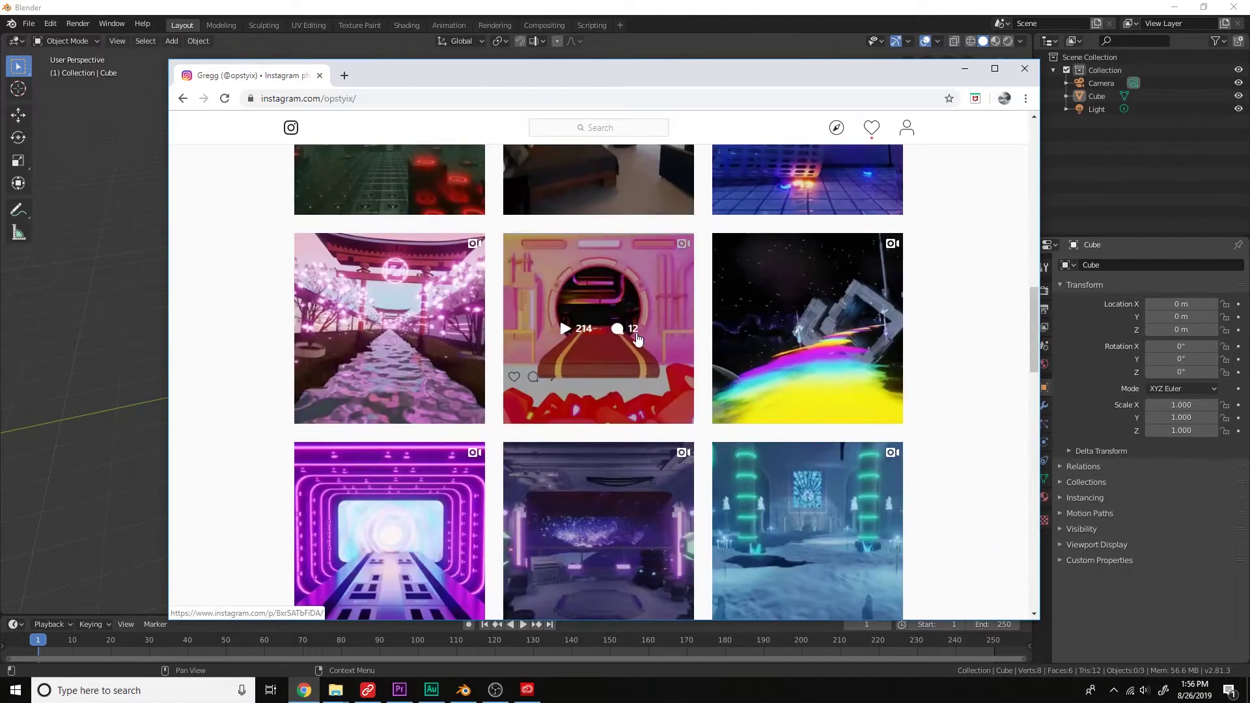
# Play the pink conveyor-belt video post, close it, and minimize the browser to return to Blender.
pyautogui.click(635, 301)
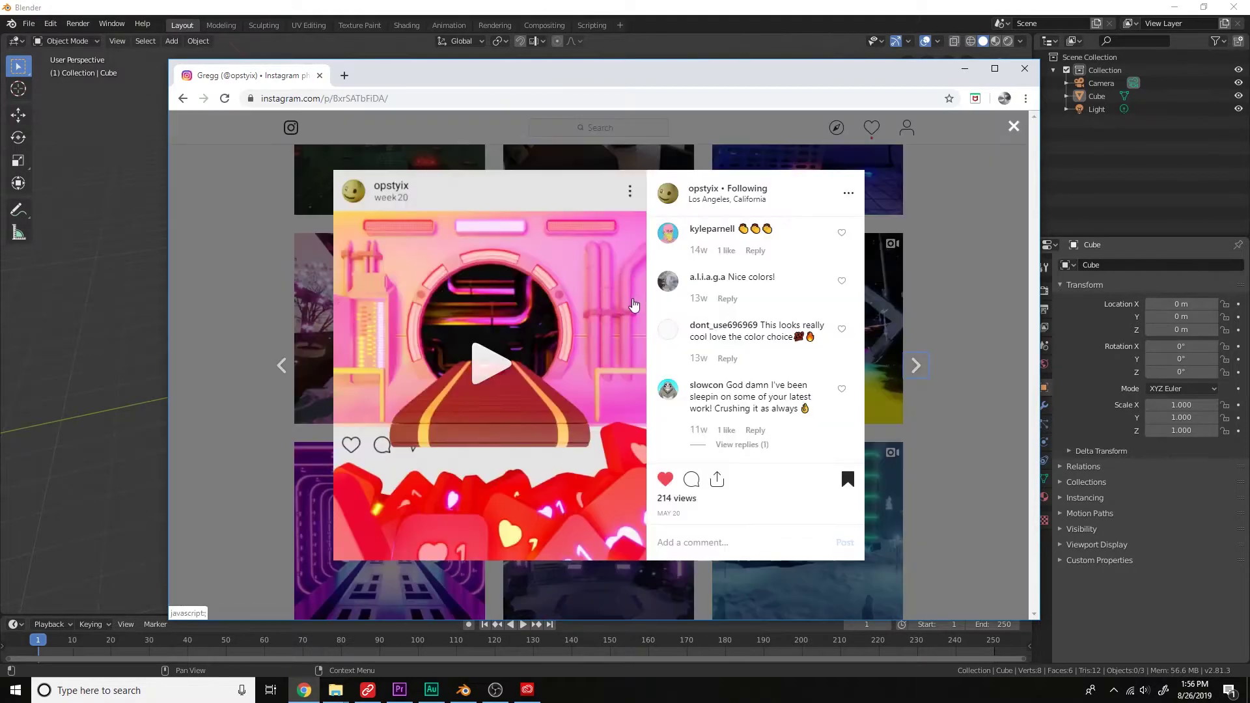
pyautogui.click(504, 365)
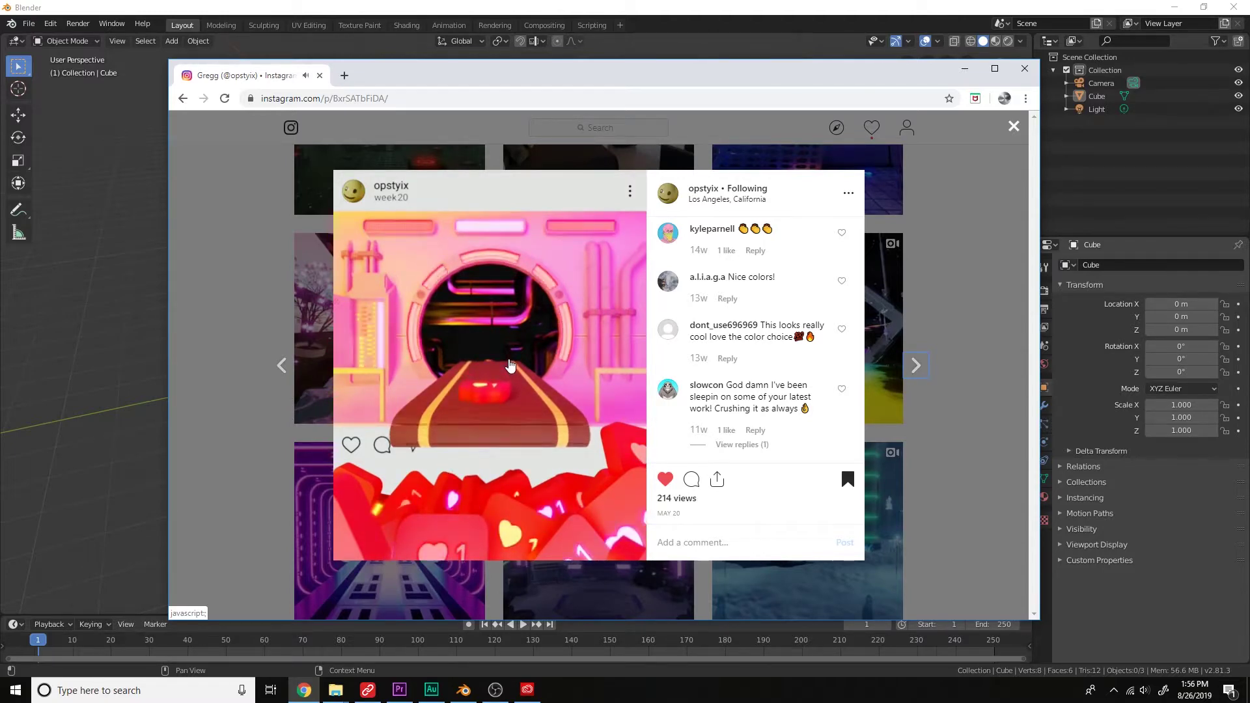
pyautogui.click(958, 313)
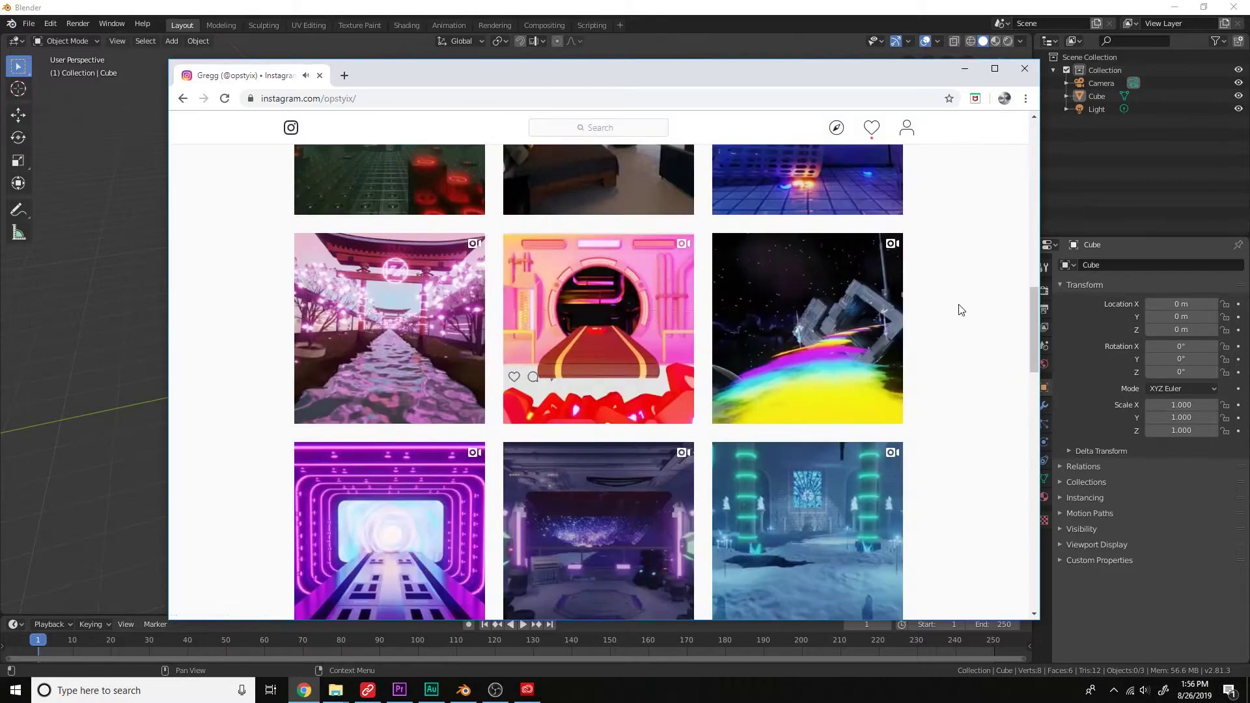
pyautogui.scroll(5, 956, 317)
pyautogui.scroll(5, 957, 317)
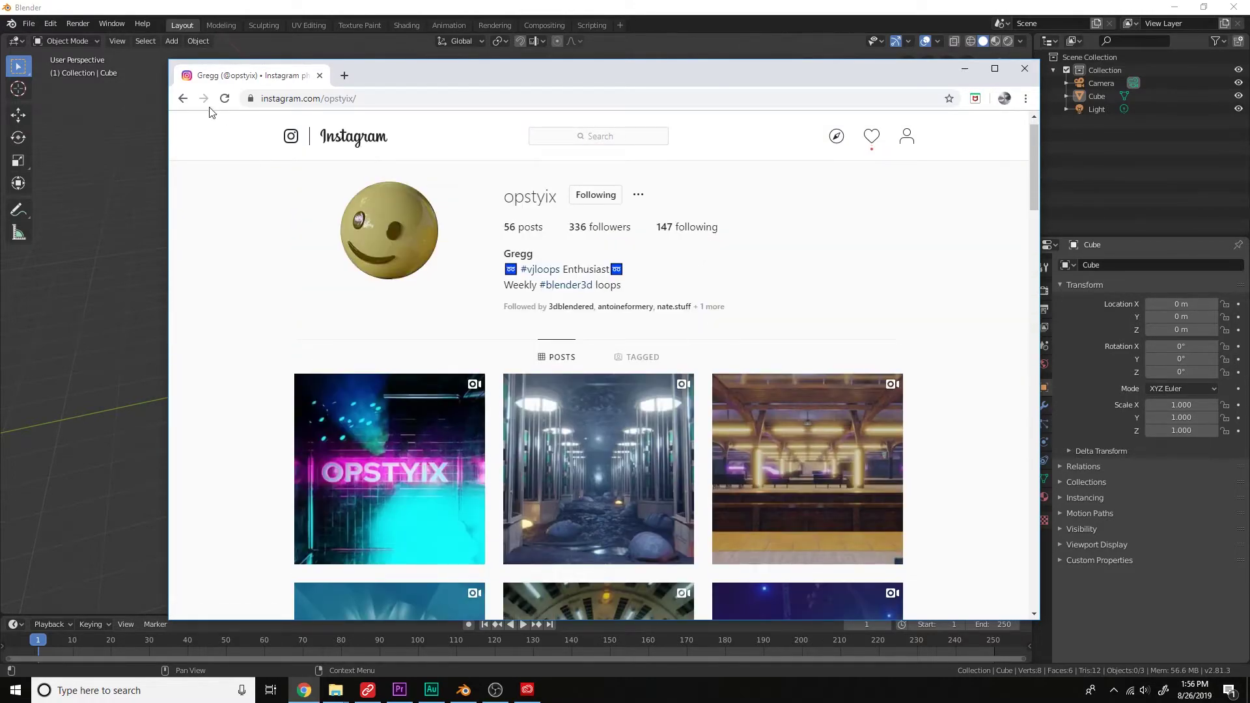
pyautogui.click(187, 103)
pyautogui.click(964, 72)
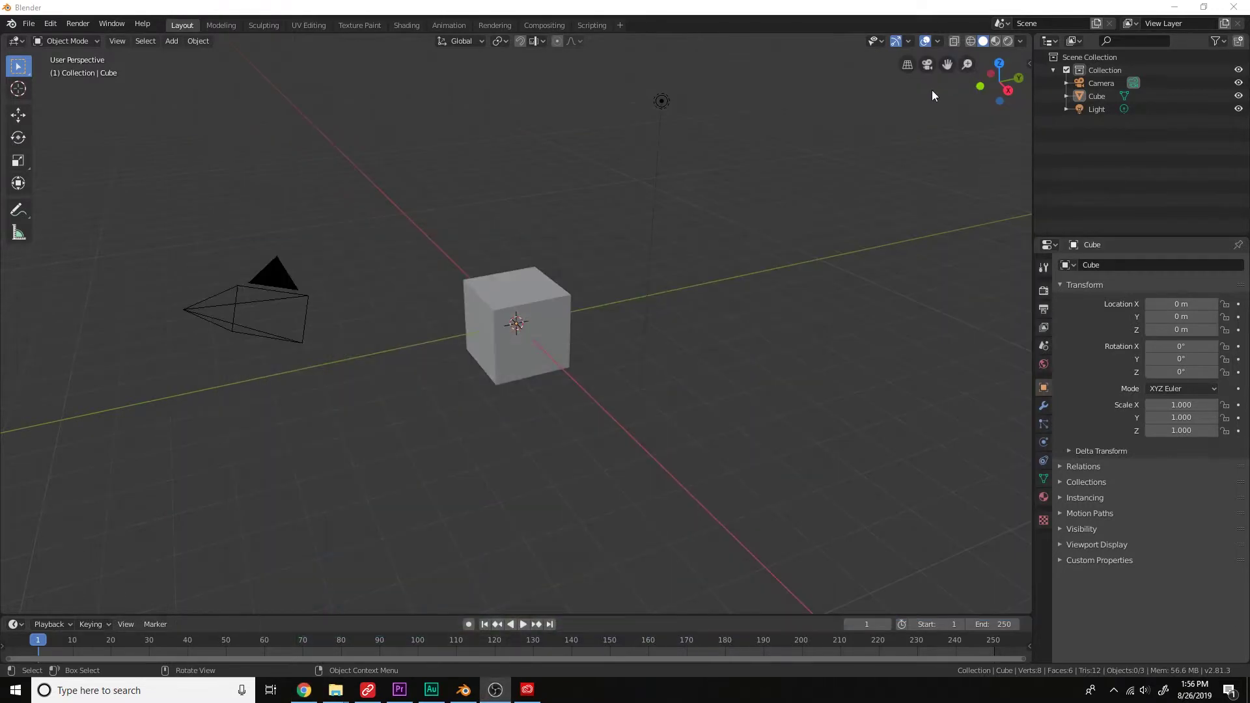
# Delete all the default scene objects and add an ico sphere mesh.
pyautogui.press('a')
pyautogui.press('x')
pyautogui.click(710, 267)
pyautogui.hotkey('shift', 'a')
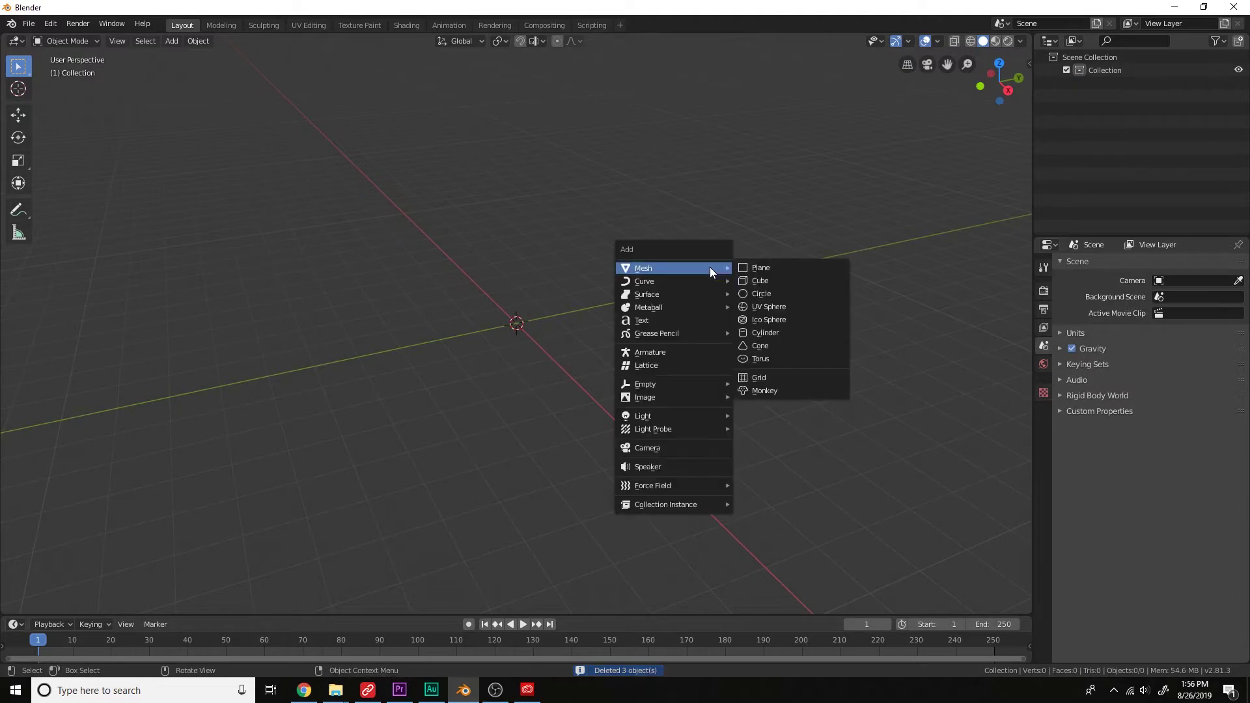
pyautogui.click(775, 317)
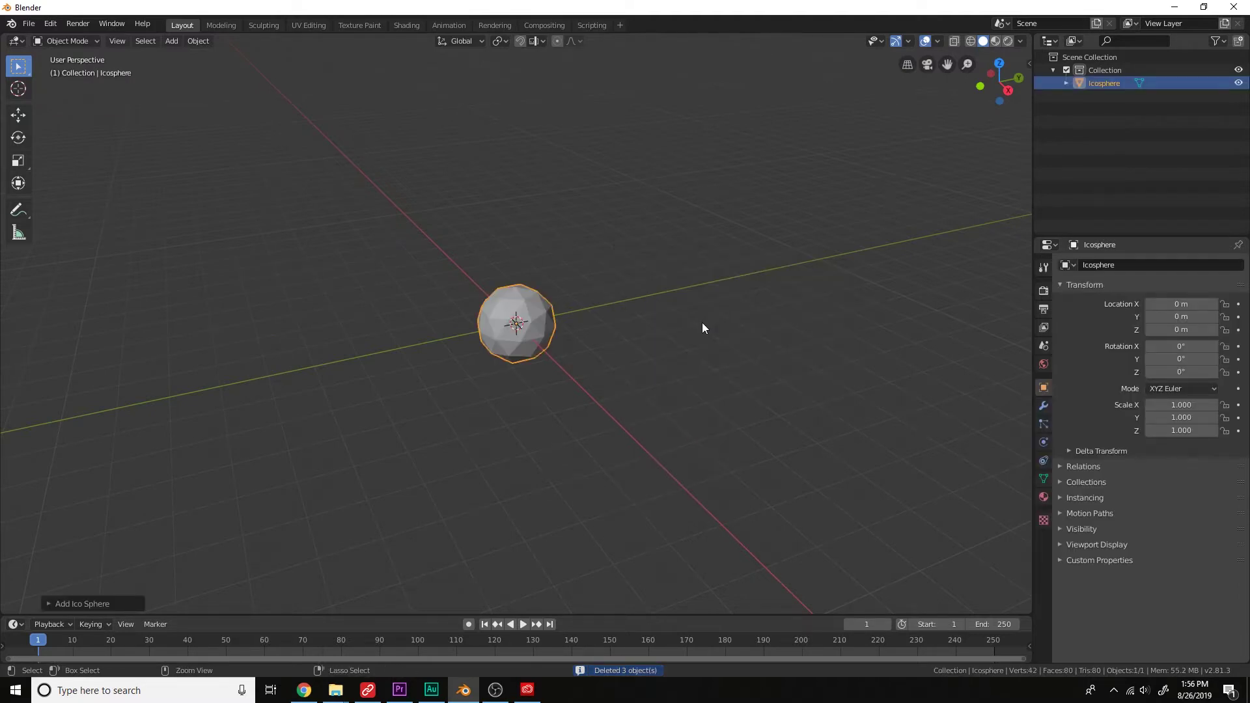
# Give the ico sphere a level 2 subdivision surface and shade it smooth.
pyautogui.hotkey('ctrl', '2')
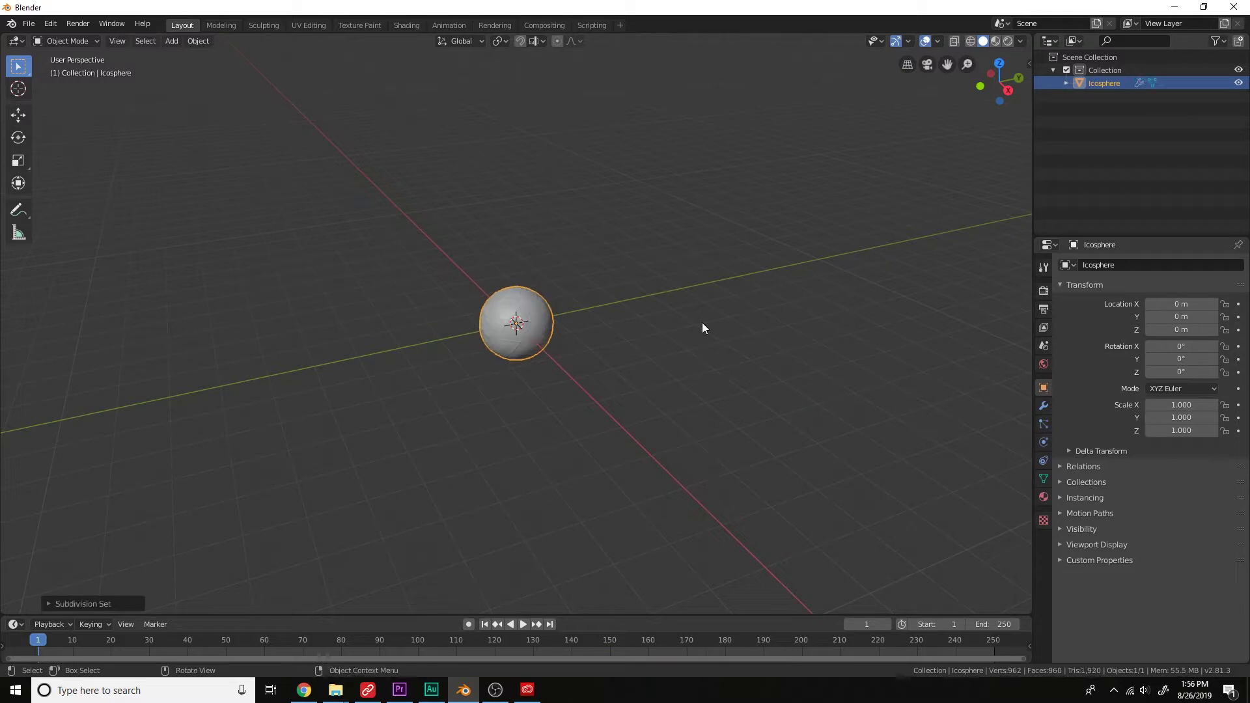
pyautogui.rightClick(556, 315)
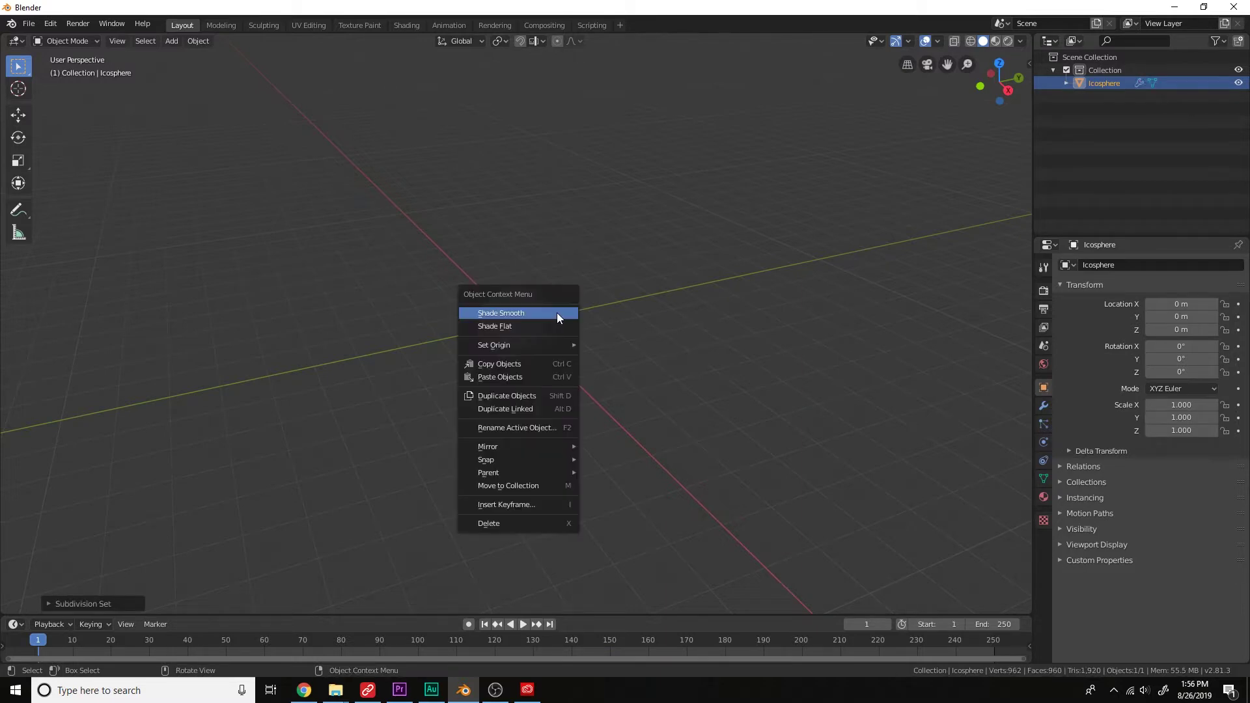
pyautogui.click(557, 315)
pyautogui.scroll(4, 564, 311)
# Set the render engine to Cycles and switch the viewport to rendered shading.
pyautogui.click(1043, 290)
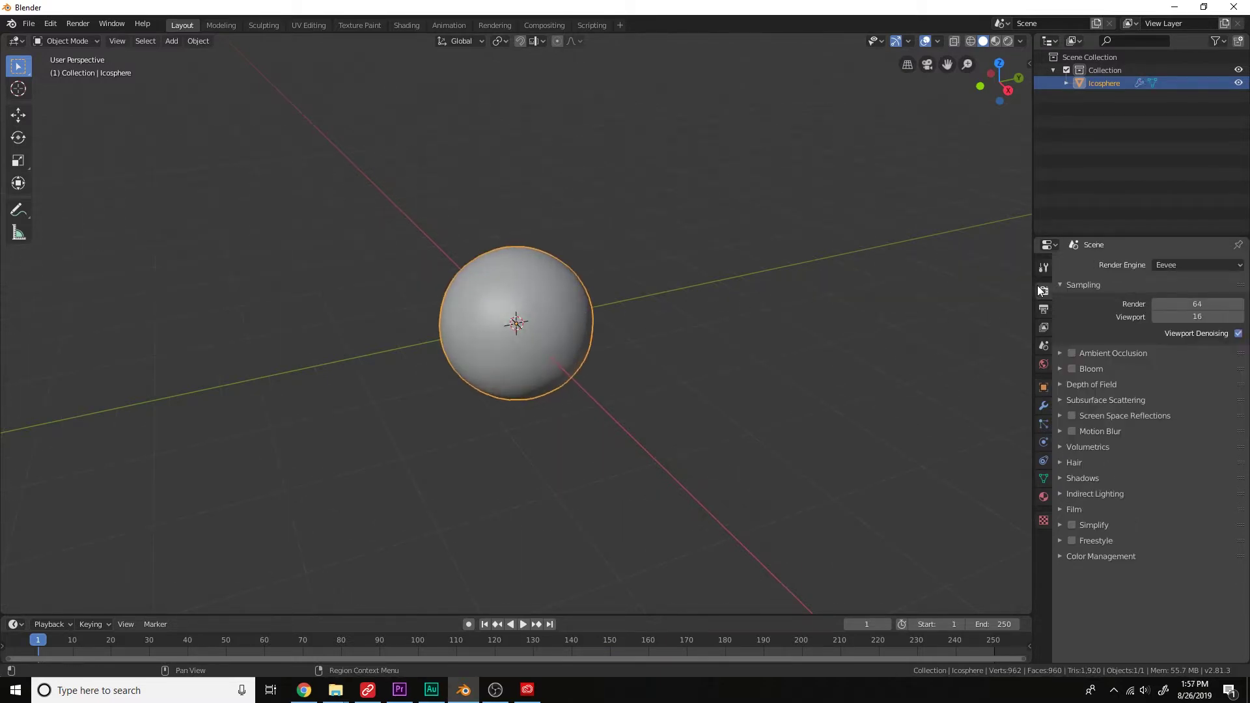
pyautogui.click(1205, 265)
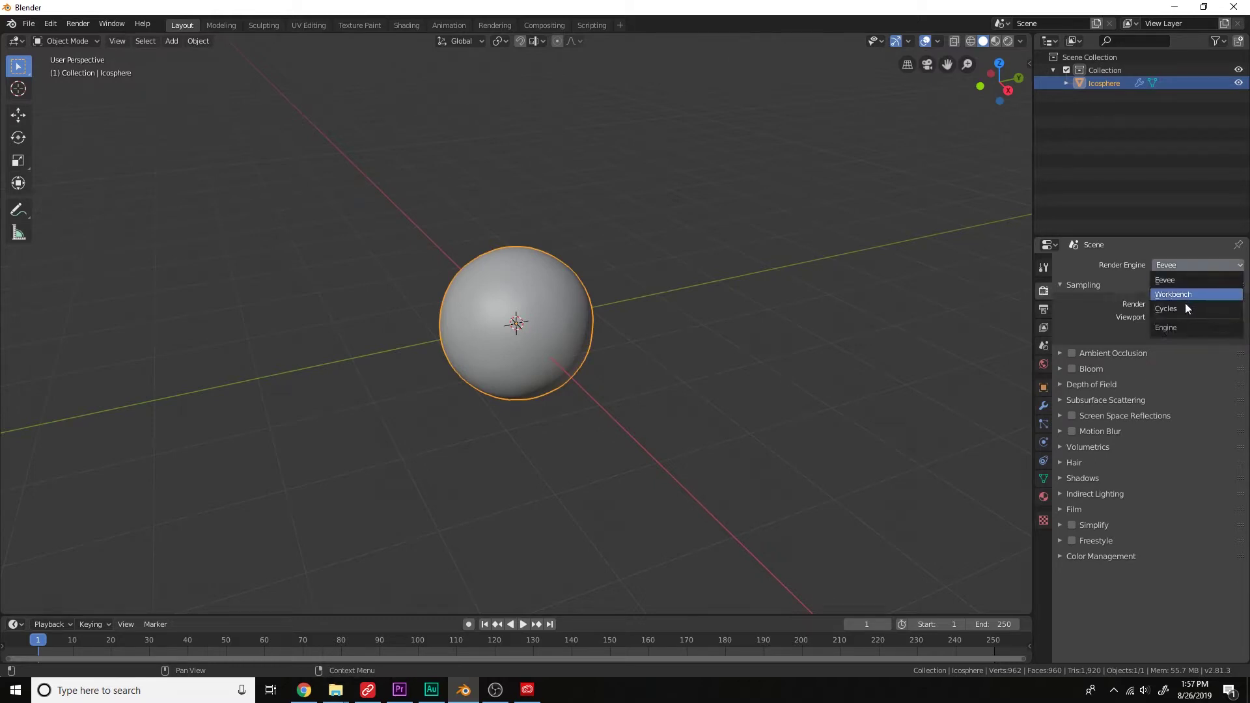
pyautogui.click(1186, 302)
pyautogui.click(1009, 40)
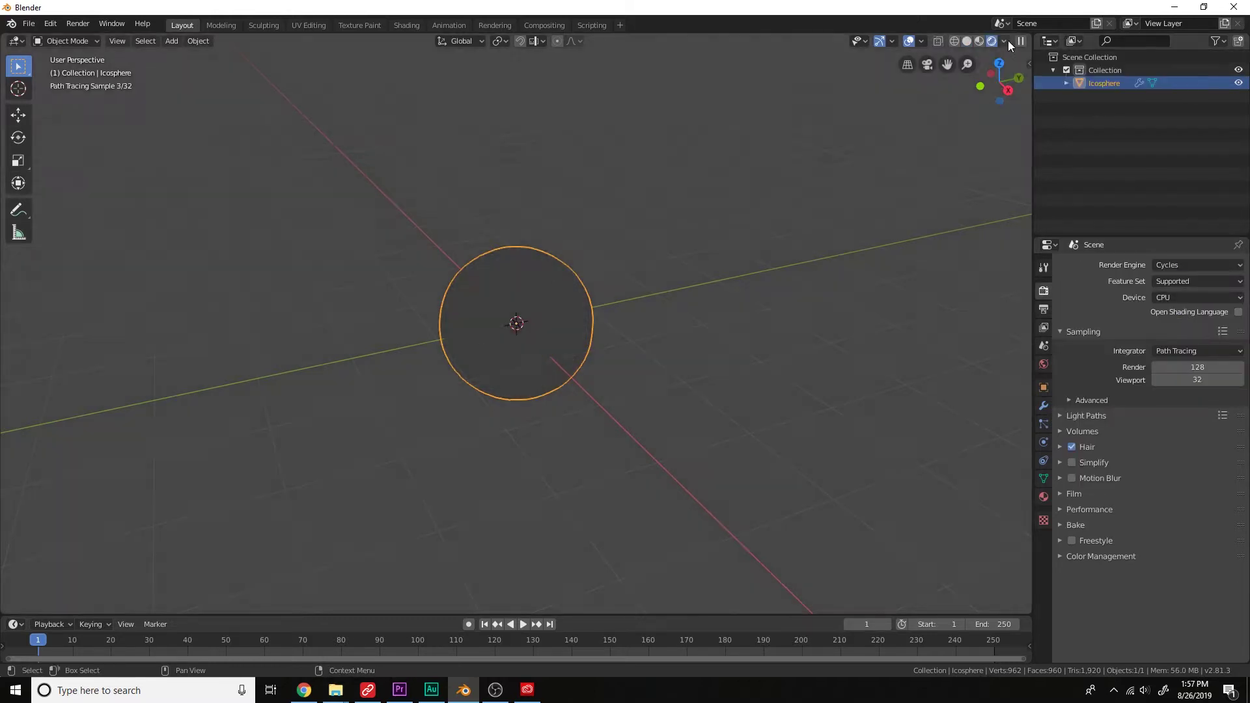
# Add an area light and move it above and to one side of the sphere.
pyautogui.hotkey('shift', 'a')
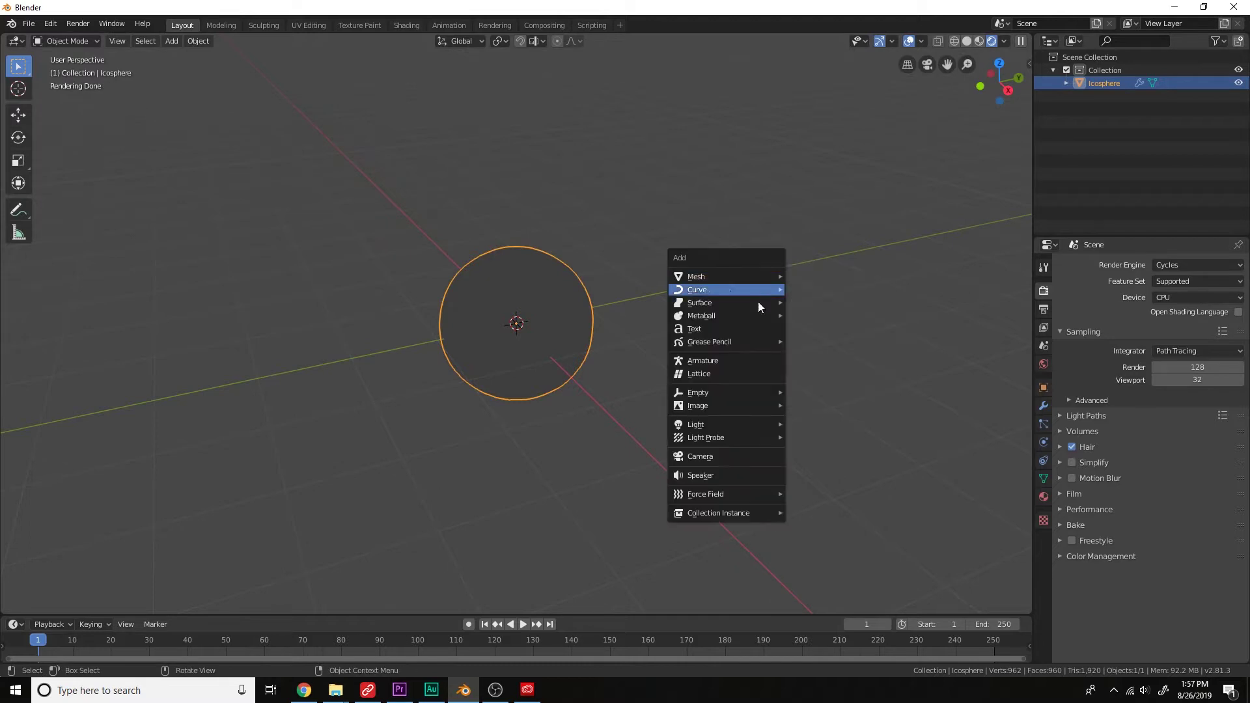
pyautogui.moveTo(728, 424)
pyautogui.click(831, 466)
pyautogui.press('g')
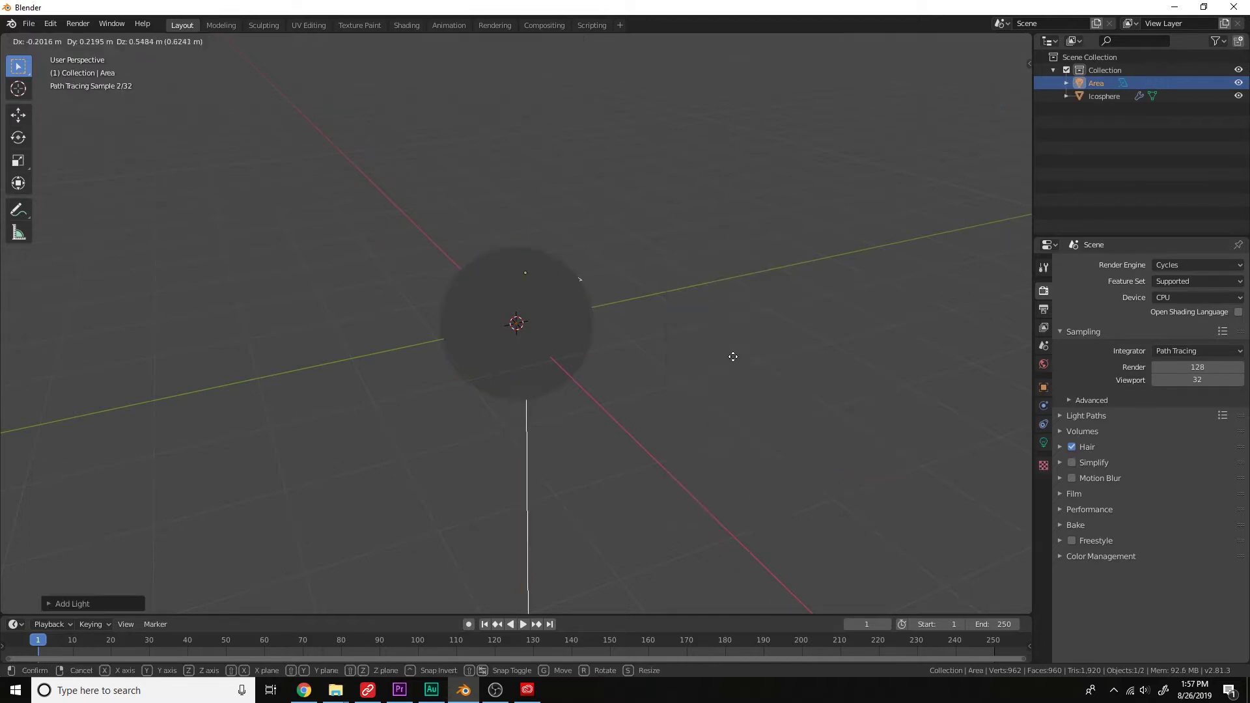
pyautogui.click(784, 275)
# Set the area light's power to 2000 W.
pyautogui.click(1044, 442)
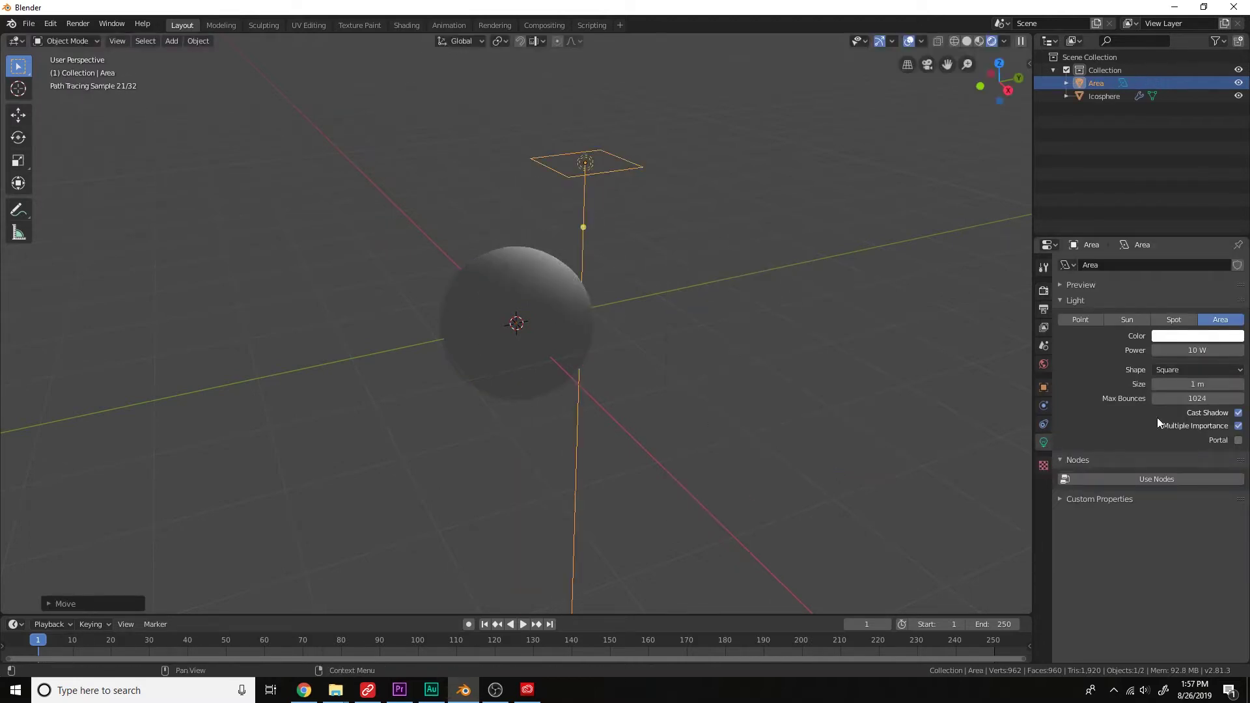
pyautogui.click(1192, 351)
pyautogui.write('2000')
pyautogui.press('Return')
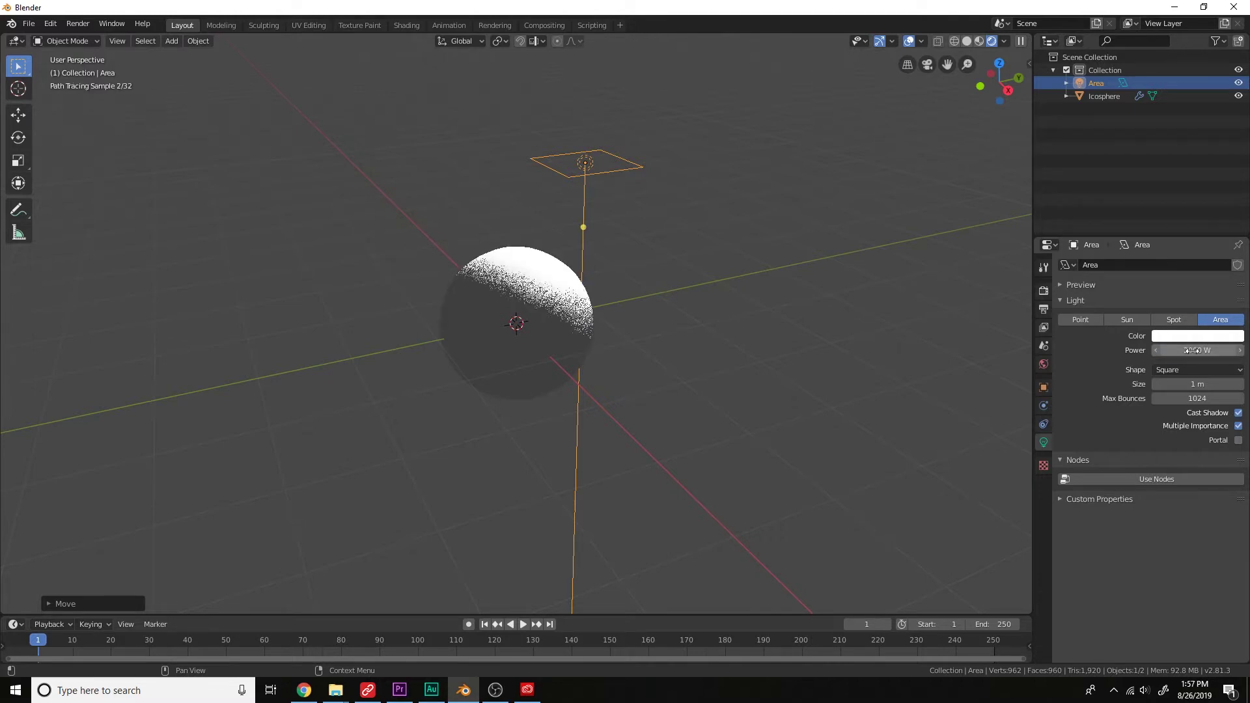
# Place the area light beside the sphere on its positive Y side, angled to light that half.
pyautogui.moveTo(552, 314)
pyautogui.mouseDown(button='middle')
pyautogui.moveTo(664, 364)
pyautogui.moveTo(716, 351)
pyautogui.mouseUp(button='middle')
pyautogui.click(967, 41)
pyautogui.click(1008, 41)
pyautogui.moveTo(534, 339); pyautogui.dragTo(569, 343, button='middle')
pyautogui.scroll(-2, 570, 343)
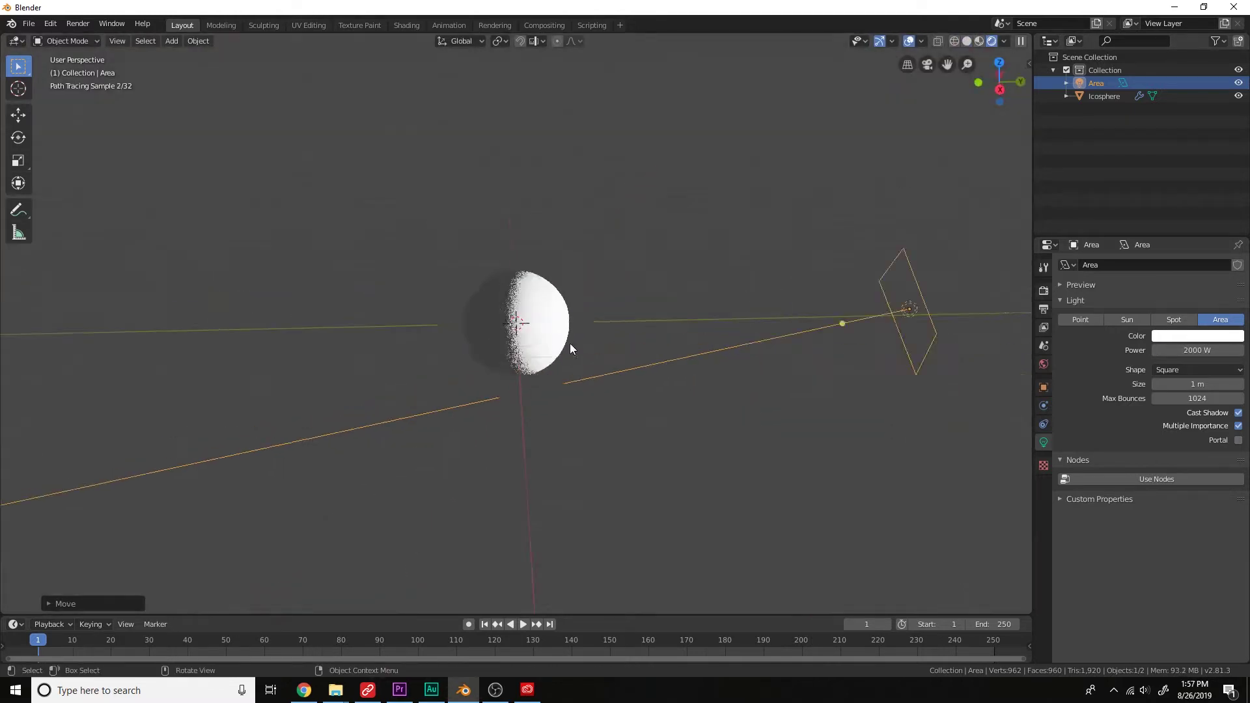
pyautogui.scroll(3, 569, 342)
# Create a new material on the sphere with a bright orange-yellow base color, hue 0.104 and saturation 0.941.
pyautogui.click(569, 343)
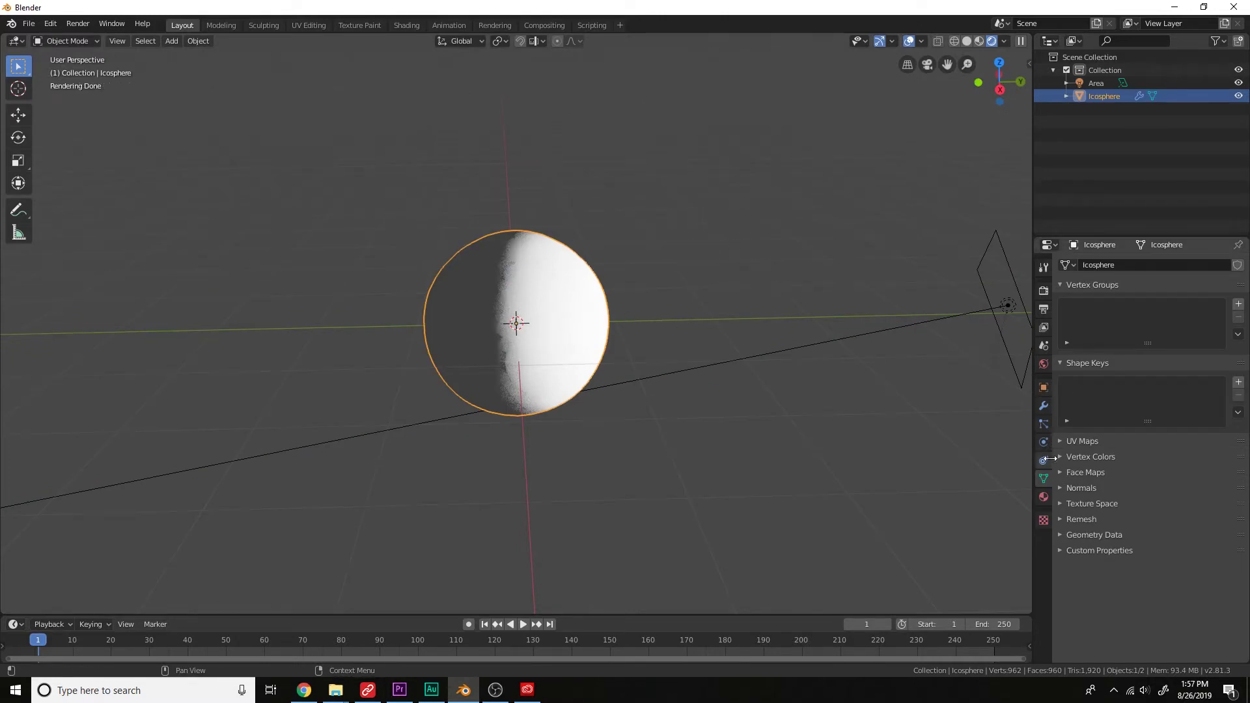
pyautogui.click(1044, 497)
pyautogui.click(1146, 308)
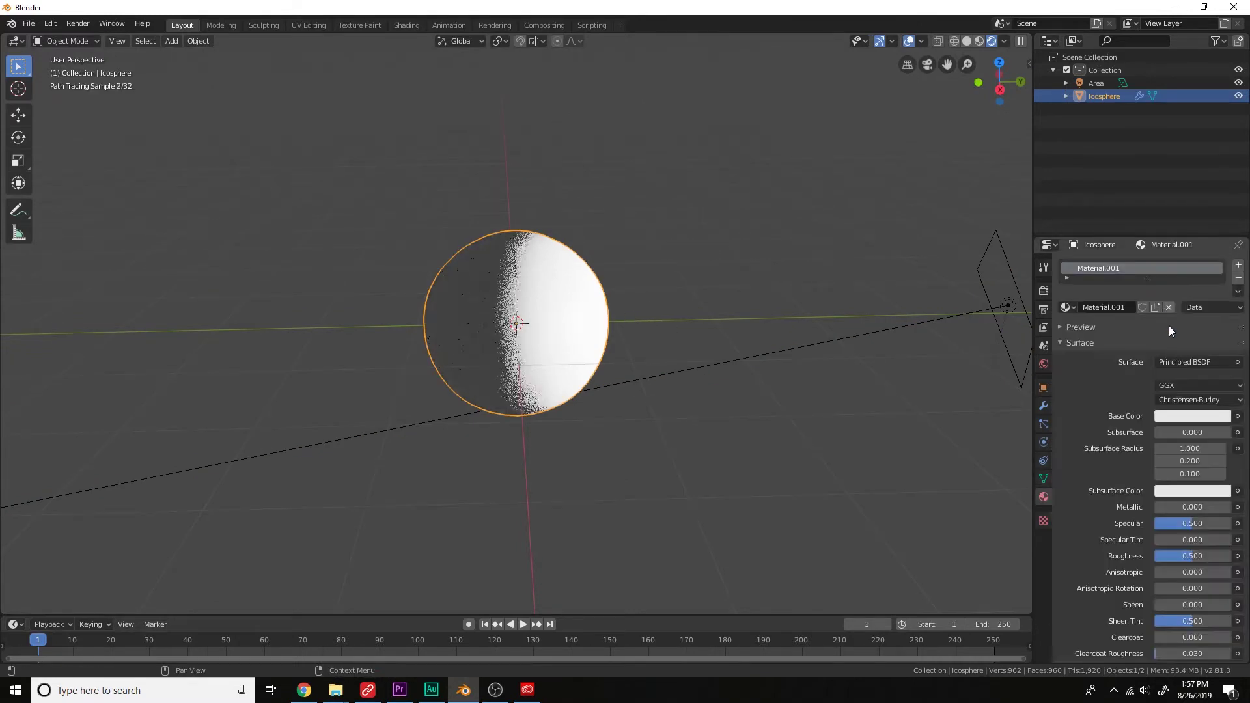
pyautogui.click(1188, 414)
pyautogui.moveTo(1147, 303); pyautogui.dragTo(1137, 313)
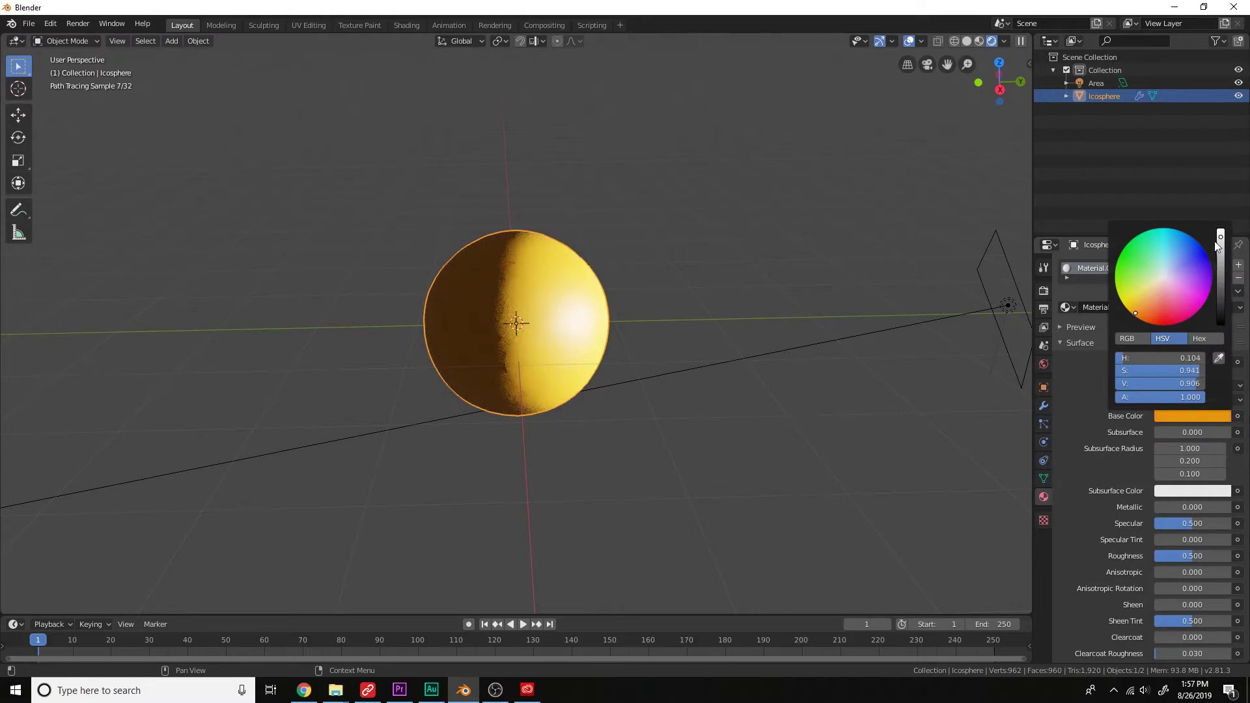
pyautogui.moveTo(1219, 239); pyautogui.dragTo(1219, 229)
# Lower the sphere material's roughness to 0.142 and apply smooth shading to the sphere again.
pyautogui.moveTo(1180, 557); pyautogui.dragTo(1166, 556)
pyautogui.scroll(-3, 570, 318)
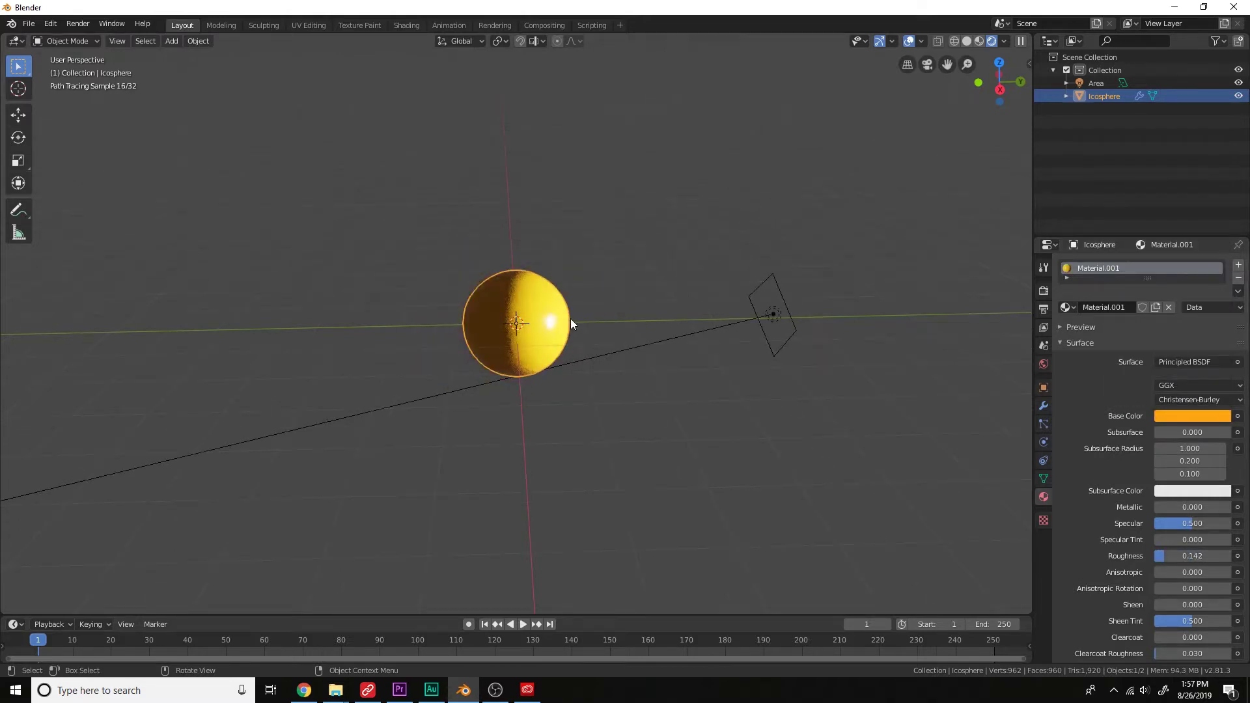
pyautogui.rightClick(571, 319)
pyautogui.click(571, 319)
pyautogui.scroll(4, 576, 318)
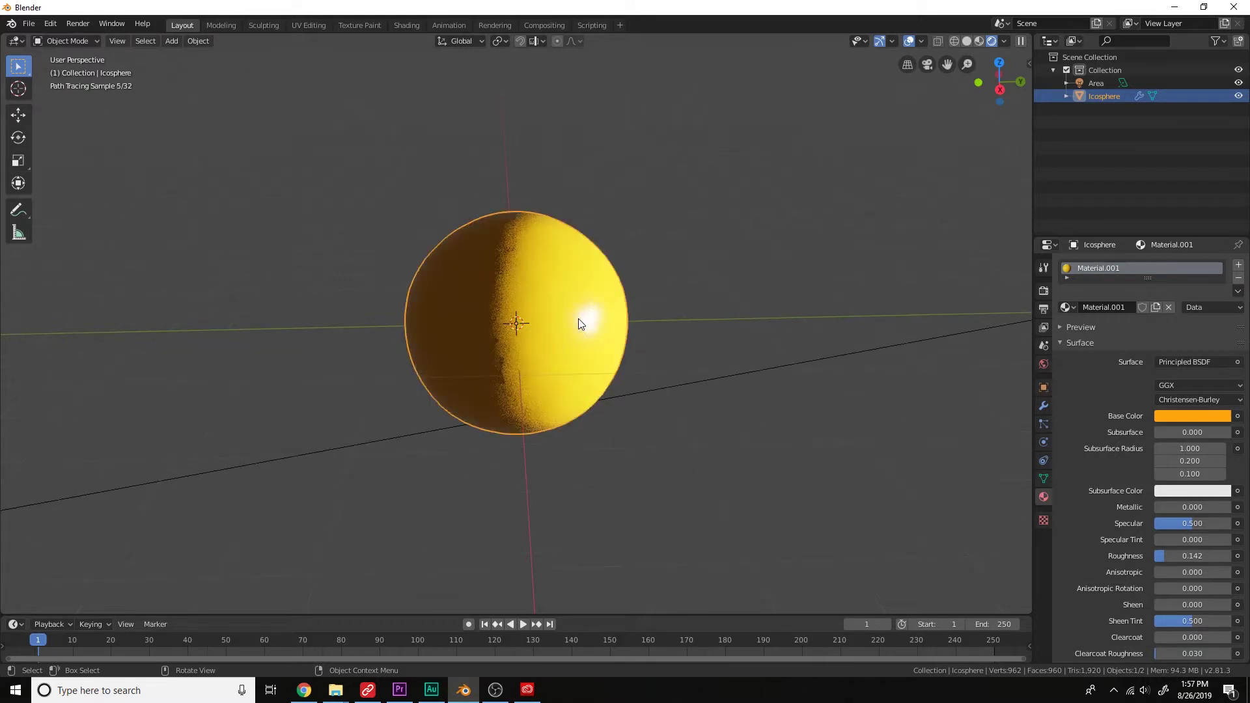
# Raise the sphere's subdivision modifier to 3 levels for both render and viewport.
pyautogui.click(1045, 405)
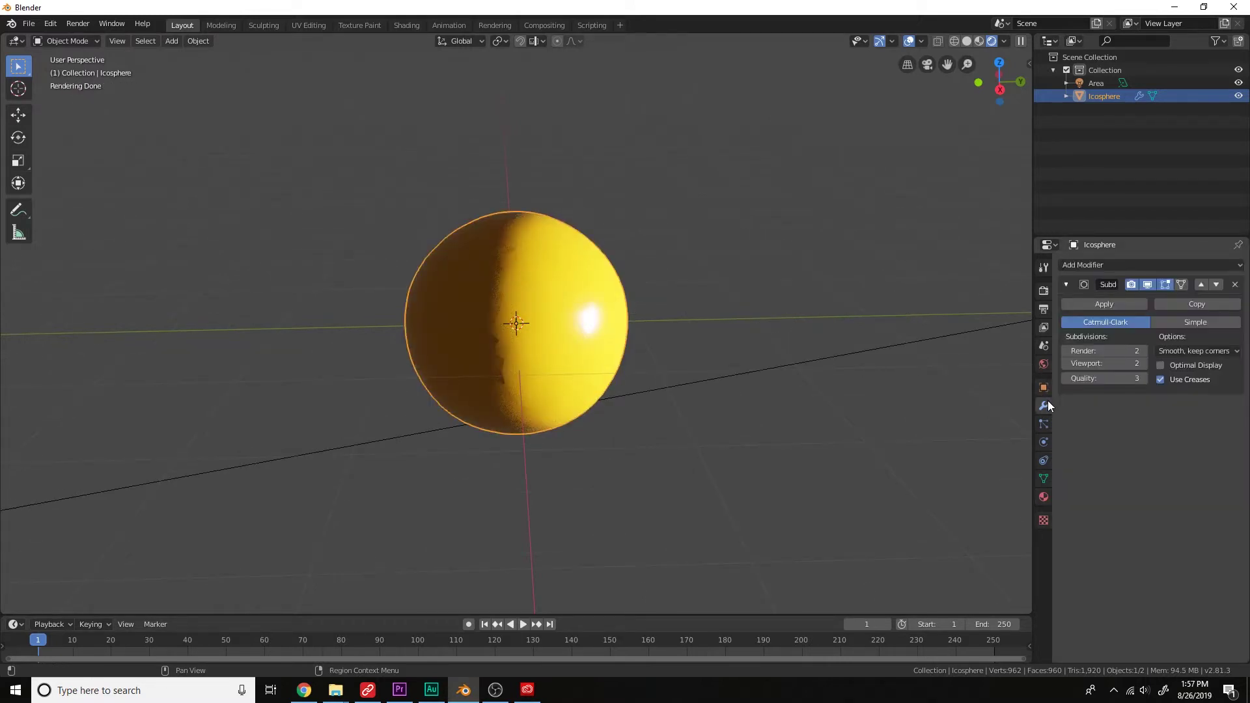
pyautogui.click(1142, 350)
pyautogui.click(1144, 365)
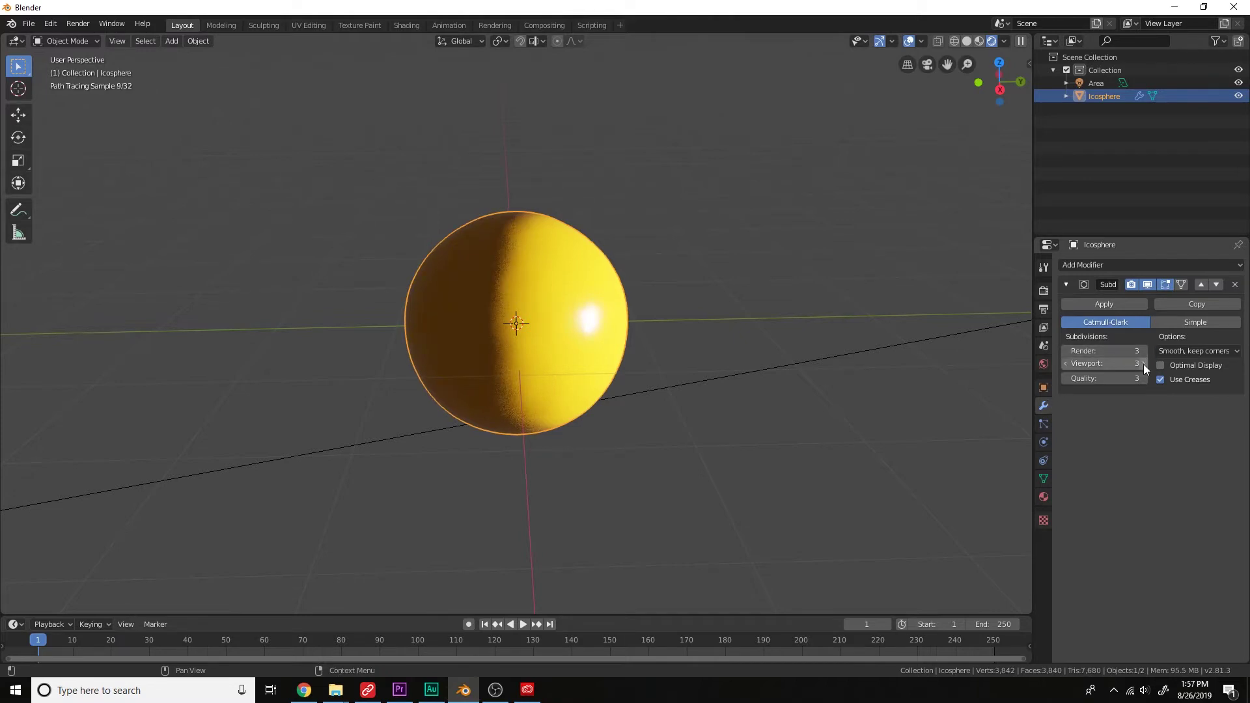
# Add a Damped Track constraint to the area light with the ico sphere as its target.
pyautogui.scroll(-6, 786, 311)
pyautogui.moveTo(747, 307); pyautogui.dragTo(791, 319, button='middle')
pyautogui.click(775, 329)
pyautogui.click(1044, 424)
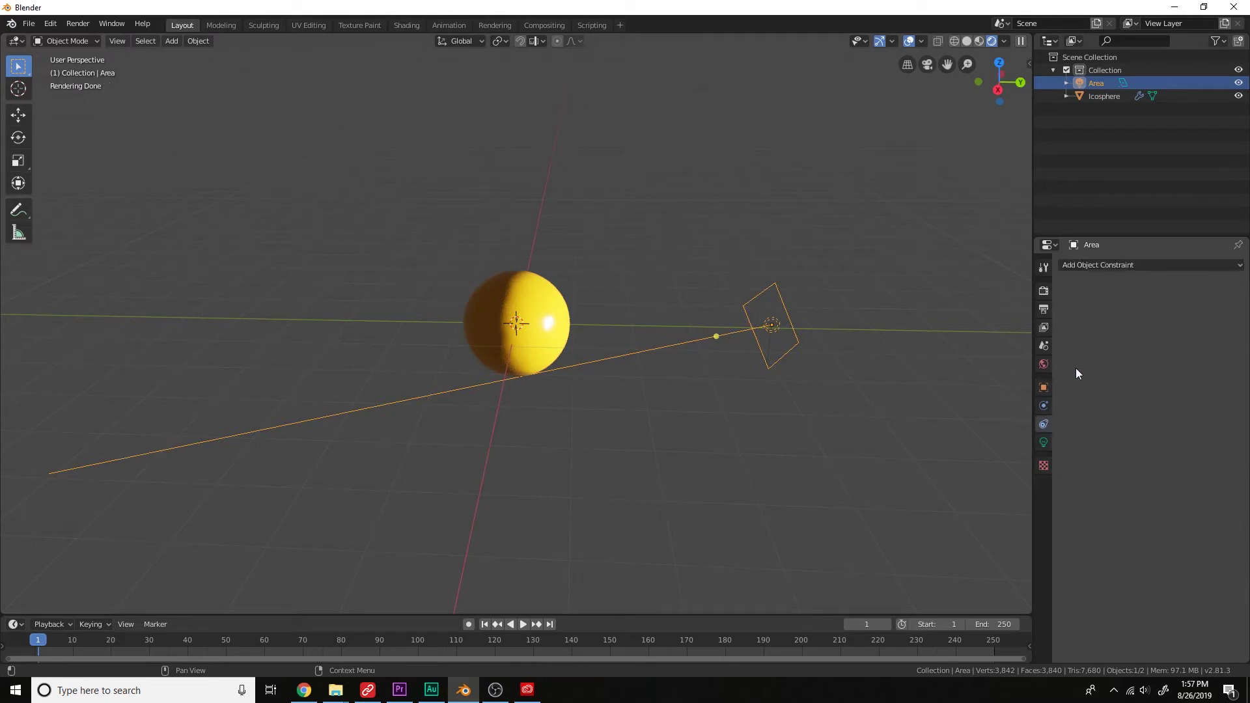
pyautogui.click(1124, 267)
pyautogui.click(1124, 309)
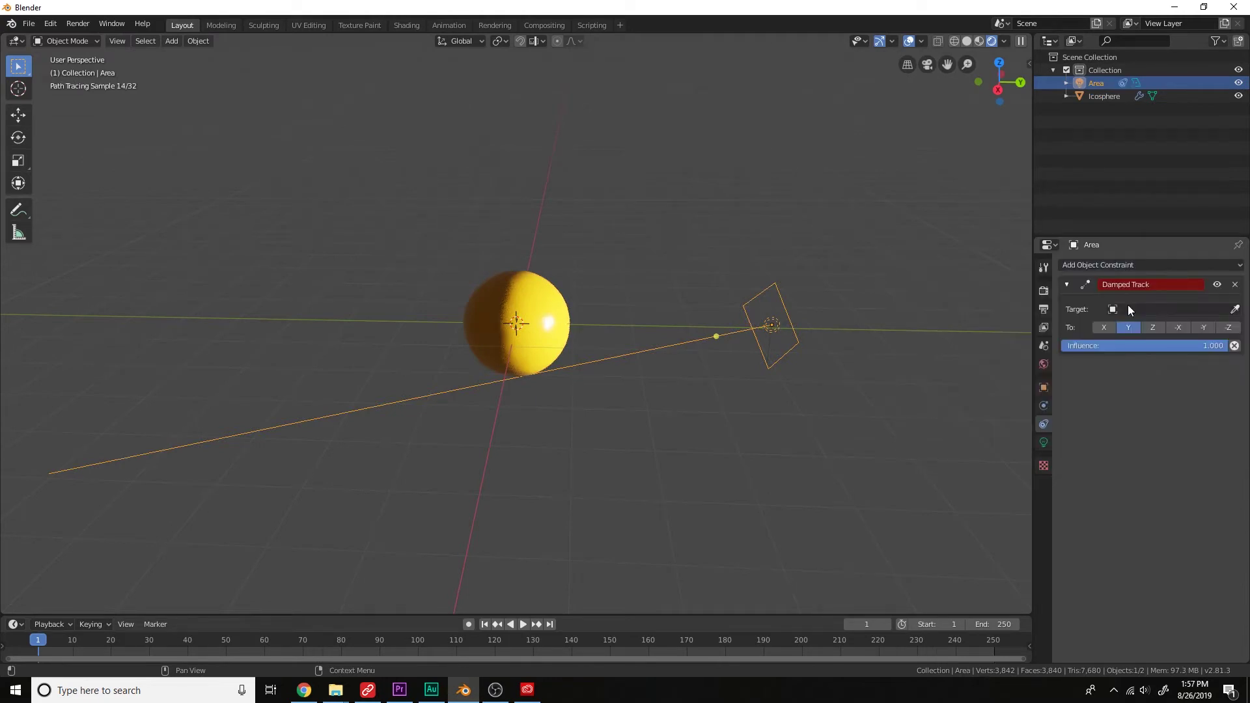
pyautogui.click(1235, 309)
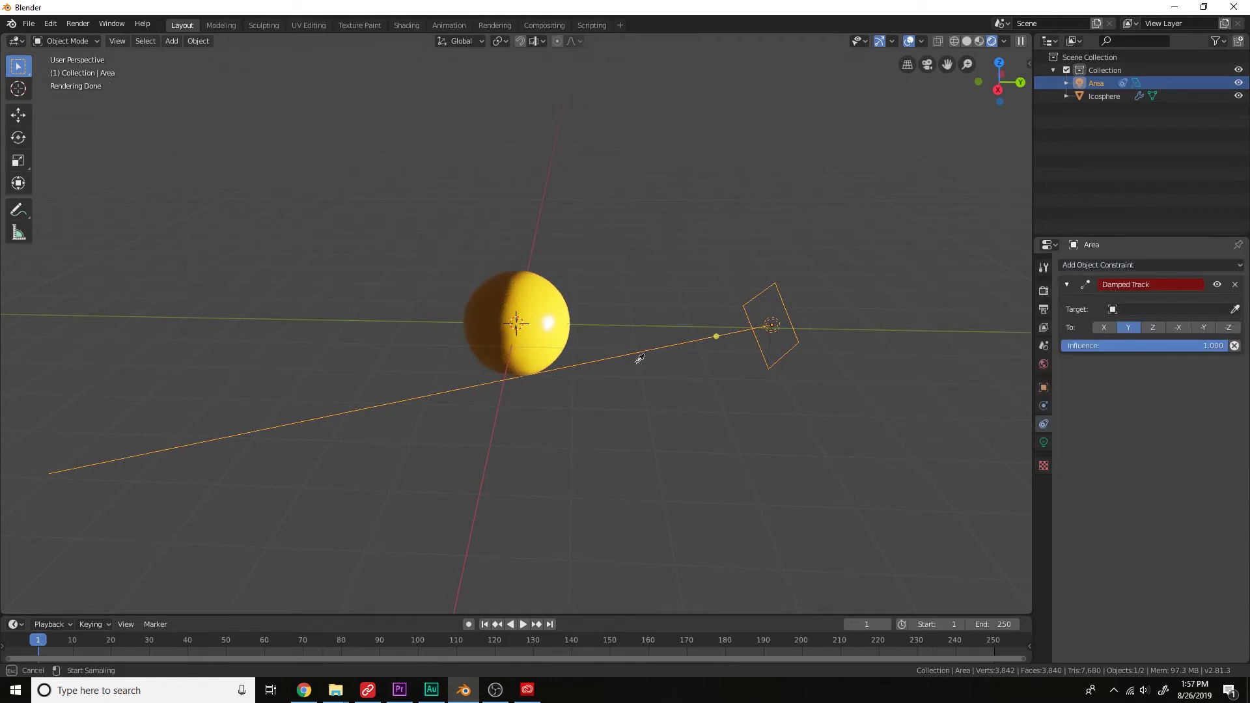
pyautogui.click(570, 333)
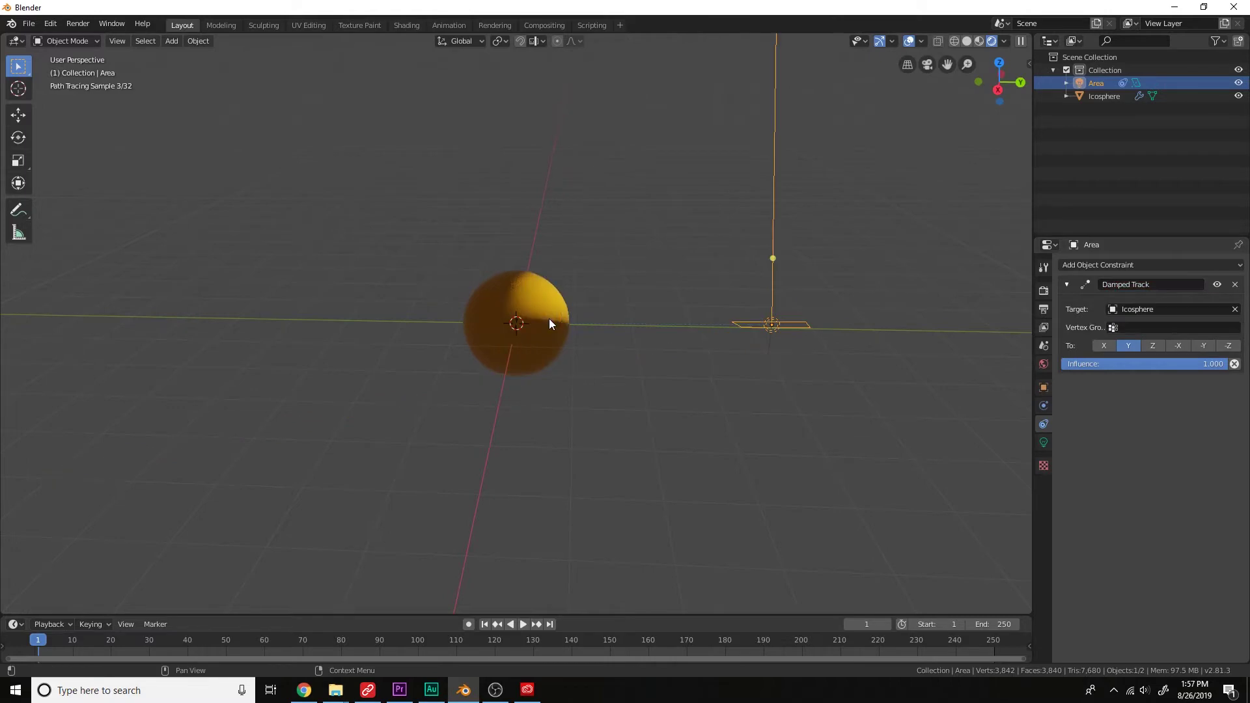
# Set the area light's Damped Track axis to -Z and move the light about 7.9 m to the sphere's opposite side.
pyautogui.click(1230, 346)
pyautogui.press('g')
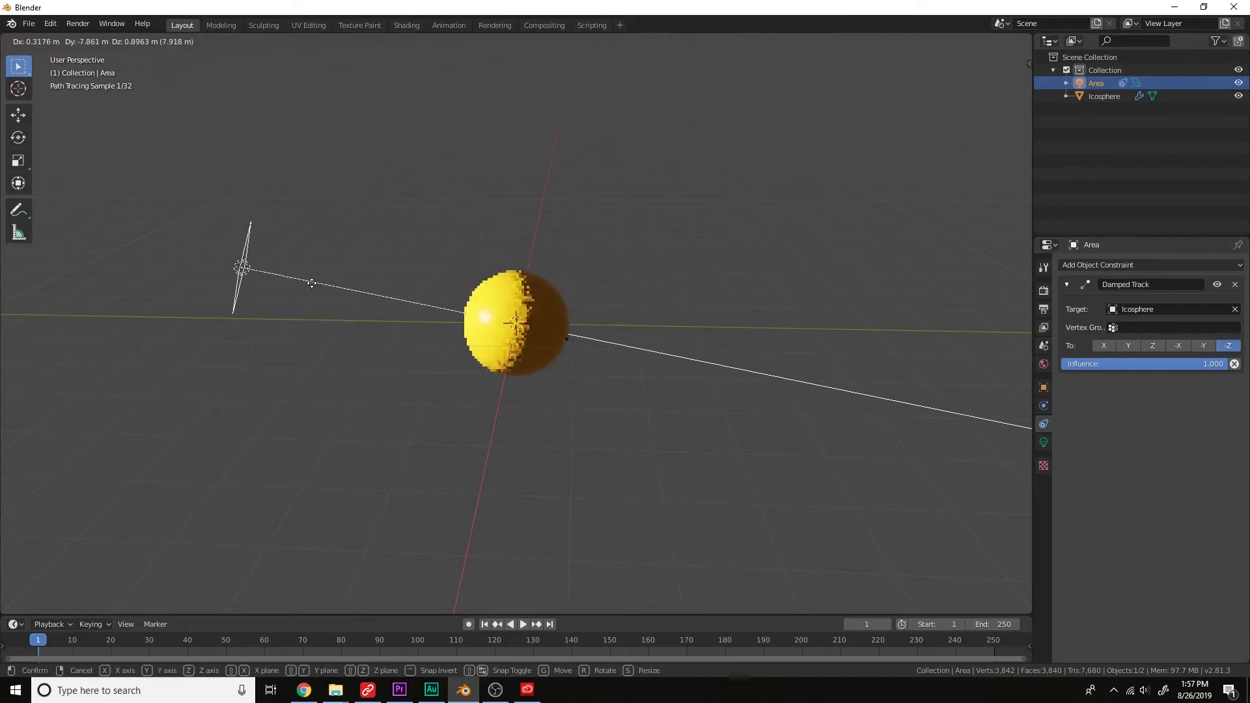
pyautogui.click(312, 283)
# Duplicate the area light and place the copy on the other side of the sphere, facing the original.
pyautogui.hotkey('shift', 'd')
pyautogui.click(949, 302)
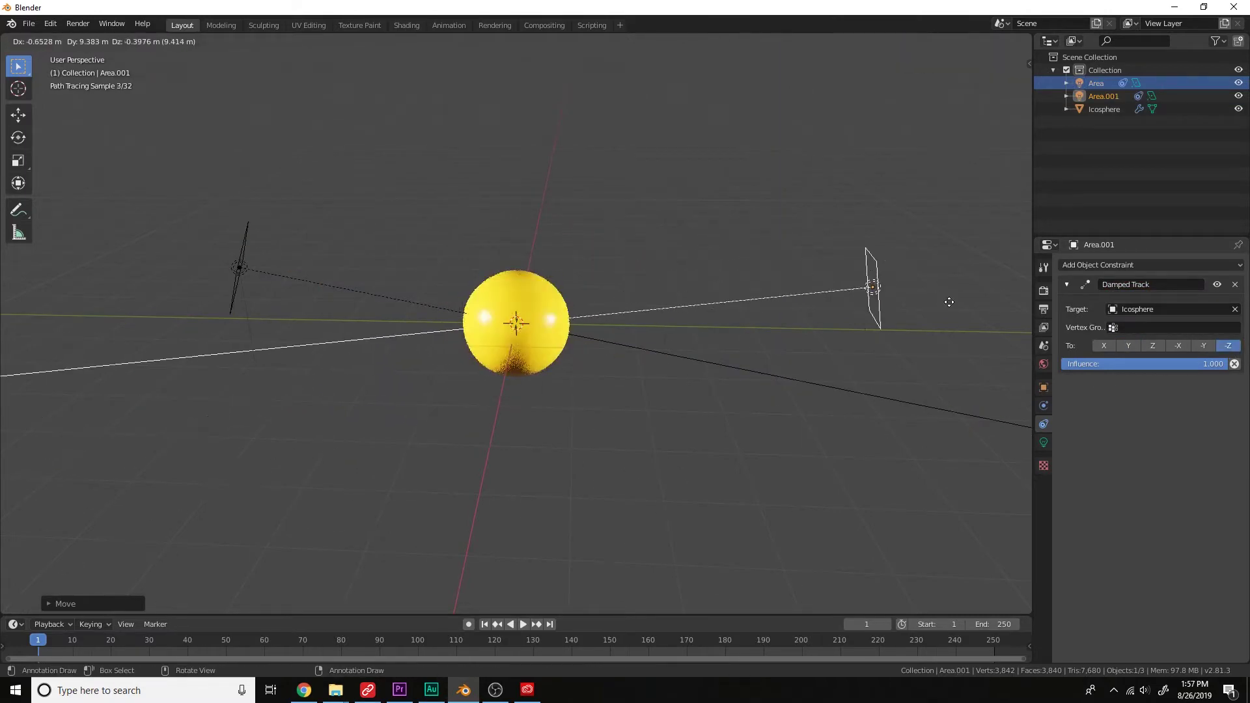
pyautogui.click(911, 317)
pyautogui.moveTo(912, 316); pyautogui.dragTo(964, 321, button='middle')
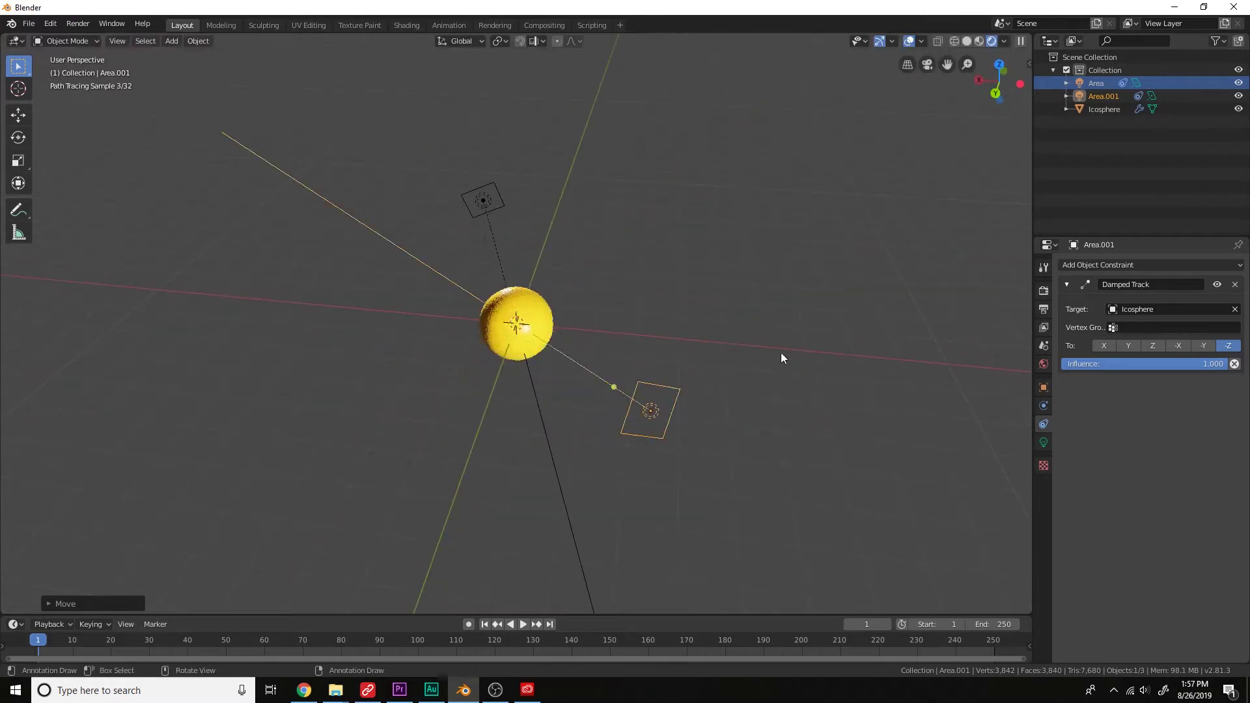
pyautogui.moveTo(781, 358); pyautogui.dragTo(896, 315, button='middle')
pyautogui.moveTo(773, 343)
pyautogui.mouseDown(button='middle')
pyautogui.moveTo(829, 326)
pyautogui.moveTo(676, 430)
pyautogui.moveTo(697, 412)
pyautogui.moveTo(527, 462)
pyautogui.moveTo(510, 499)
pyautogui.moveTo(664, 413)
pyautogui.moveTo(753, 276)
pyautogui.mouseUp(button='middle')
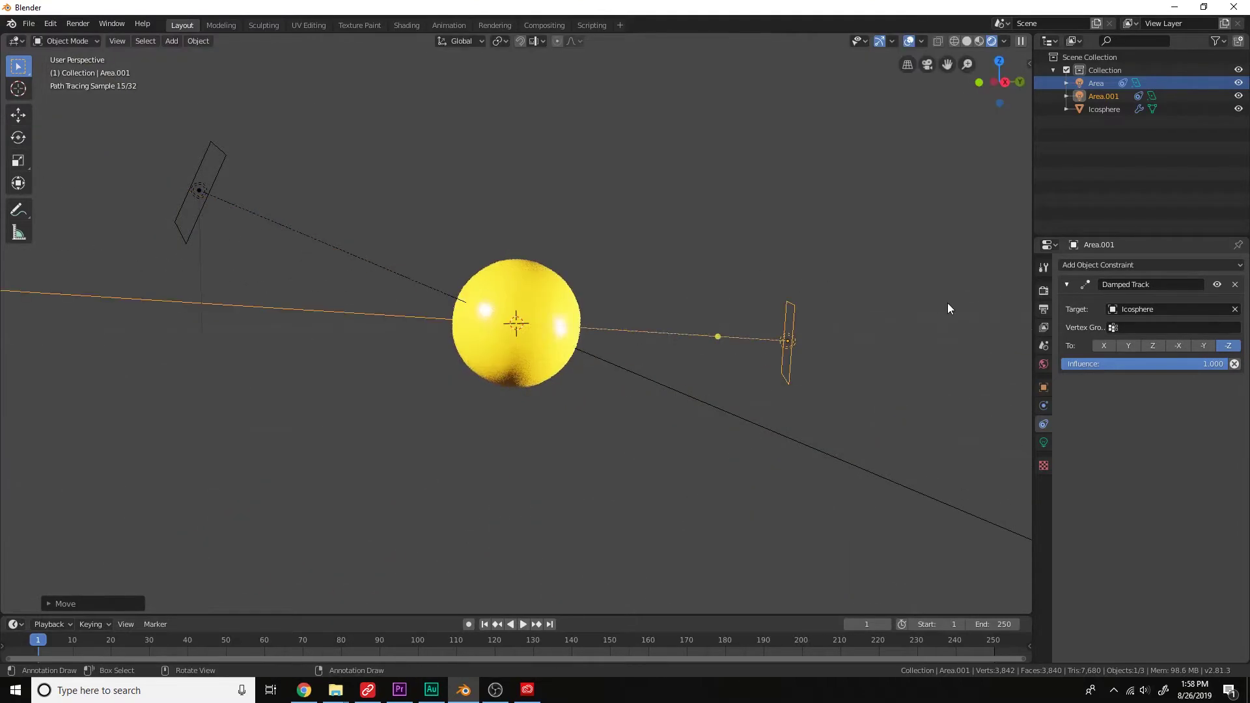
# Set the Cycles render device to GPU Compute.
pyautogui.click(1044, 291)
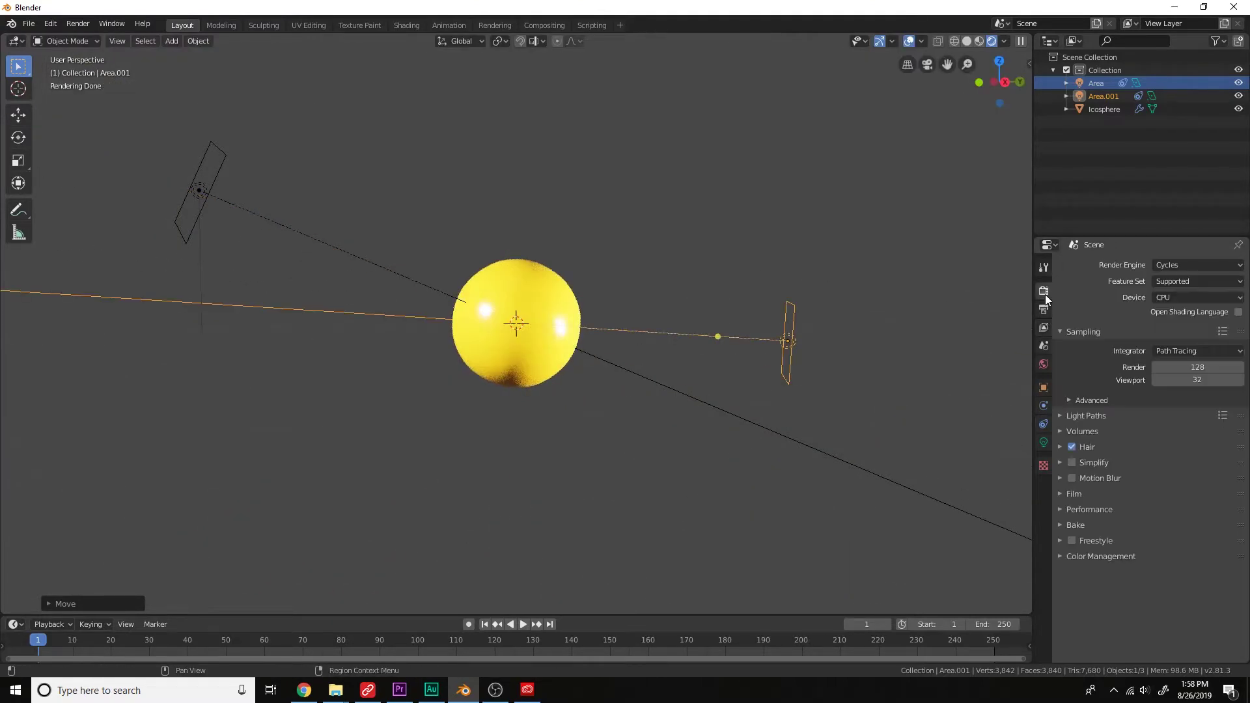
pyautogui.click(1175, 297)
pyautogui.click(1181, 322)
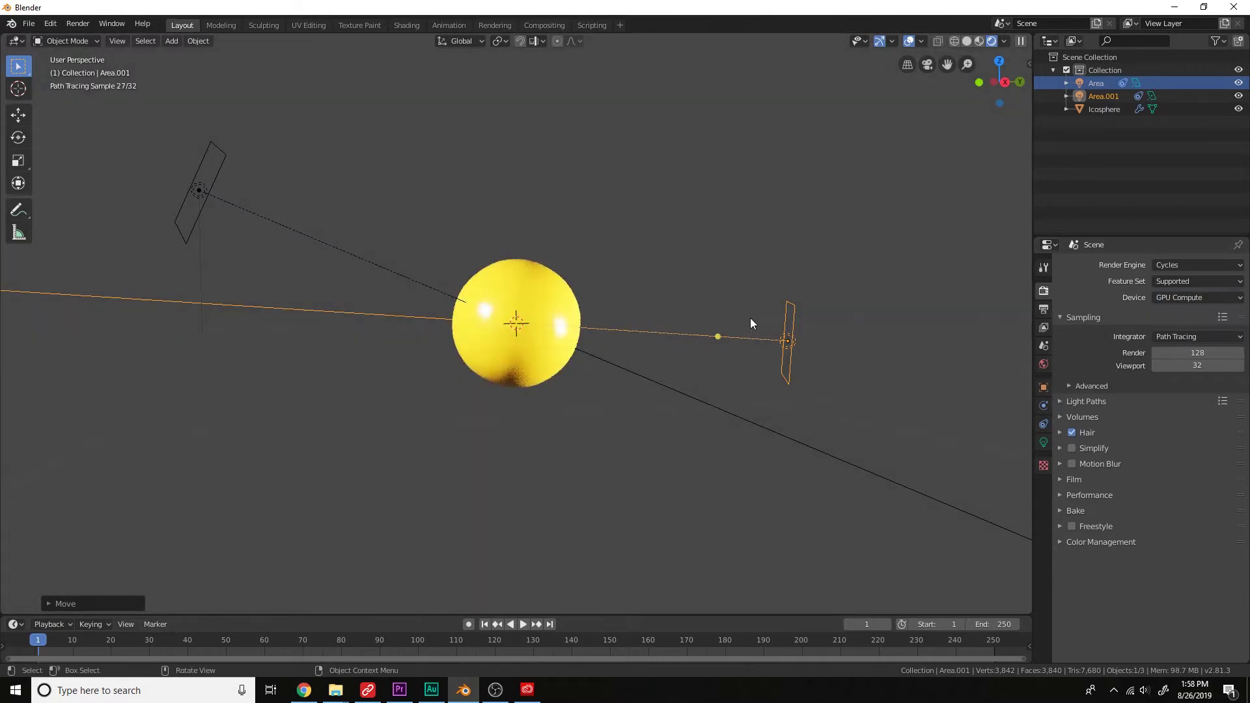
# Add a mesh plane and lower it along the Z axis to the underside of the sphere.
pyautogui.moveTo(750, 318)
pyautogui.mouseDown(button='middle')
pyautogui.moveTo(681, 469)
pyautogui.moveTo(755, 338)
pyautogui.moveTo(729, 330)
pyautogui.mouseUp(button='middle')
pyautogui.click(533, 349)
pyautogui.scroll(3, 533, 349)
pyautogui.hotkey('shift', 'a')
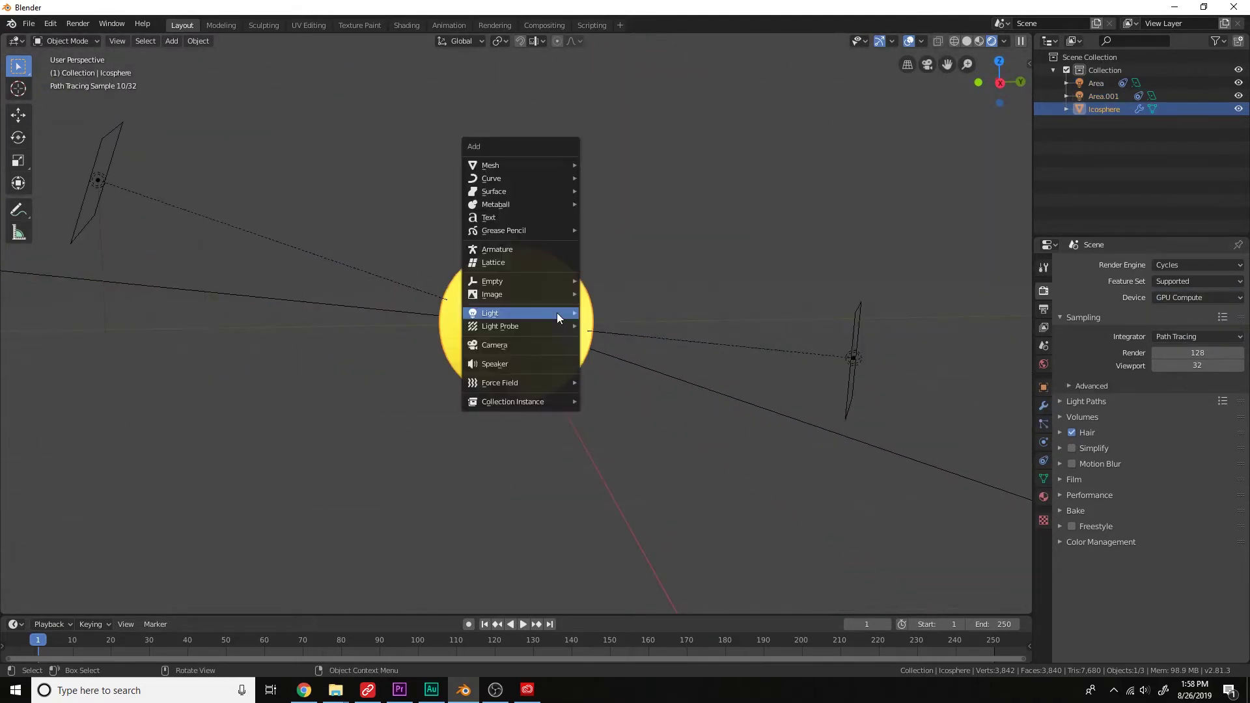
pyautogui.moveTo(552, 165)
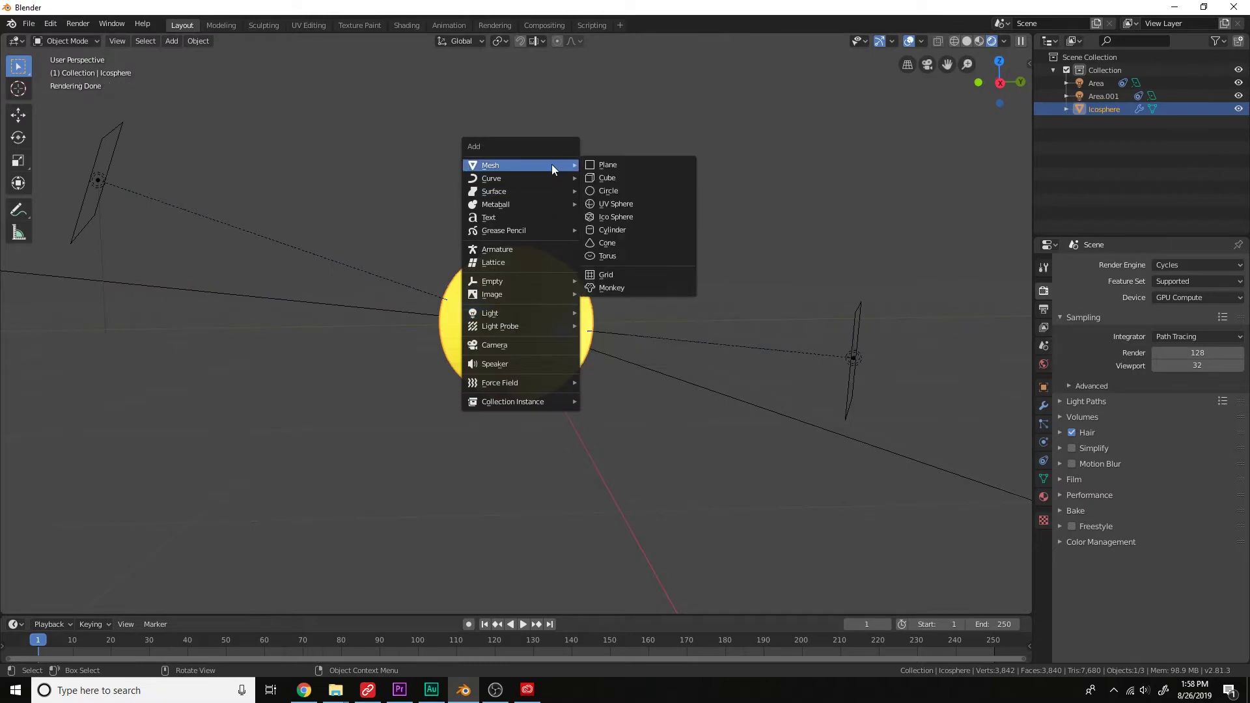
pyautogui.click(607, 166)
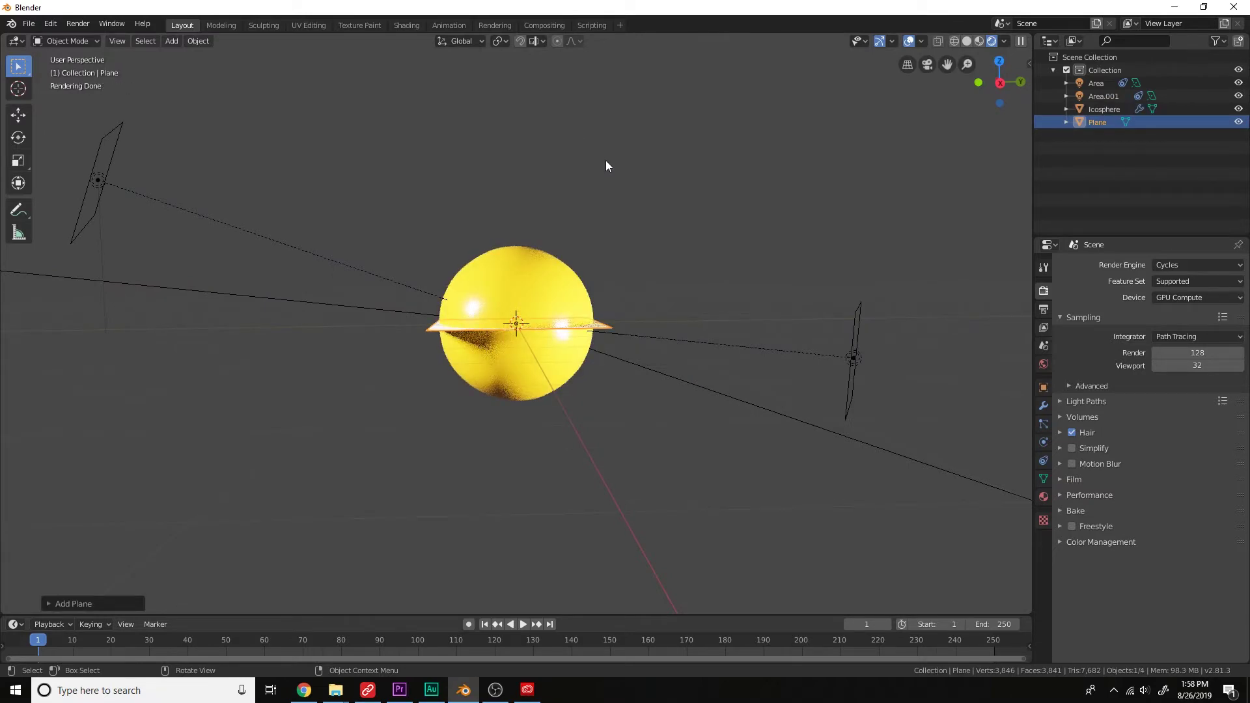
pyautogui.press('g')
pyautogui.press('z')
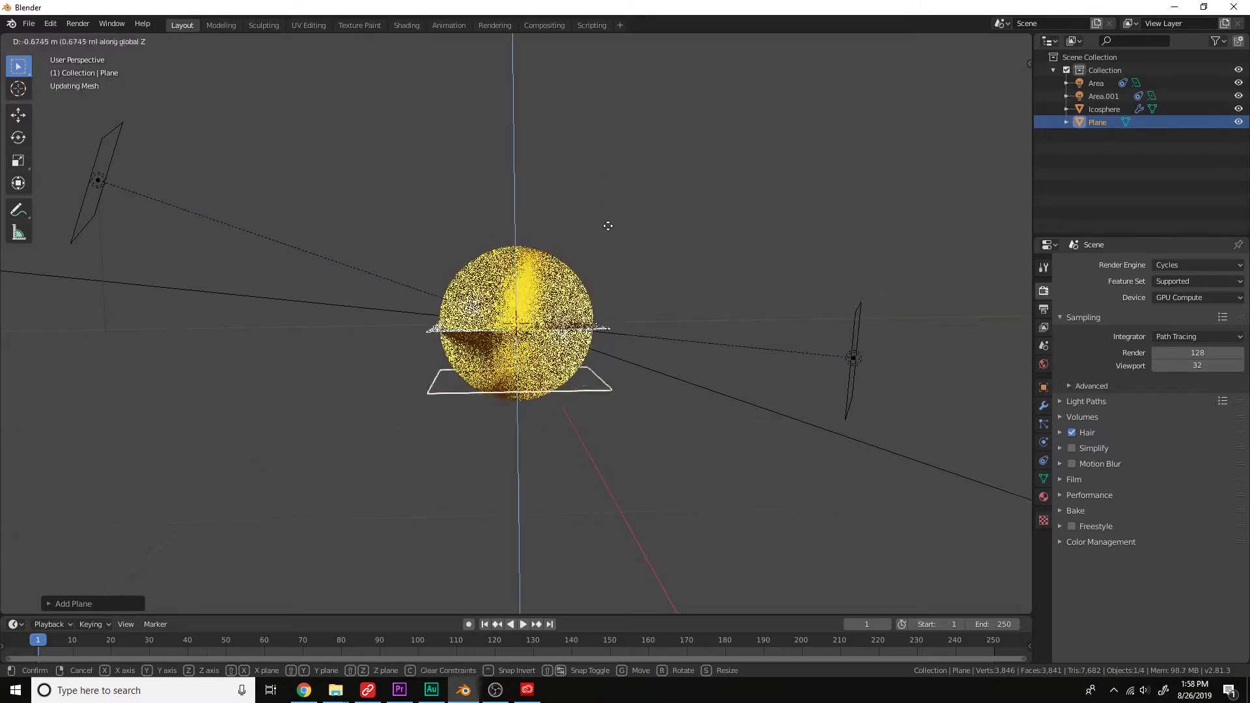
pyautogui.click(608, 244)
# Scale the plane up about 3.3 times to make a floor under the sphere.
pyautogui.scroll(-3, 631, 331)
pyautogui.press('s')
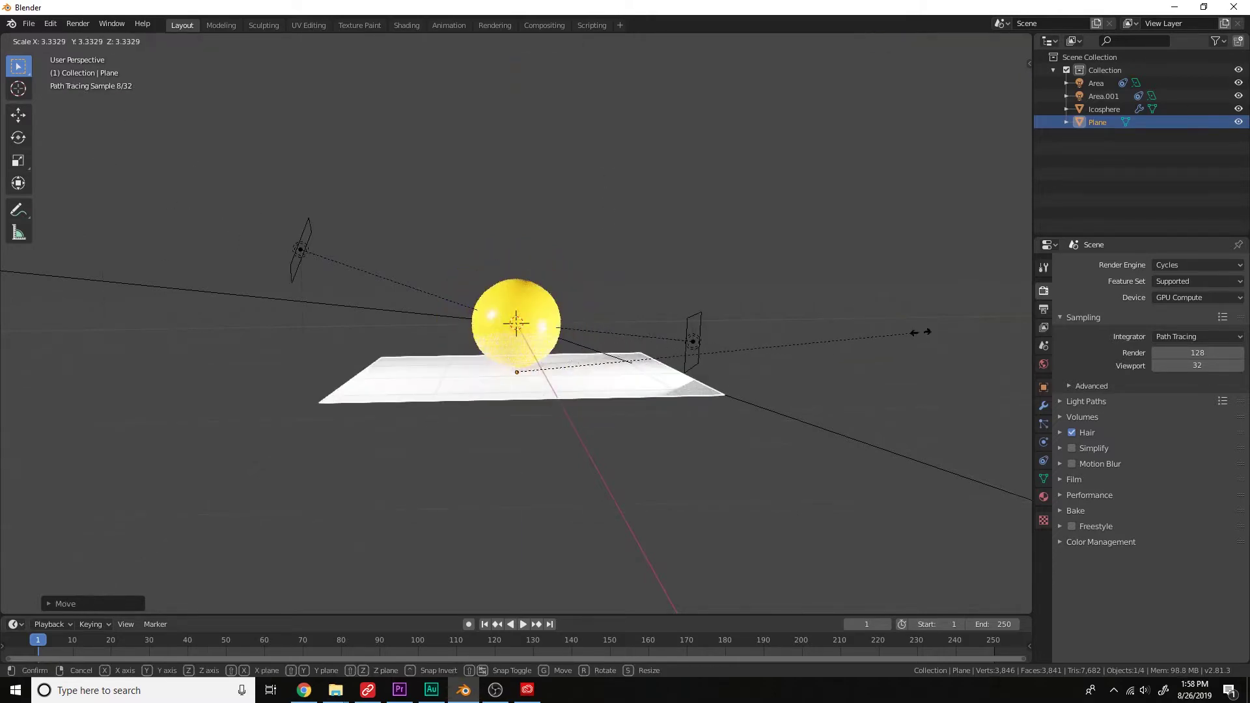
pyautogui.click(921, 330)
# Extrude the plane's back edge straight up along Z into a tall backdrop wall and enlarge the whole plane.
pyautogui.moveTo(920, 332); pyautogui.dragTo(629, 299, button='middle')
pyautogui.press('Tab')
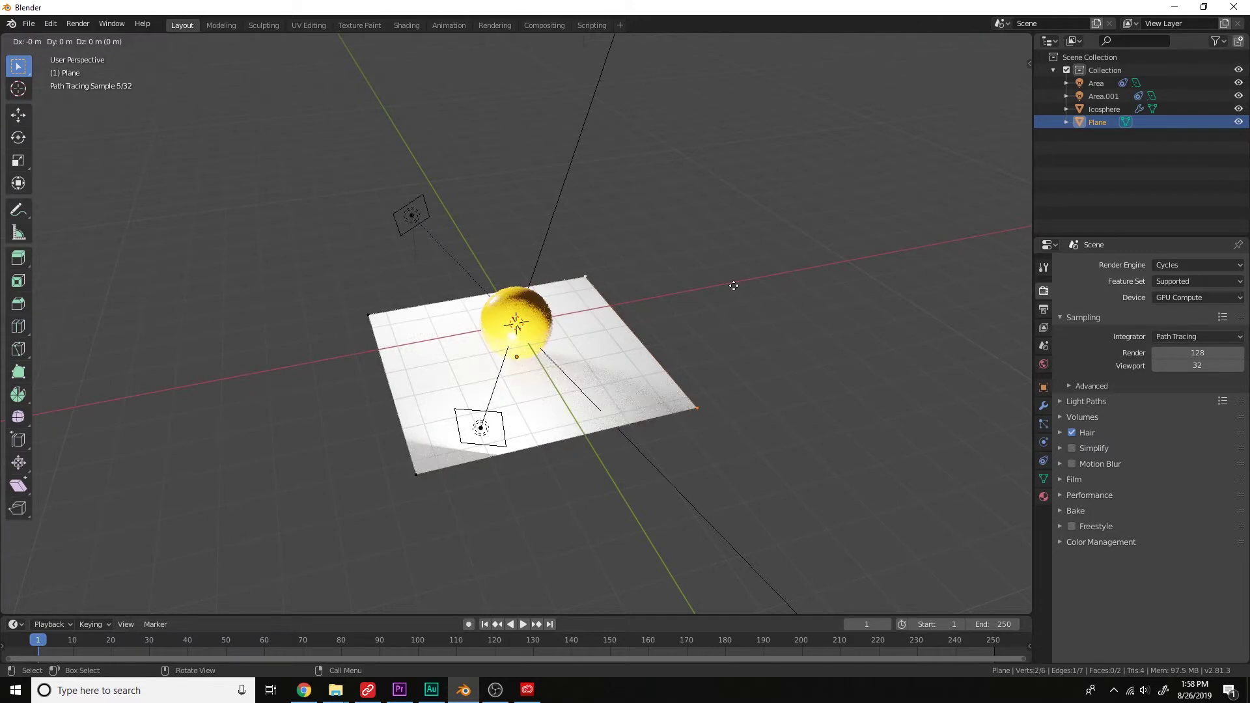
pyautogui.press('e')
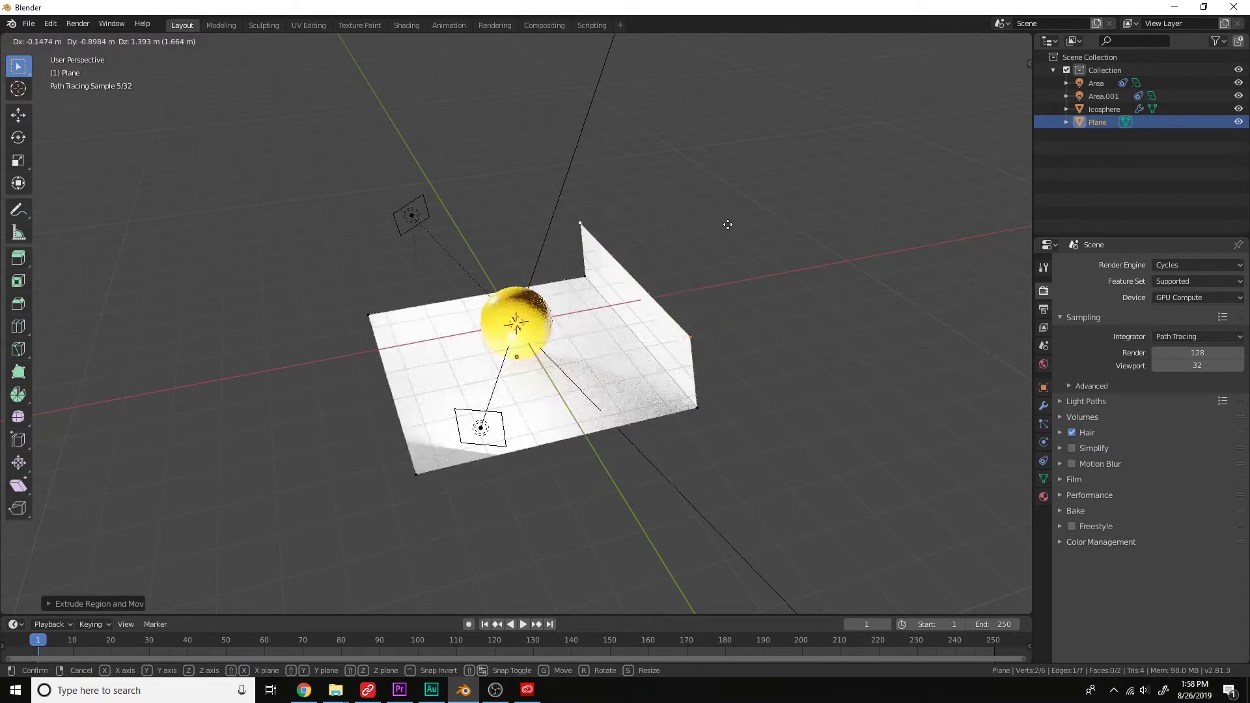
pyautogui.press('z')
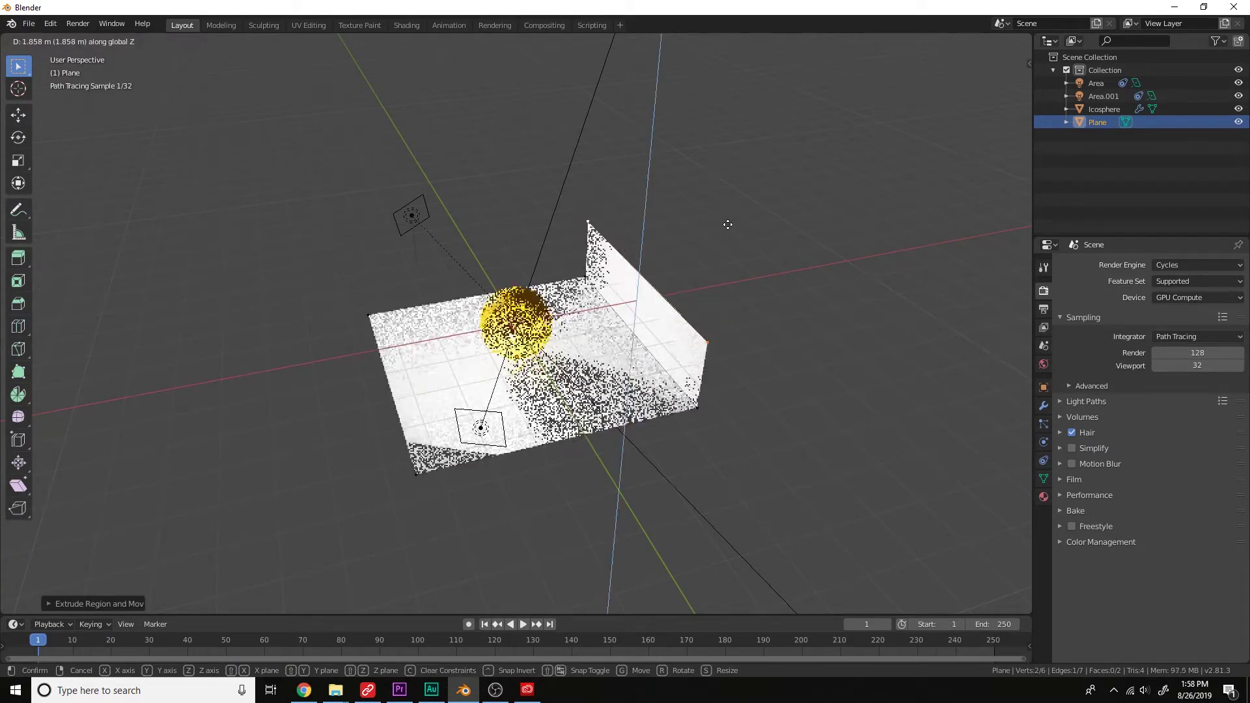
pyautogui.click(725, 84)
pyautogui.moveTo(726, 85); pyautogui.dragTo(673, 304, button='middle')
pyautogui.press('Tab')
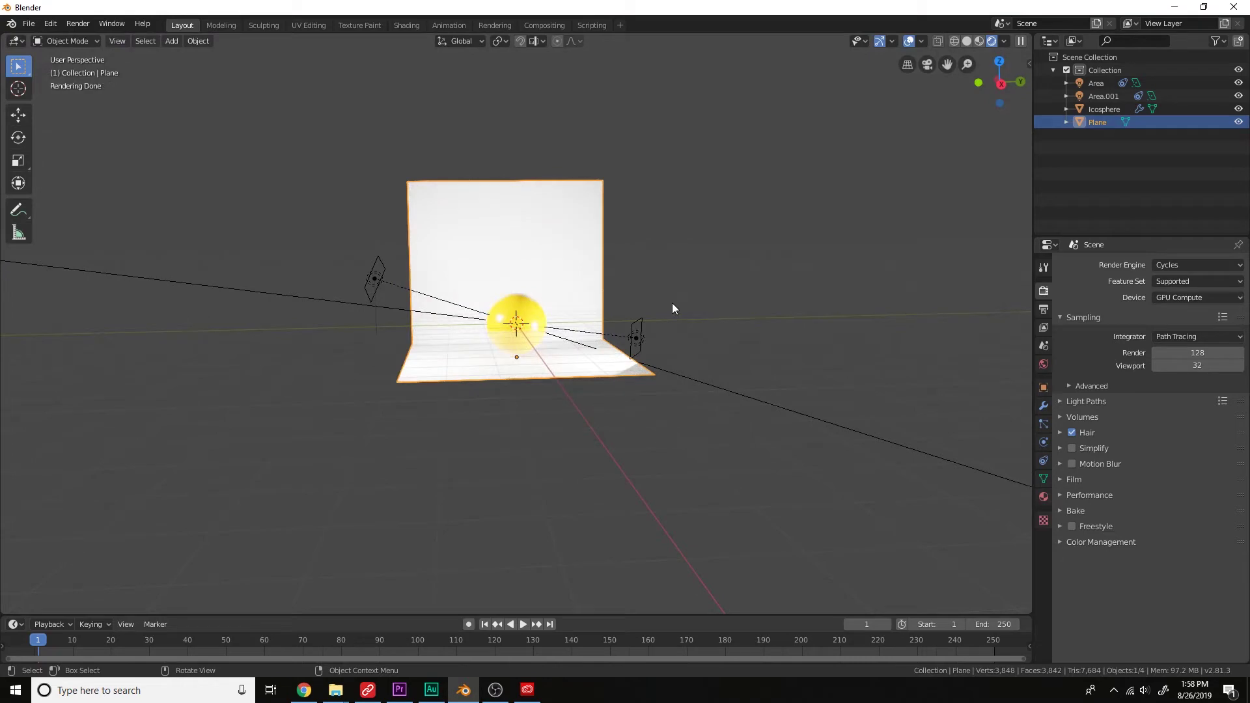
pyautogui.press('s')
pyautogui.click(710, 299)
# Add a camera aligned to the right orthographic view and look at the scene through it.
pyautogui.press('KP_1')
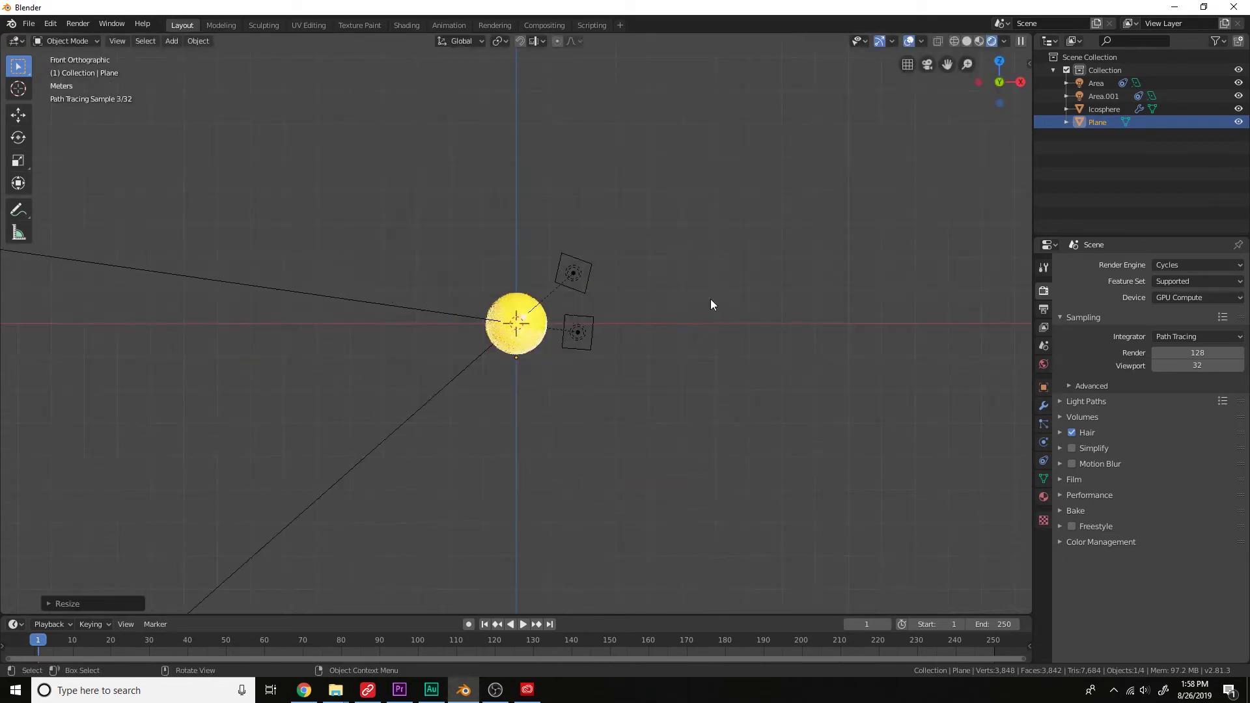
pyautogui.press('KP_3')
pyautogui.scroll(4, 710, 303)
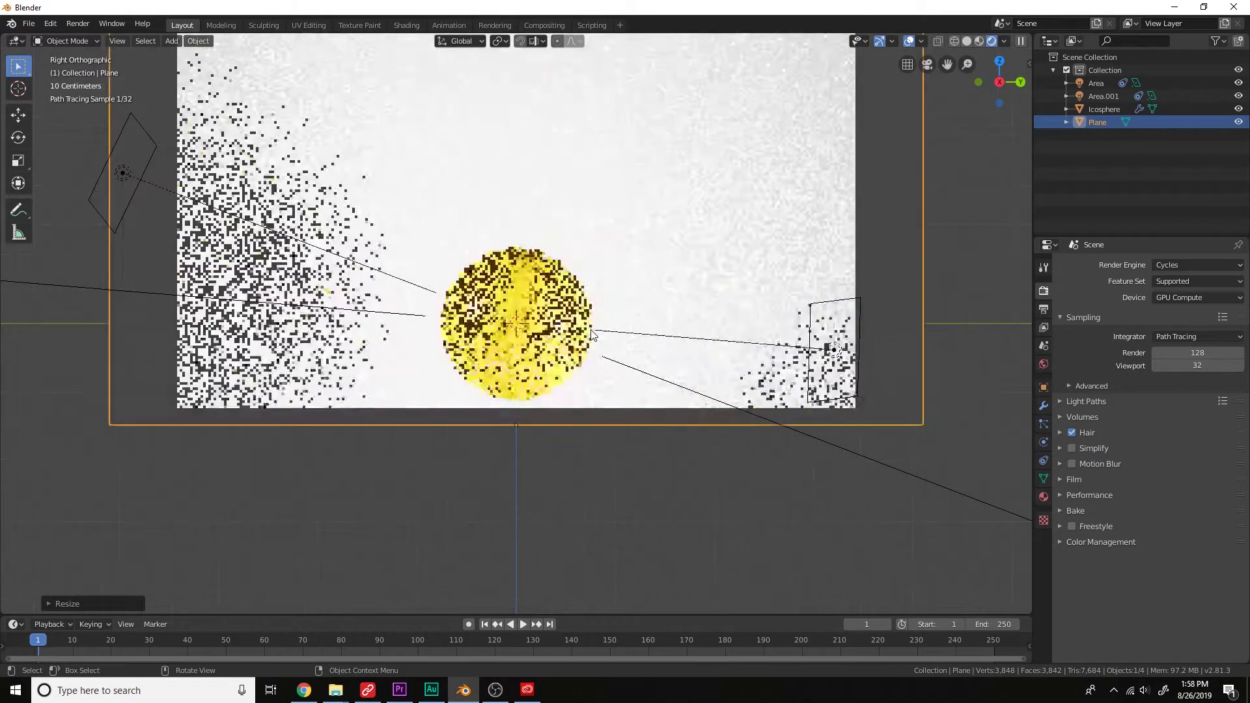
pyautogui.hotkey('shift', 'a')
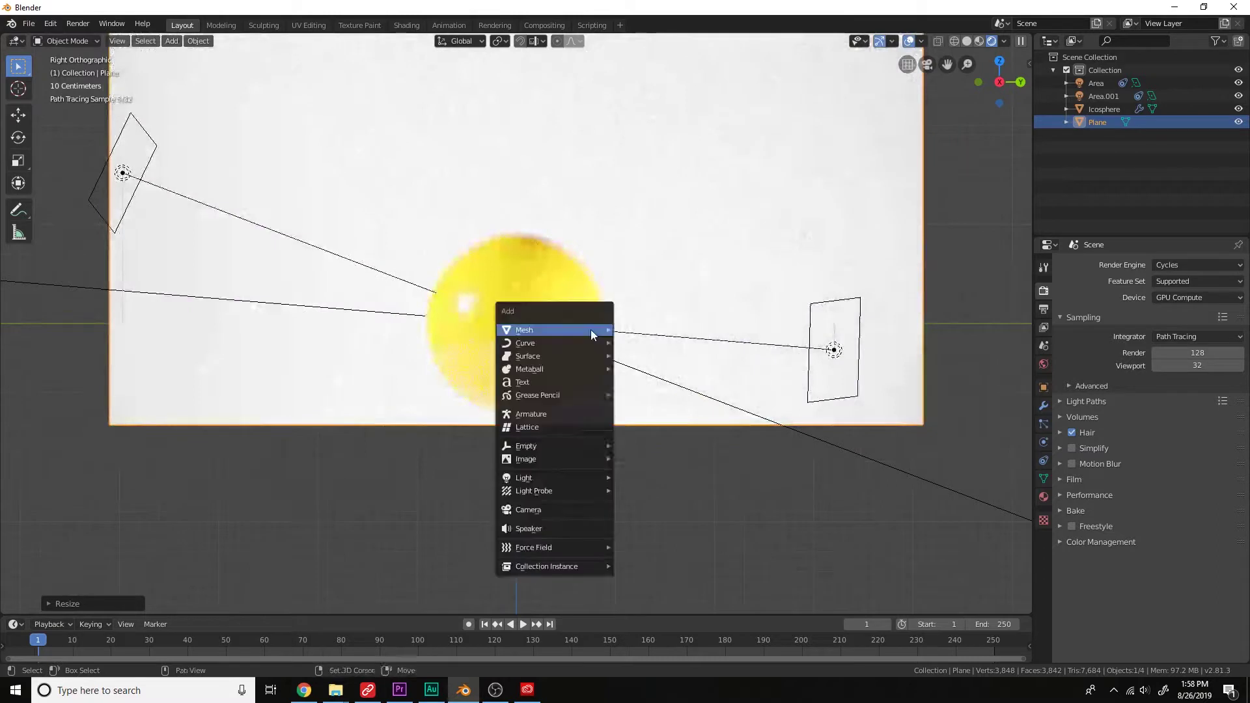
pyautogui.click(560, 510)
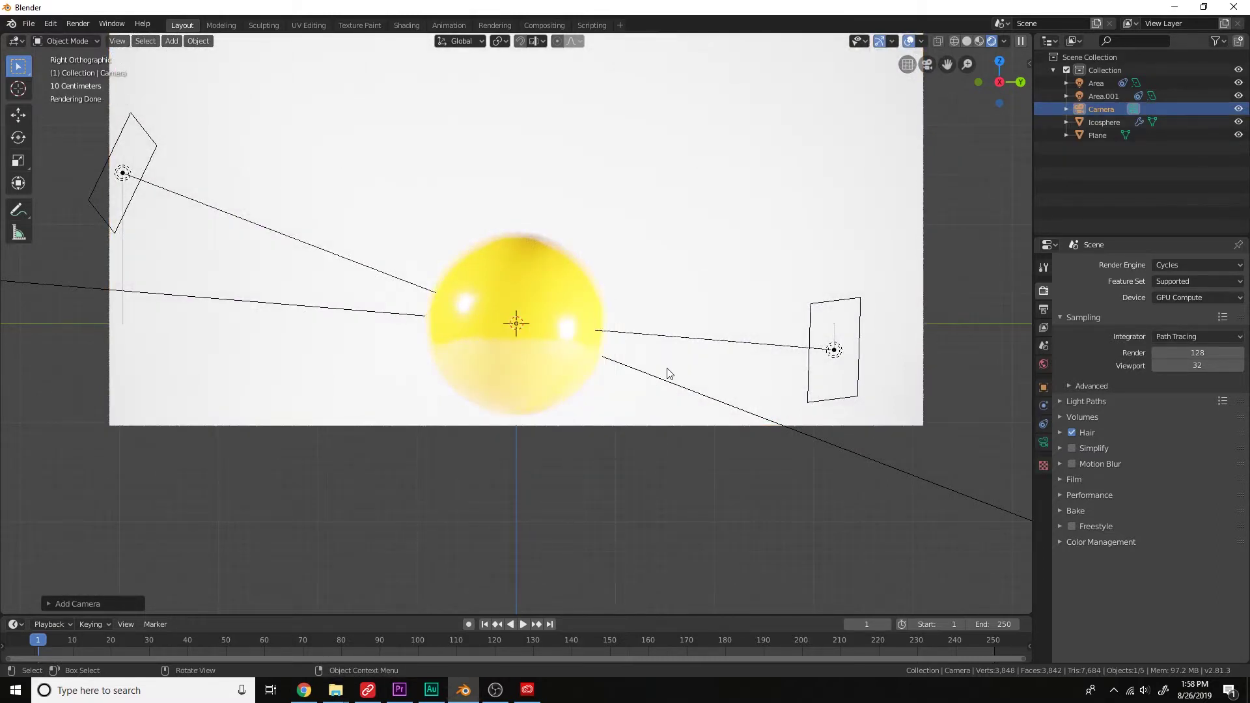
pyautogui.press('KP_0')
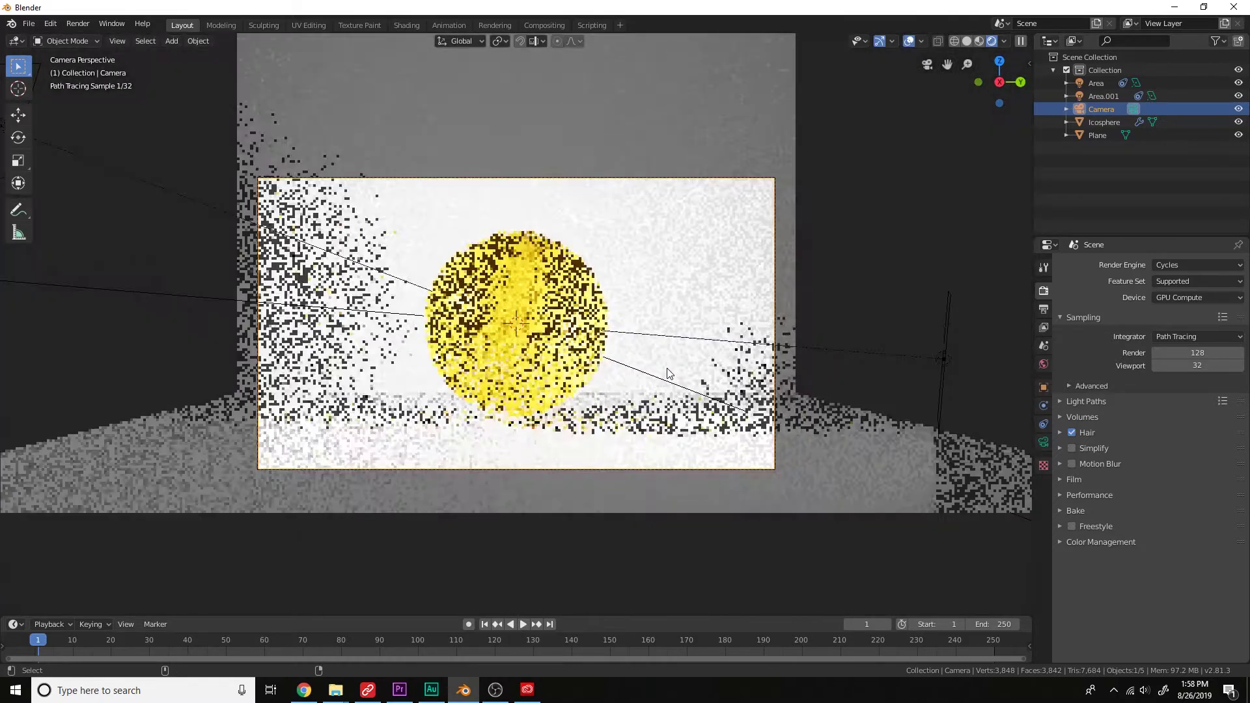
# Make the render output square by setting the Y resolution to 1920 px.
pyautogui.click(1043, 309)
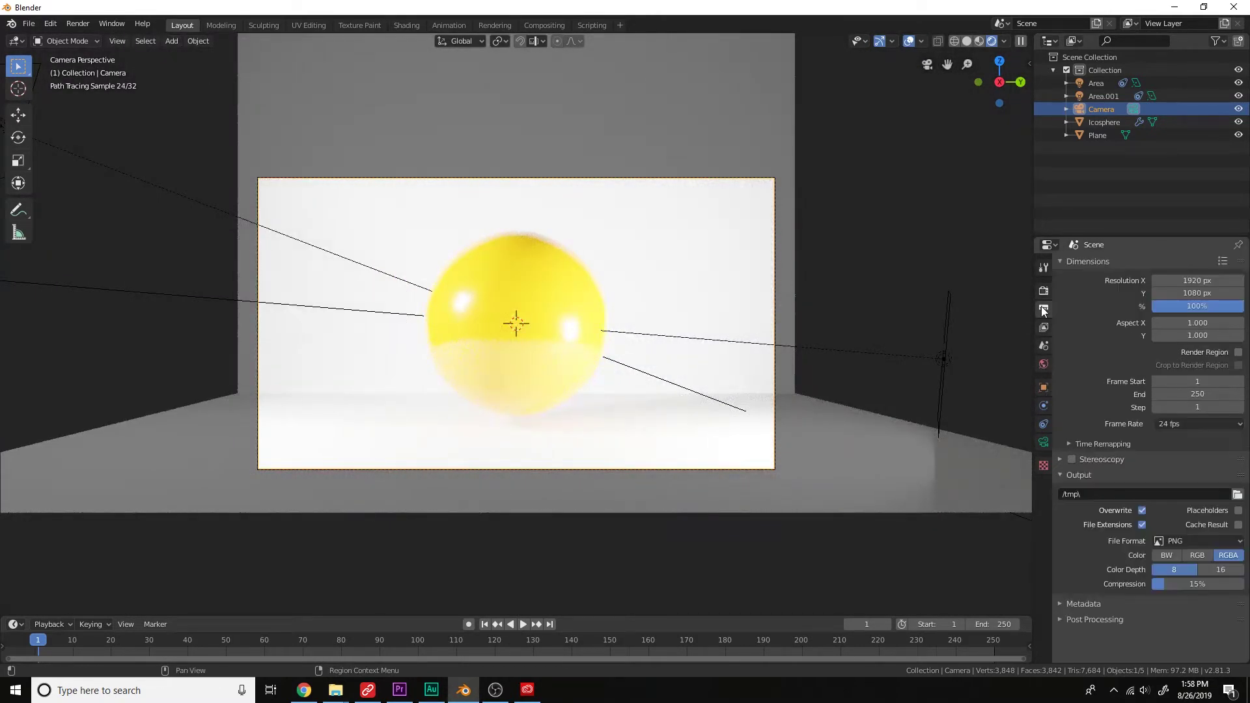
pyautogui.click(1180, 297)
pyautogui.write('1920')
pyautogui.press('Return')
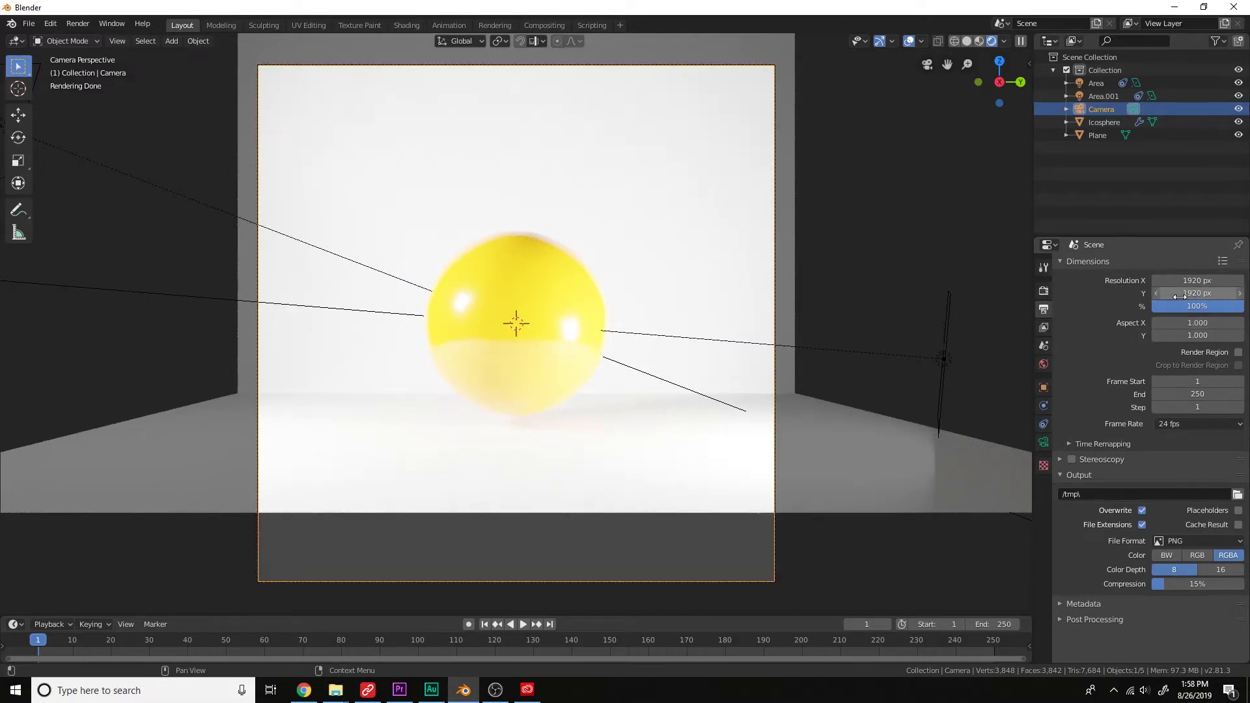
# Move the camera along its local Z axis toward the sphere, to about X 4.73 m.
pyautogui.scroll(-2, 606, 378)
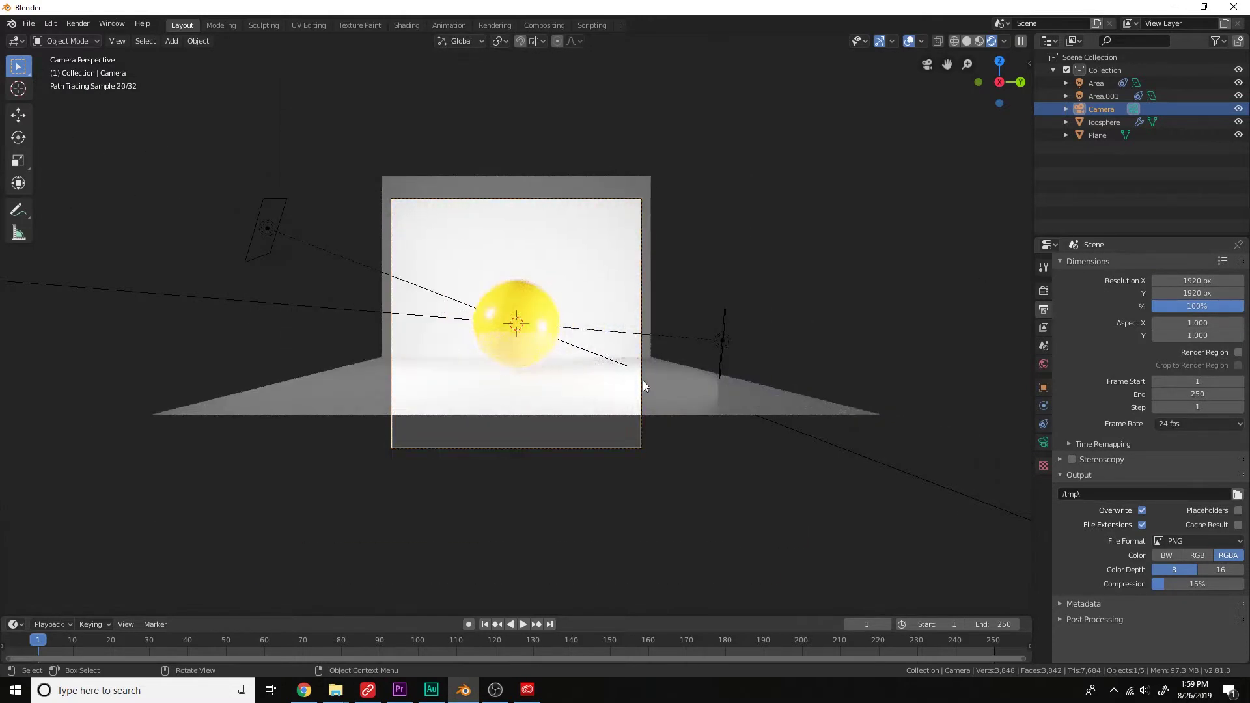
pyautogui.press('g')
pyautogui.press('z')
pyautogui.press('z')
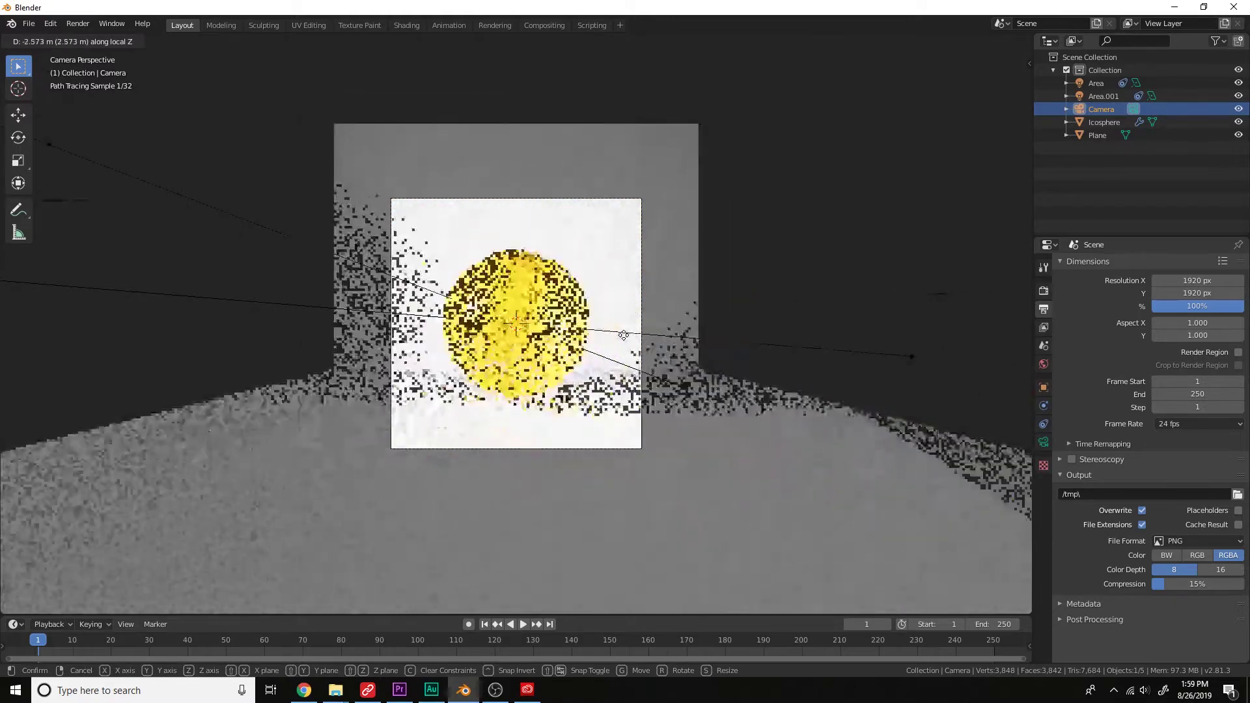
pyautogui.click(678, 355)
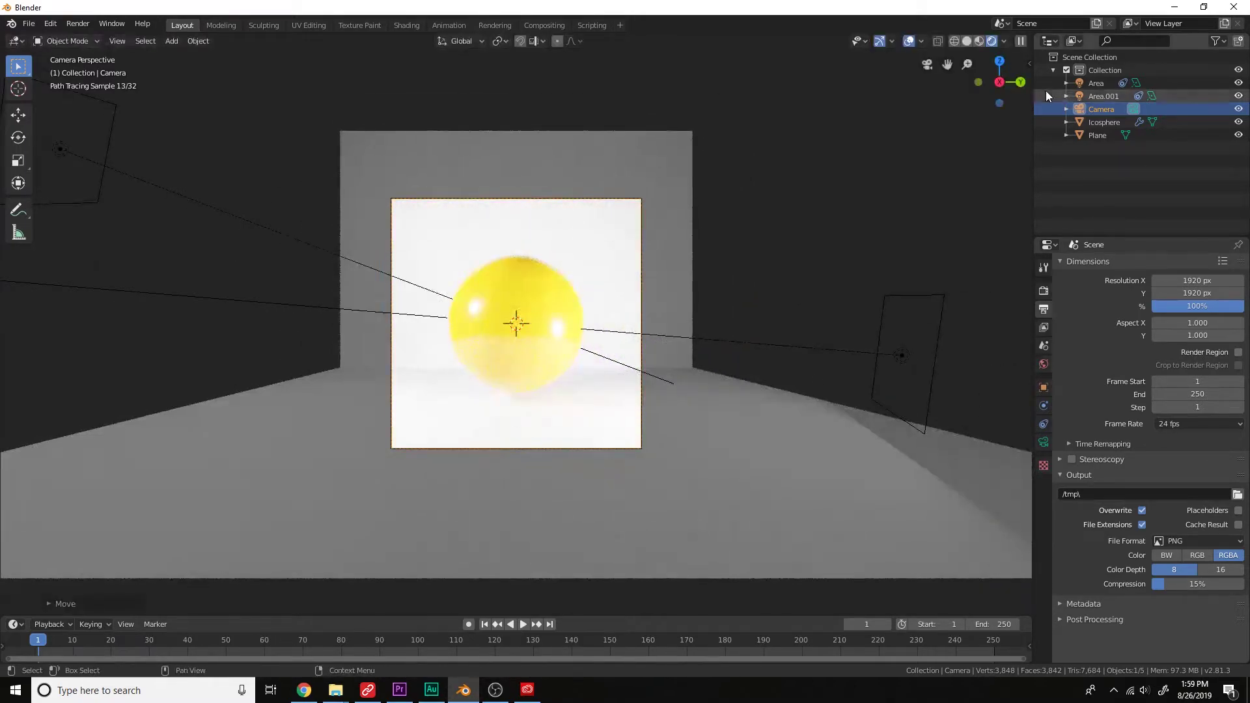
# Lock the camera to the view, orbit it to a slightly raised, angled shot of the sphere, and unlock it again.
pyautogui.click(1030, 60)
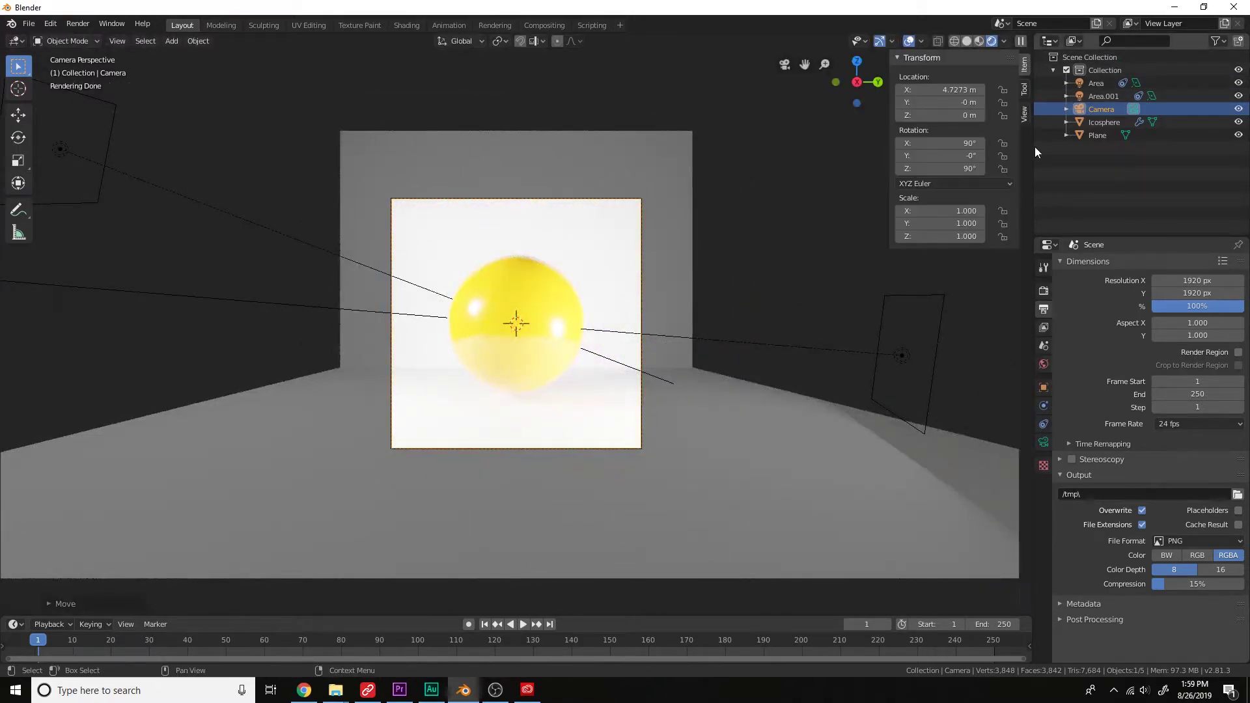
pyautogui.click(1025, 116)
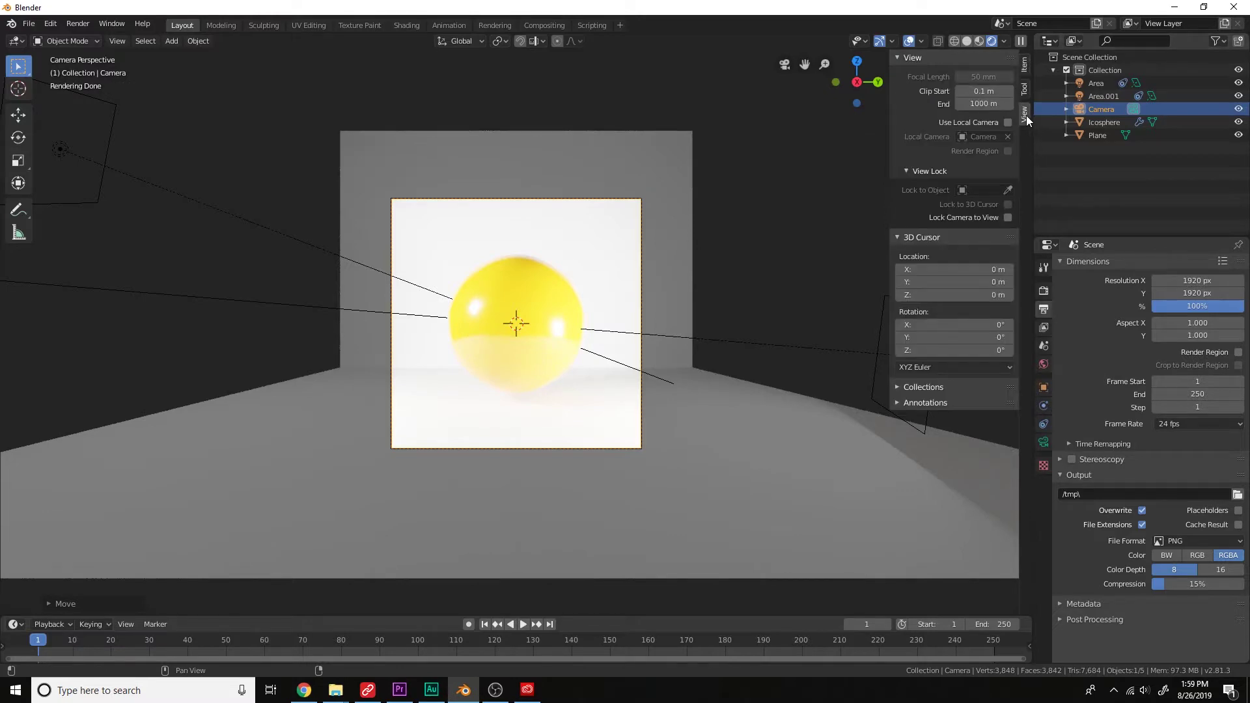
pyautogui.click(1008, 217)
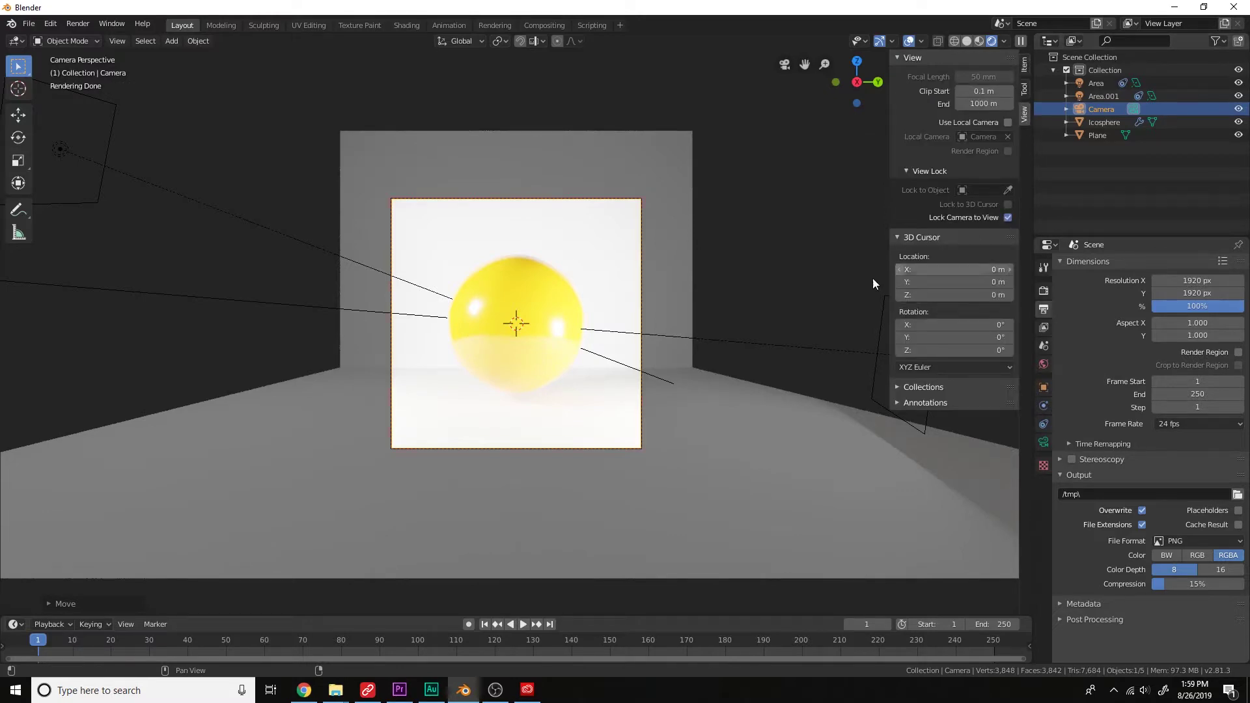
pyautogui.moveTo(707, 345); pyautogui.dragTo(741, 361, button='middle')
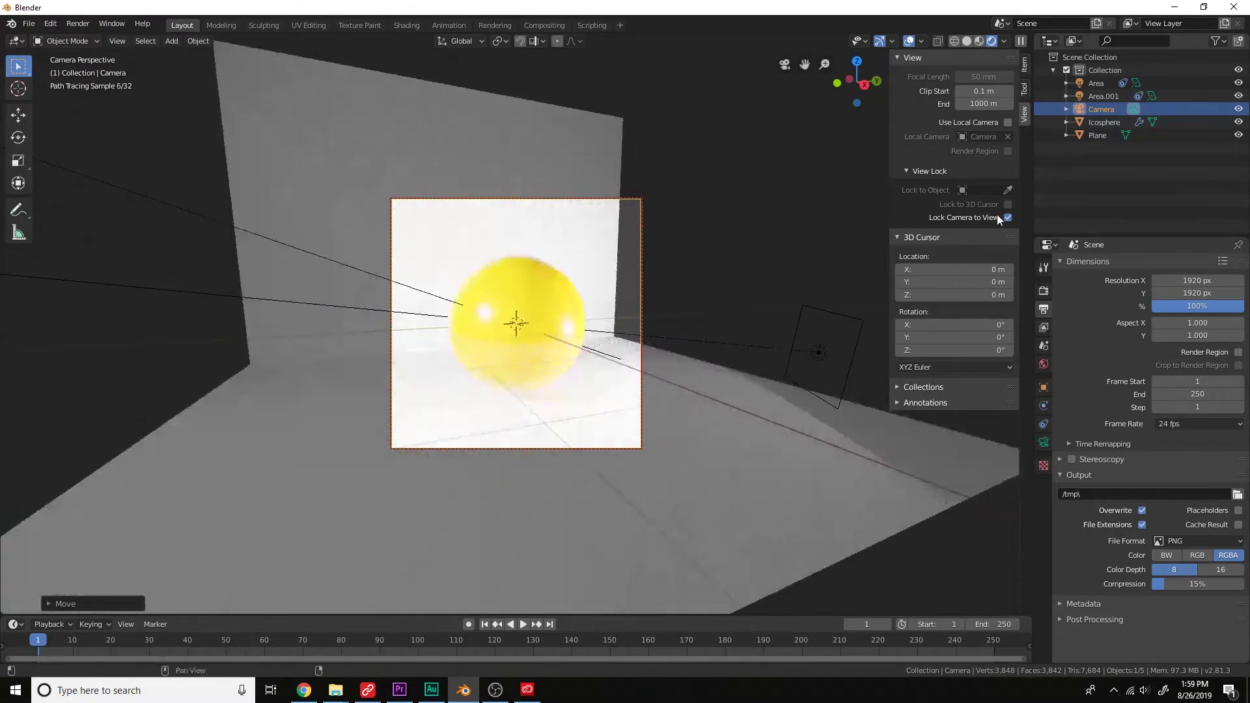
pyautogui.click(1008, 218)
# Select the backdrop plane and scale it up so it extends farther beyond the camera frame.
pyautogui.click(693, 466)
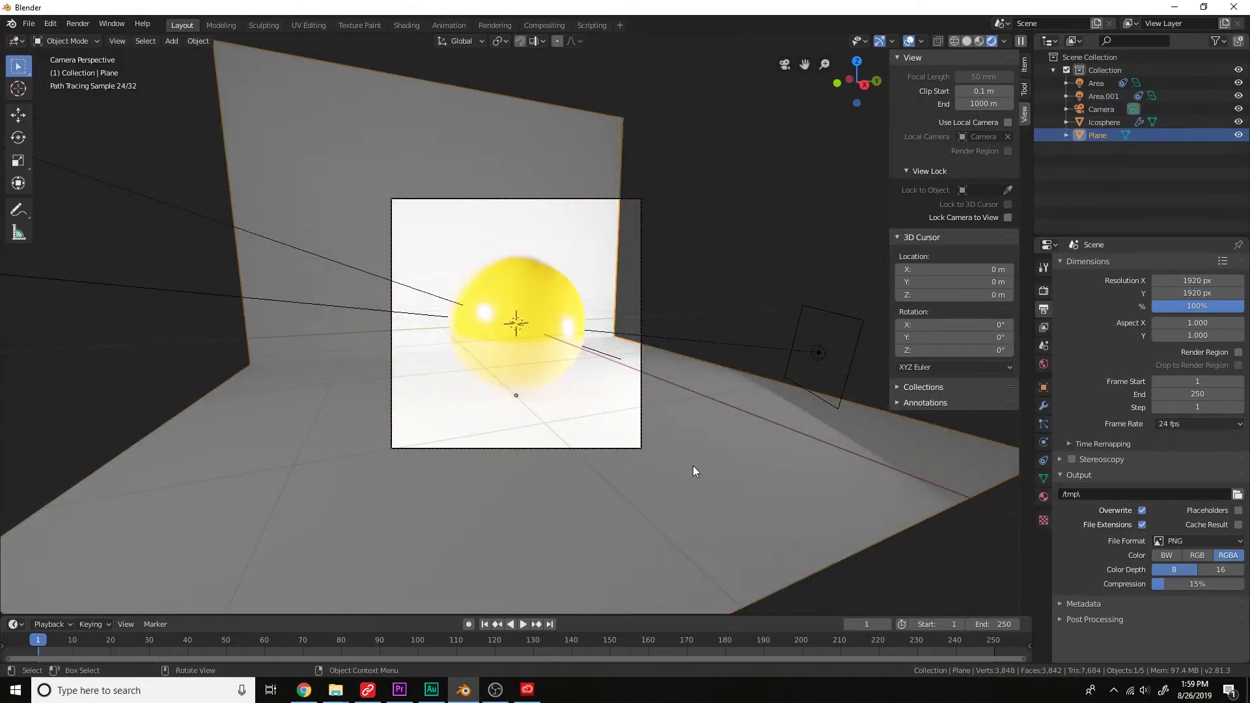
pyautogui.press('s')
pyautogui.click(692, 466)
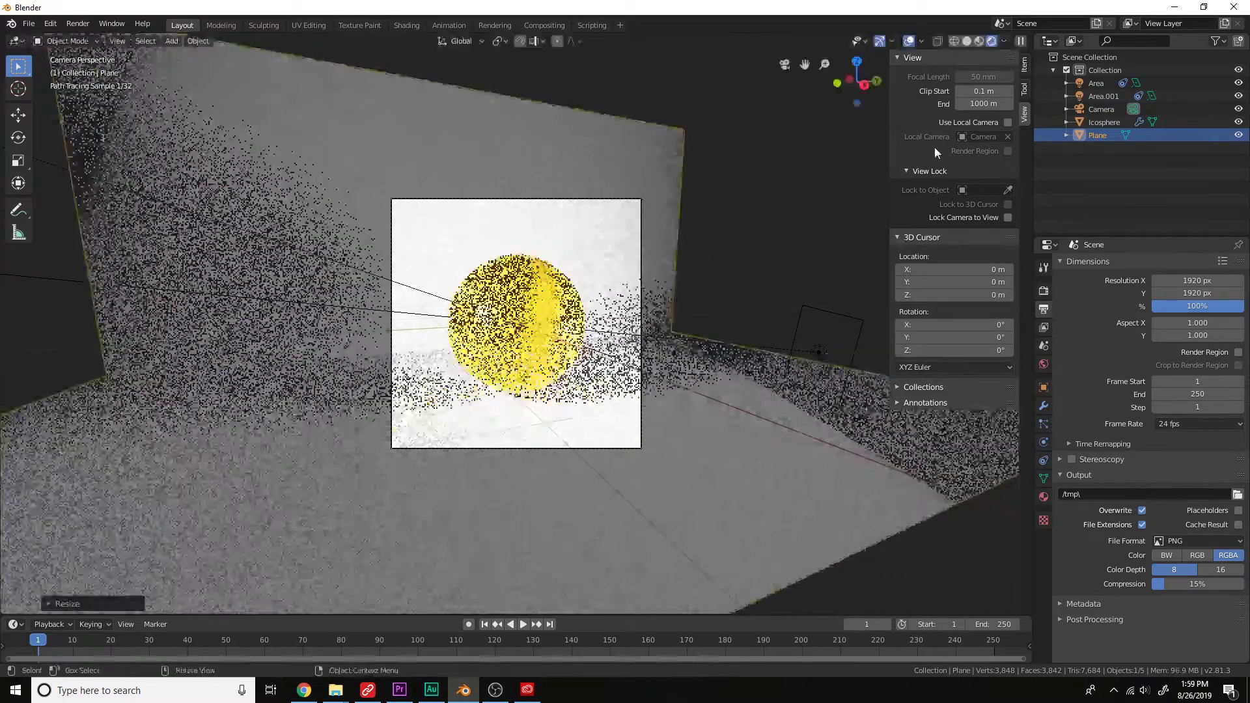
# Switch to solid shading and add a Bevel modifier to the backdrop plane with 0.75 m width and 7 segments.
pyautogui.click(968, 41)
pyautogui.moveTo(749, 293)
pyautogui.mouseDown(button='middle')
pyautogui.moveTo(688, 335)
pyautogui.moveTo(982, 385)
pyautogui.mouseUp(button='middle')
pyautogui.click(1044, 406)
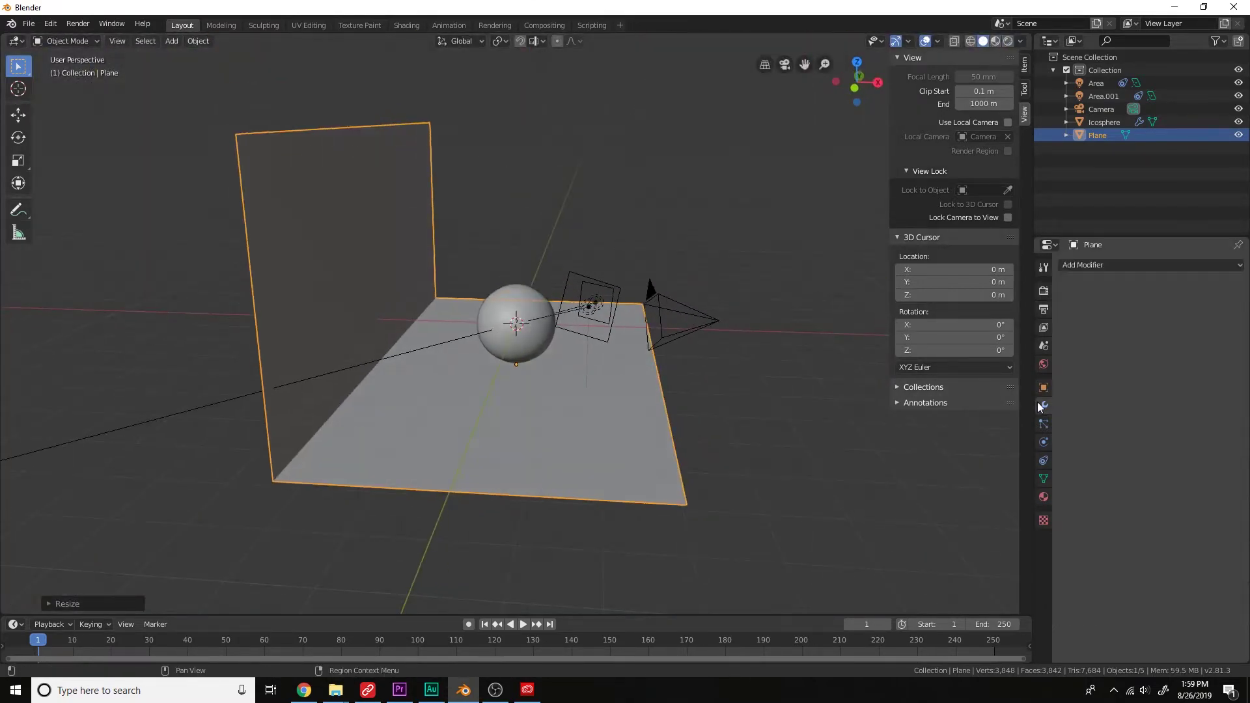
pyautogui.click(1123, 265)
pyautogui.click(1032, 309)
pyautogui.moveTo(1107, 323); pyautogui.dragTo(1195, 338)
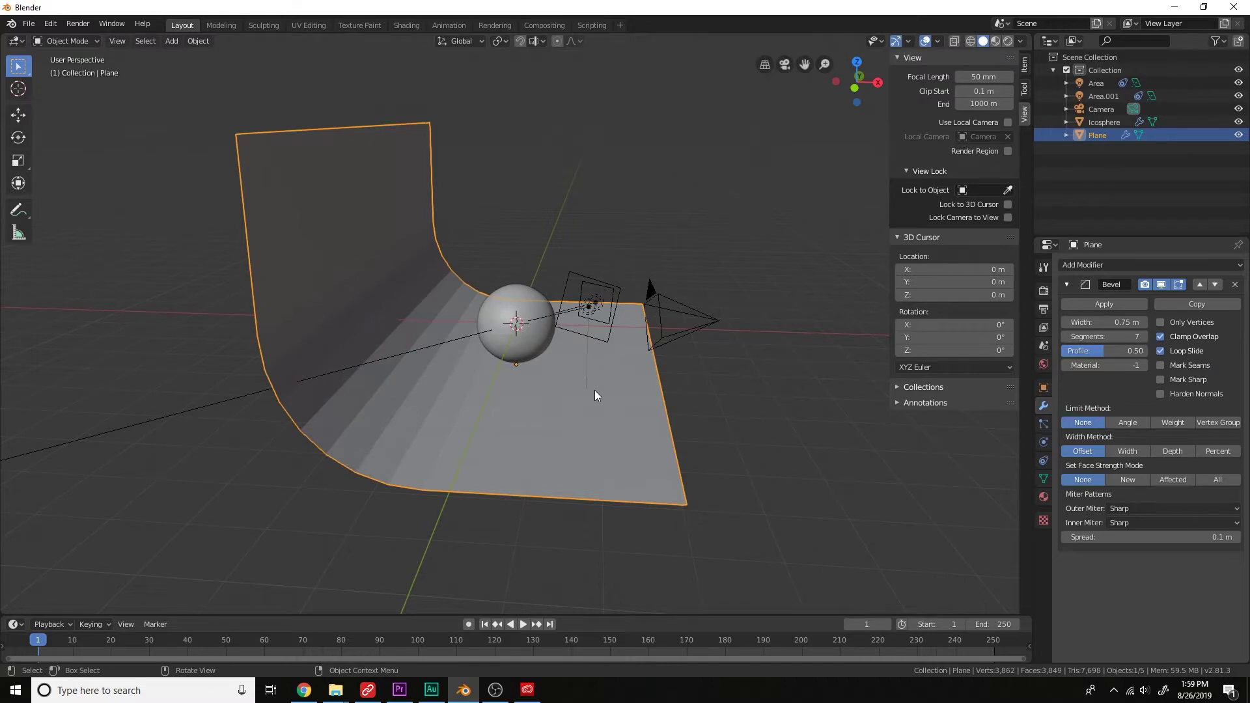
# Apply smooth shading to the backdrop plane and return to the camera view in rendered shading.
pyautogui.rightClick(595, 390)
pyautogui.moveTo(595, 389); pyautogui.dragTo(624, 356, button='middle')
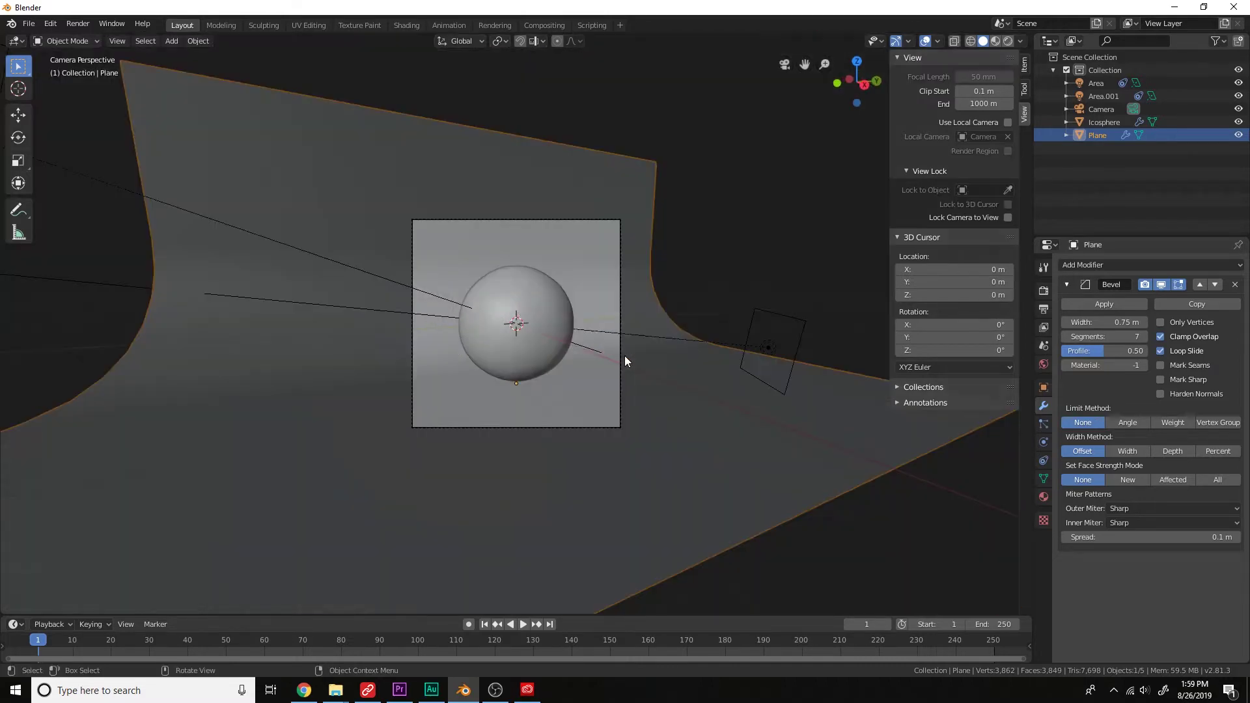
pyautogui.click(1009, 40)
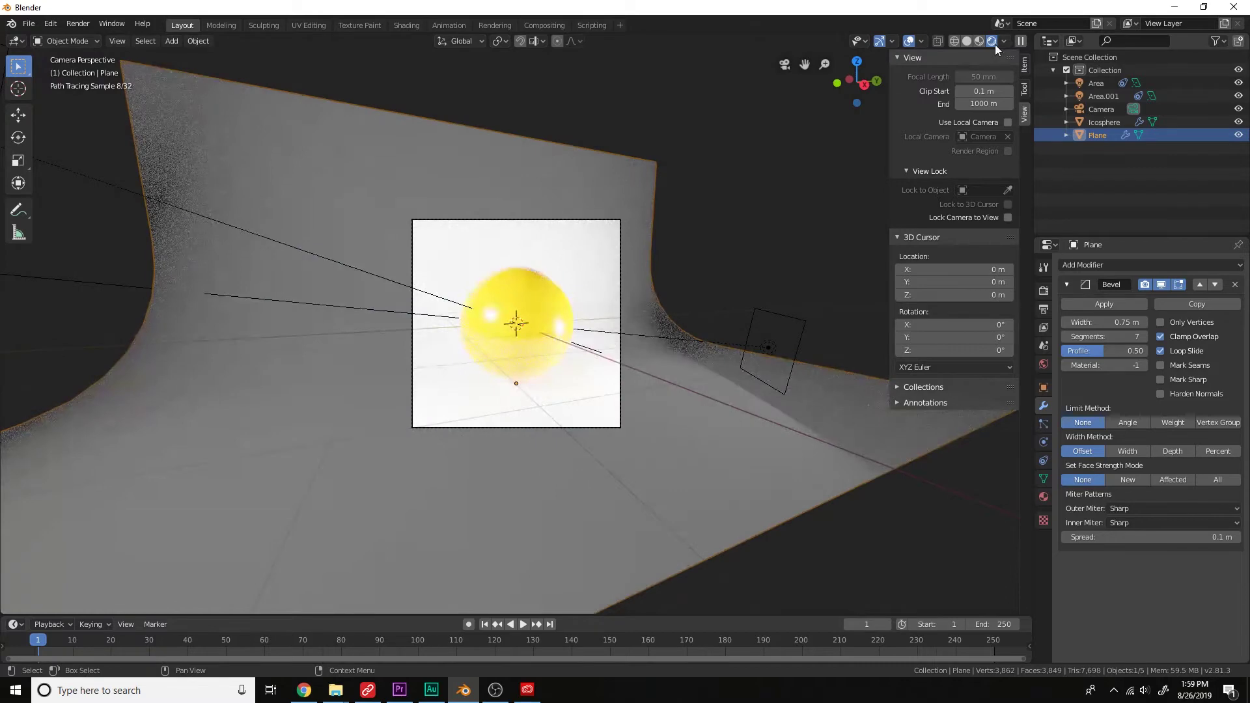
# Switch to solid shading and add a mesh circle with 16 vertices at the sphere's centre.
pyautogui.click(966, 41)
pyautogui.scroll(-1, 776, 231)
pyautogui.moveTo(776, 231); pyautogui.dragTo(701, 283, button='middle')
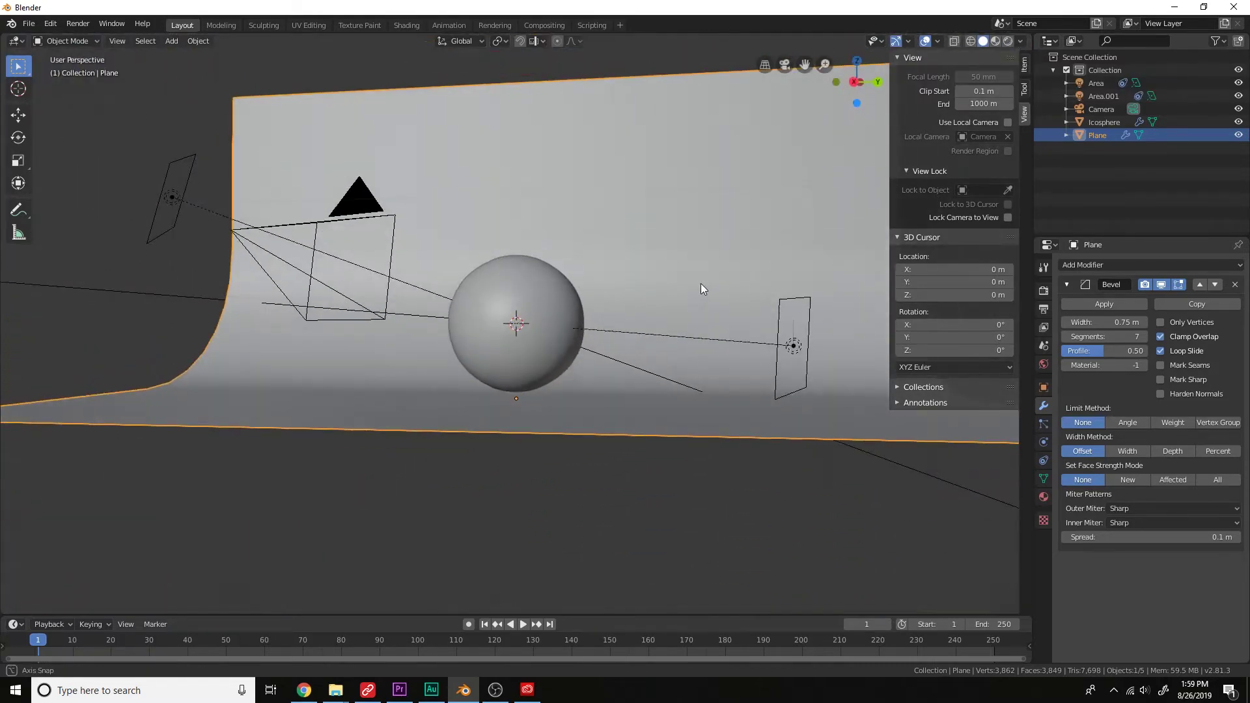
pyautogui.click(520, 321)
pyautogui.scroll(3, 547, 309)
pyautogui.hotkey('shift', 'a')
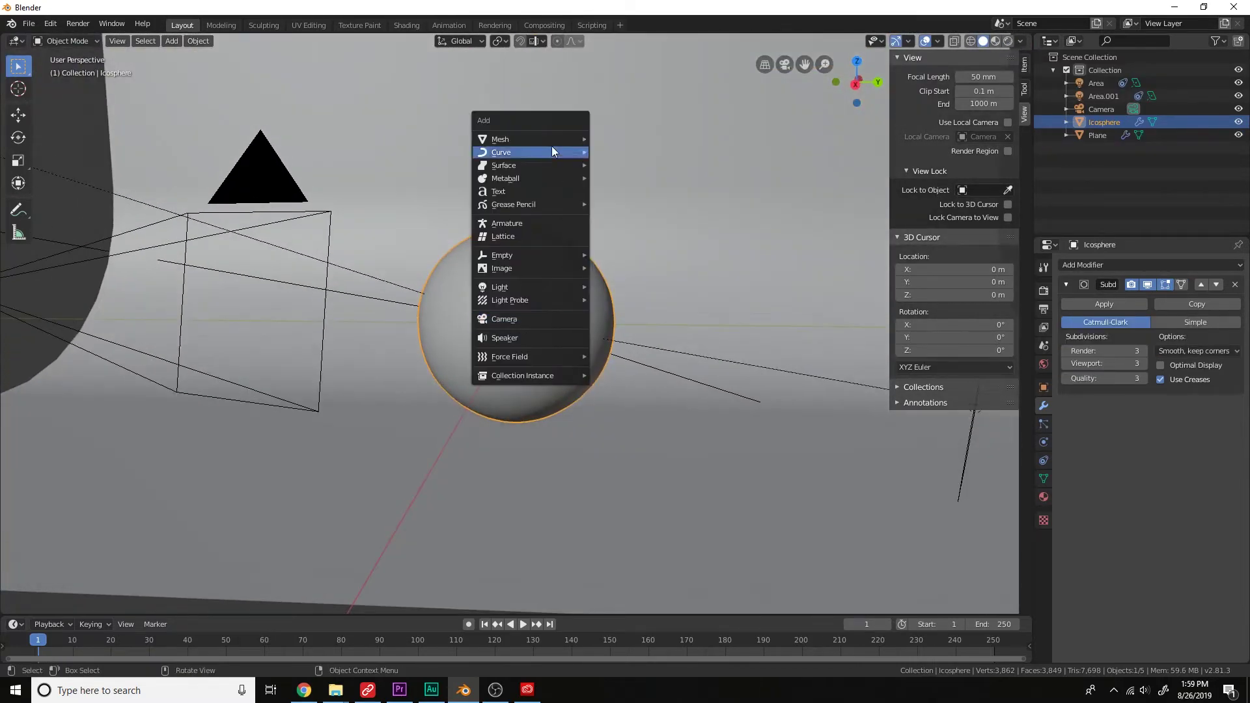
pyautogui.moveTo(553, 141)
pyautogui.click(639, 164)
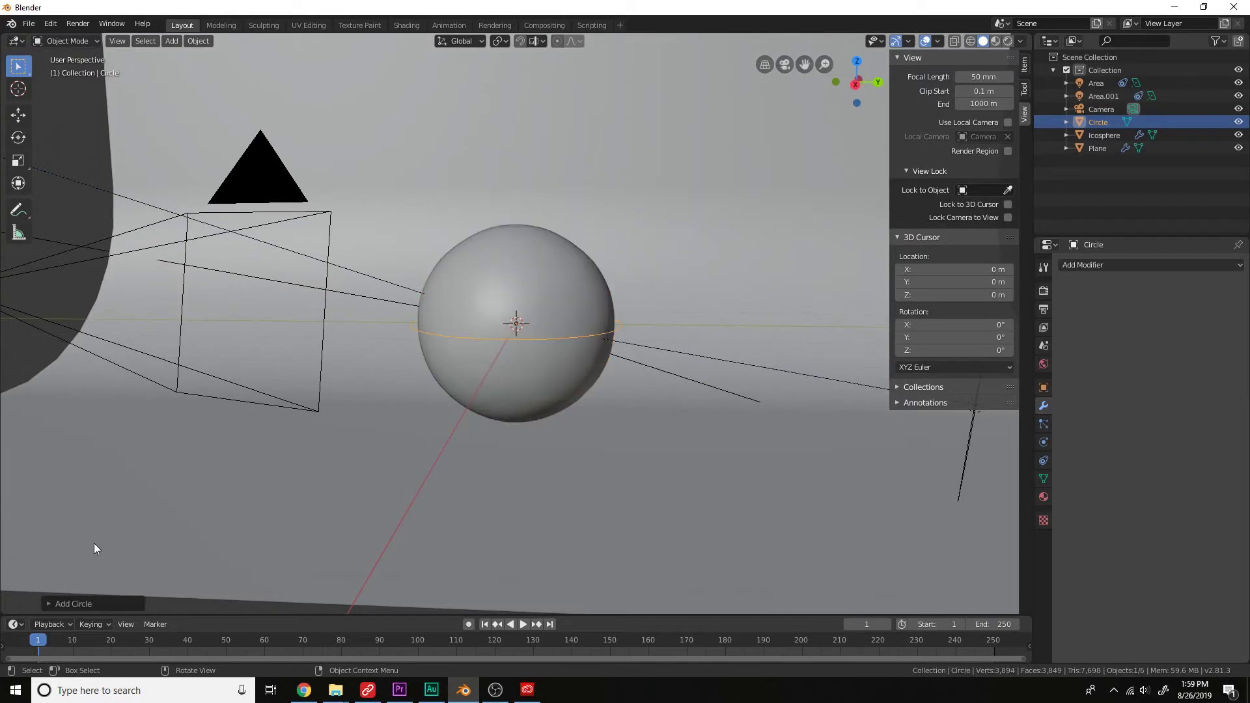
pyautogui.click(56, 605)
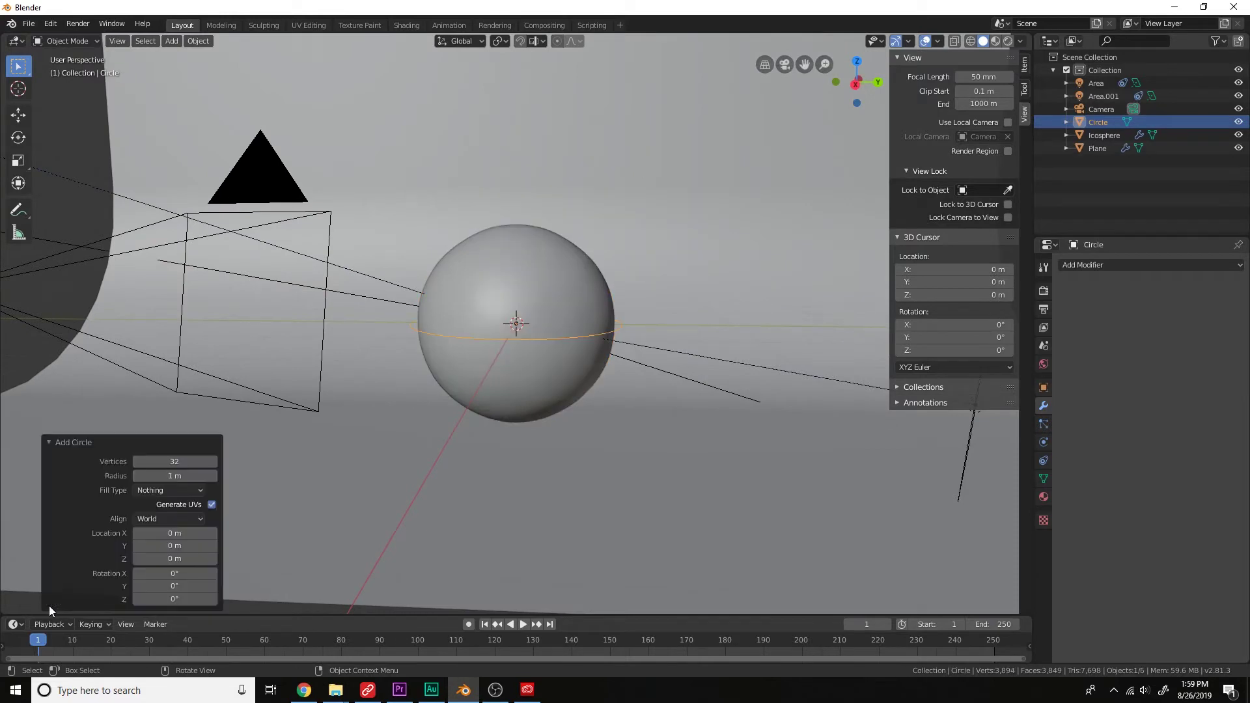
pyautogui.click(157, 462)
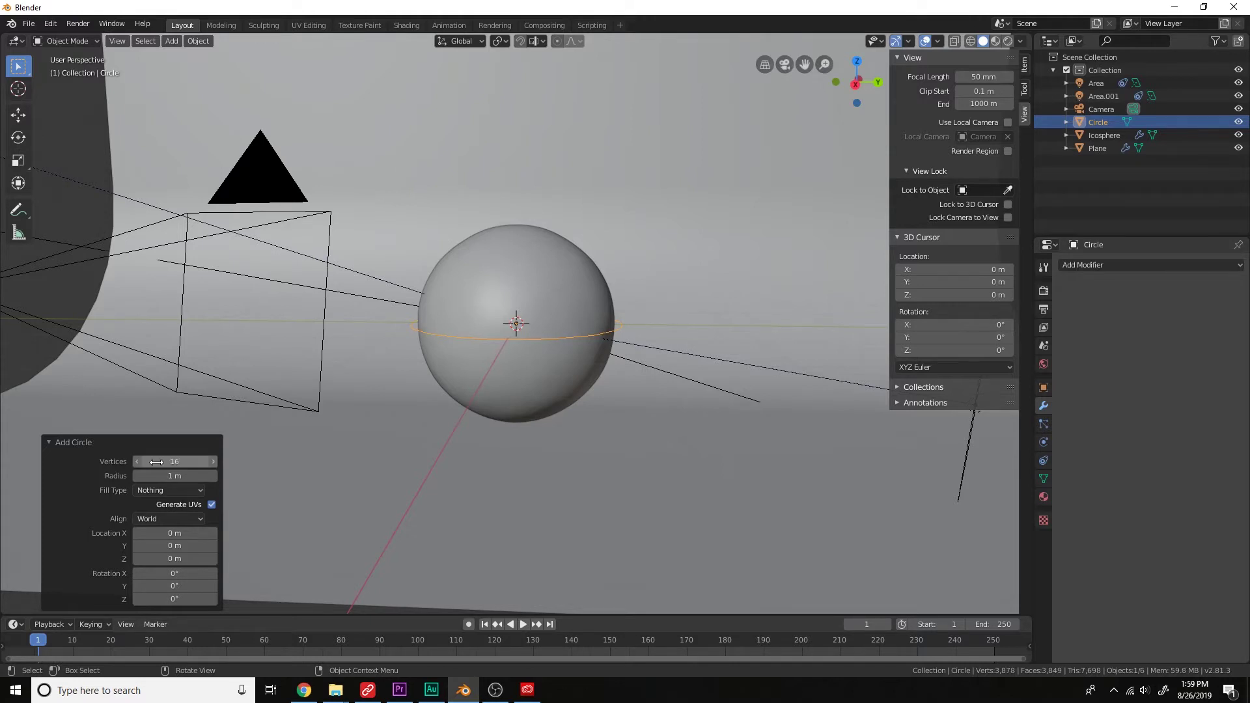
# From the top view, stretch the circle's vertices along Y to about 1.7 in Edit Mode to form an oval.
pyautogui.press('KP_7')
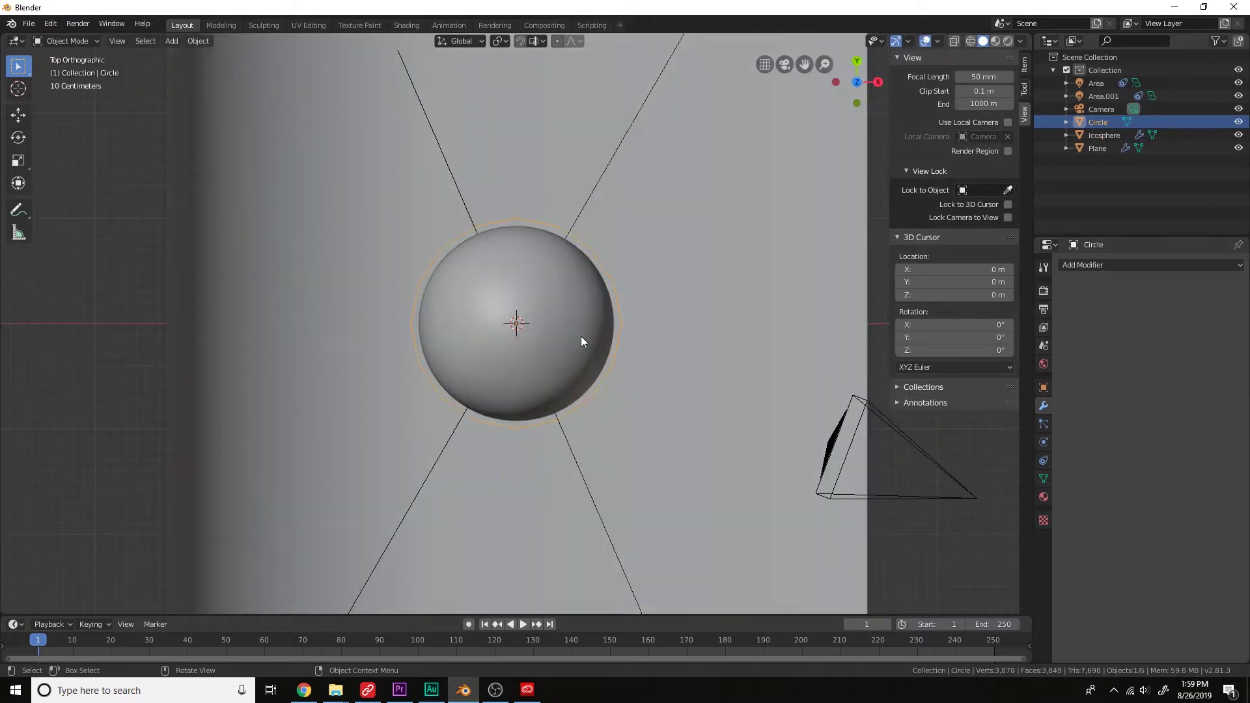
pyautogui.press('Tab')
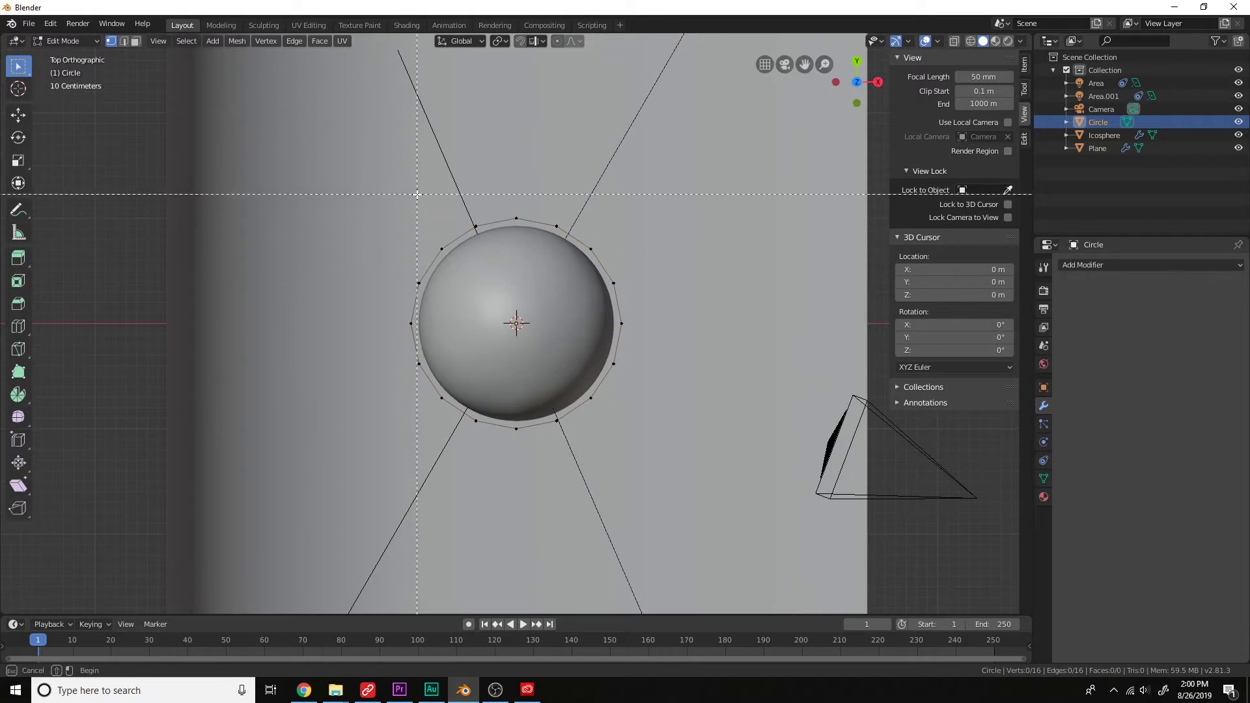
pyautogui.press('Tab')
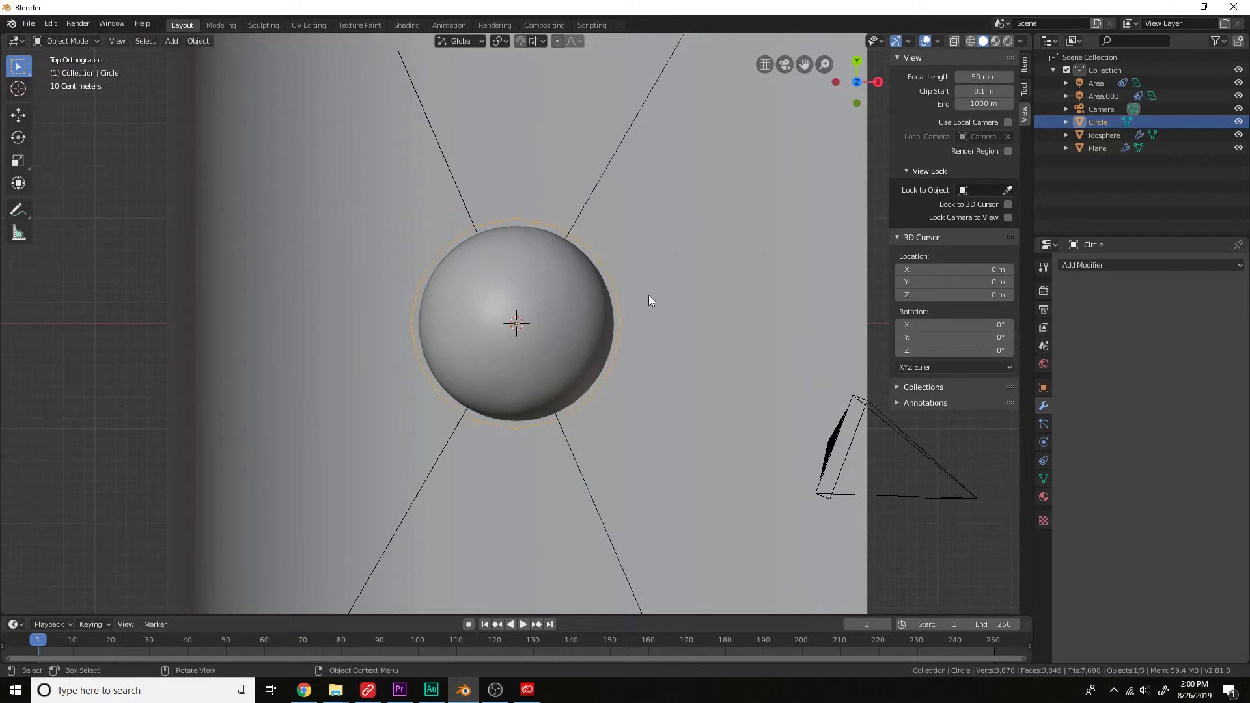
pyautogui.press('Tab')
pyautogui.press('s')
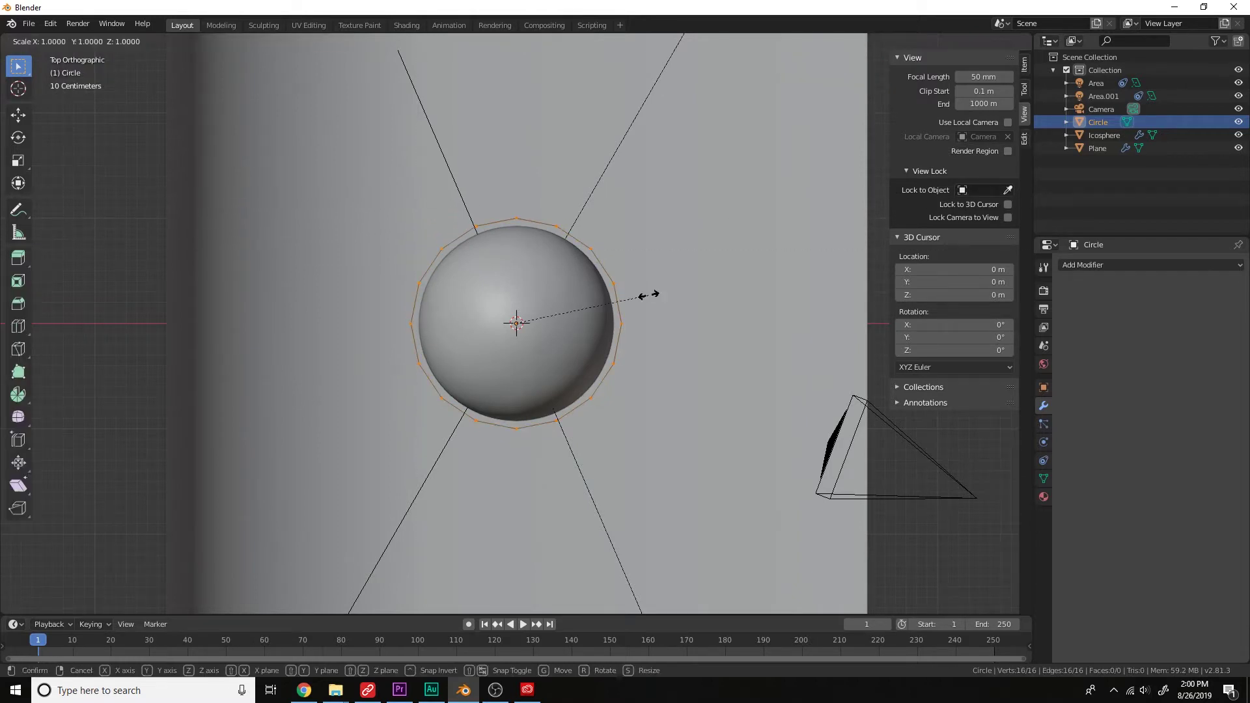
pyautogui.press('y')
pyautogui.click(716, 437)
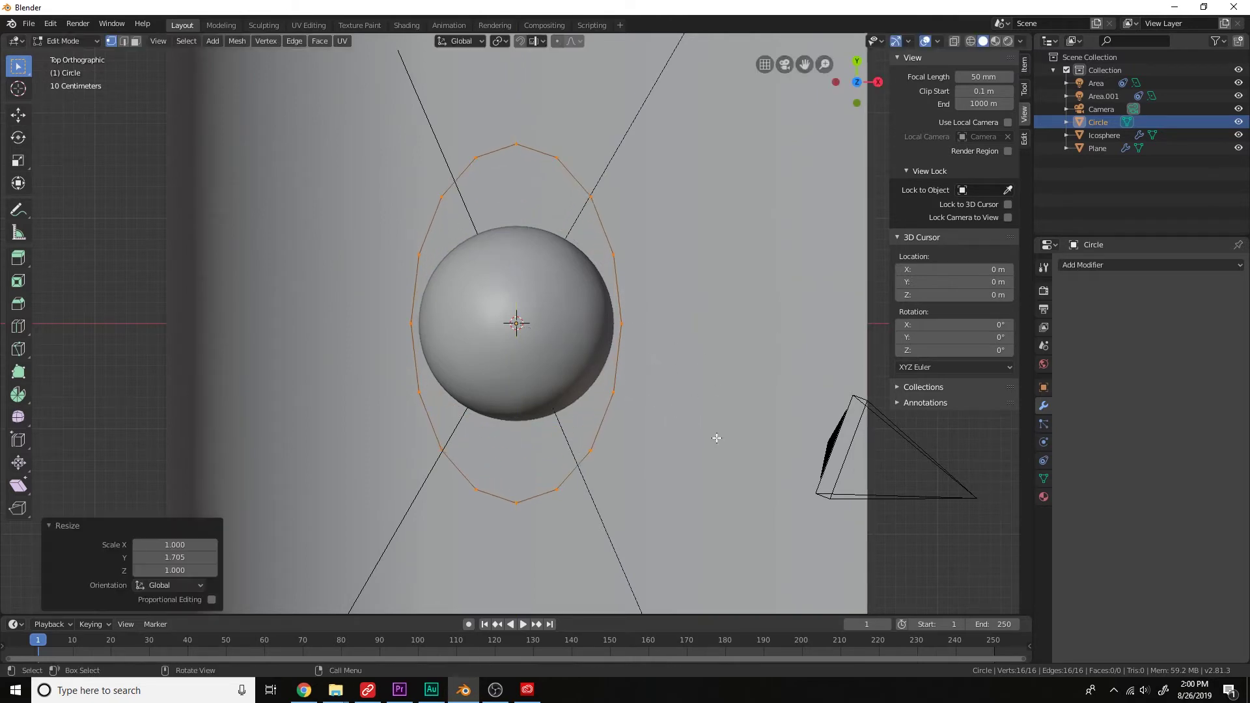
# Fill the oval with a face, extrude it about 0.11 m downward along Z, and return to Object Mode.
pyautogui.press('f')
pyautogui.moveTo(717, 435); pyautogui.dragTo(657, 317, button='middle')
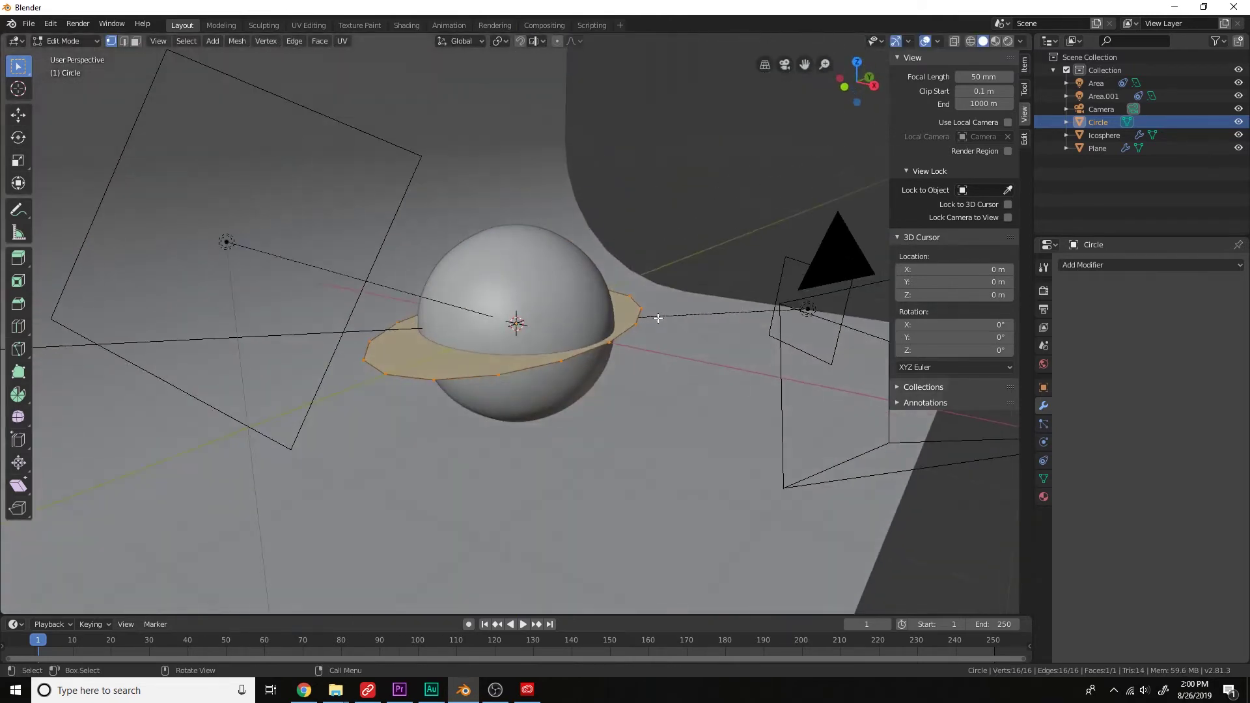
pyautogui.press('e')
pyautogui.rightClick(657, 319)
pyautogui.press('g')
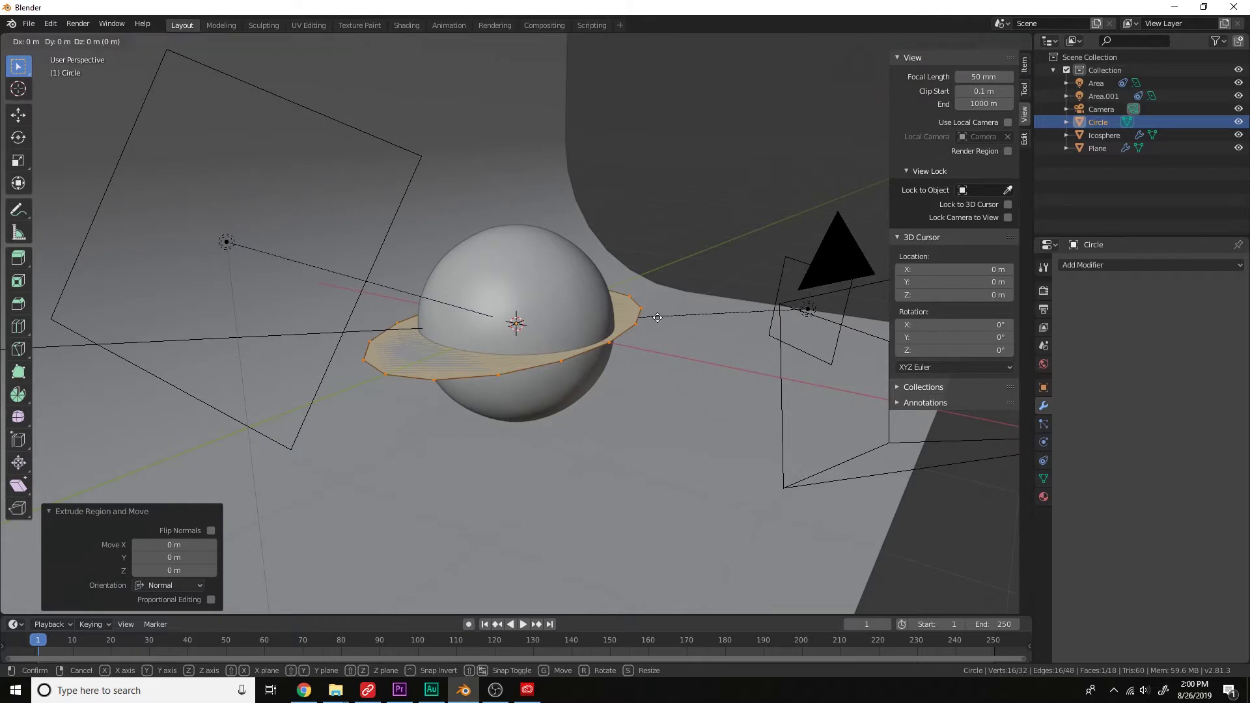
pyautogui.press('z')
pyautogui.click(662, 329)
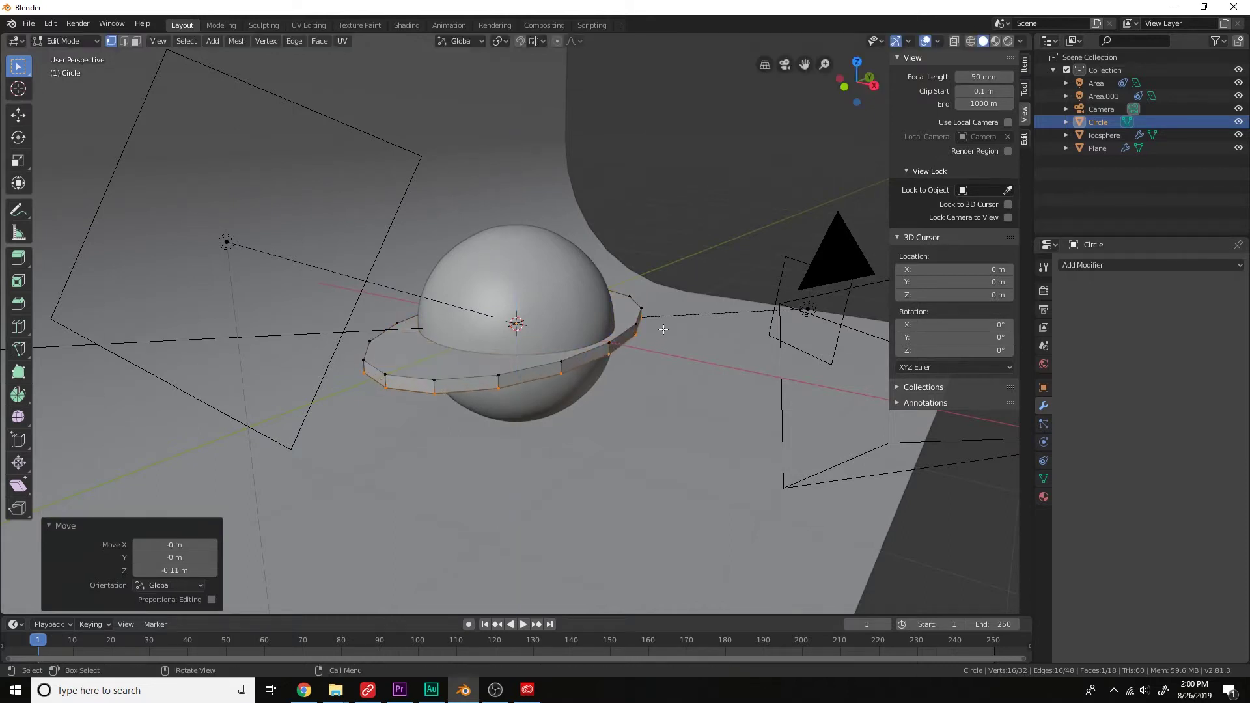
pyautogui.press('Tab')
# Add a Bevel modifier to the oval disc with 0.02 m width, 2 segments and the Angle limit method.
pyautogui.click(1087, 267)
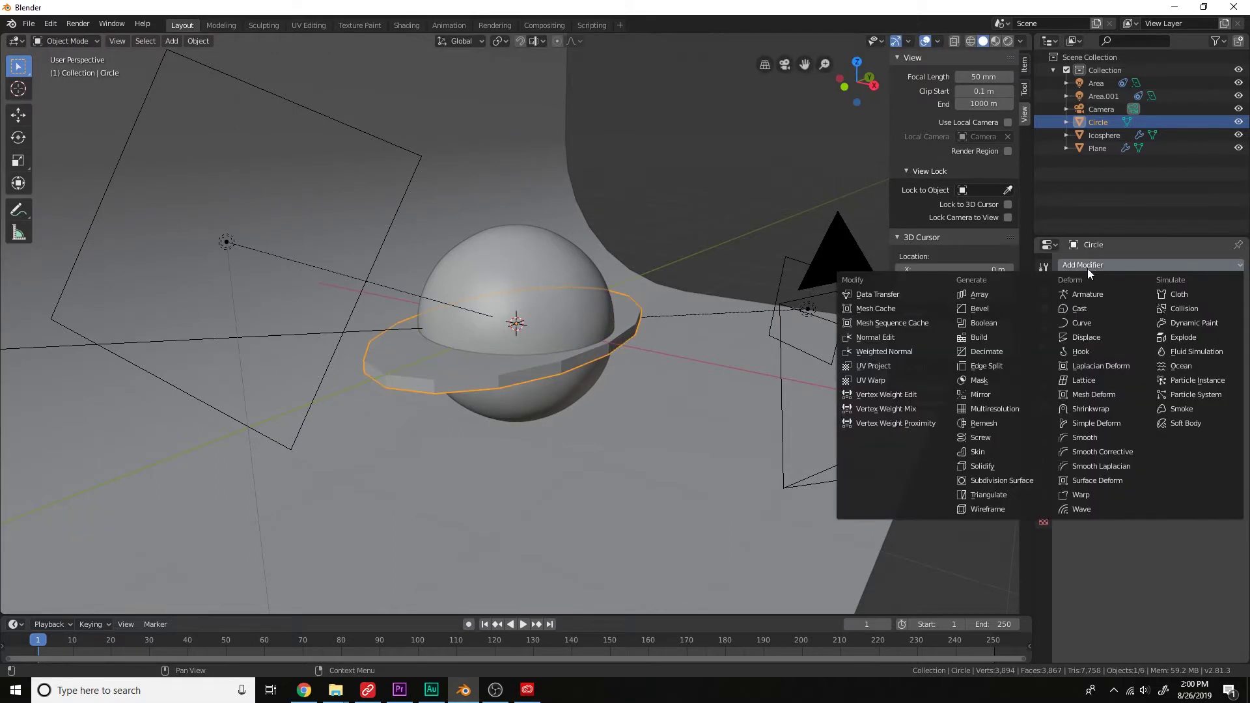
pyautogui.click(1007, 308)
pyautogui.moveTo(1104, 321); pyautogui.dragTo(1068, 322)
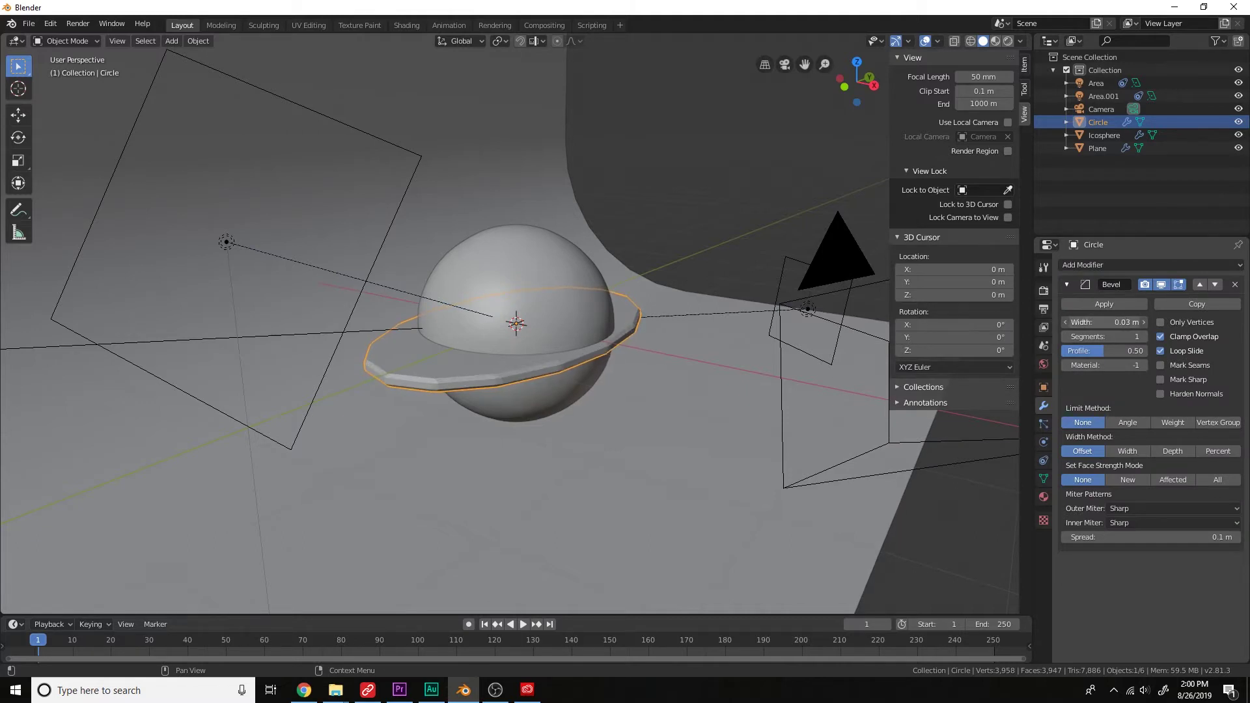
pyautogui.click(1145, 337)
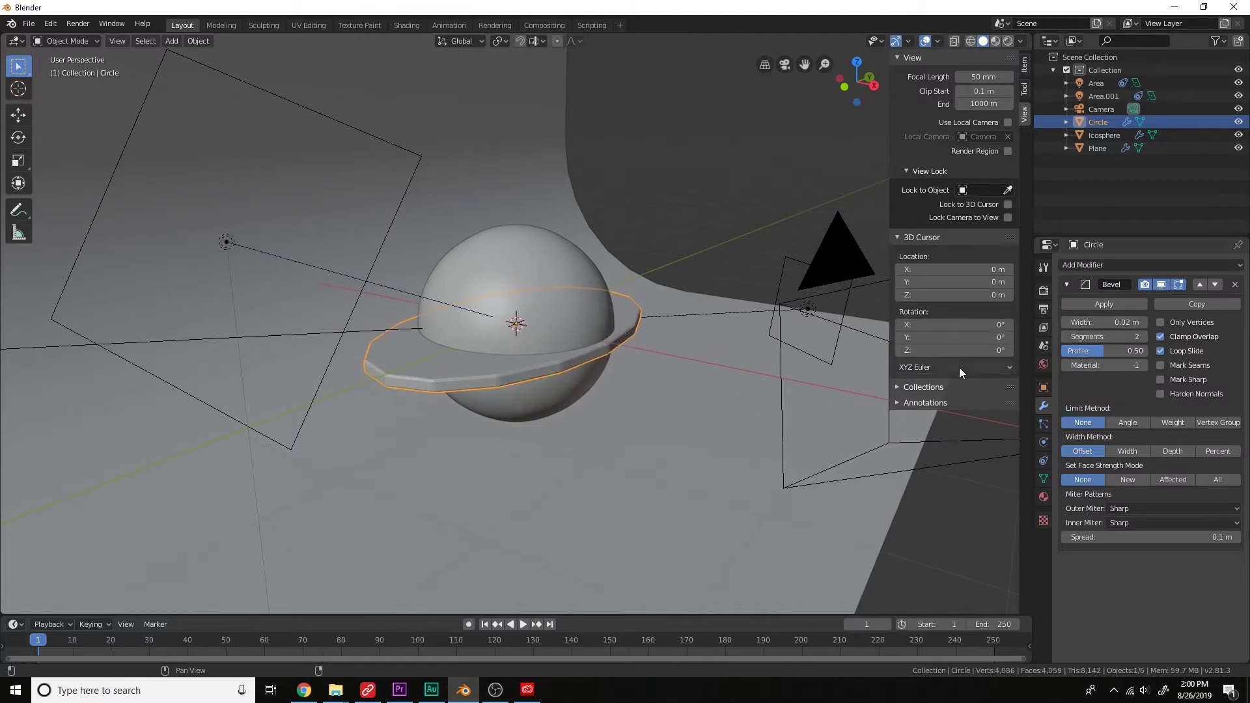
pyautogui.scroll(6, 647, 394)
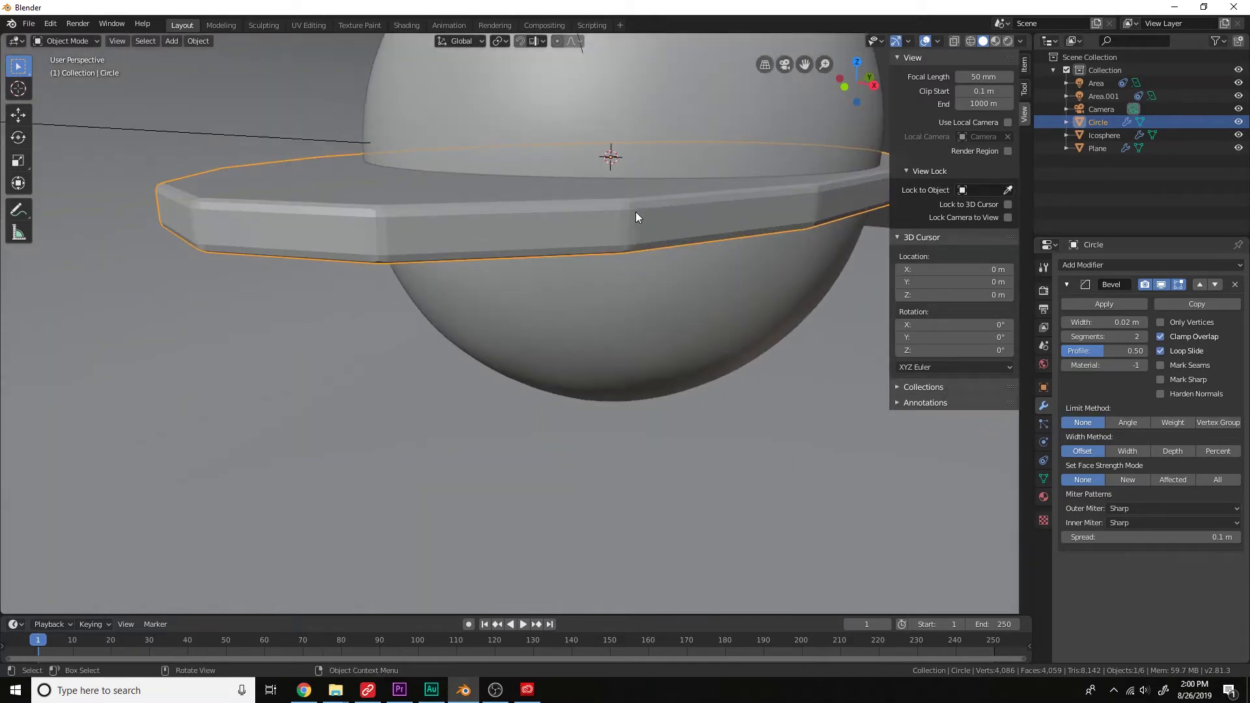
pyautogui.click(1128, 423)
pyautogui.moveTo(819, 310); pyautogui.dragTo(791, 304, button='middle')
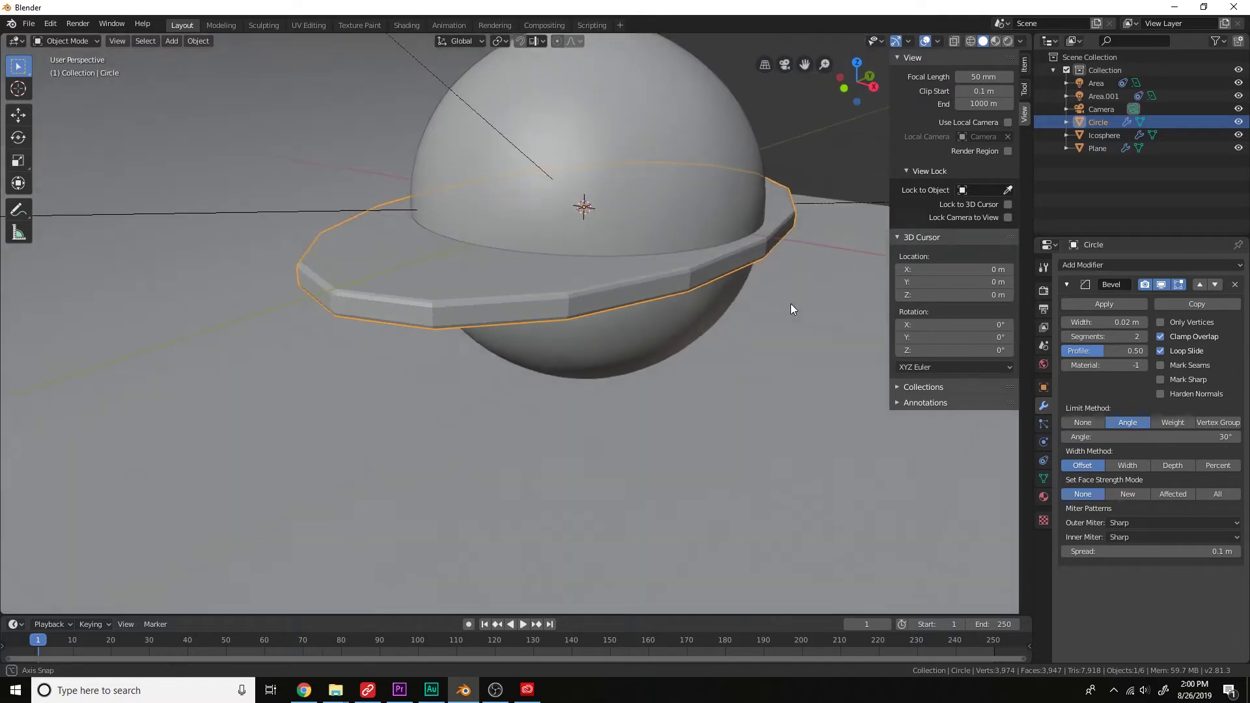
# Add a level 2 Subdivision Surface modifier to the oval disc and set its bevel angle limit to 46°.
pyautogui.hotkey('ctrl', '2')
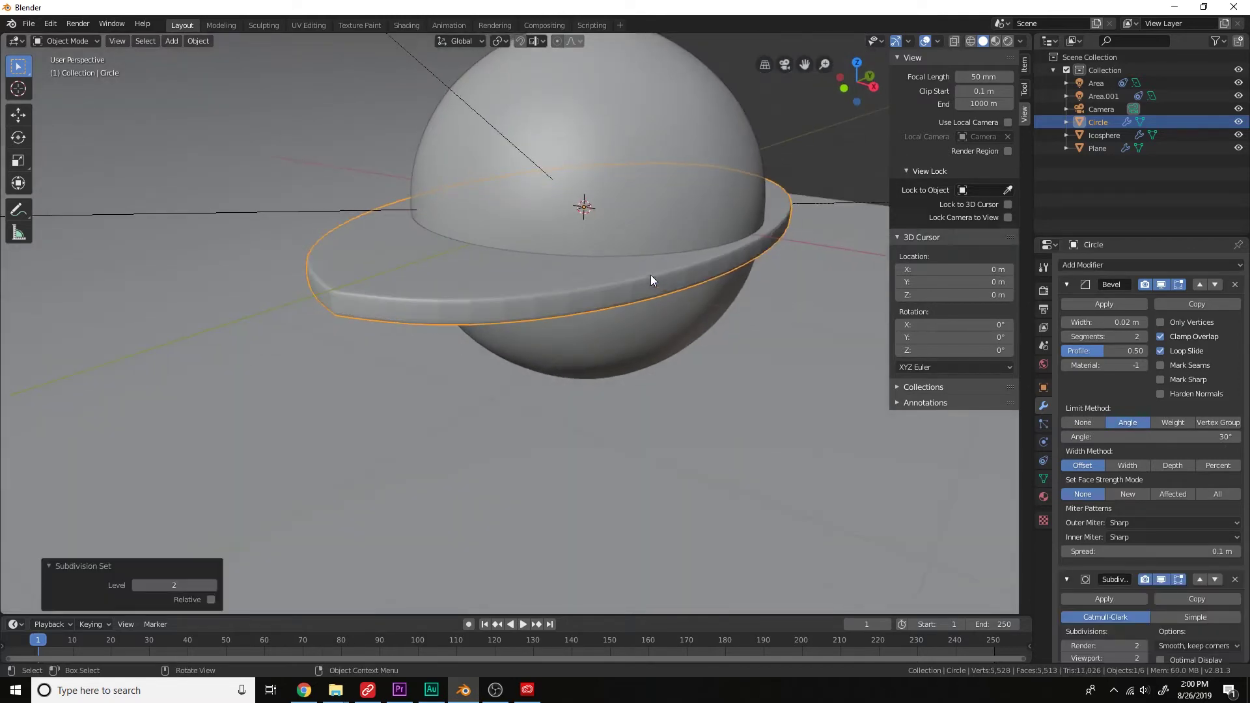
pyautogui.moveTo(646, 368); pyautogui.dragTo(637, 388, button='middle')
pyautogui.scroll(3, 600, 371)
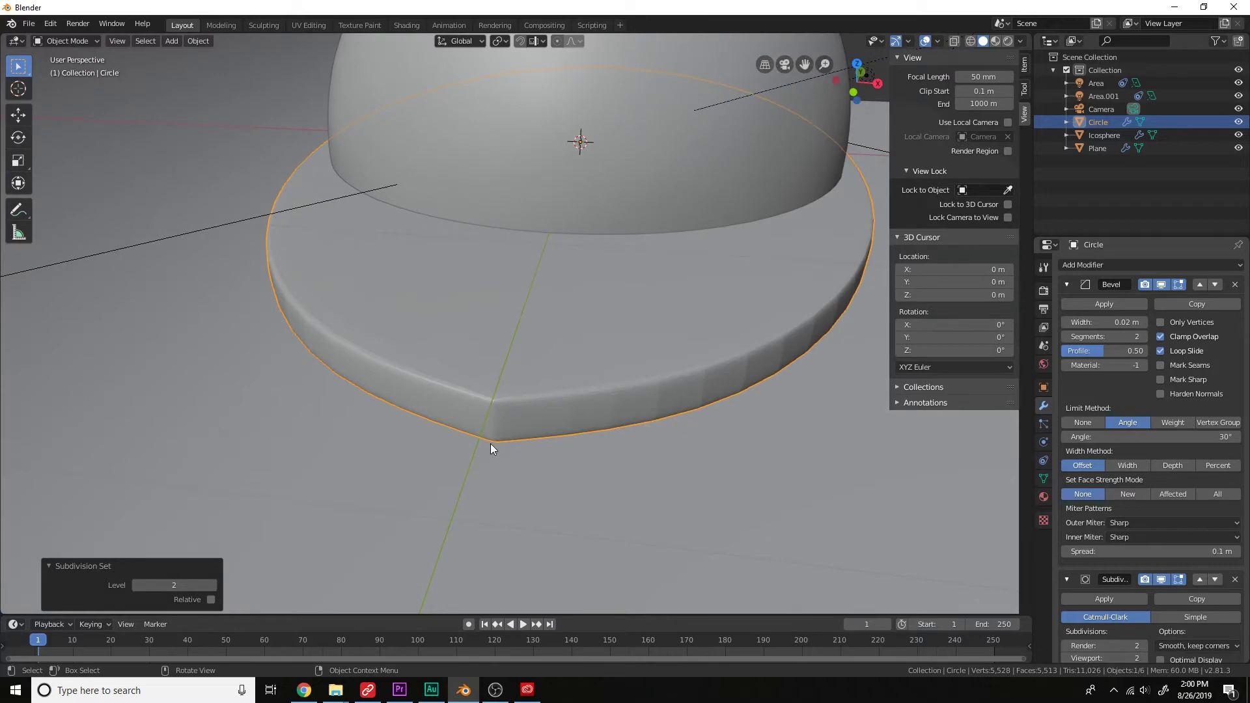
pyautogui.moveTo(1073, 437); pyautogui.dragTo(1113, 437)
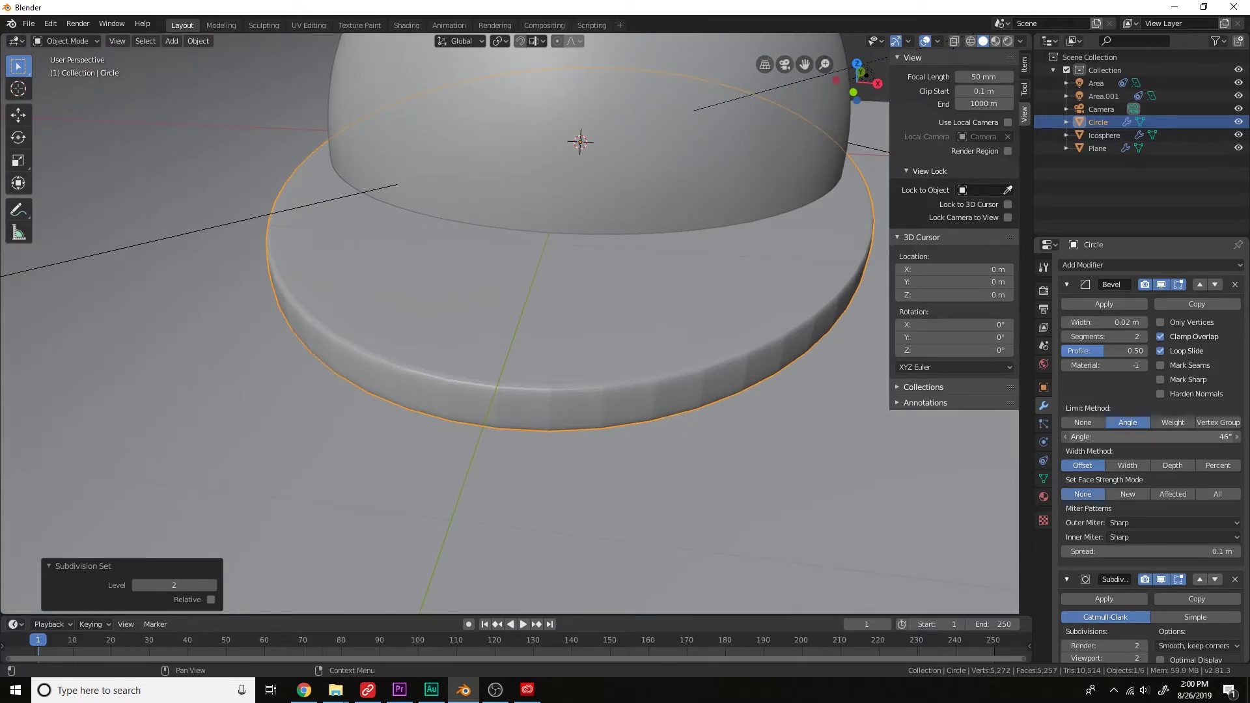
# Apply smooth shading to the oval disc.
pyautogui.moveTo(736, 381); pyautogui.dragTo(701, 392, button='middle')
pyautogui.scroll(-4, 701, 392)
pyautogui.scroll(3, 701, 392)
pyautogui.rightClick(571, 358)
pyautogui.click(571, 357)
pyautogui.scroll(-3, 617, 374)
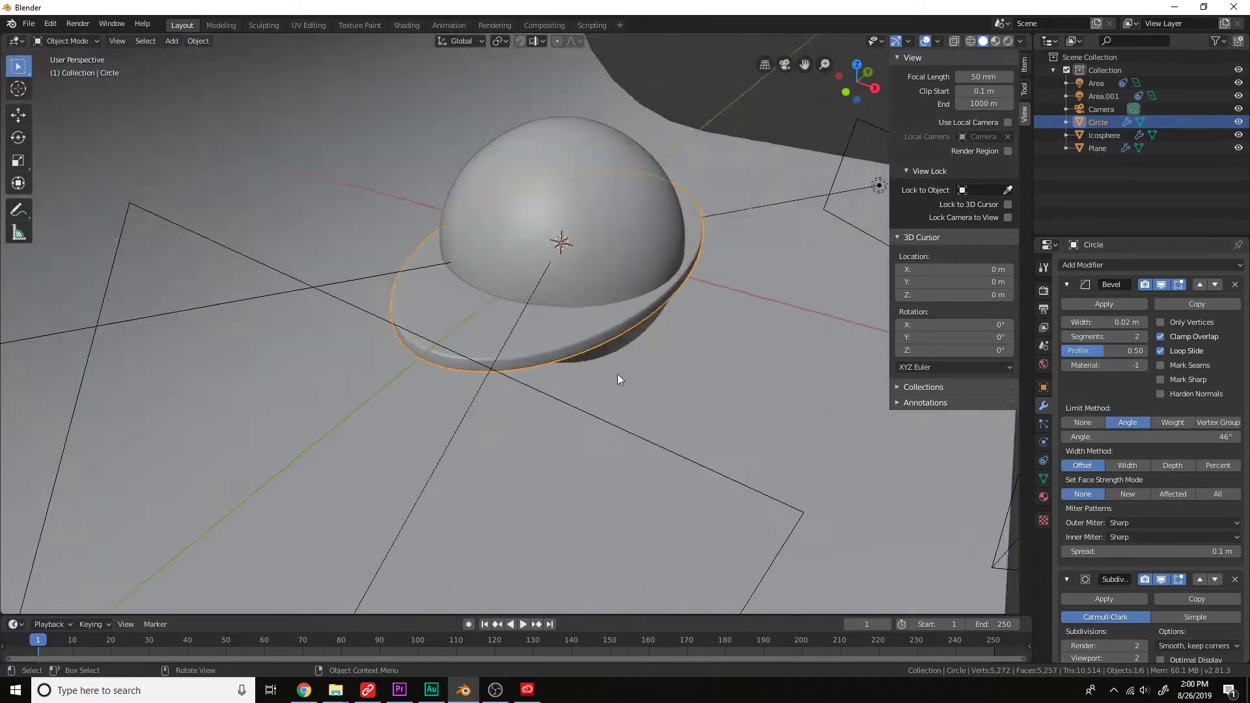
# Scale the oval disc down to about 0.475 and move it beside the sphere in top view.
pyautogui.moveTo(617, 374); pyautogui.dragTo(636, 378, button='middle')
pyautogui.scroll(2, 636, 378)
pyautogui.scroll(-3, 697, 374)
pyautogui.press('s')
pyautogui.click(644, 344)
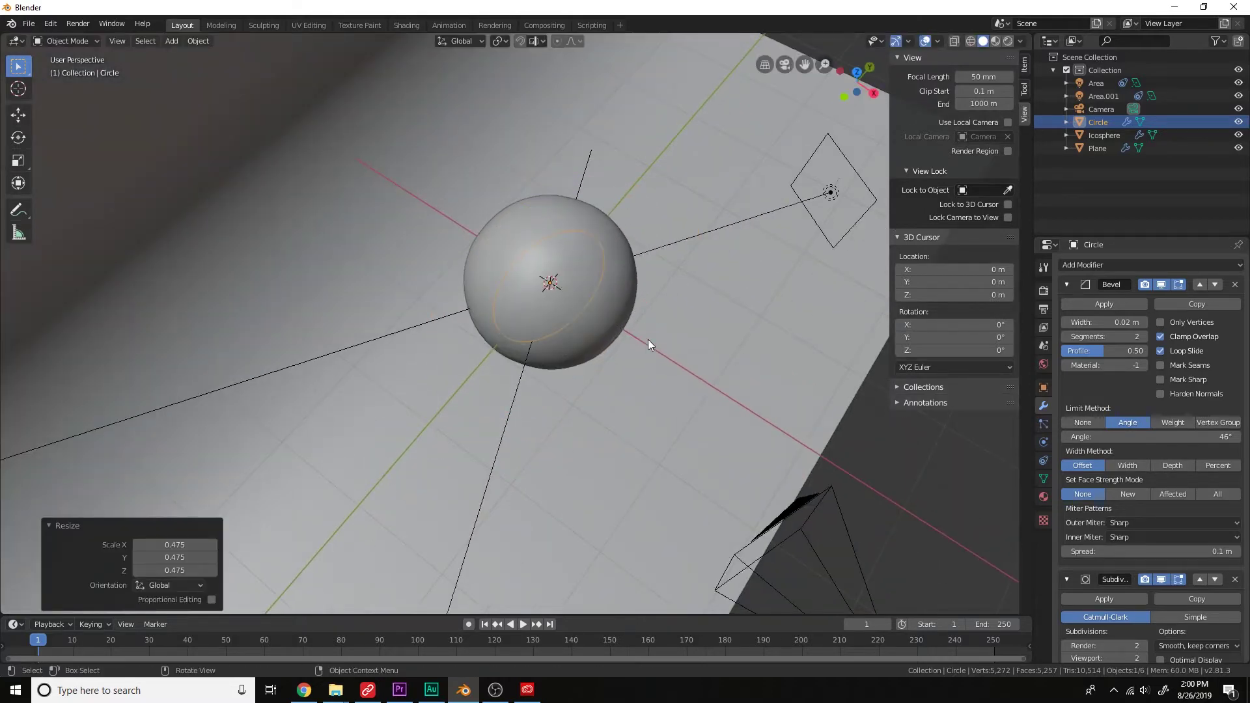
pyautogui.press('KP_7')
pyautogui.press('g')
pyautogui.click(736, 301)
pyautogui.press('r')
pyautogui.press('r')
pyautogui.click(729, 364)
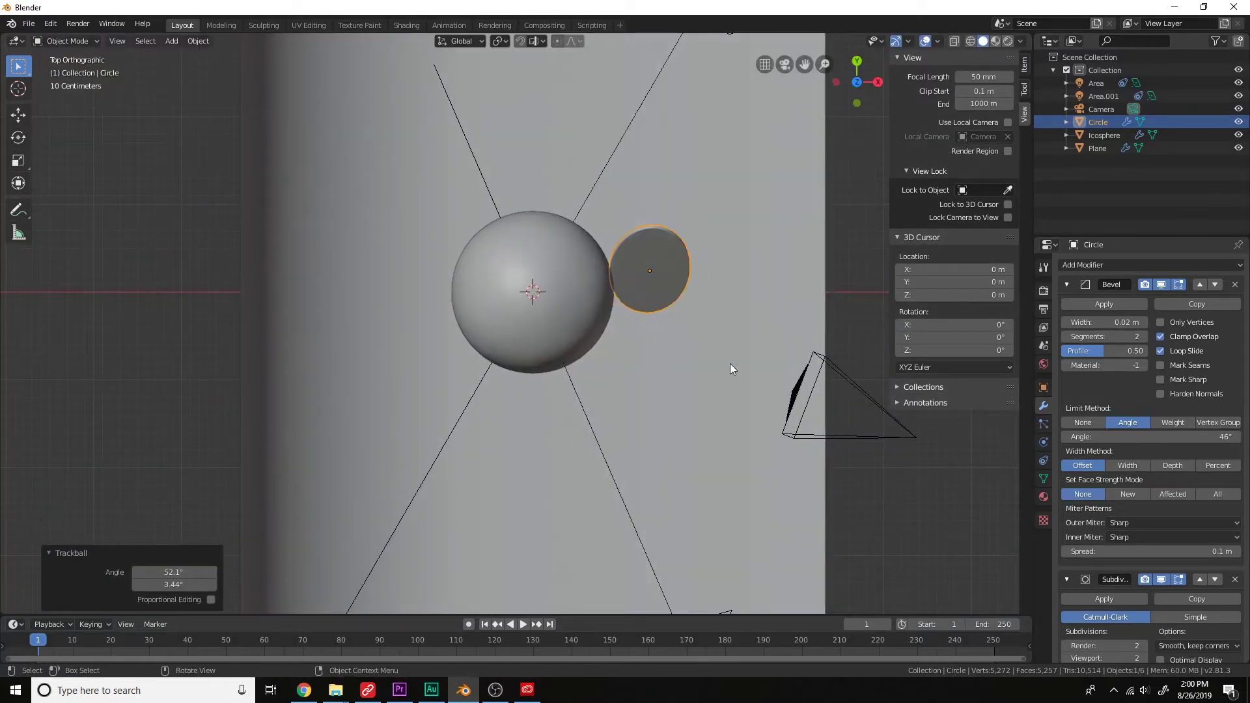
pyautogui.hotkey('ctrl', 'z')
# Rotate the disc 90° about X, then turn and move it in top view so it lies against the sphere's camera-facing side.
pyautogui.write('rx90')
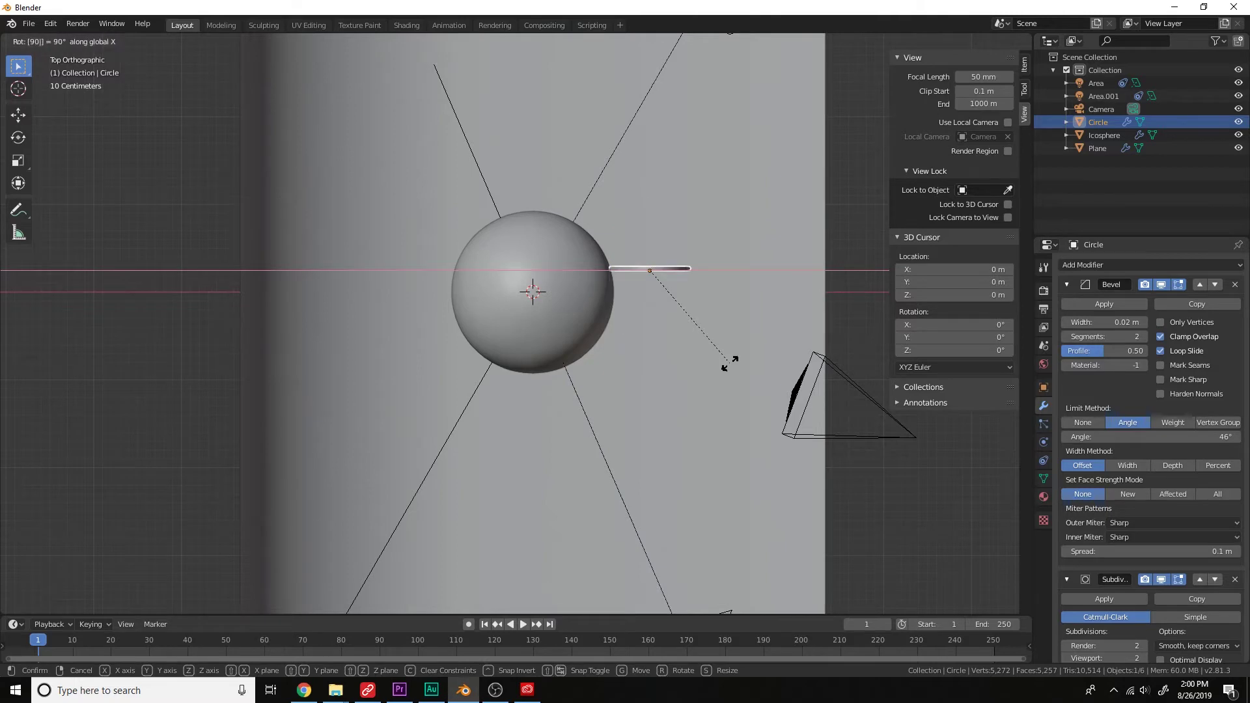
pyautogui.press('Return')
pyautogui.press('r')
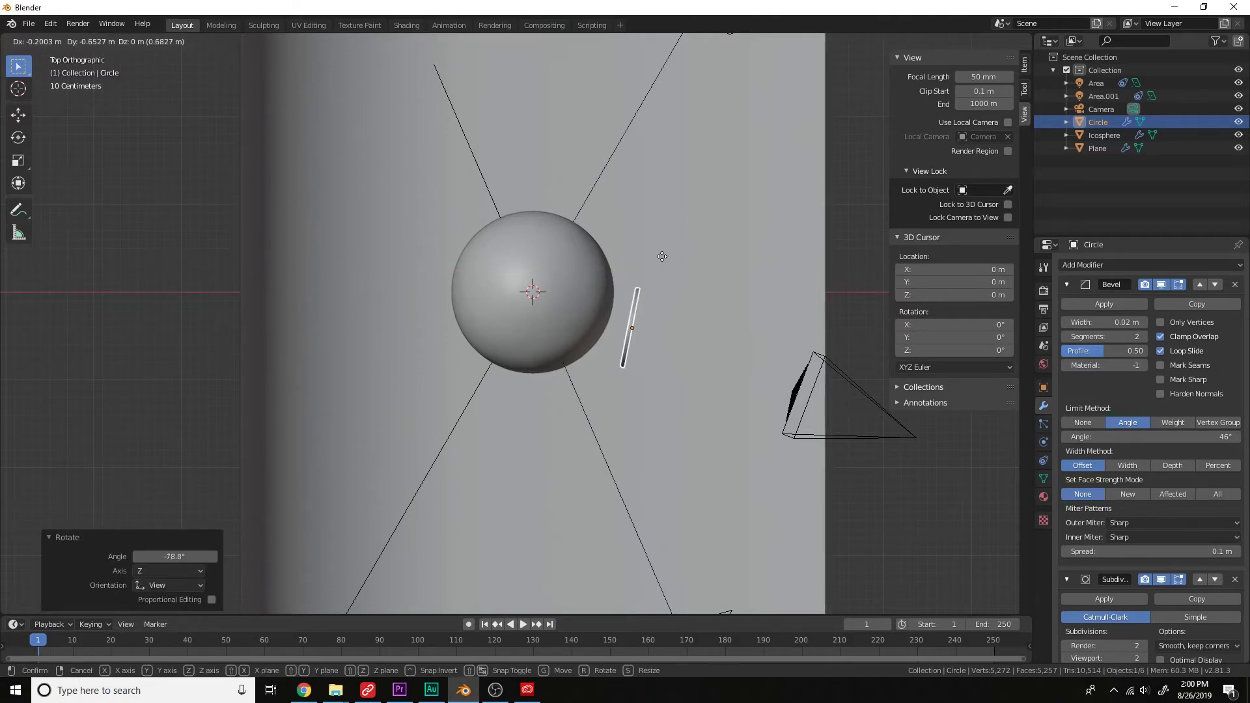
pyautogui.click(690, 260)
pyautogui.scroll(2, 723, 274)
pyautogui.press('g')
pyautogui.click(702, 297)
# Scale the disc down to about 0.52 for the first eye and fine-tune its position and tilt on the sphere's surface.
pyautogui.press('s')
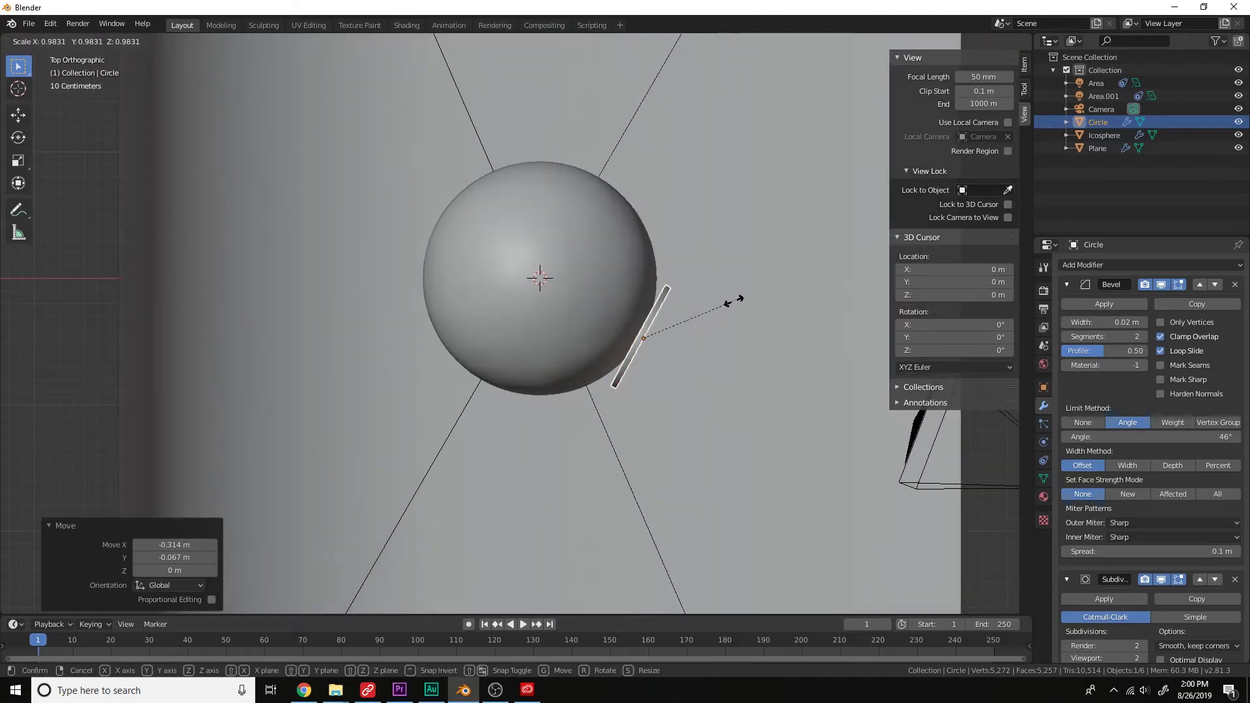
pyautogui.click(714, 326)
pyautogui.moveTo(715, 326); pyautogui.dragTo(732, 263, button='middle')
pyautogui.press('s')
pyautogui.click(638, 279)
pyautogui.press('g')
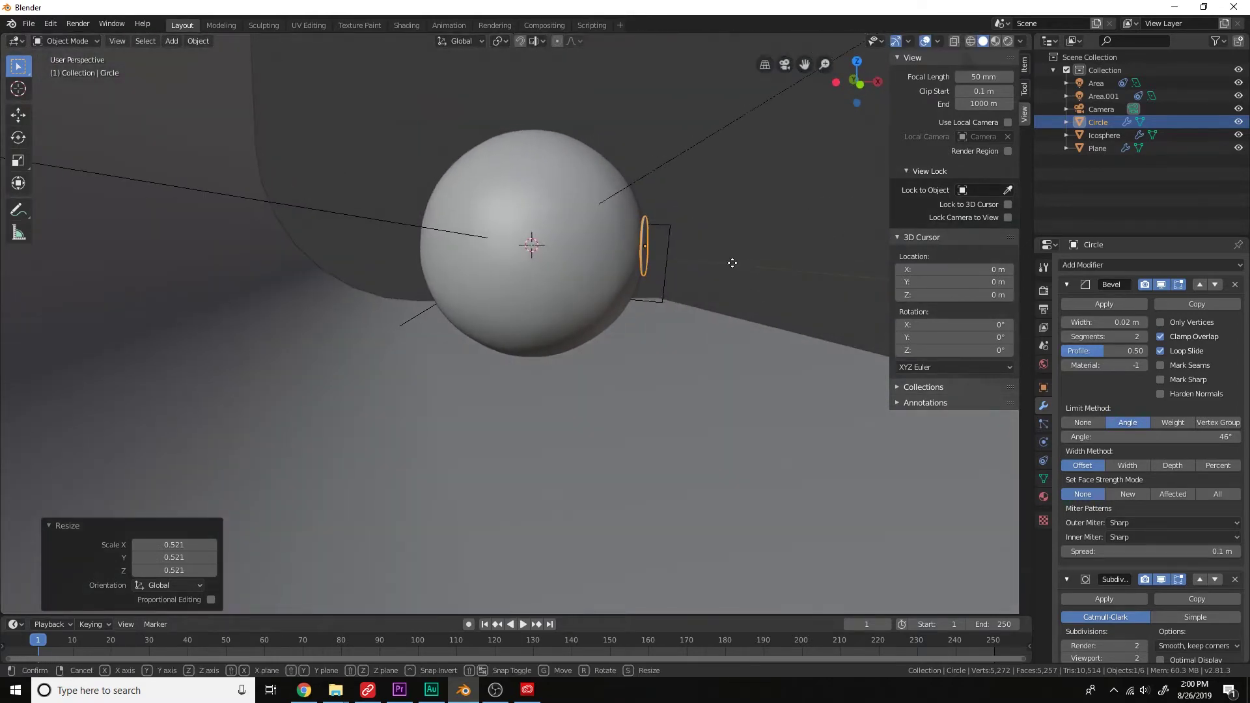
pyautogui.click(730, 261)
pyautogui.moveTo(737, 263); pyautogui.dragTo(591, 275, button='middle')
pyautogui.press('r')
pyautogui.click(635, 252)
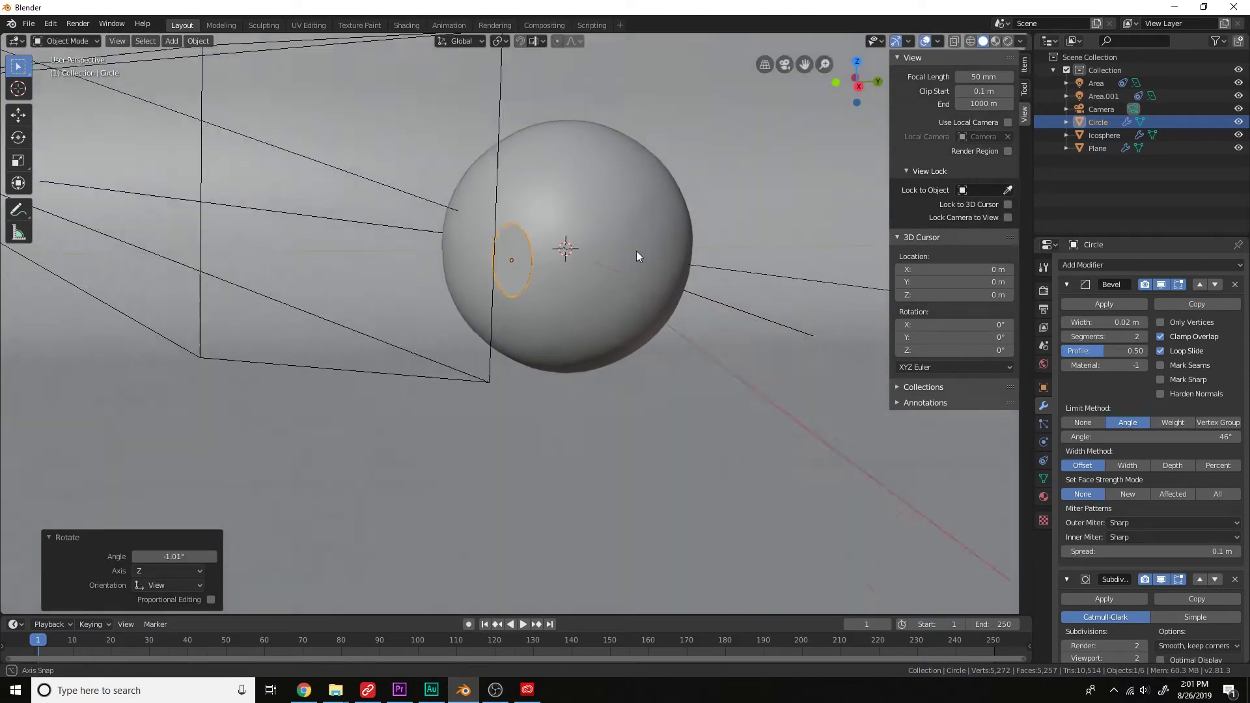
# Duplicate the eye disc about 0.88 m along Y in top view and rotate the copy about -51° to follow the sphere.
pyautogui.press('KP_7')
pyautogui.hotkey('shift', 'd')
pyautogui.click(663, 155)
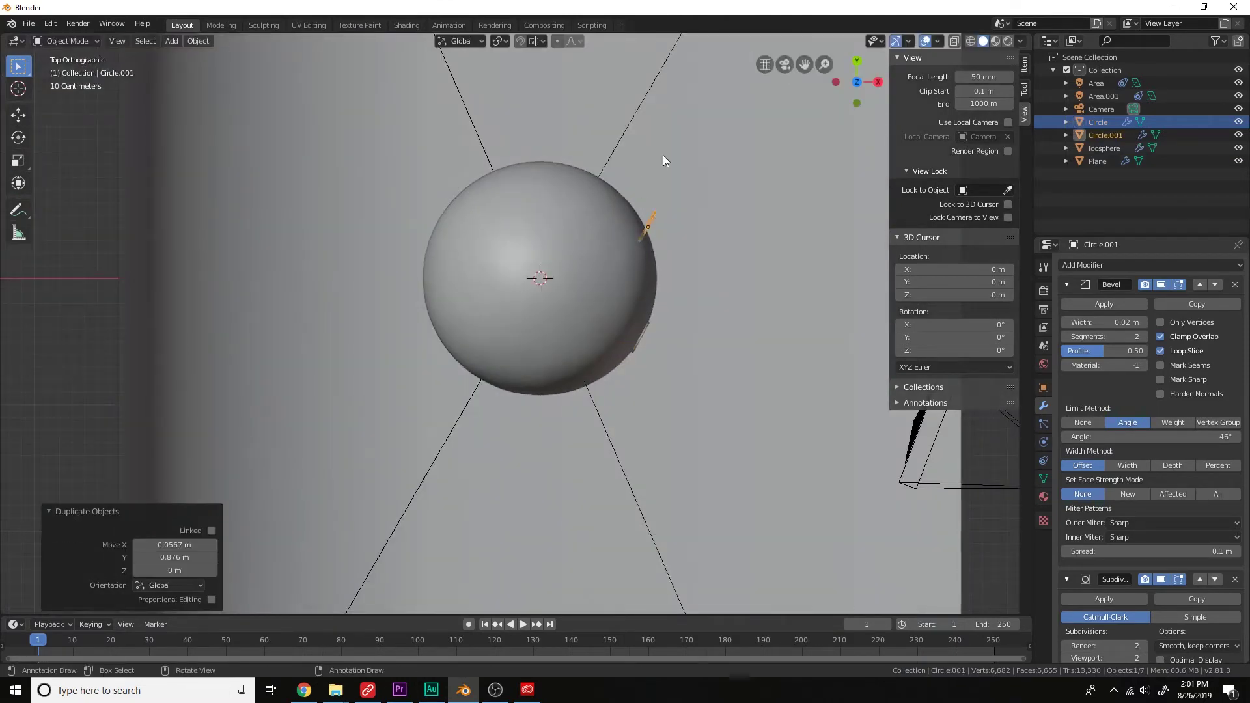
pyautogui.press('r')
pyautogui.click(635, 144)
# Fit the second eye against the sphere by nudging and slightly rotating it, and check both eyes from the camera.
pyautogui.keyDown('shift'); pyautogui.moveTo(740, 151); pyautogui.dragTo(654, 181, button='middle'); pyautogui.keyUp('shift')
pyautogui.scroll(4, 654, 181)
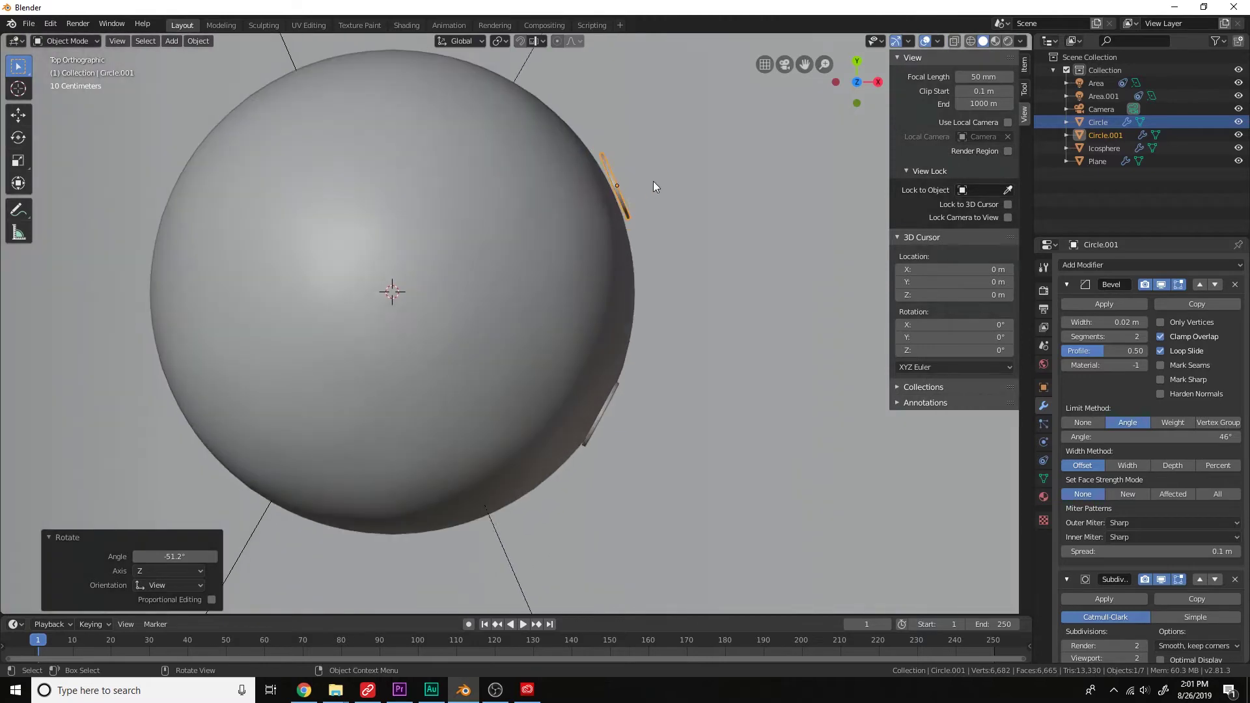
pyautogui.press('g')
pyautogui.click(648, 181)
pyautogui.press('r')
pyautogui.click(658, 178)
pyautogui.moveTo(671, 257); pyautogui.dragTo(580, 170, button='middle')
pyautogui.scroll(-4, 587, 189)
pyautogui.moveTo(619, 247); pyautogui.dragTo(585, 190, button='middle')
pyautogui.press('KP_0')
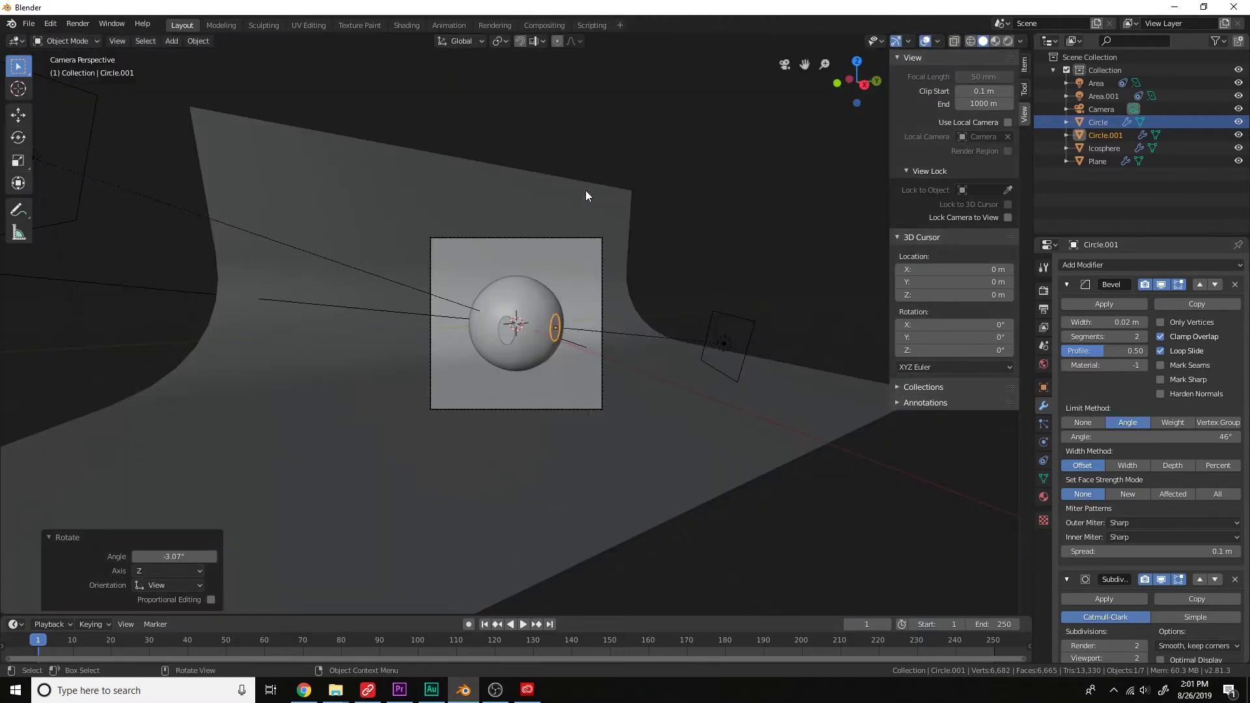
# Shift the second eye about 0.05 m along X and -0.19 m along Y, and rotate and nudge it to follow the sphere's surface.
pyautogui.press('KP_7')
pyautogui.scroll(4, 573, 306)
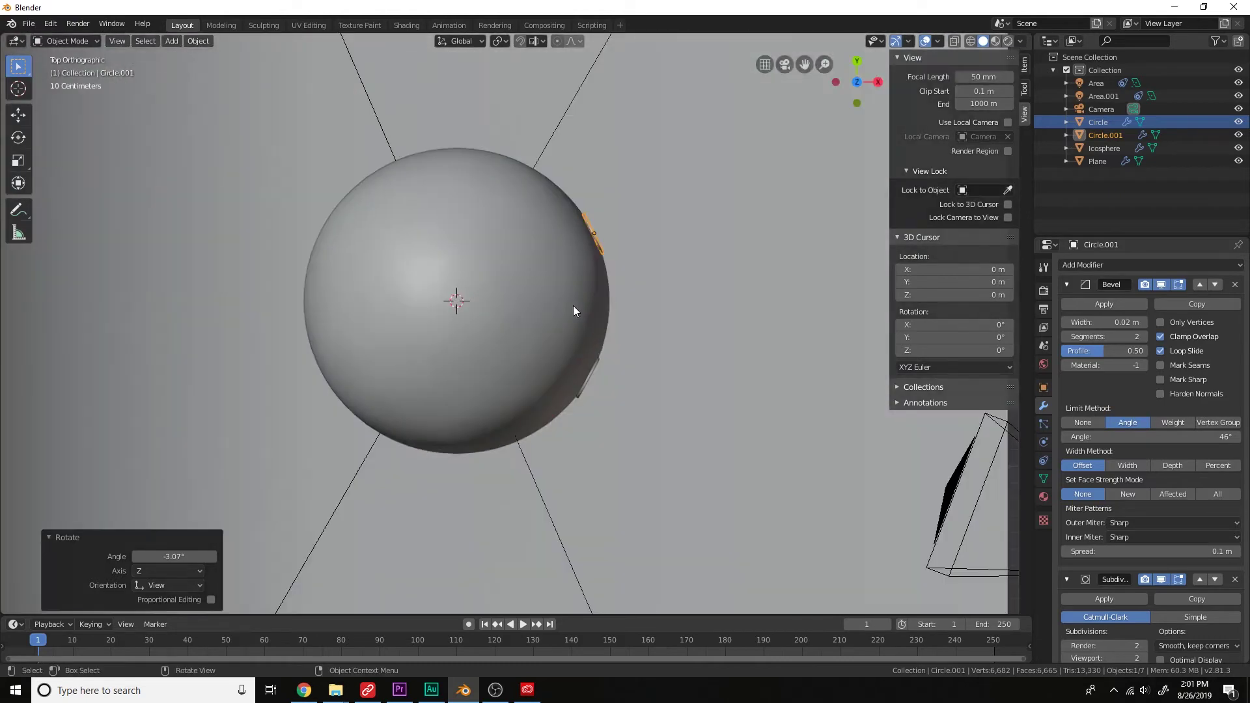
pyautogui.press('g')
pyautogui.press('x')
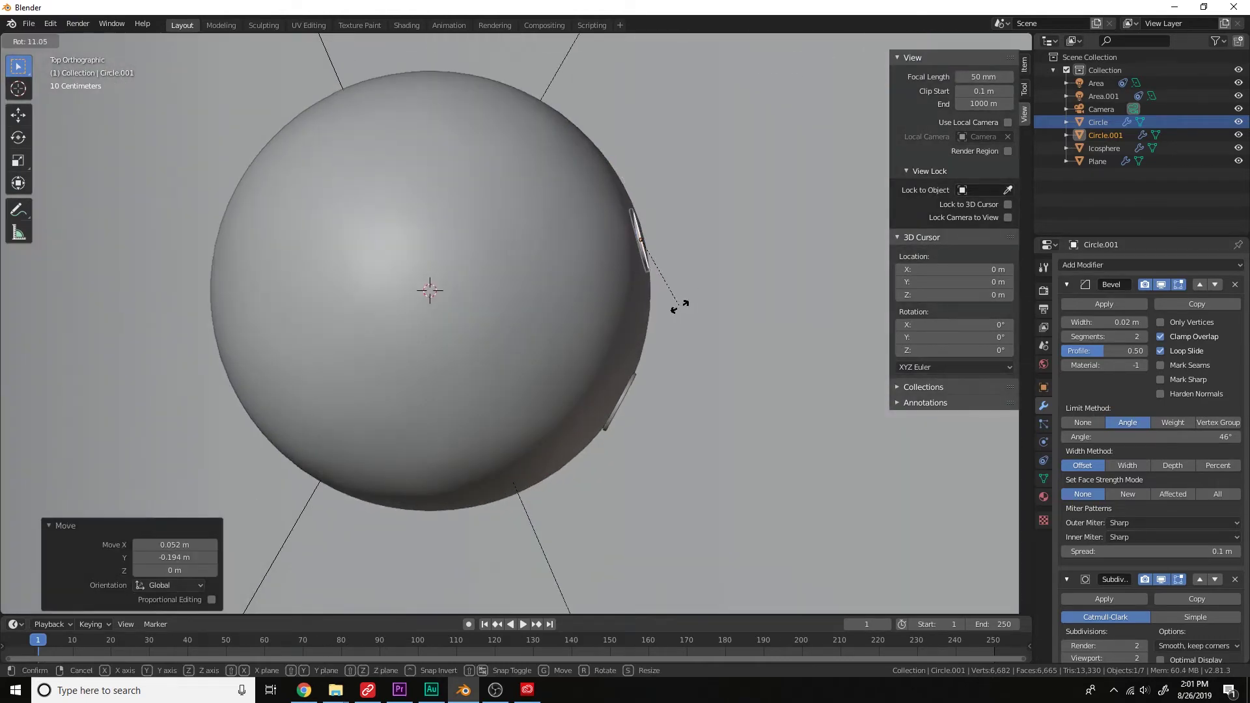
pyautogui.click(681, 306)
pyautogui.press('r')
pyautogui.click(692, 311)
pyautogui.press('g')
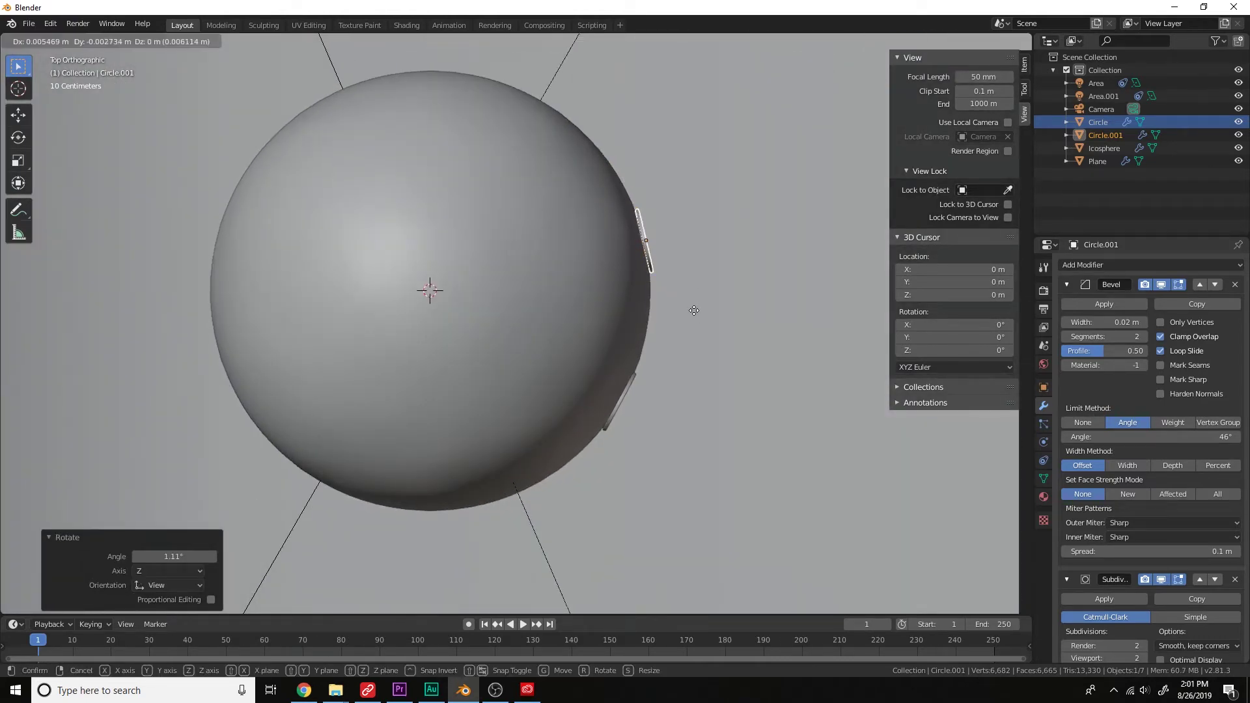
pyautogui.click(694, 312)
pyautogui.moveTo(695, 311); pyautogui.dragTo(635, 240, button='middle')
pyautogui.press('KP_0')
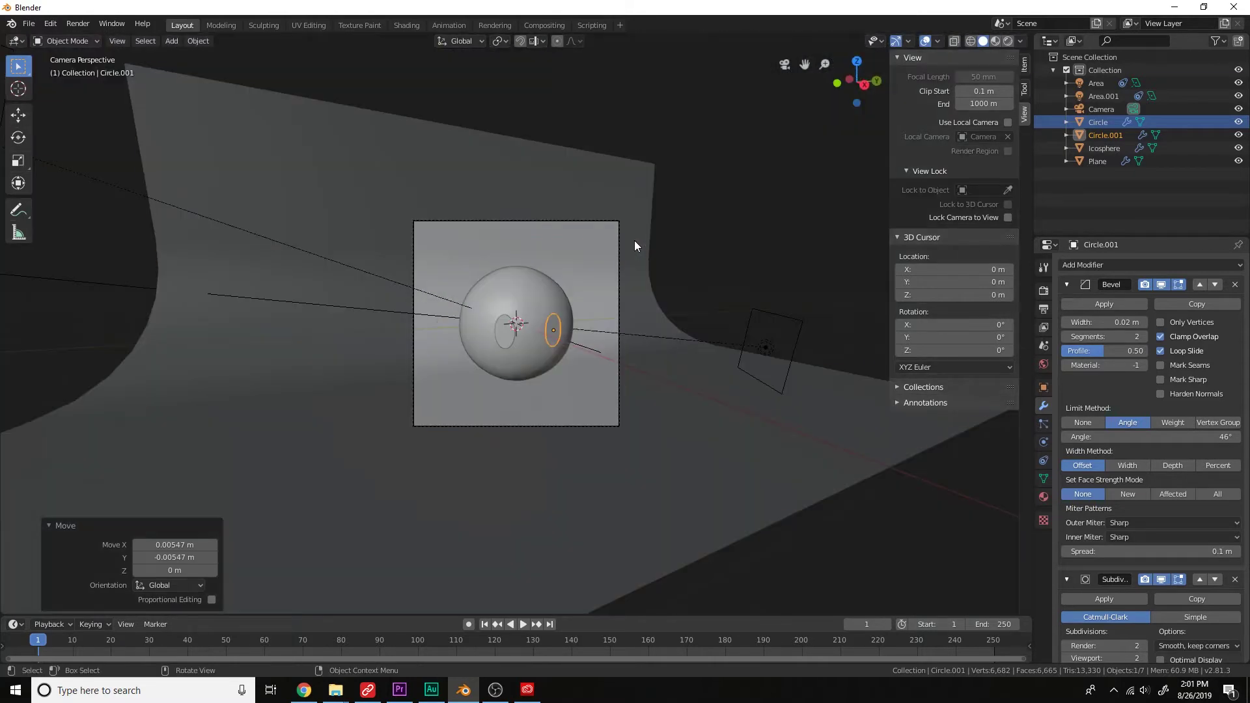
# Scale both eyes along Z to about 0.86 so the ovals become shorter.
pyautogui.hotkey('alt', 'a')
pyautogui.click(597, 342)
pyautogui.keyDown('shift'); pyautogui.click(569, 351); pyautogui.keyUp('shift')
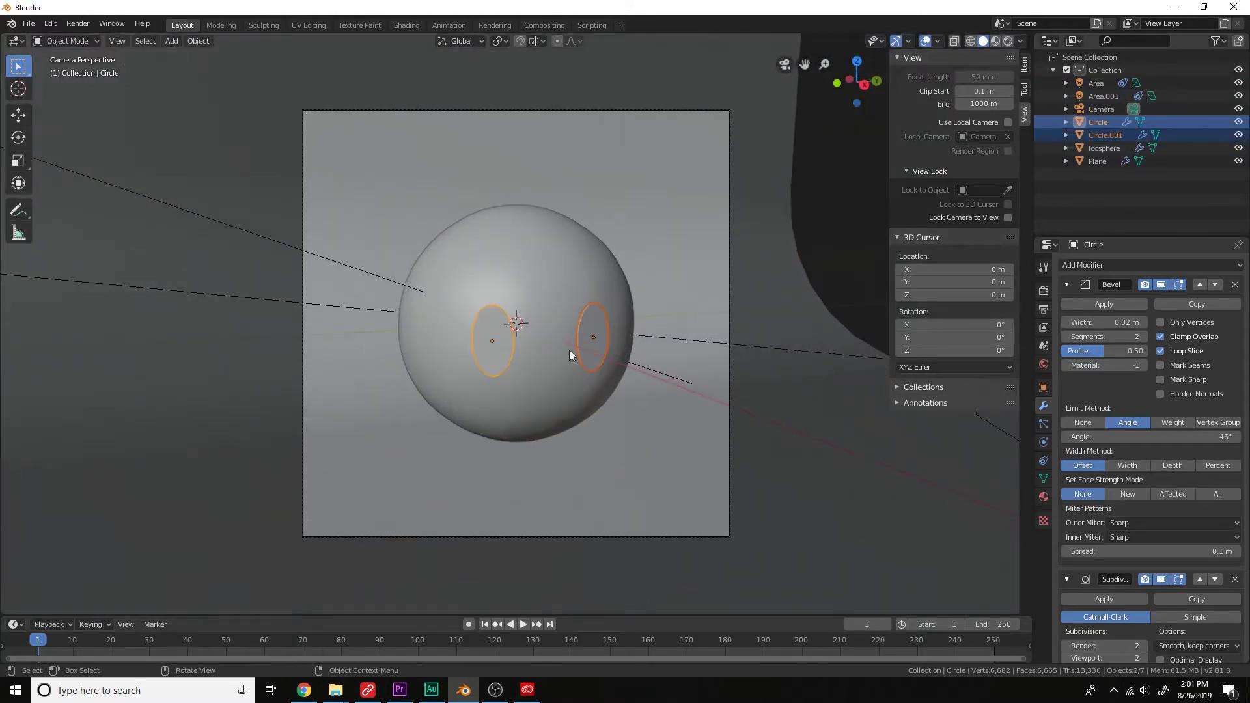
pyautogui.press('s')
pyautogui.press('z')
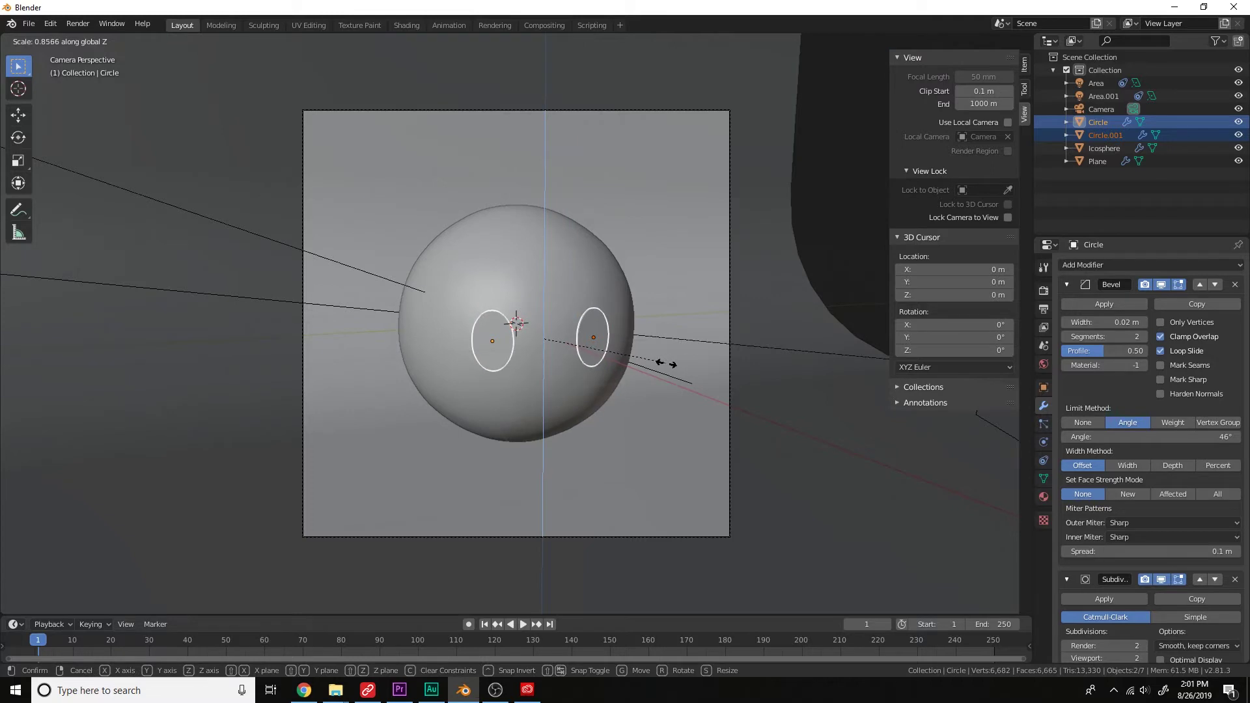
pyautogui.click(662, 364)
# Rotate the sphere and both eyes together freely by about -14° so the face tilts upward.
pyautogui.press('a')
pyautogui.press('a')
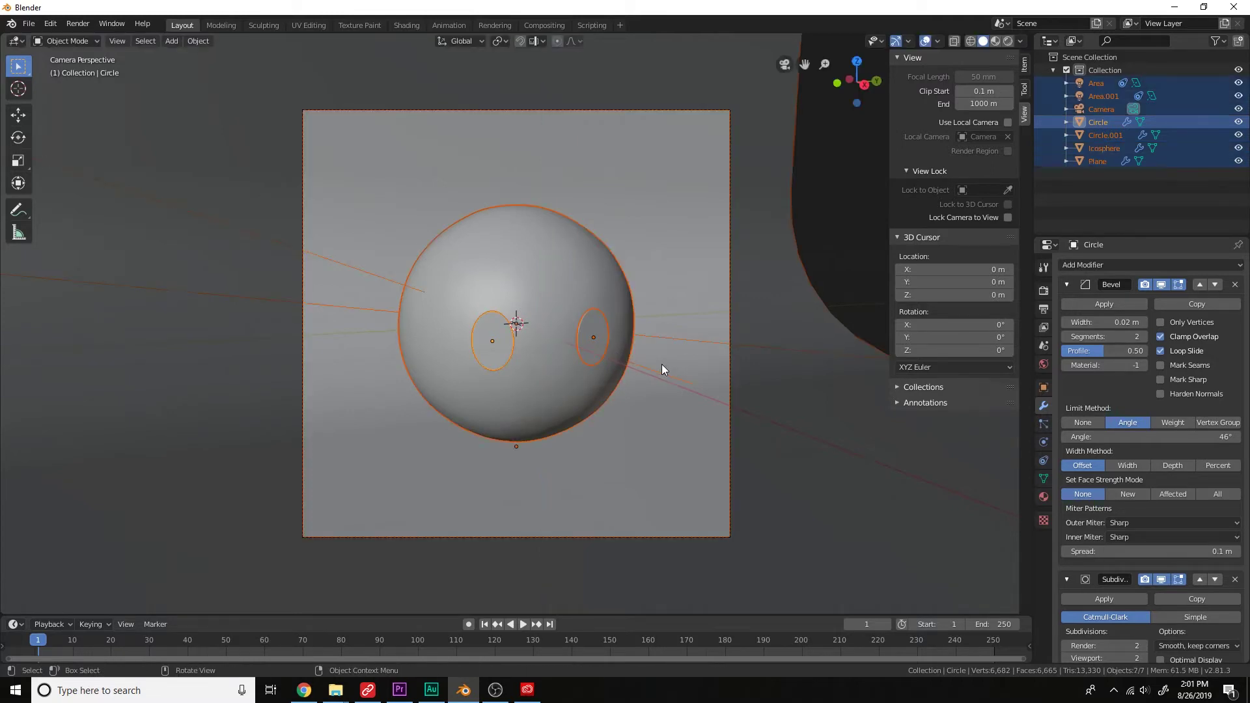
pyautogui.click(595, 376)
pyautogui.keyDown('shift'); pyautogui.click(592, 352); pyautogui.keyUp('shift')
pyautogui.keyDown('shift'); pyautogui.click(493, 344); pyautogui.keyUp('shift')
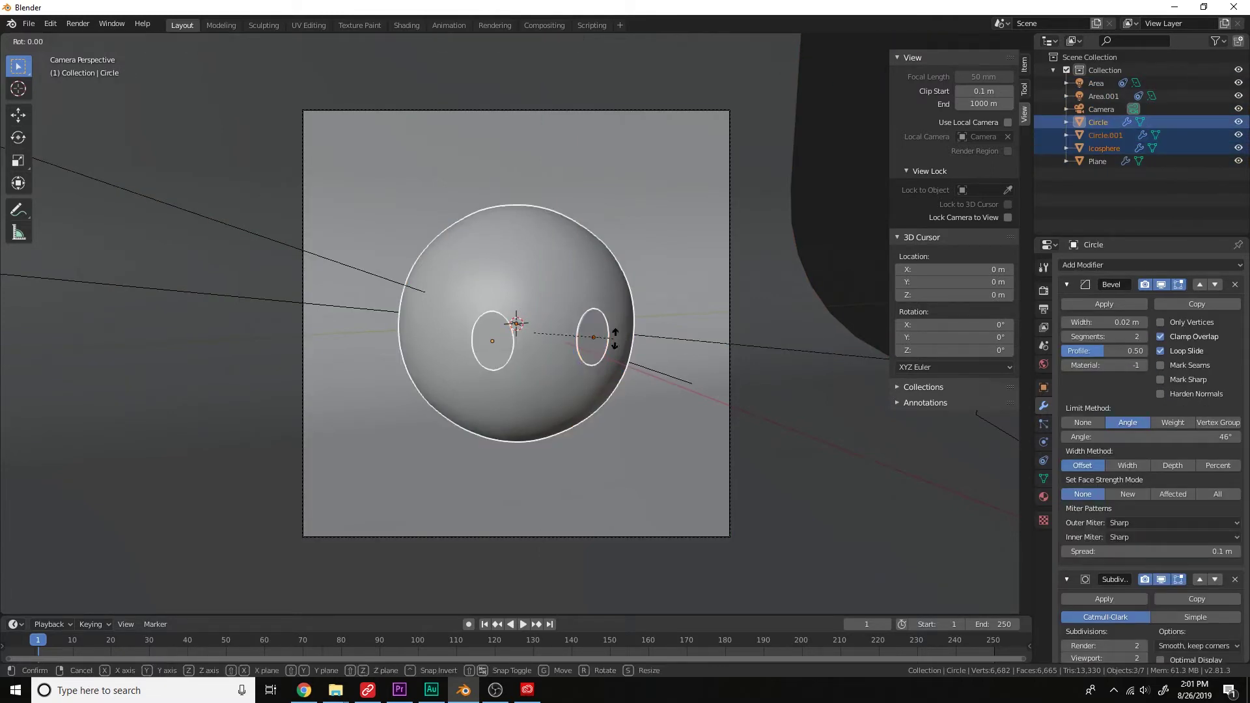
pyautogui.press('r')
pyautogui.press('r')
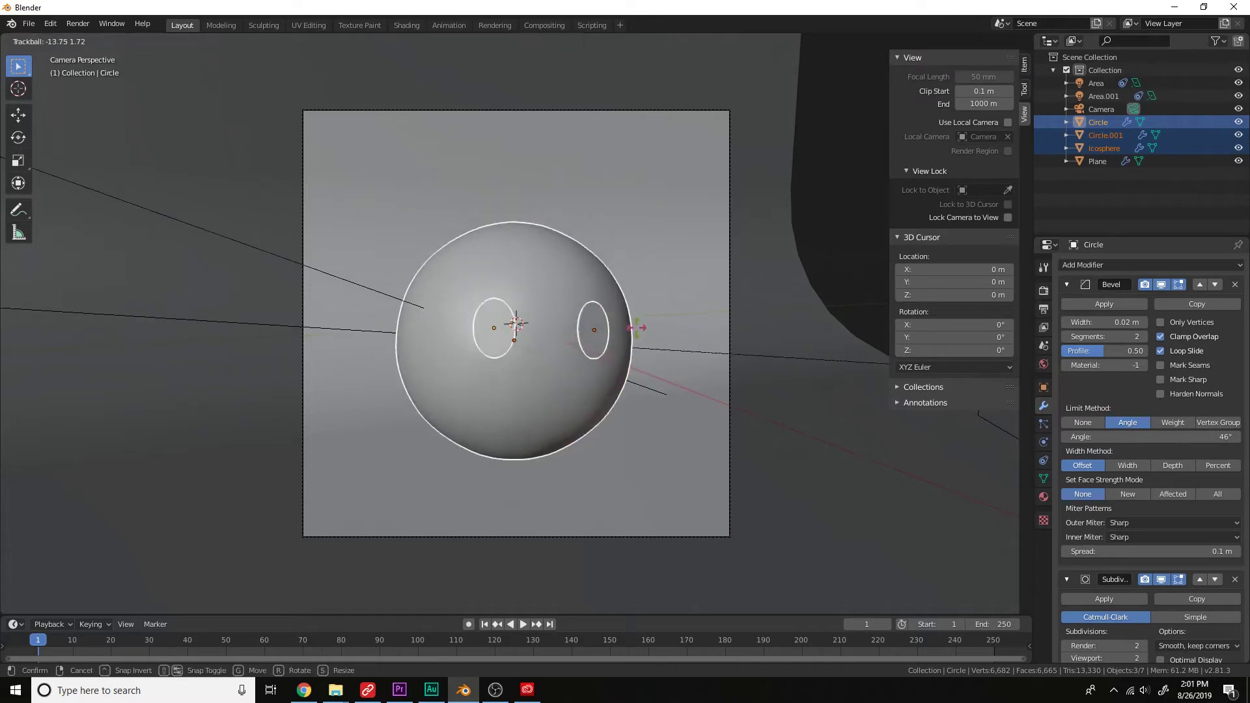
pyautogui.click(638, 327)
# Add a Bezier curve for the mouth with nothing but the default placement at the sphere's centre.
pyautogui.press('a')
pyautogui.press('a')
pyautogui.moveTo(638, 327); pyautogui.dragTo(607, 350, button='middle')
pyautogui.click(594, 371)
pyautogui.hotkey('shift', 'a')
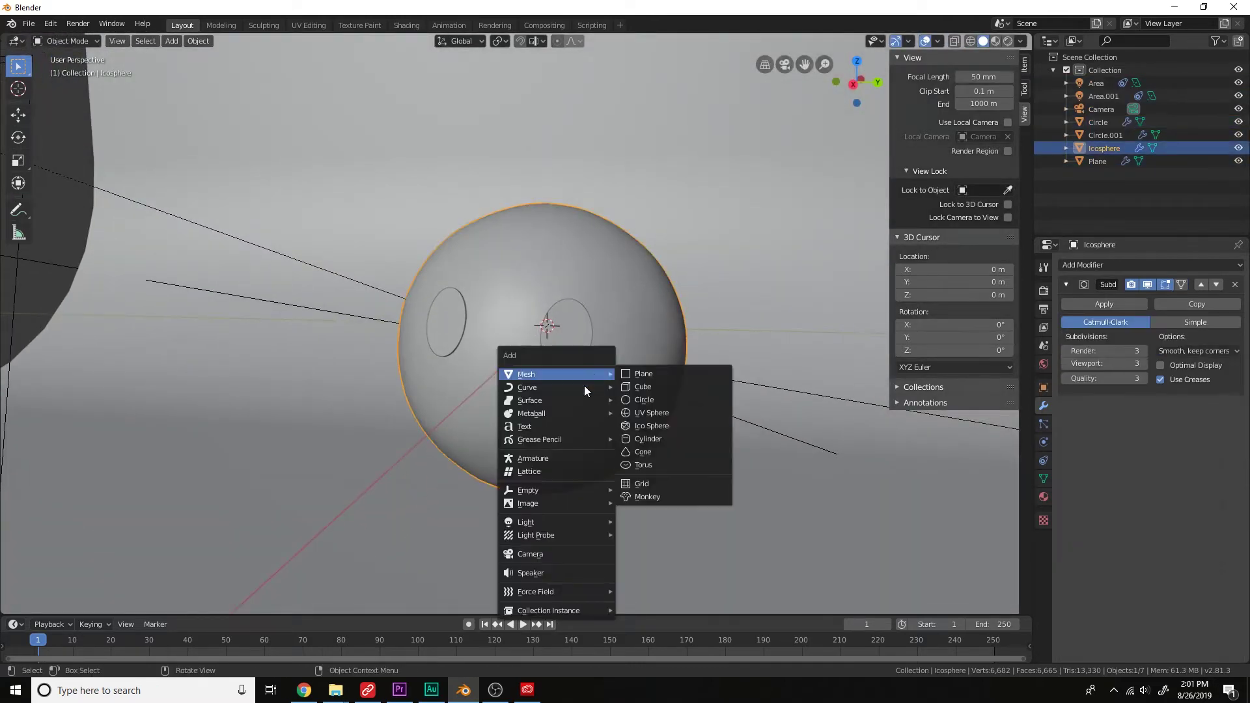
pyautogui.moveTo(568, 387)
pyautogui.click(651, 388)
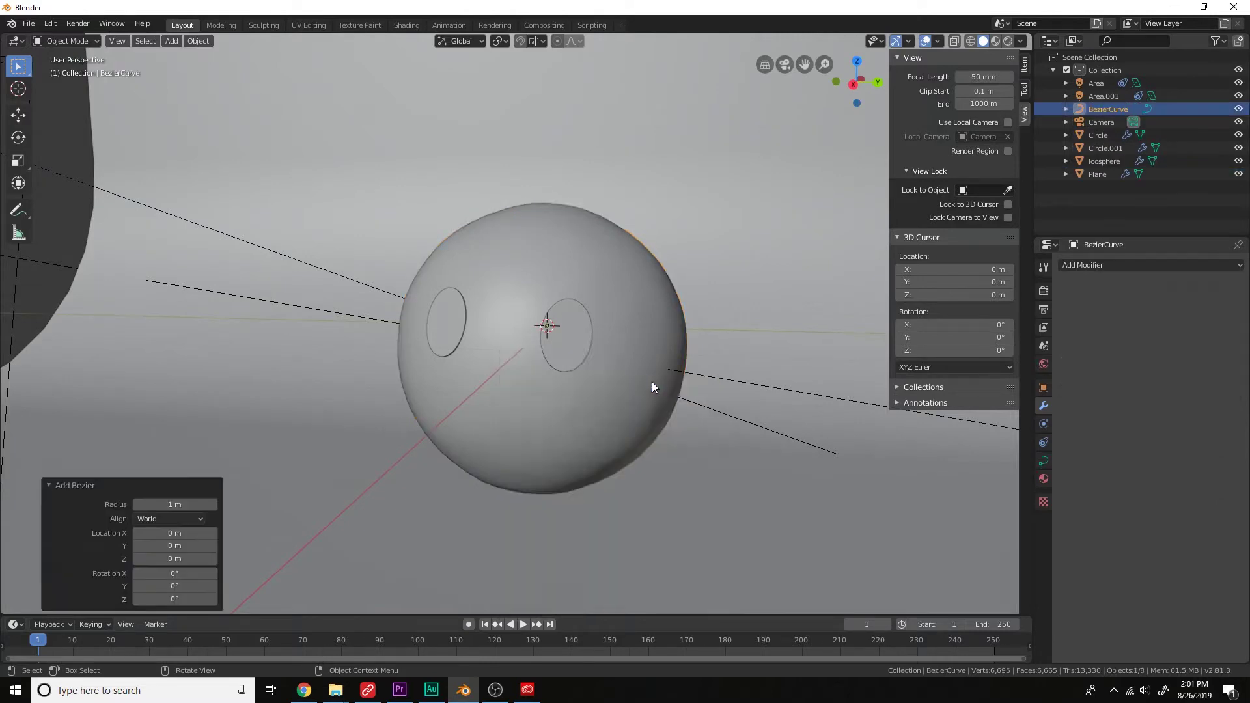
# Move the curve about 1.06 m along X and 0.38 m along Y, tilt it slightly, and rotate it 90° about X.
pyautogui.scroll(-3, 651, 390)
pyautogui.press('KP_7')
pyautogui.press('r')
pyautogui.press('r')
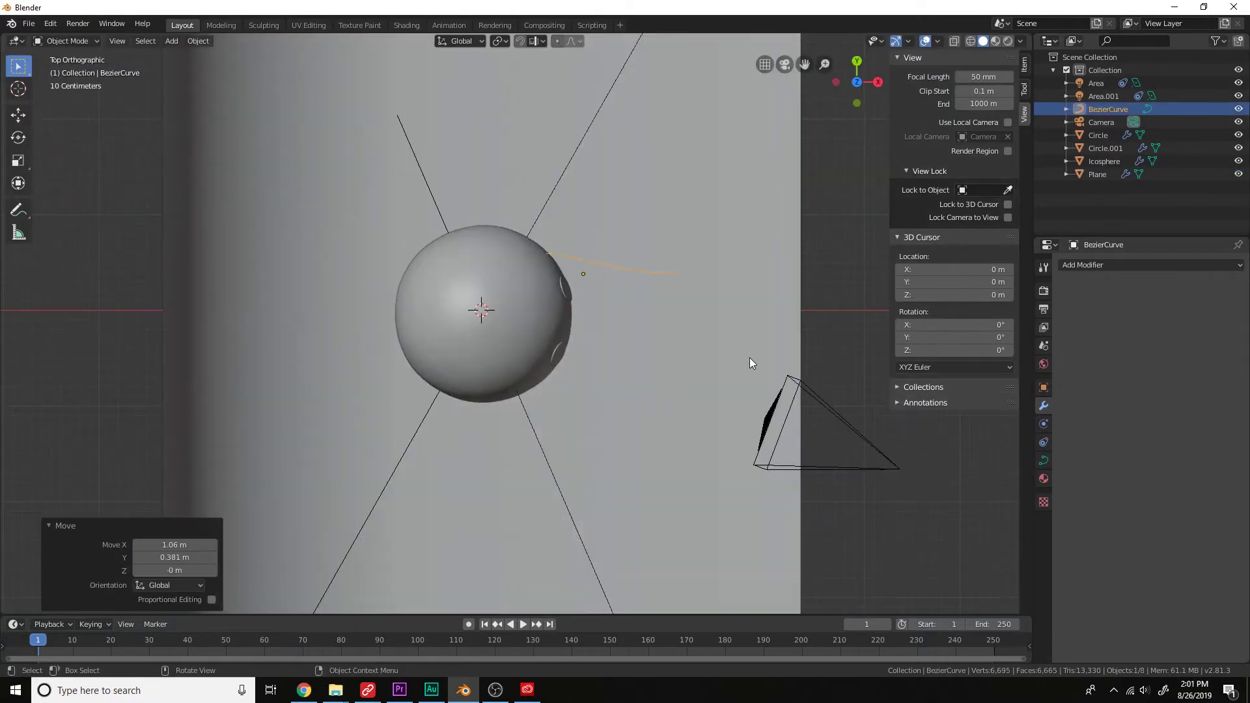
pyautogui.click(744, 363)
pyautogui.press('r')
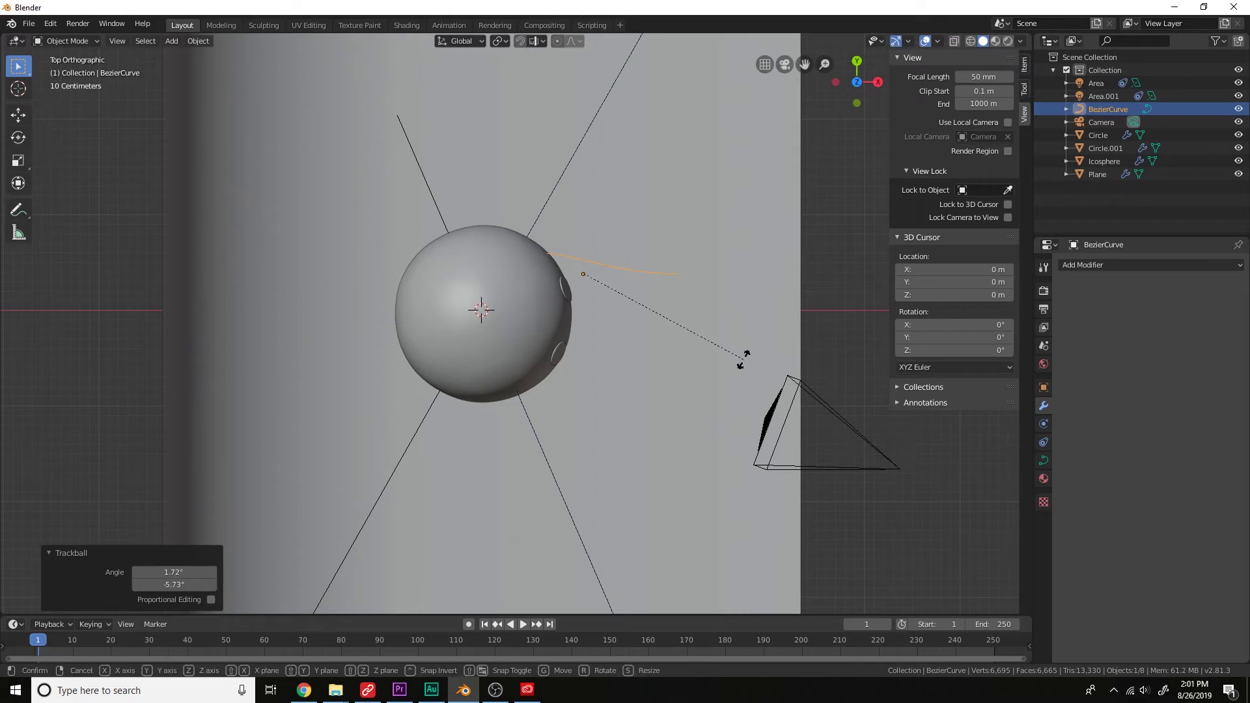
pyautogui.press('x')
pyautogui.press('9')
pyautogui.press('0')
pyautogui.press('Return')
# Move and rotate the curve in top view so it lies across the sphere's camera-facing side, just in front of the eyes.
pyautogui.press('g')
pyautogui.click(942, 230)
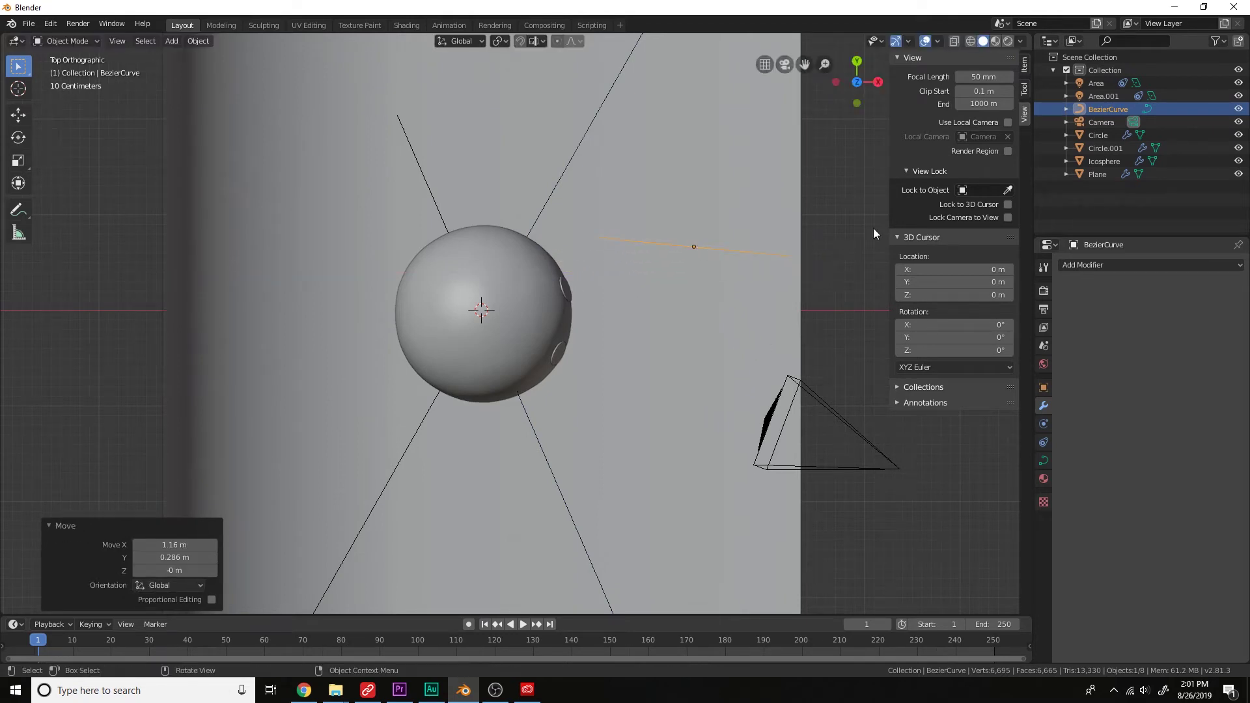
pyautogui.press('r')
pyautogui.click(684, 355)
pyautogui.press('g')
pyautogui.click(632, 389)
pyautogui.press('r')
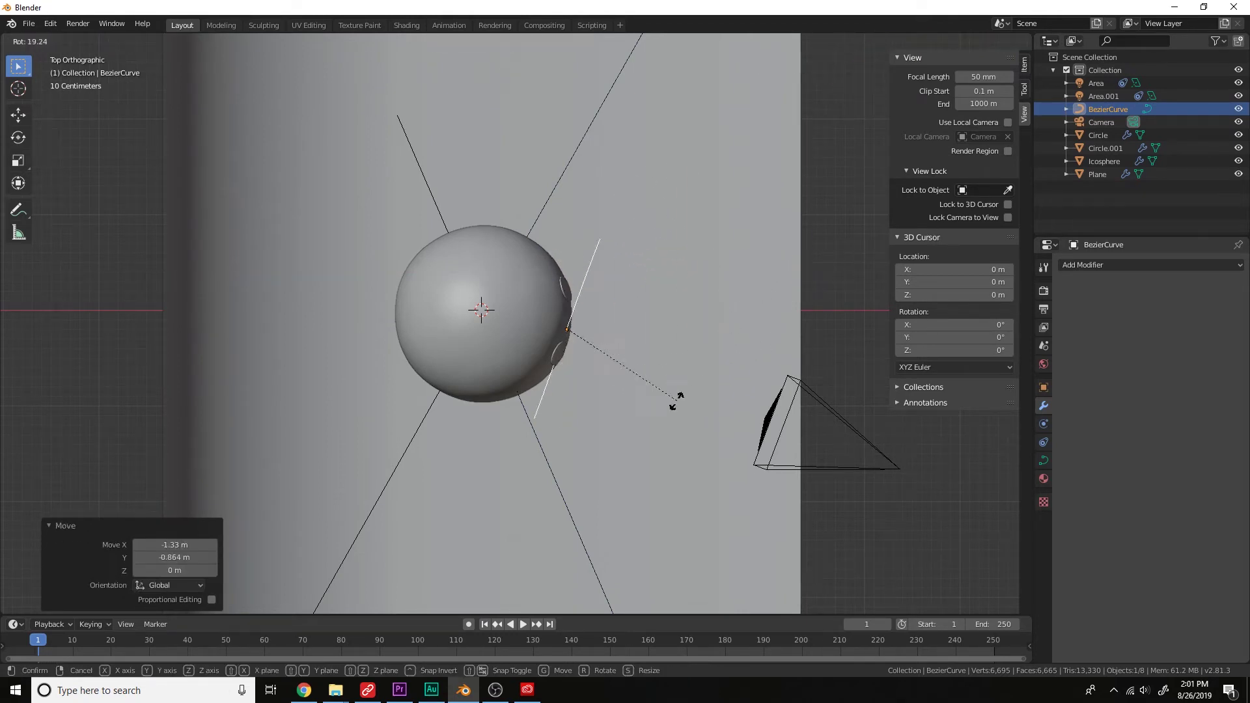
pyautogui.click(681, 390)
pyautogui.press('g')
pyautogui.click(706, 396)
# Give the mouth curve a bevel depth of 0.06 m to thicken it into a tube.
pyautogui.moveTo(705, 395); pyautogui.dragTo(716, 293, button='middle')
pyautogui.click(1044, 460)
pyautogui.click(1100, 488)
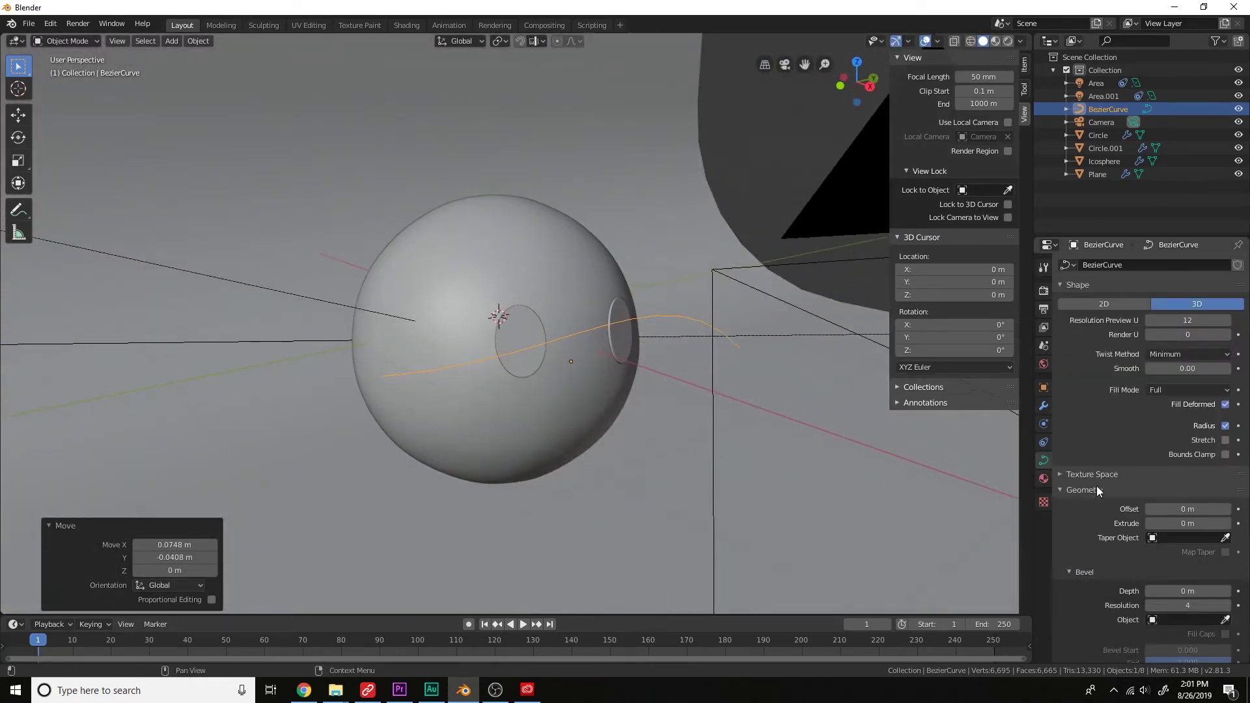
pyautogui.moveTo(1188, 591)
pyautogui.mouseDown()
pyautogui.moveTo(1211, 590)
pyautogui.moveTo(1181, 591)
pyautogui.mouseUp()
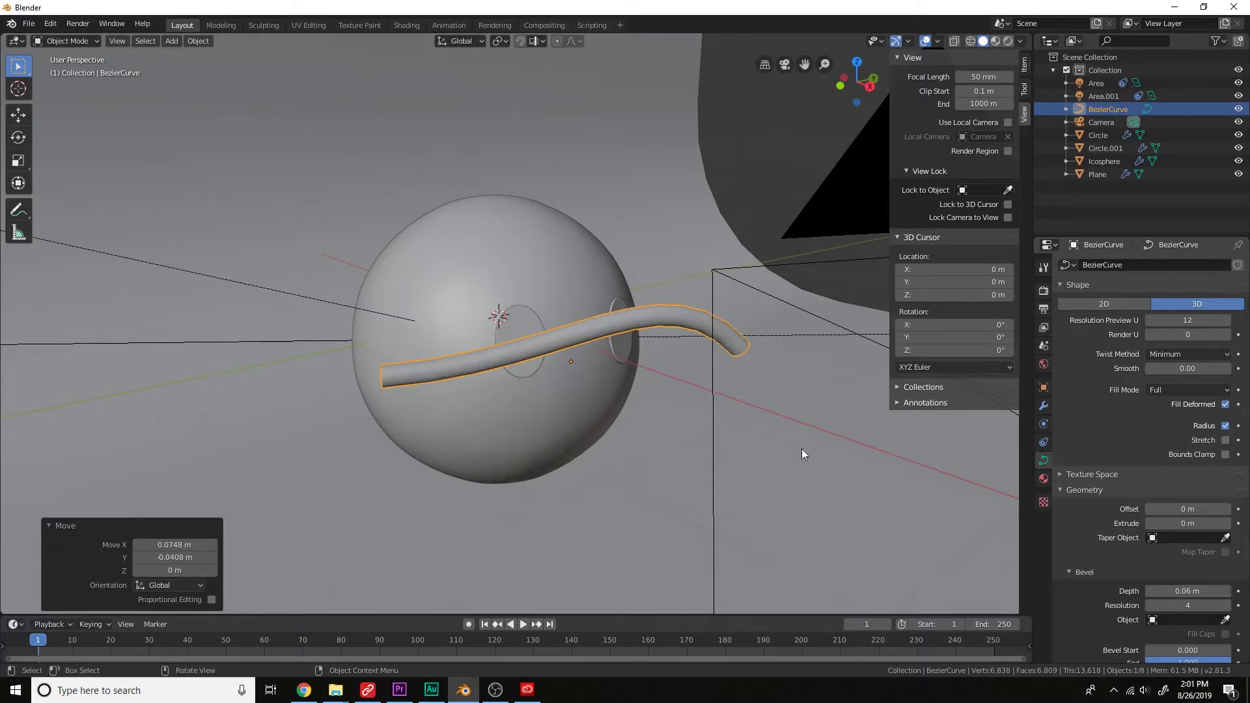
# Edit the mouth curve and move its control points and handles down over the sphere's front to start the smile.
pyautogui.press('Tab')
pyautogui.moveTo(804, 454); pyautogui.dragTo(547, 358, button='middle')
pyautogui.click(591, 262)
pyautogui.press('g')
pyautogui.click(573, 409)
pyautogui.press('g')
pyautogui.click(521, 407)
pyautogui.click(463, 313)
pyautogui.press('g')
pyautogui.click(544, 363)
pyautogui.press('g')
pyautogui.click(558, 405)
# Reposition the selected end of the mouth curve against the sphere and rotate its handles to follow the surface.
pyautogui.moveTo(558, 404); pyautogui.dragTo(652, 385, button='middle')
pyautogui.press('g')
pyautogui.click(557, 423)
pyautogui.press('g')
pyautogui.click(720, 398)
pyautogui.press('r')
pyautogui.click(714, 391)
# Move the other end of the mouth curve onto the sphere and pull its inner handle down to bend the smile.
pyautogui.click(571, 486)
pyautogui.moveTo(572, 486); pyautogui.dragTo(657, 498, button='middle')
pyautogui.press('g')
pyautogui.click(701, 472)
pyautogui.click(426, 313)
pyautogui.press('g')
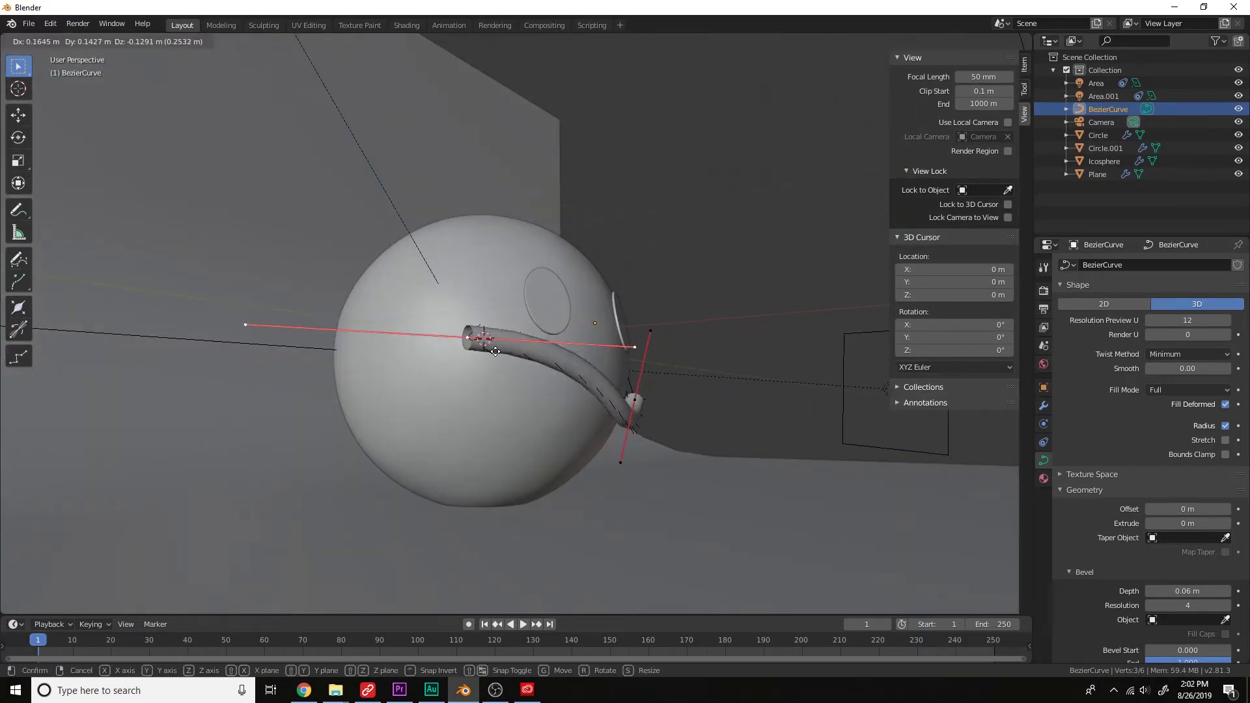
pyautogui.click(487, 339)
pyautogui.click(645, 346)
pyautogui.press('g')
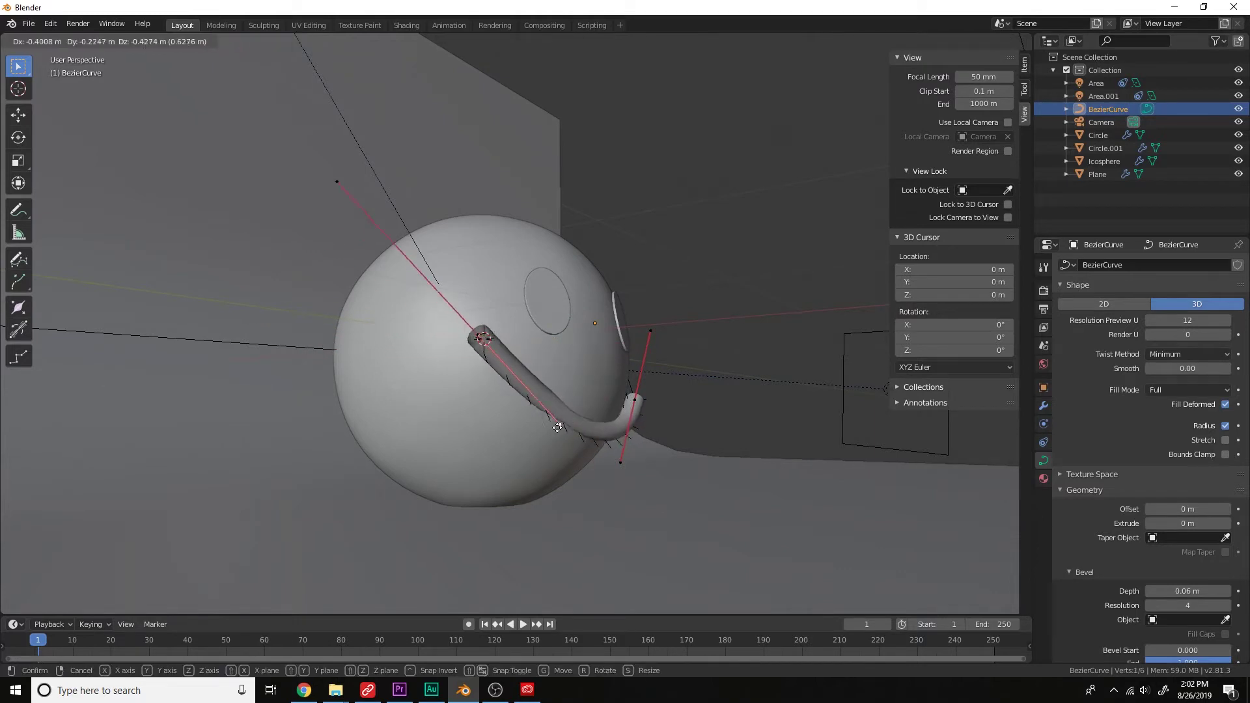
pyautogui.click(555, 429)
# Adjust the curve's end and inner handle from the side and front so the smile wraps around the sphere with an even bend.
pyautogui.moveTo(554, 430); pyautogui.dragTo(670, 371, button='middle')
pyautogui.press('g')
pyautogui.click(664, 423)
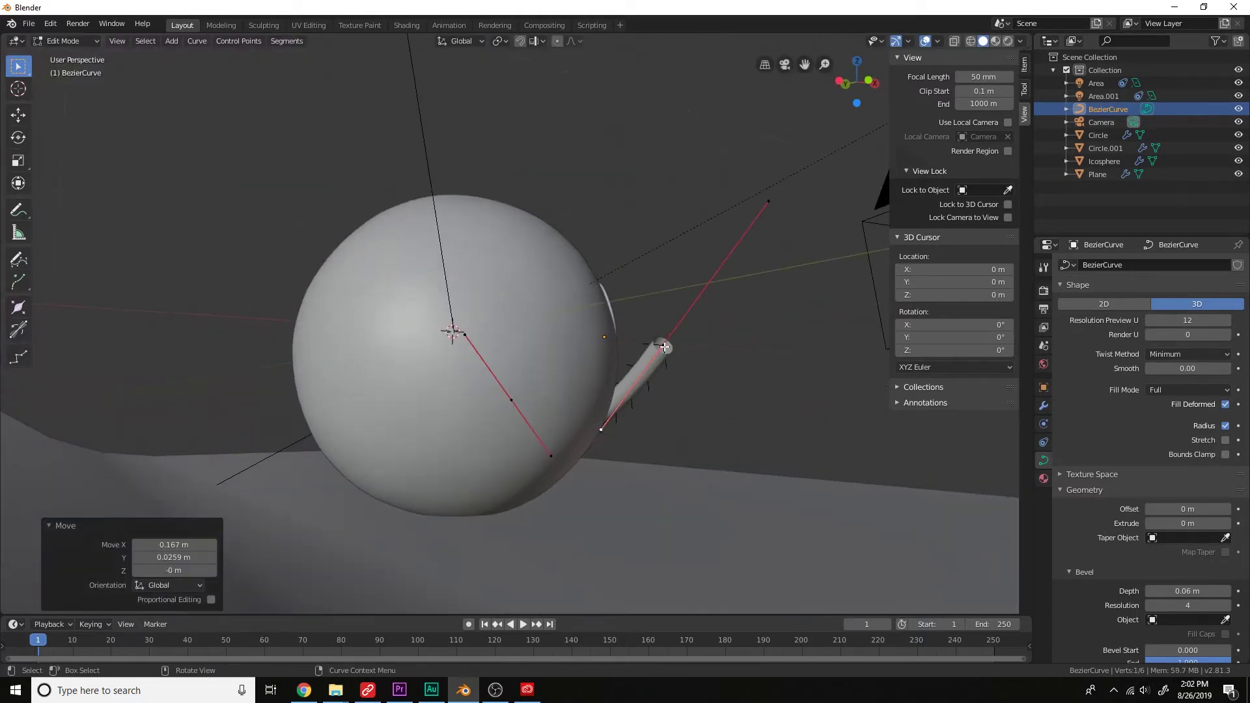
pyautogui.press('g')
pyautogui.click(582, 429)
pyautogui.press('g')
pyautogui.click(590, 435)
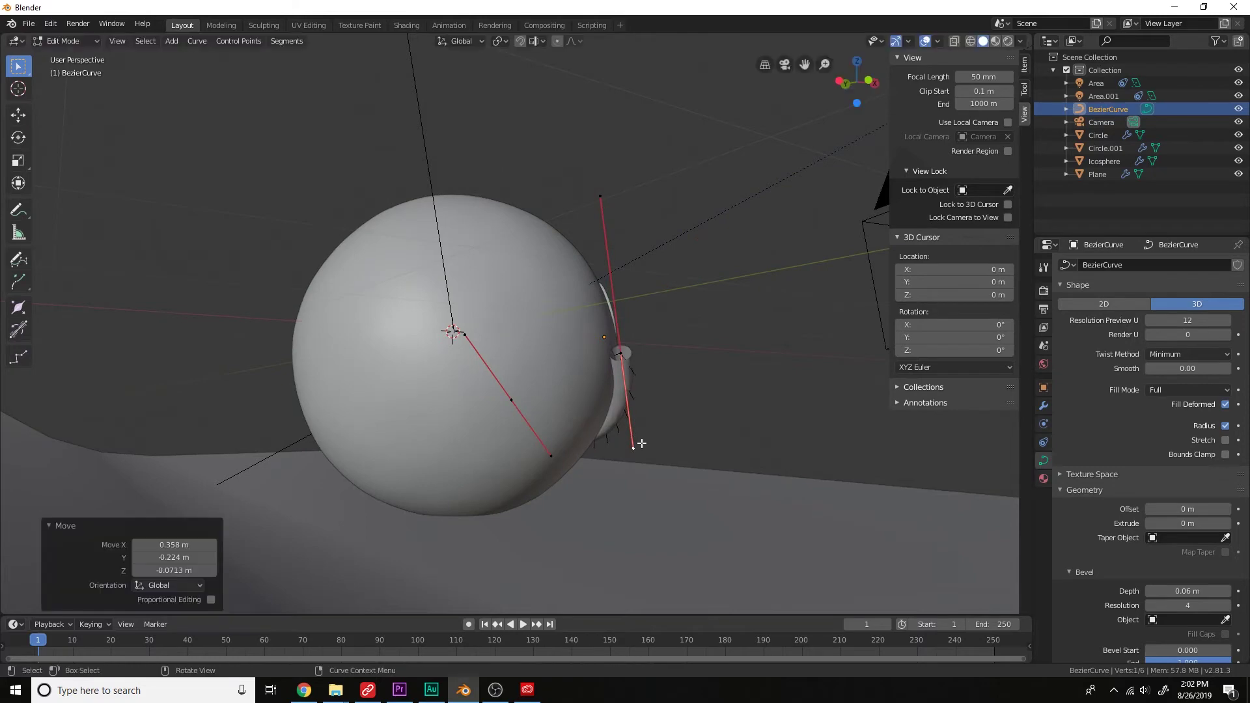
pyautogui.moveTo(589, 435); pyautogui.dragTo(532, 461, button='middle')
pyautogui.click(529, 458)
pyautogui.press('g')
pyautogui.click(531, 459)
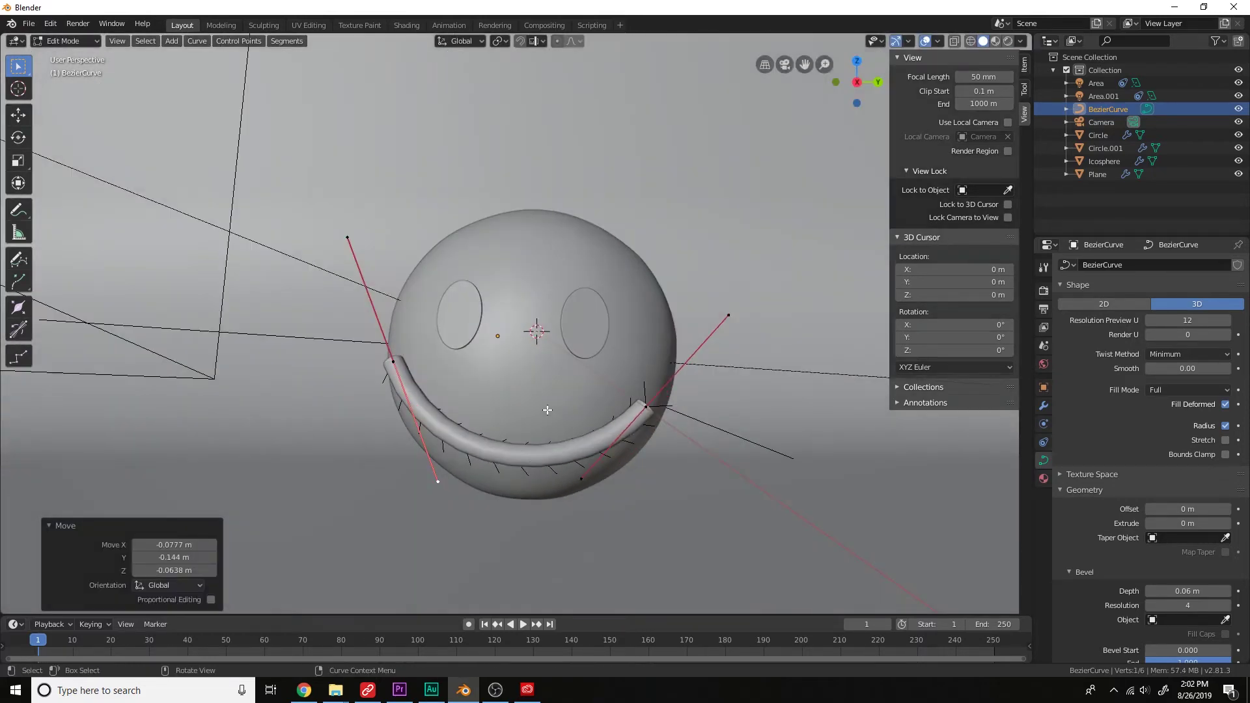
# Scale down all points of the mouth curve together, then move and rotate them to fit the sphere from the side.
pyautogui.press('a')
pyautogui.scroll(1, 579, 400)
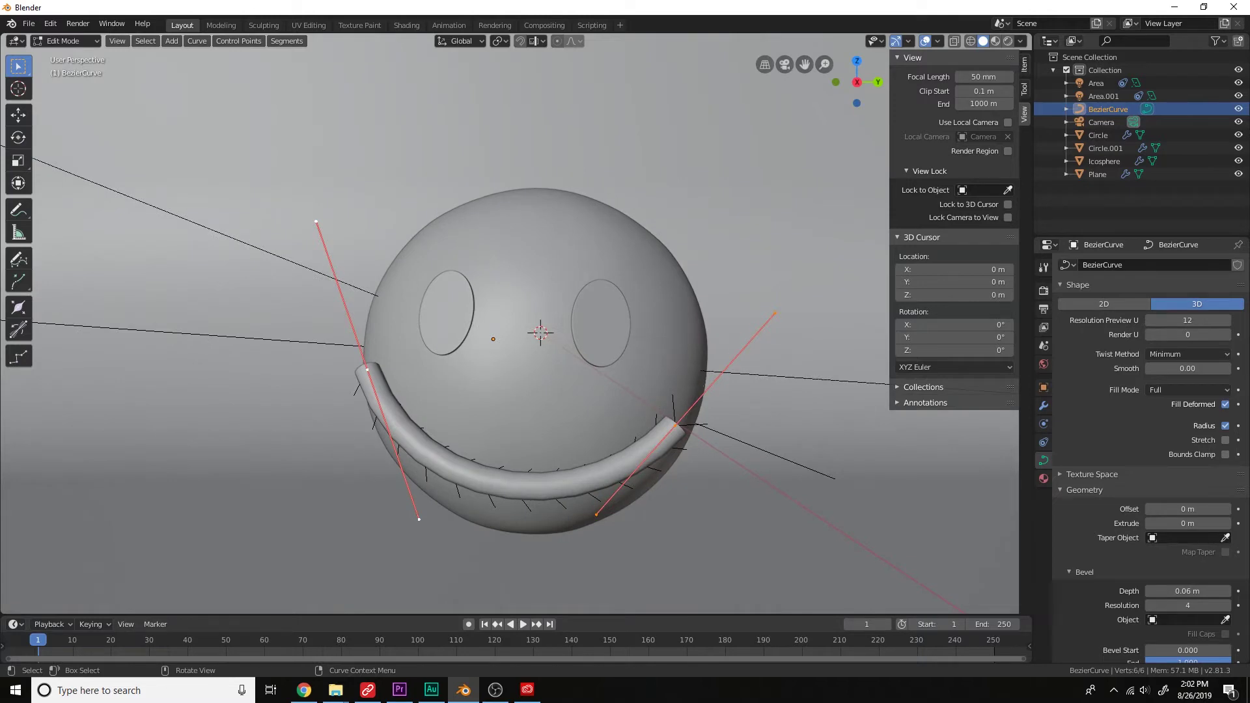
pyautogui.press('s')
pyautogui.click(669, 391)
pyautogui.moveTo(669, 391); pyautogui.dragTo(586, 332, button='middle')
pyautogui.press('r')
pyautogui.click(622, 338)
pyautogui.press('g')
pyautogui.click(589, 329)
pyautogui.press('r')
pyautogui.click(585, 282)
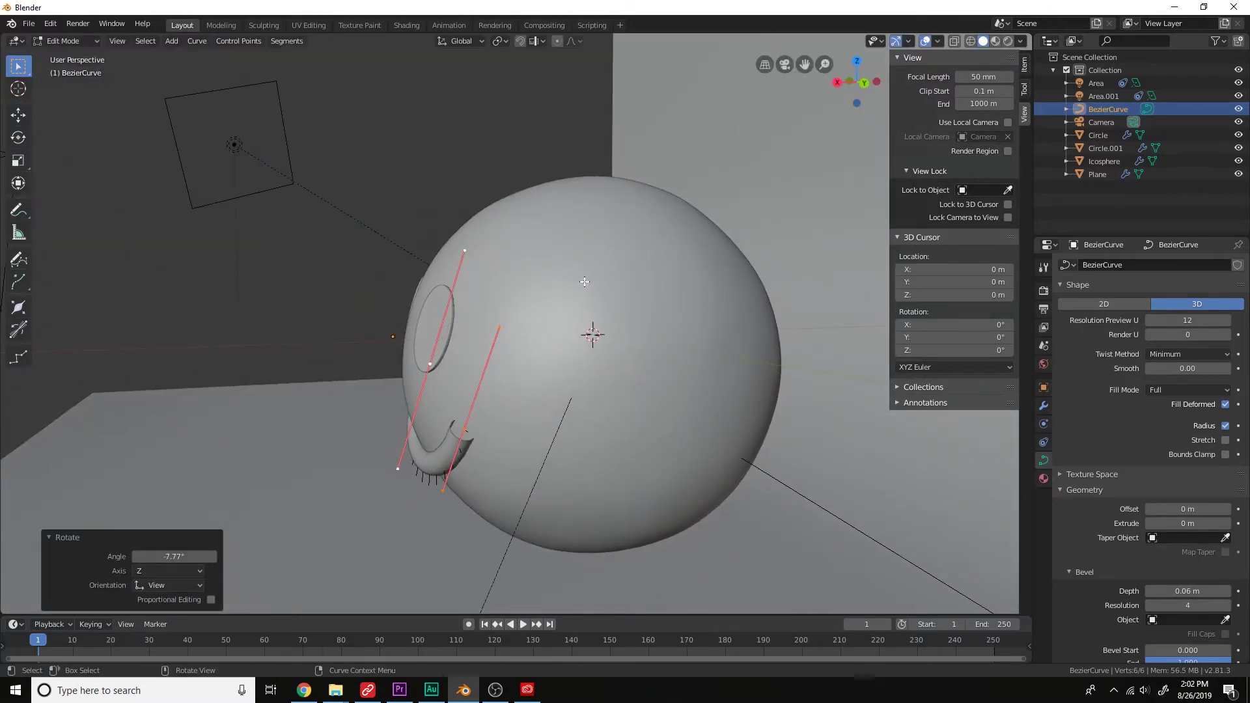
# Center the whole smile below the eyes and fine-tune its scale.
pyautogui.moveTo(585, 281); pyautogui.dragTo(652, 339, button='middle')
pyautogui.press('g')
pyautogui.click(556, 295)
pyautogui.press('g')
pyautogui.click(699, 368)
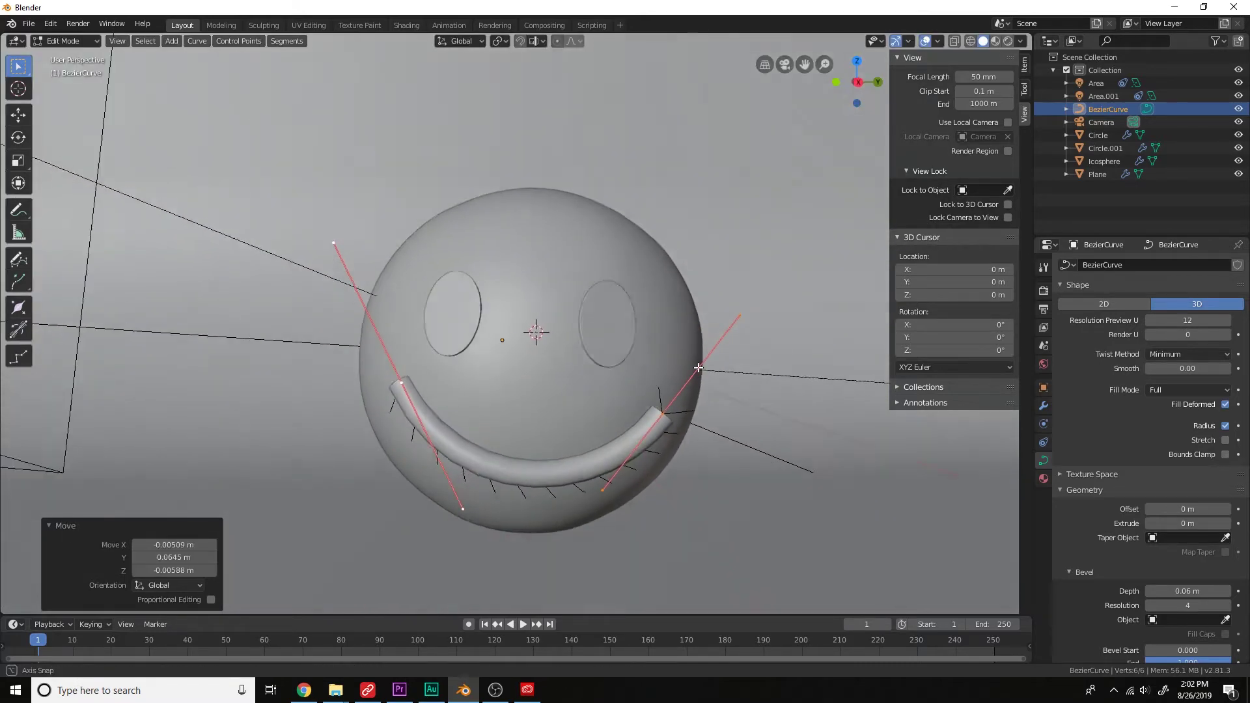
pyautogui.press('s')
pyautogui.click(678, 371)
# Rotate and nudge the smile so its tube sits partly embedded in the sphere, and finish editing the curve.
pyautogui.moveTo(678, 371)
pyautogui.mouseDown(button='middle')
pyautogui.moveTo(831, 391)
pyautogui.moveTo(821, 410)
pyautogui.moveTo(651, 419)
pyautogui.moveTo(687, 372)
pyautogui.moveTo(667, 357)
pyautogui.moveTo(701, 388)
pyautogui.moveTo(715, 384)
pyautogui.moveTo(698, 350)
pyautogui.moveTo(664, 355)
pyautogui.mouseUp(button='middle')
pyautogui.press('r')
pyautogui.click(795, 426)
pyautogui.press('g')
pyautogui.click(793, 427)
pyautogui.press('r')
pyautogui.click(691, 340)
pyautogui.scroll(-1, 667, 356)
pyautogui.scroll(3, 667, 357)
pyautogui.press('Tab')
pyautogui.scroll(-3, 667, 357)
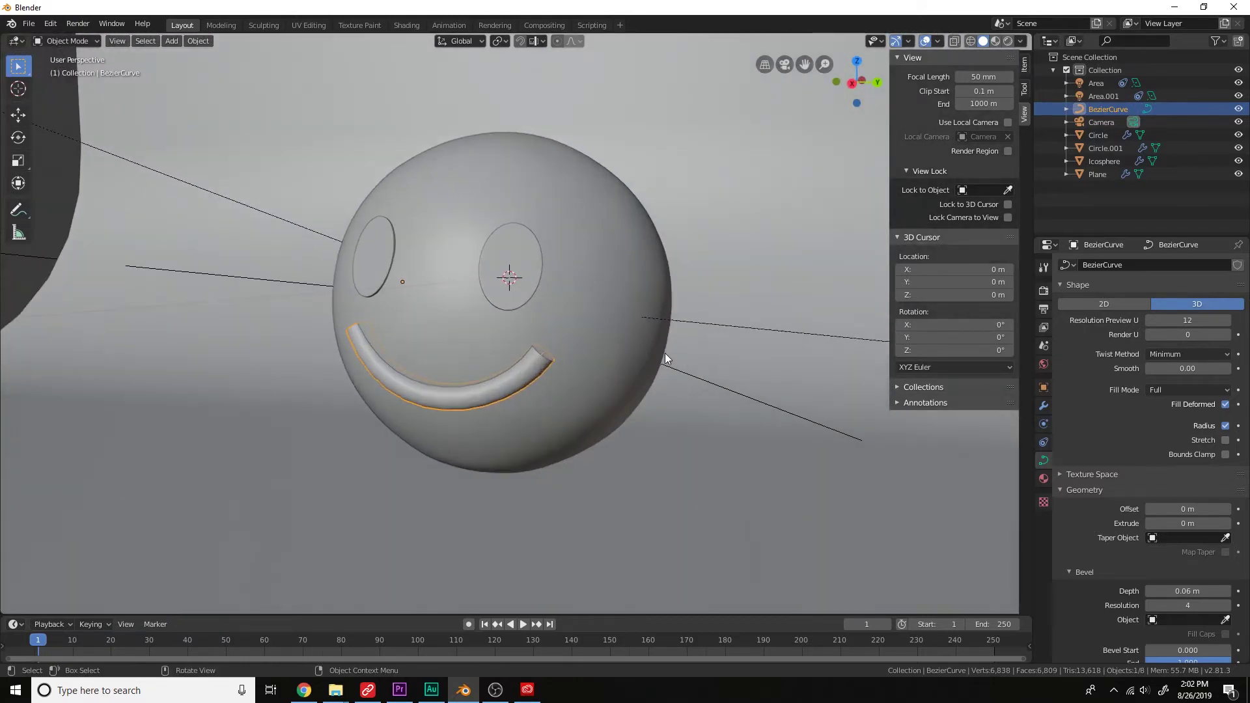
# Convert the mouth curve to a mesh.
pyautogui.click(199, 41)
pyautogui.moveTo(247, 385)
pyautogui.click(353, 401)
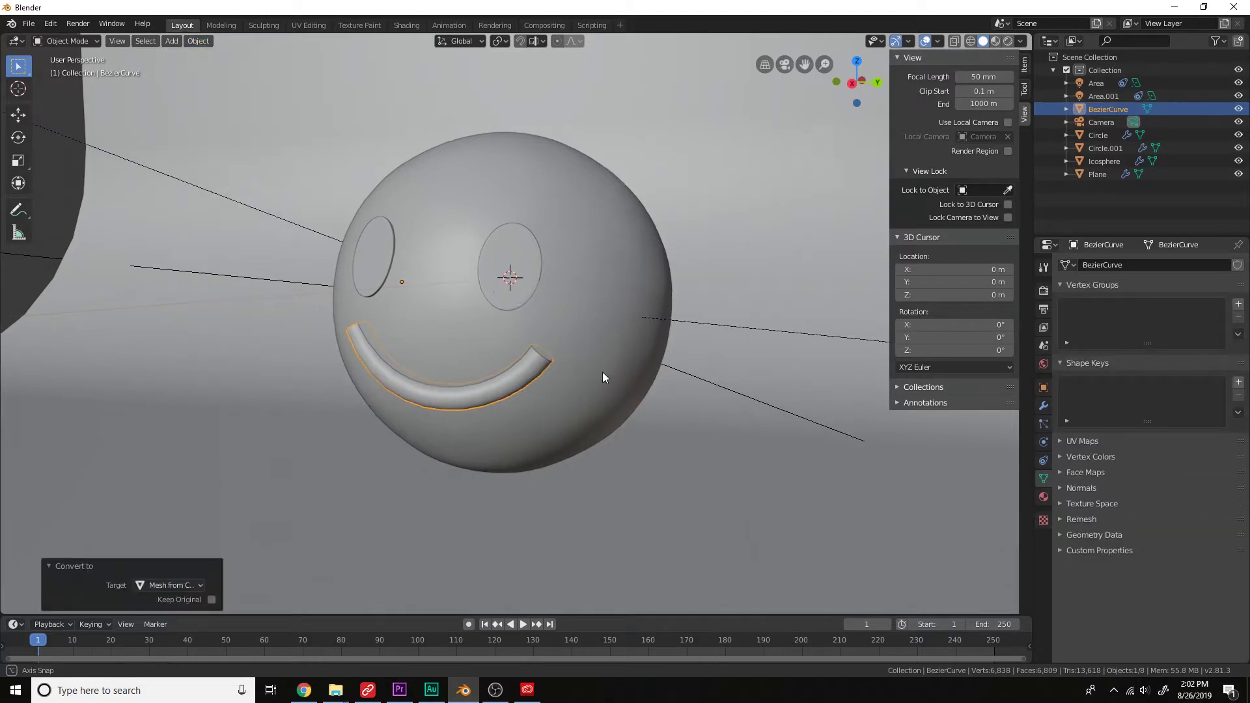
# Cap the open edge loops at both ends of the smile mesh with faces.
pyautogui.press('Tab')
pyautogui.moveTo(603, 372); pyautogui.dragTo(390, 373, button='middle')
pyautogui.press('a')
pyautogui.hotkey('alt', 'a')
pyautogui.hotkey('alt', 'a')
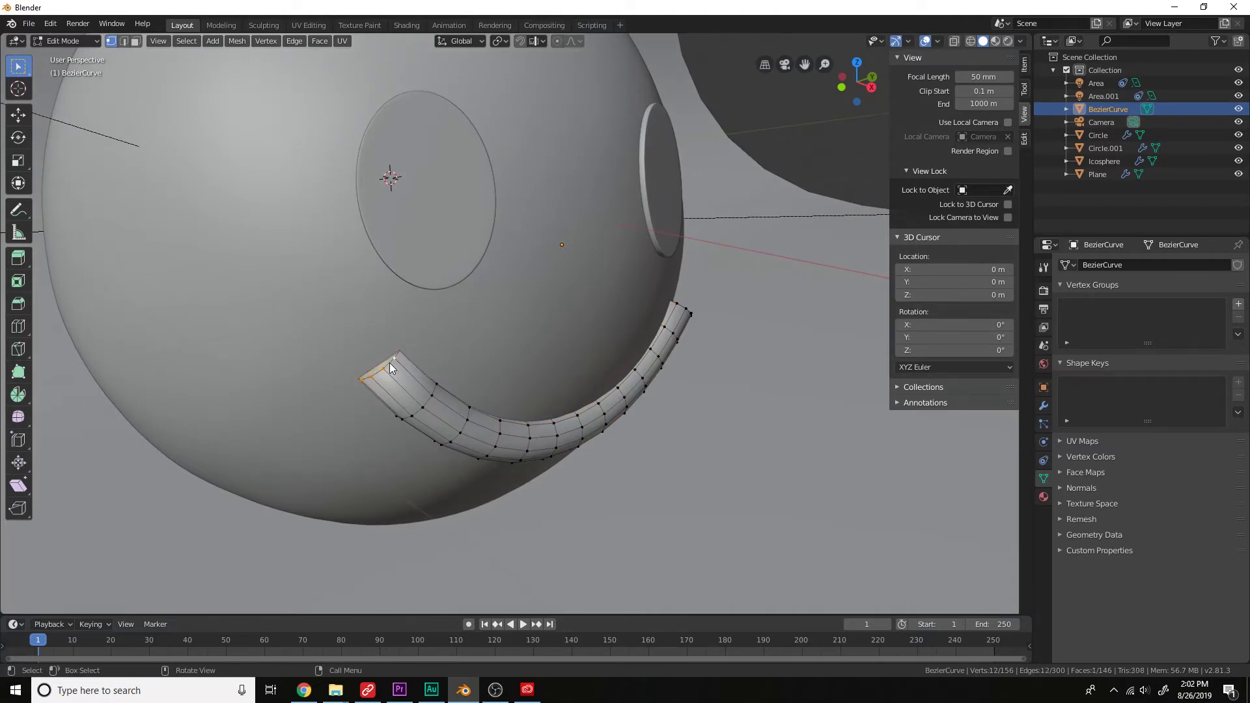
pyautogui.press('Tab')
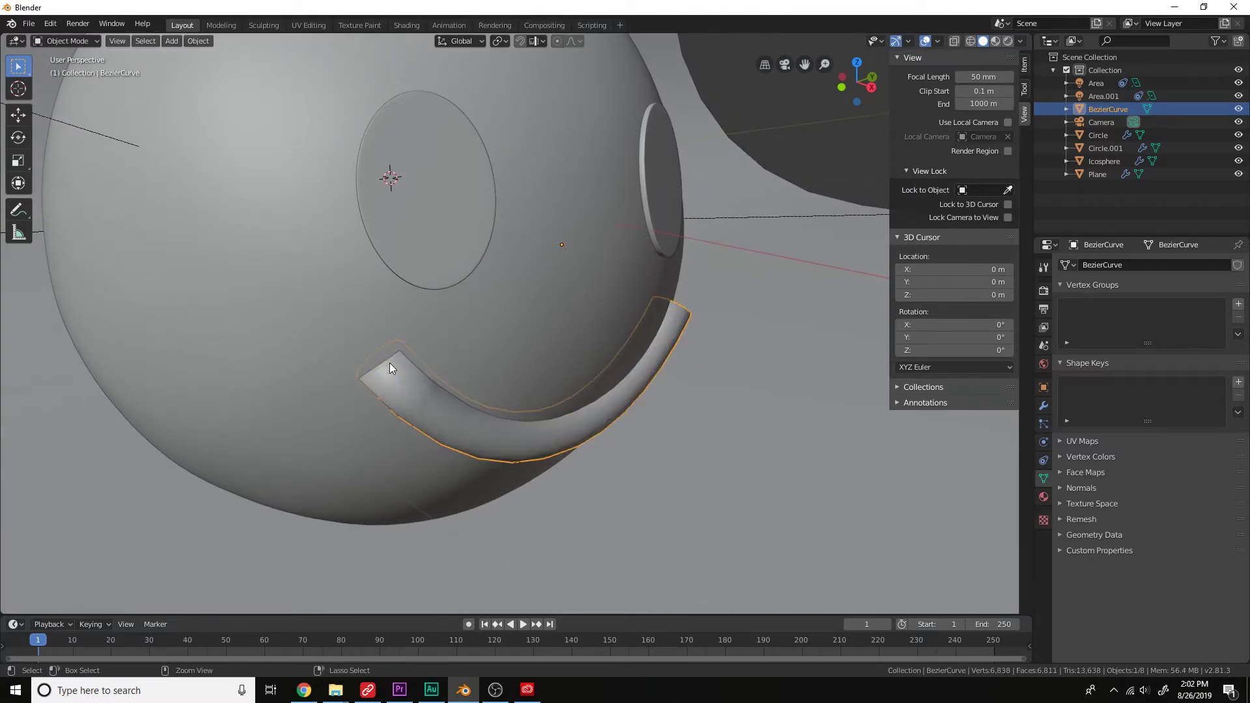
# Add a level 2 Subdivision Surface modifier to the smile mesh.
pyautogui.hotkey('ctrl', '2')
pyautogui.moveTo(586, 371); pyautogui.dragTo(443, 384, button='middle')
pyautogui.scroll(3, 498, 448)
# Inset the cap face at one end of the smile by about 0.02 m to tighten its rounding, and check the smoothed result.
pyautogui.press('Tab')
pyautogui.click(135, 41)
pyautogui.press('Tab')
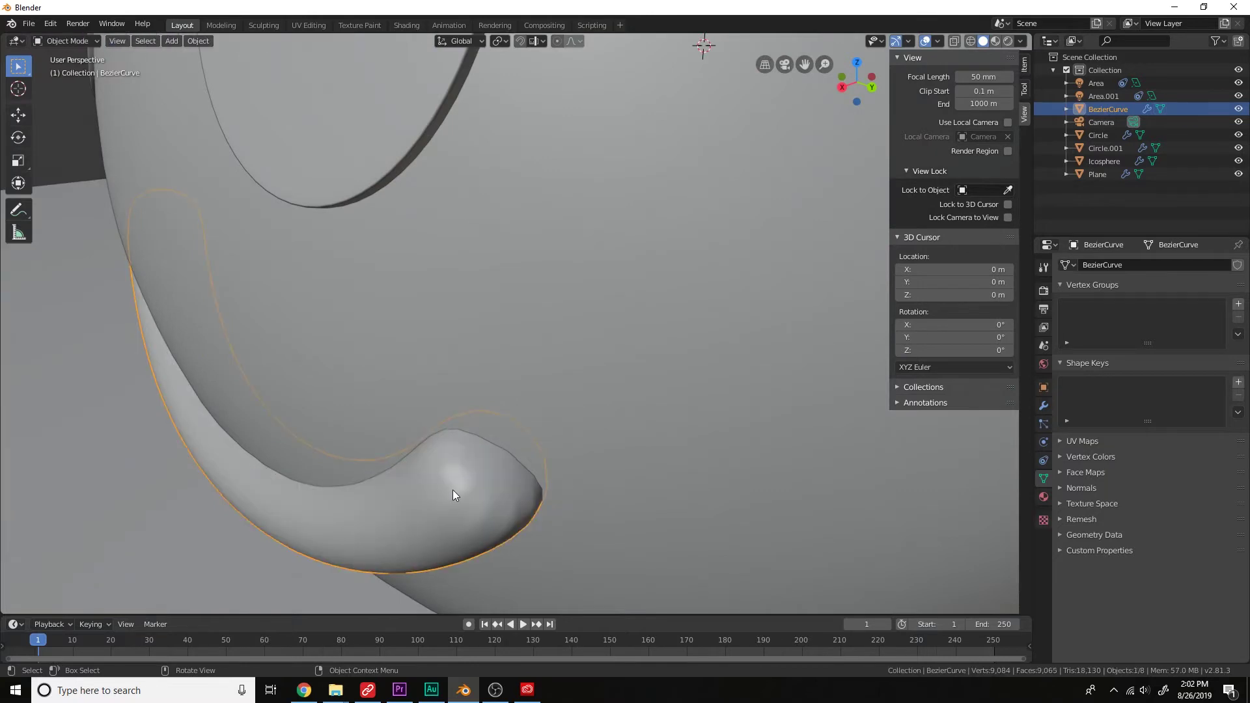
pyautogui.press('Tab')
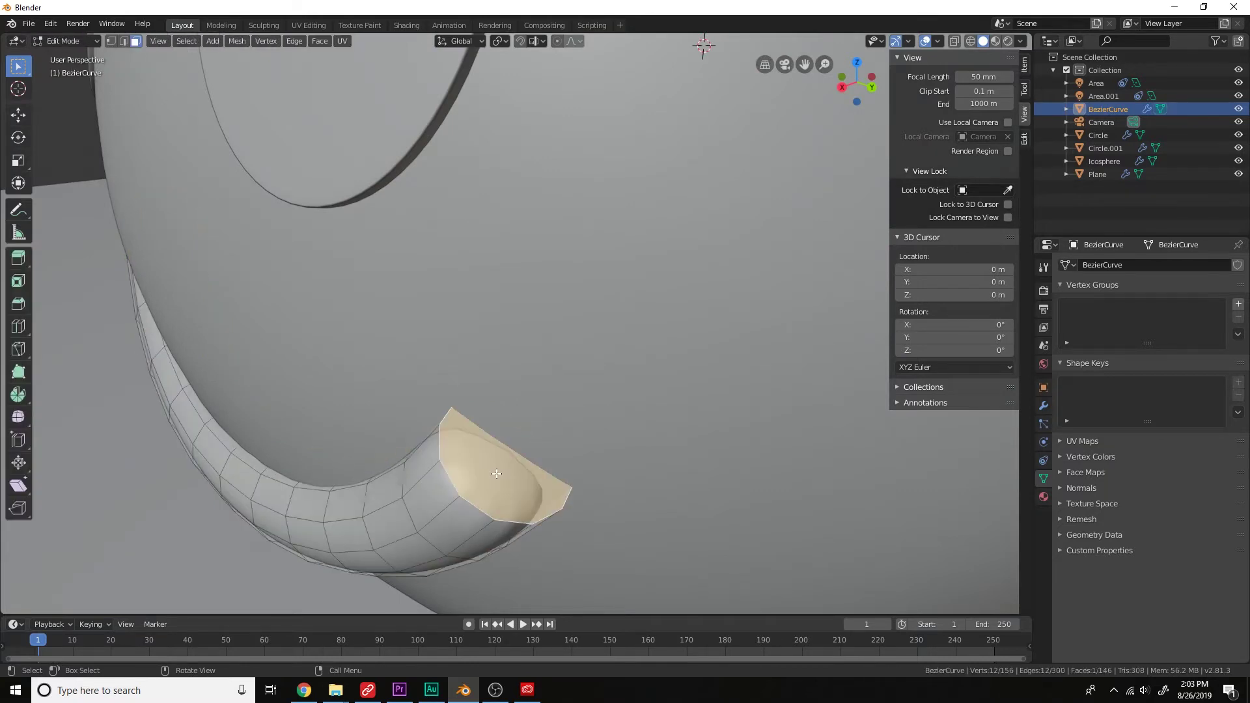
pyautogui.press('s')
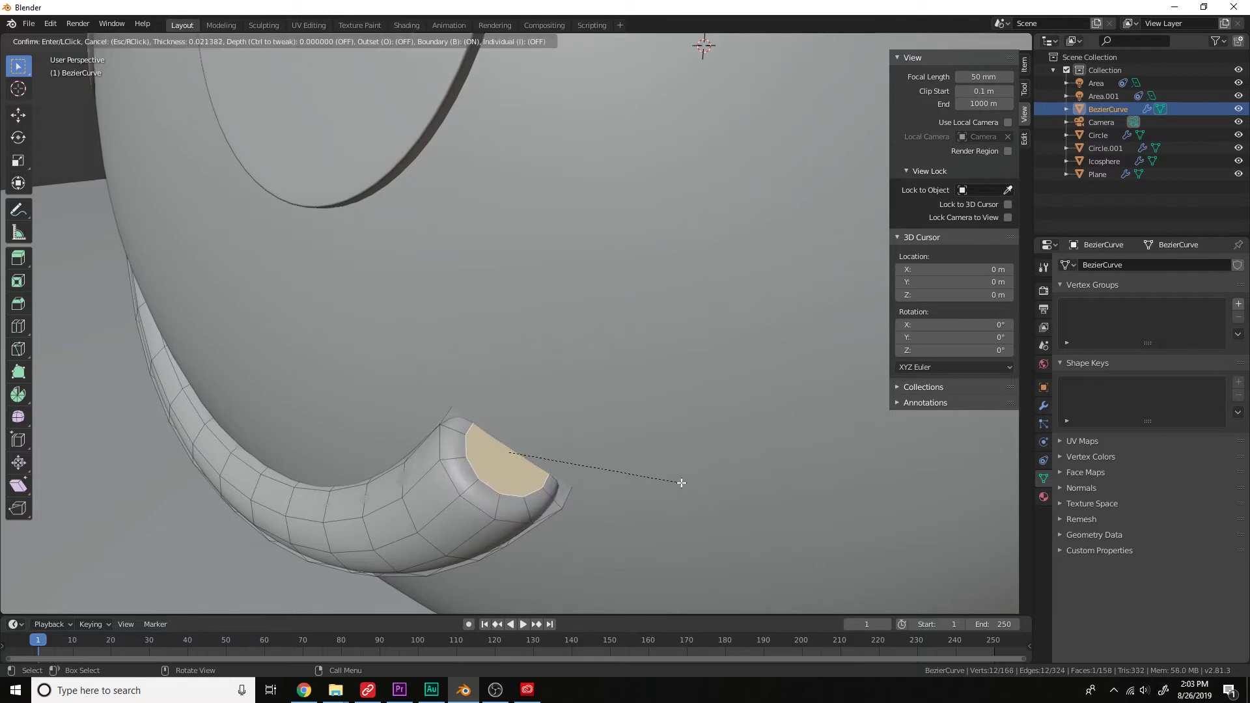
pyautogui.click(682, 484)
pyautogui.press('Tab')
pyautogui.press('Tab')
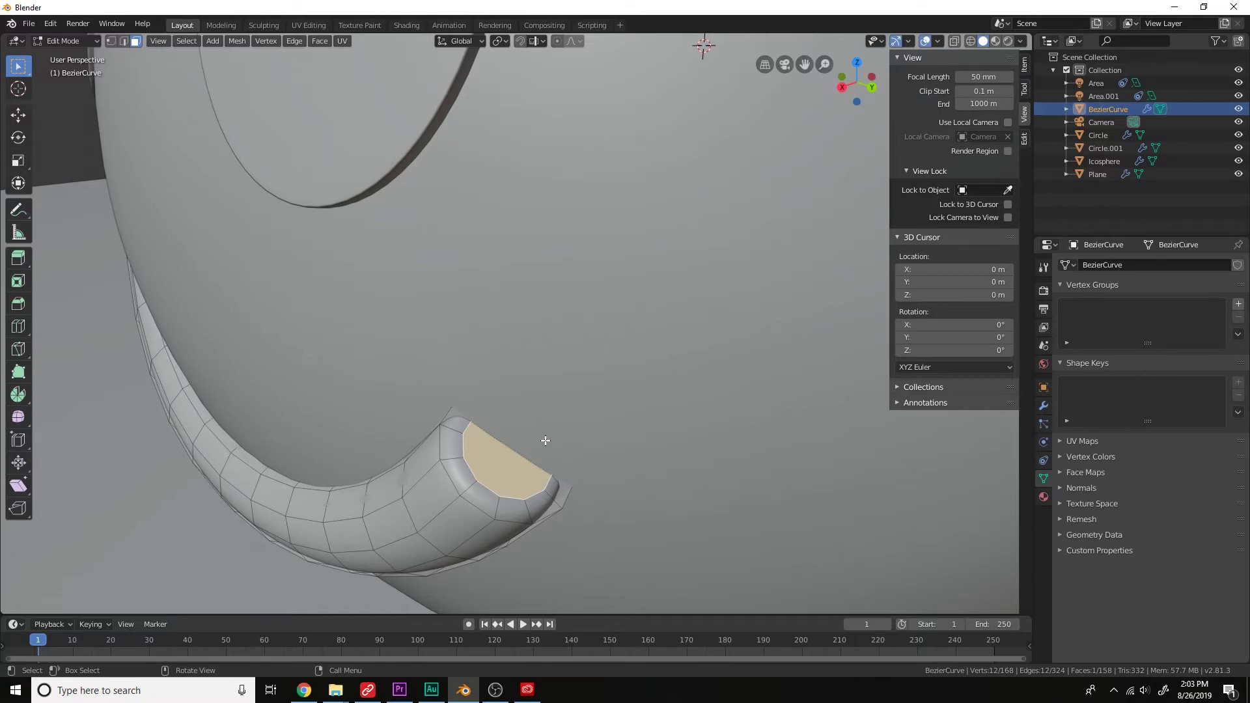
pyautogui.press('Tab')
# Inset the cap face at the other end of the smile by about 0.013 m and return to Object Mode.
pyautogui.moveTo(530, 470); pyautogui.dragTo(677, 453, button='middle')
pyautogui.press('Tab')
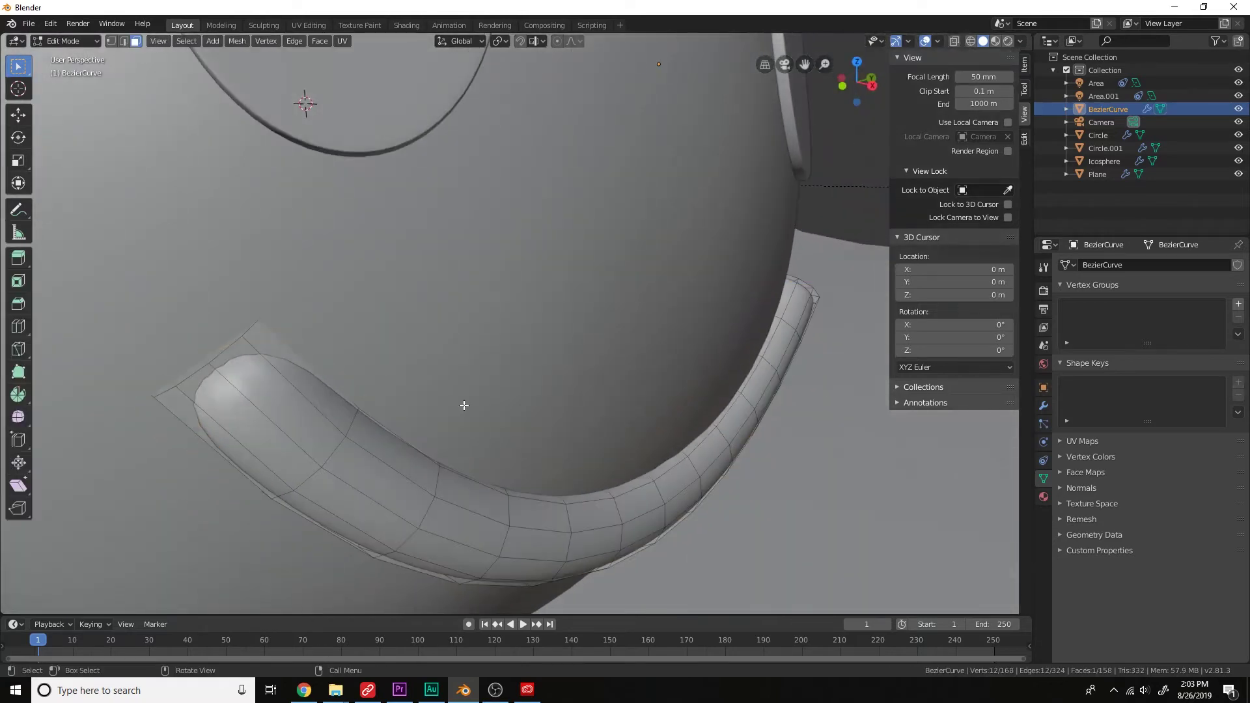
pyautogui.moveTo(398, 405); pyautogui.dragTo(436, 423, button='middle')
pyautogui.press('i')
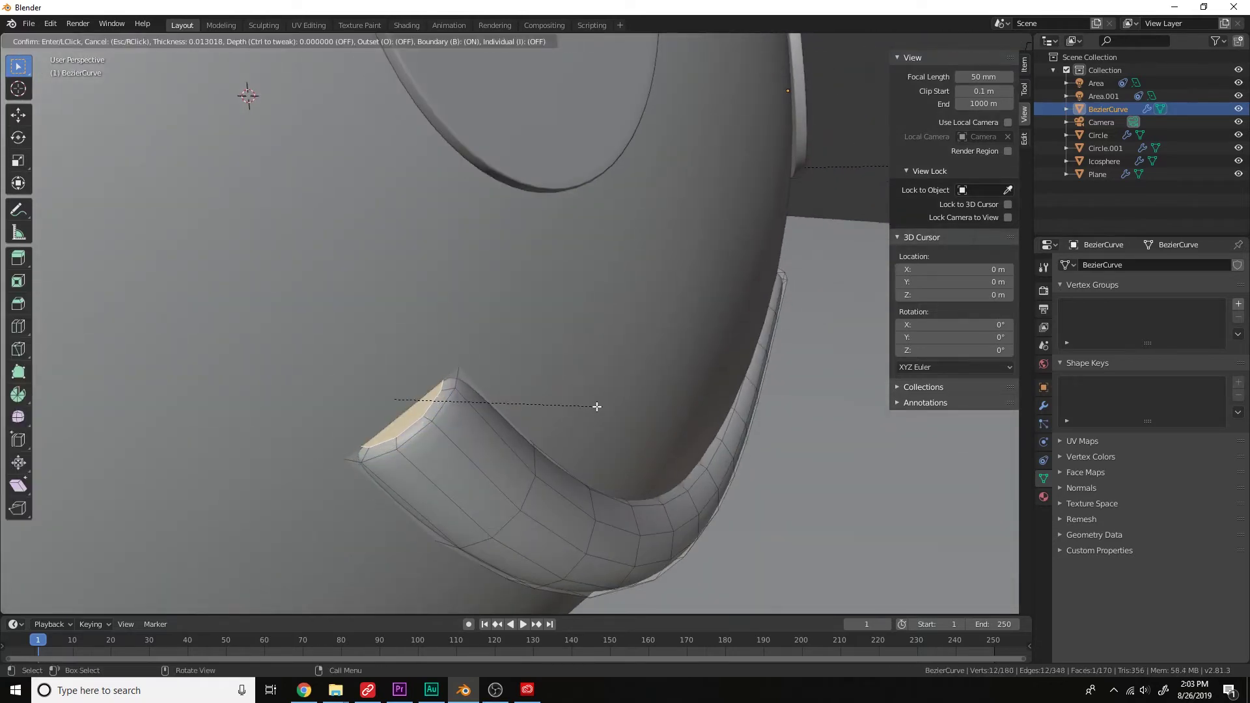
pyautogui.click(587, 405)
pyautogui.press('Tab')
pyautogui.scroll(-4, 566, 414)
pyautogui.press('a')
pyautogui.press('a')
pyautogui.moveTo(587, 405); pyautogui.dragTo(568, 414, button='middle')
pyautogui.scroll(-4, 567, 414)
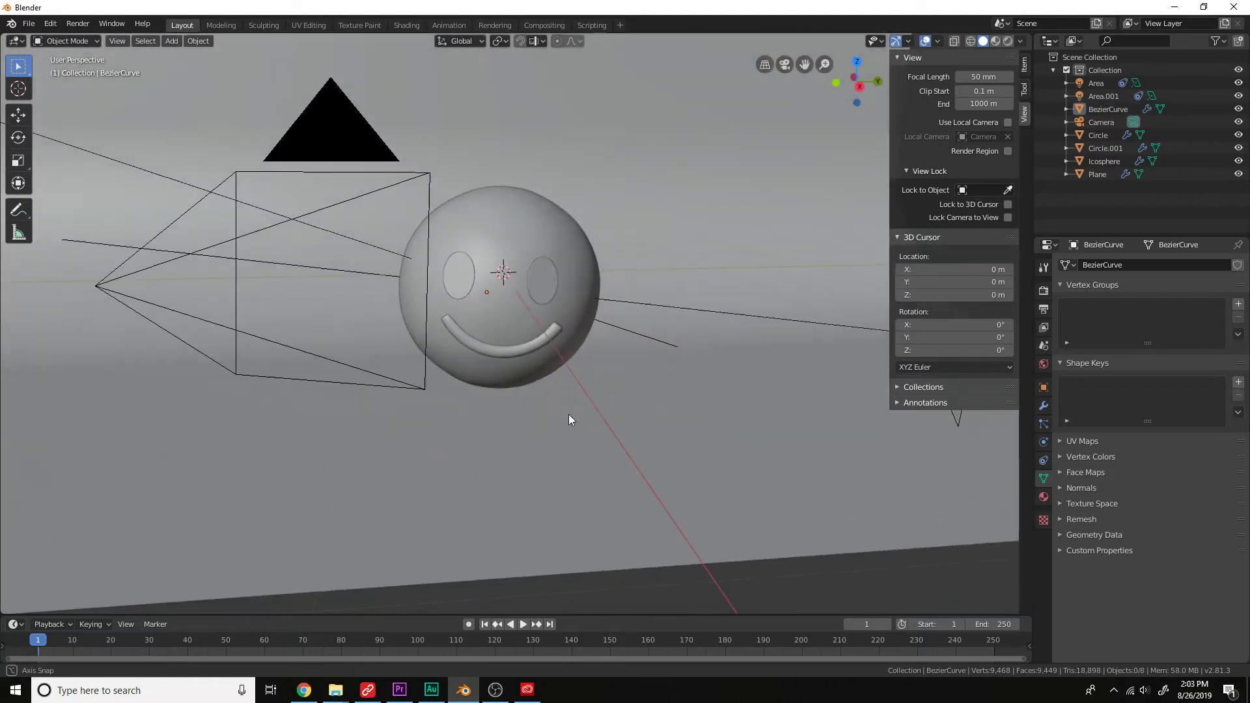
# Give the smile a material with a dark brown base color of hue 0.067, saturation 0.657 and value 0.233.
pyautogui.press('KP_0')
pyautogui.scroll(3, 582, 398)
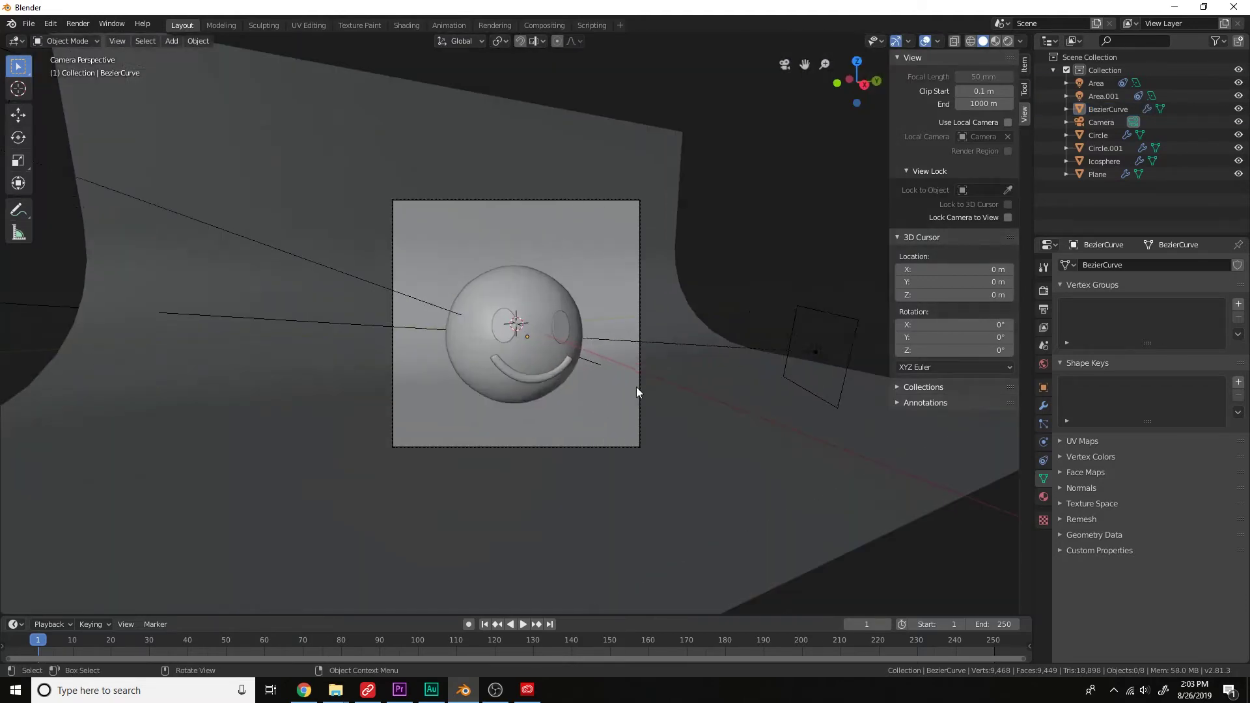
pyautogui.click(571, 387)
pyautogui.click(569, 392)
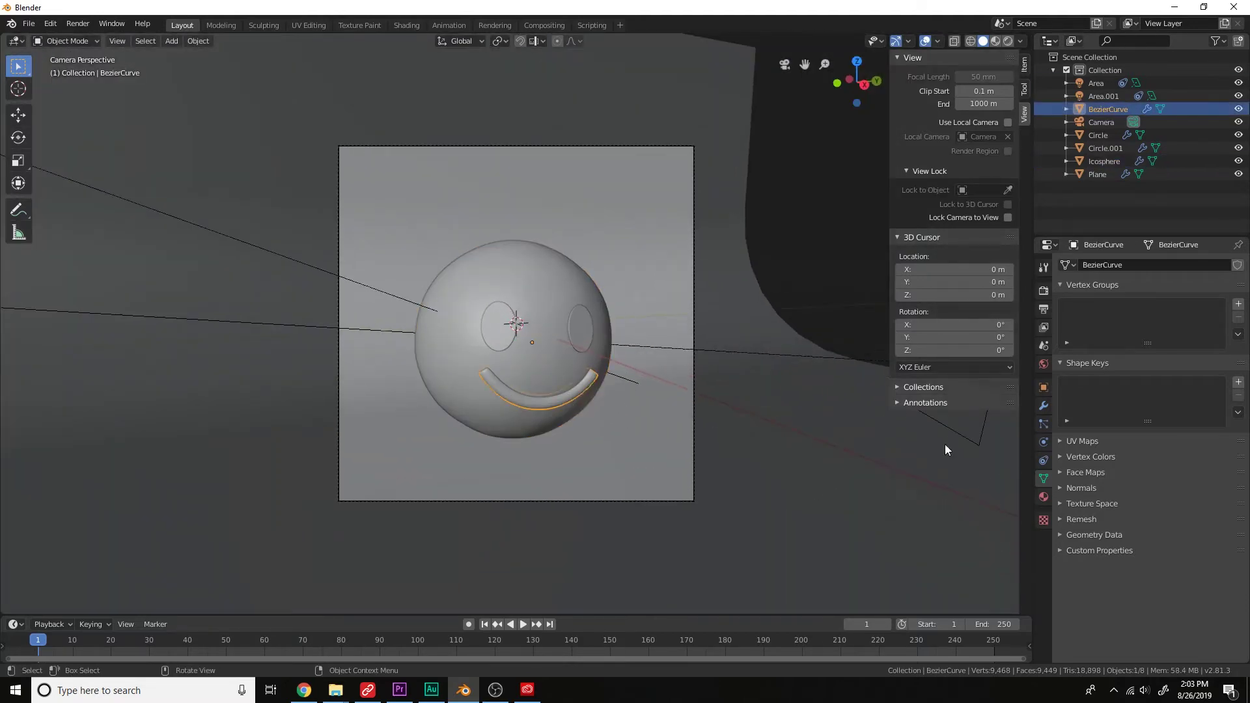
pyautogui.click(1043, 496)
pyautogui.click(1139, 308)
pyautogui.click(1190, 415)
pyautogui.moveTo(1221, 298)
pyautogui.mouseDown()
pyautogui.moveTo(1221, 314)
pyautogui.moveTo(1152, 306)
pyautogui.moveTo(1220, 301)
pyautogui.mouseUp()
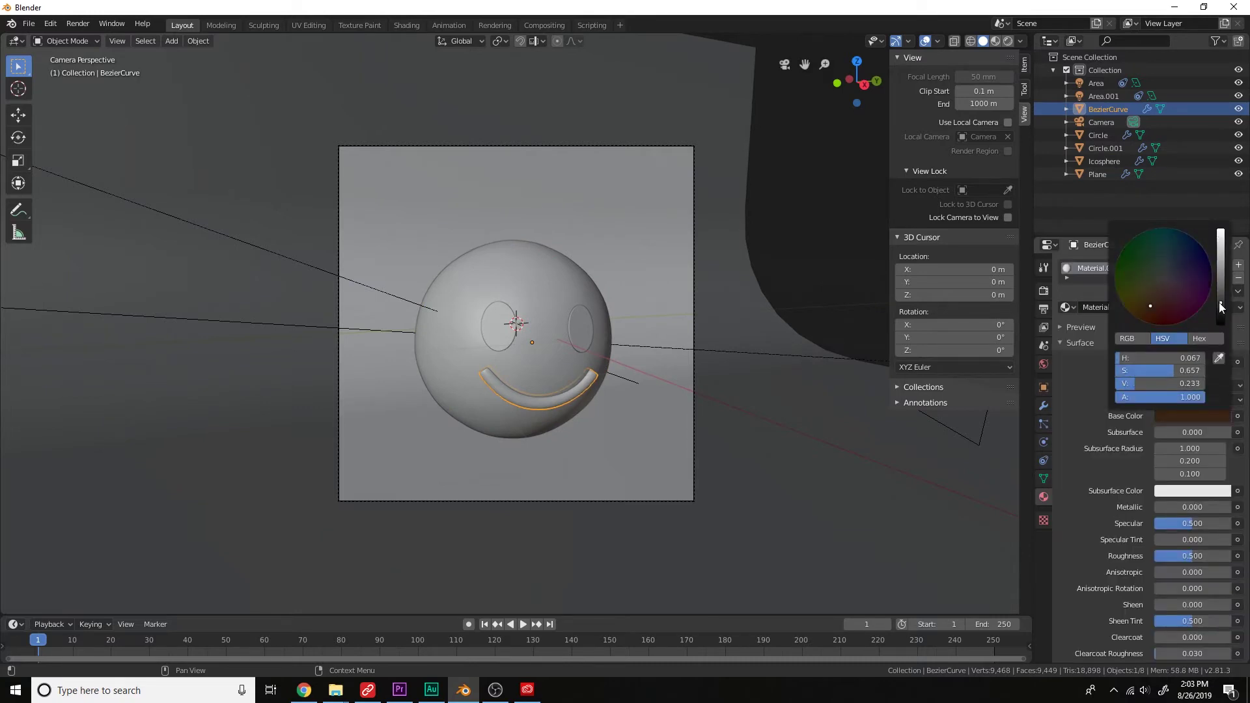
# Link the smile's material to both eyes.
pyautogui.click(592, 331)
pyautogui.keyDown('shift'); pyautogui.click(502, 336); pyautogui.keyUp('shift')
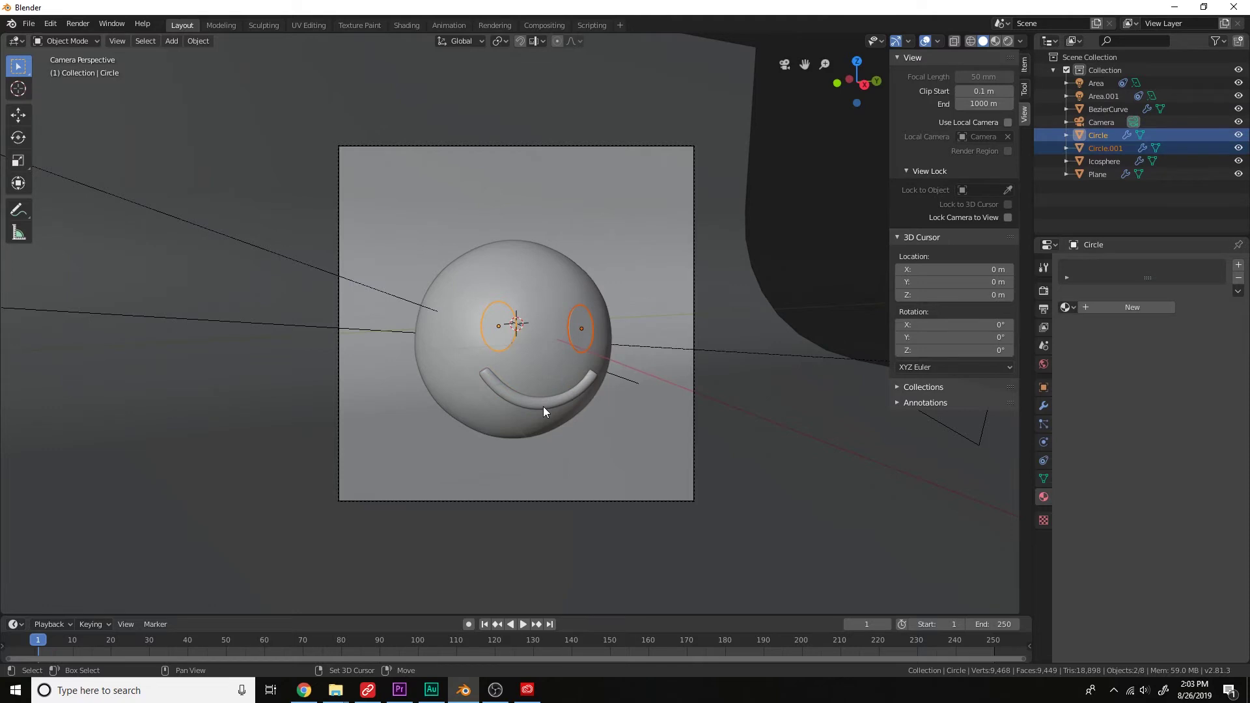
pyautogui.keyDown('shift'); pyautogui.click(543, 406); pyautogui.keyUp('shift')
pyautogui.hotkey('ctrl', 'l')
pyautogui.click(533, 351)
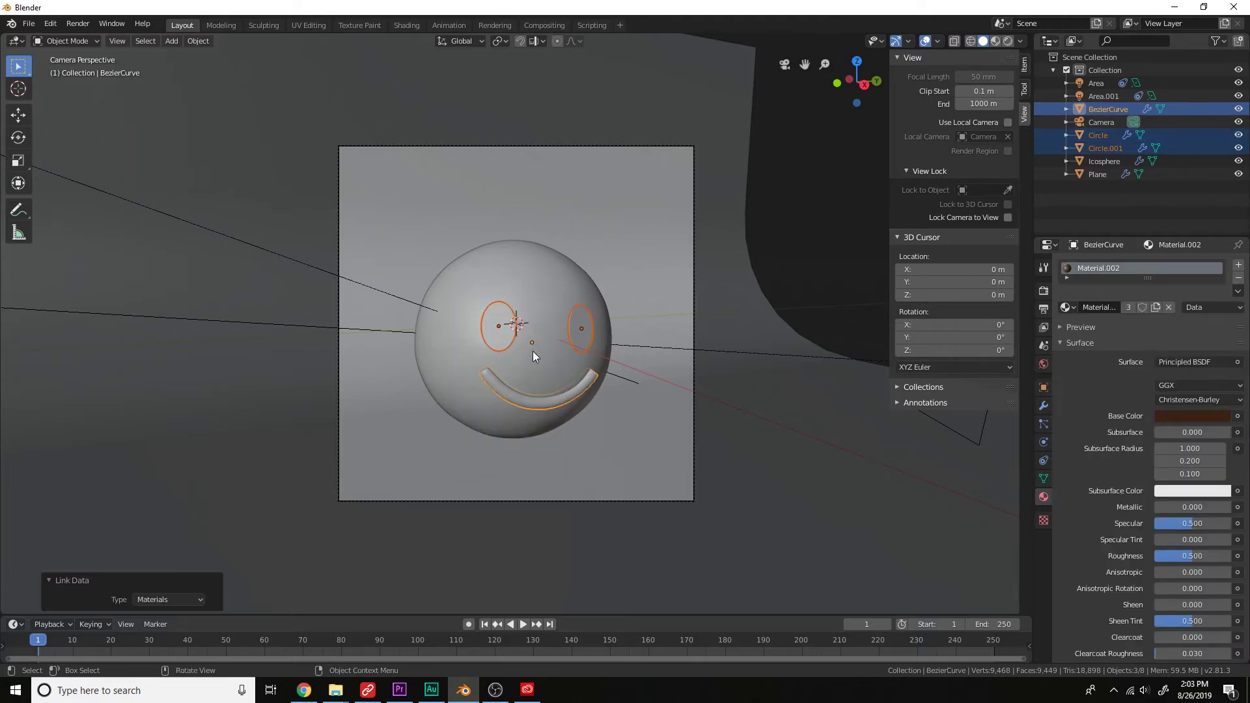
# Show the scene in rendered shading and darken the eye and smile material's base color to a value of 0.100.
pyautogui.click(1008, 40)
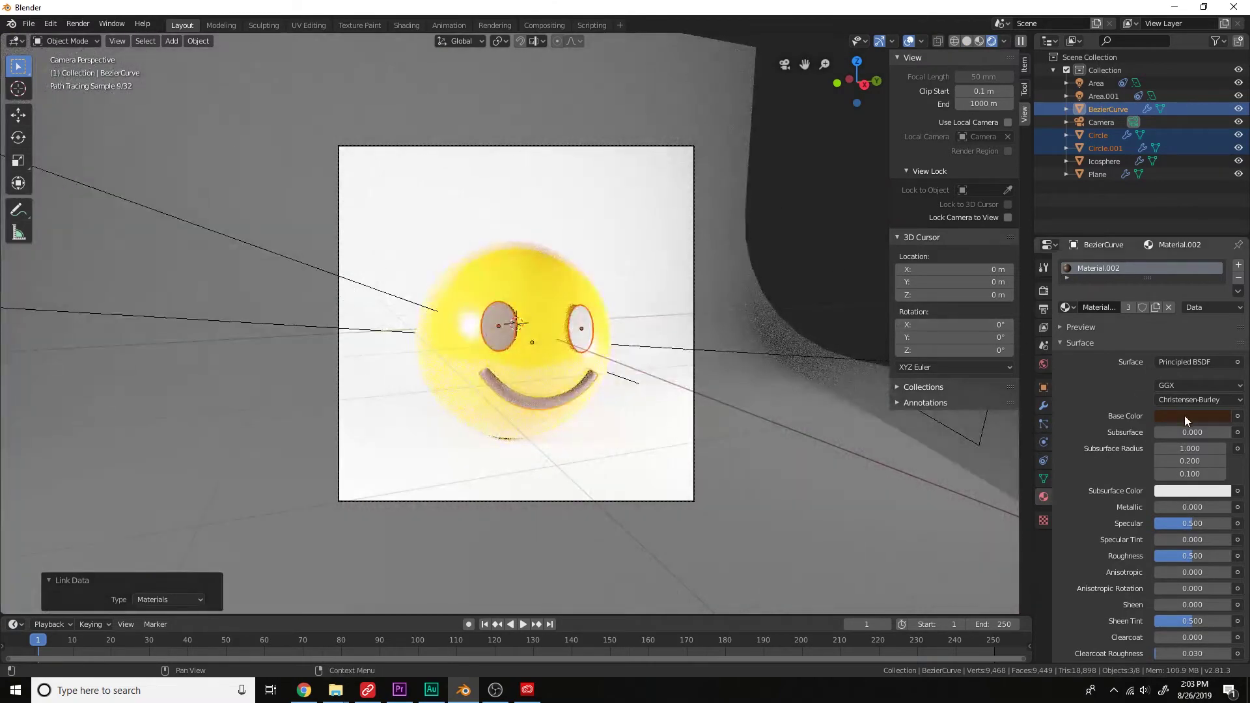
pyautogui.click(1187, 419)
pyautogui.moveTo(1220, 303); pyautogui.dragTo(1220, 316)
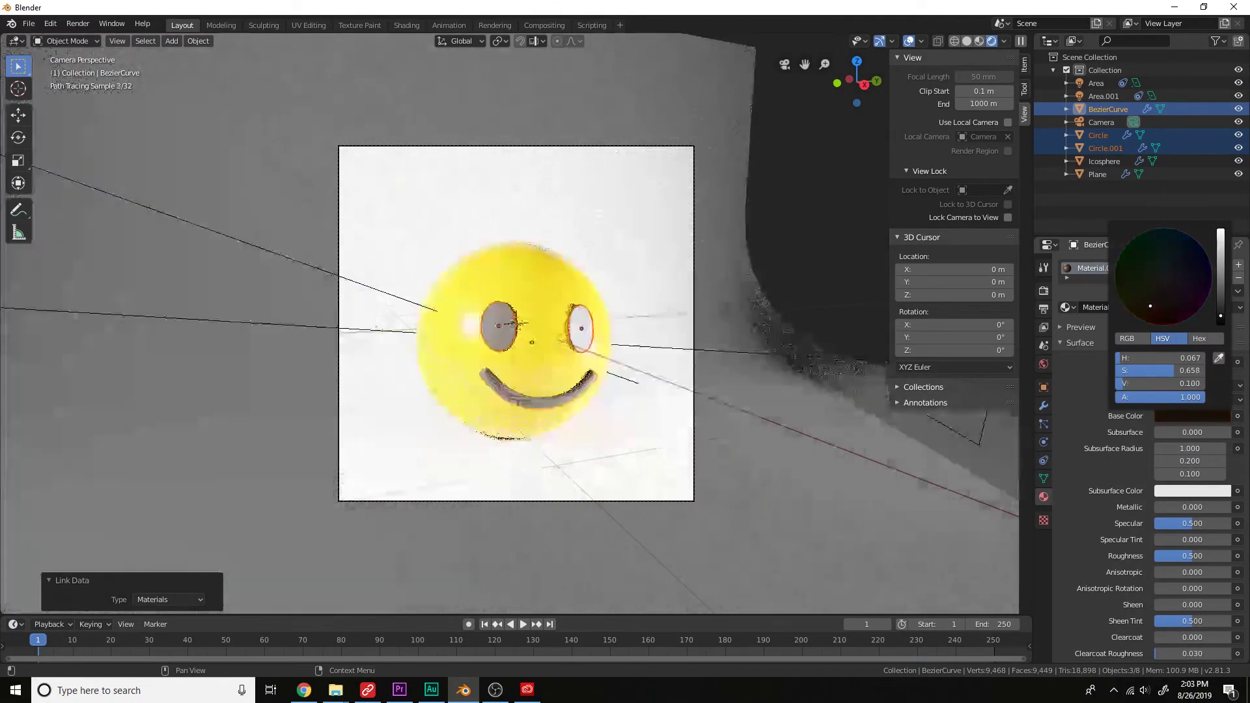
# Move the Area.001 light by about -0.611 m in X, 0.803 m in Y and 0.792 m in Z.
pyautogui.moveTo(788, 295); pyautogui.dragTo(743, 319, button='middle')
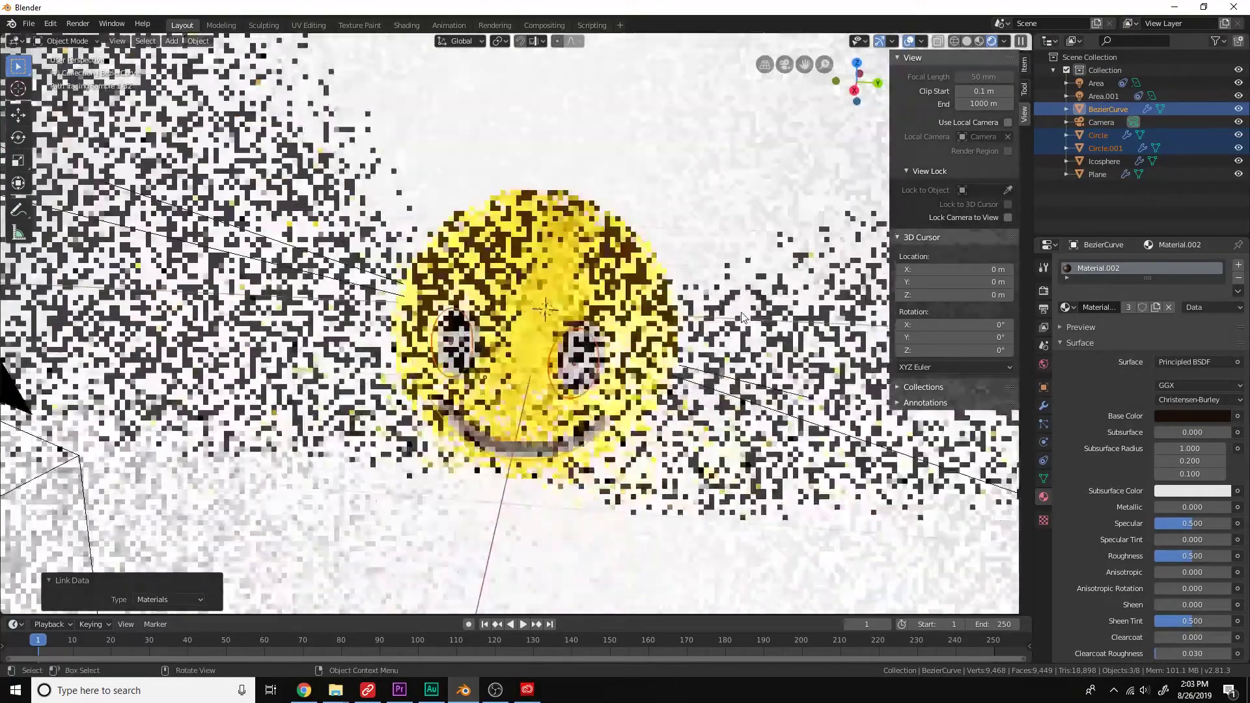
pyautogui.scroll(-6, 742, 319)
pyautogui.click(712, 391)
pyautogui.press('g')
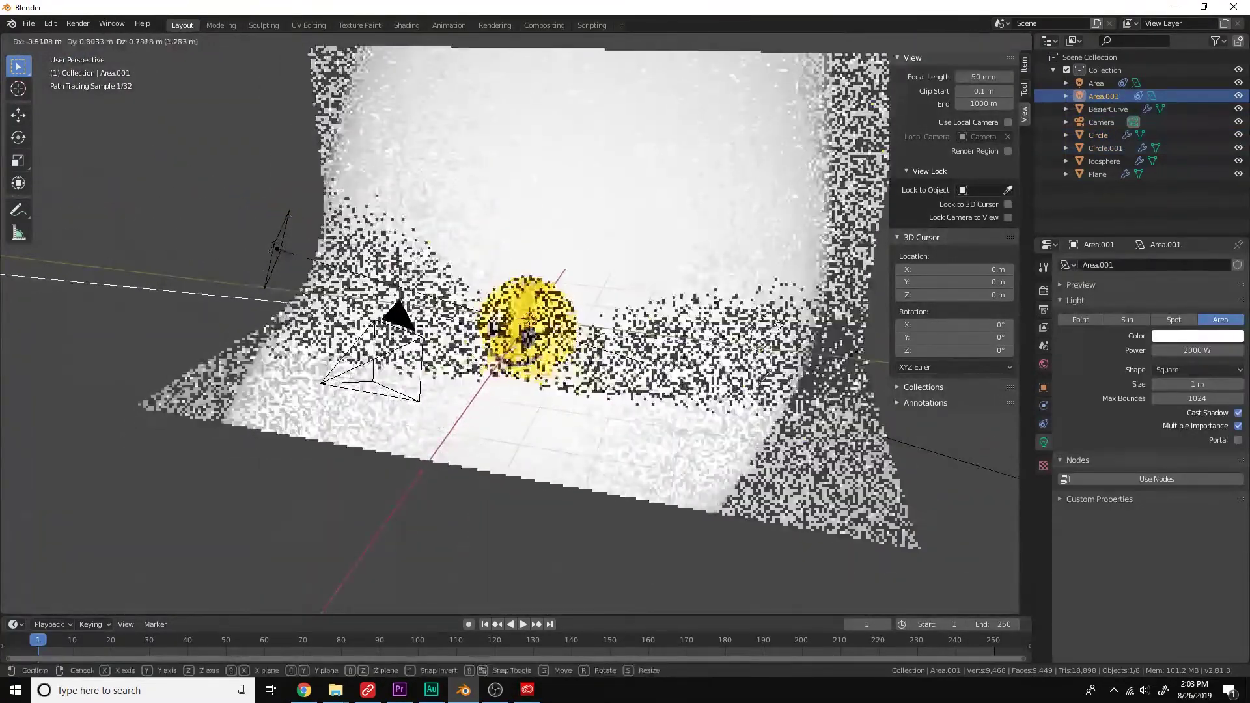
pyautogui.click(777, 326)
pyautogui.press('KP_0')
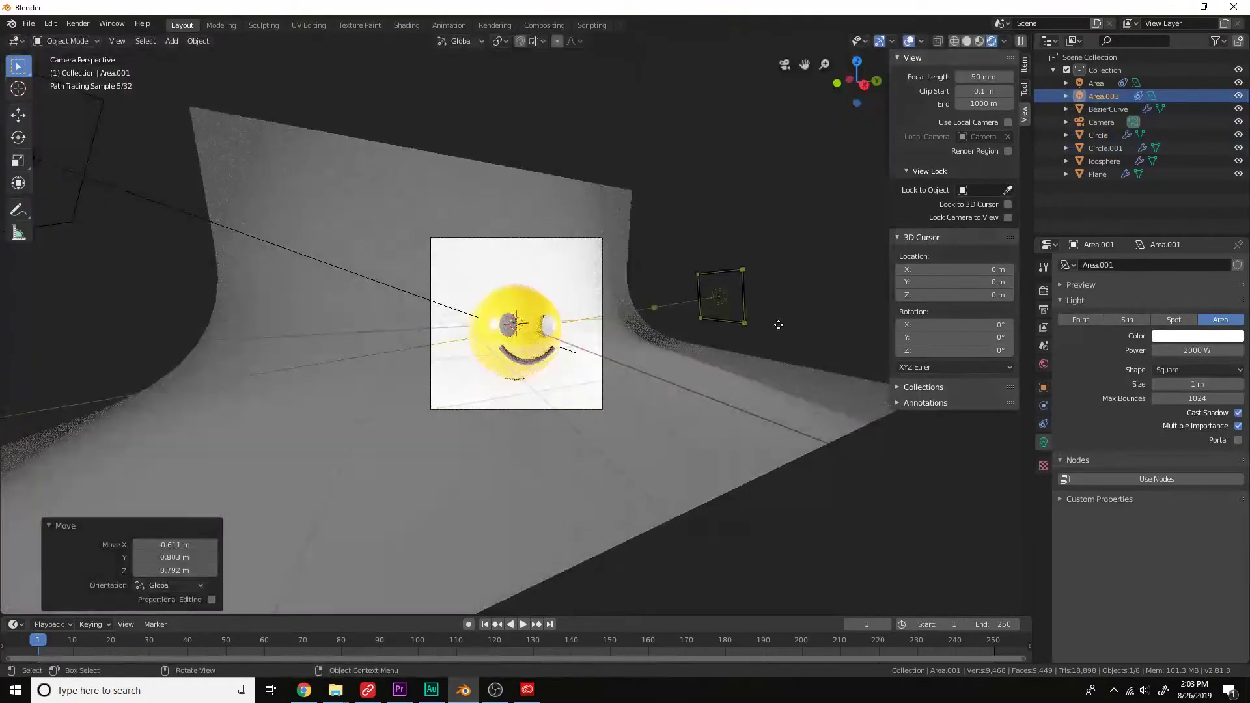
# Enable the color management curves and add a darkening point at about X 0.184, Y 0.100.
pyautogui.click(1043, 292)
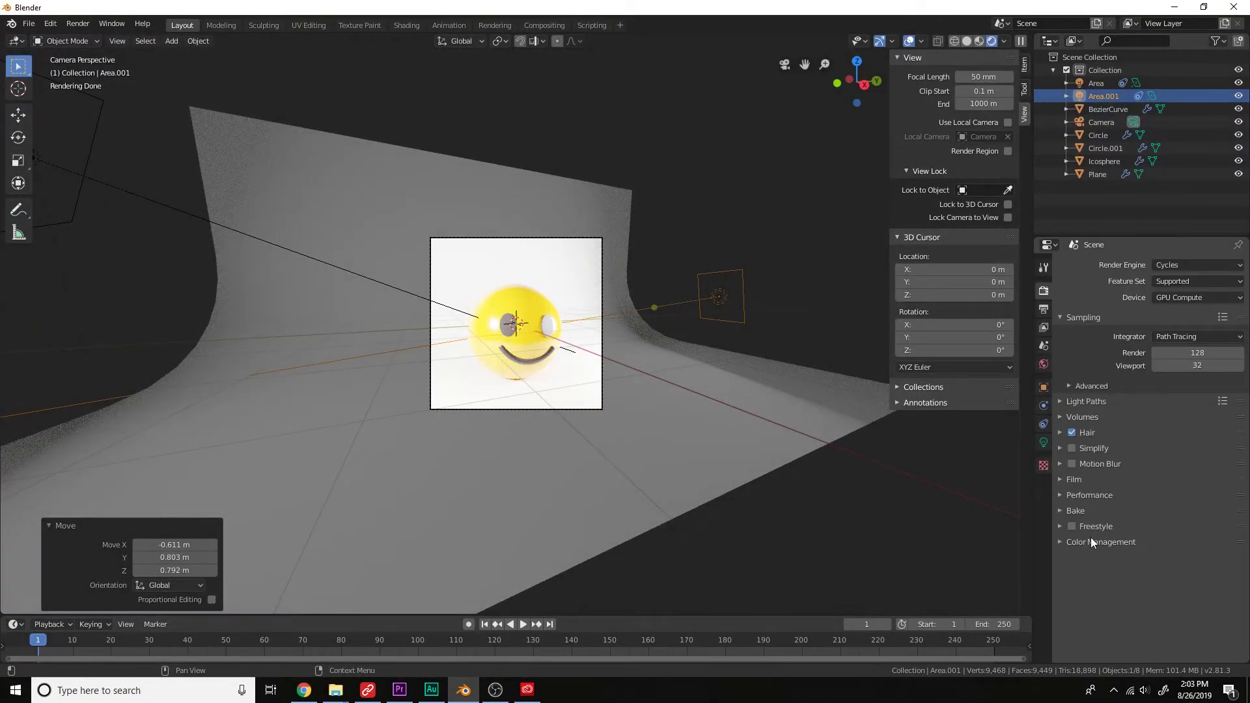
pyautogui.click(1101, 542)
pyautogui.click(1069, 654)
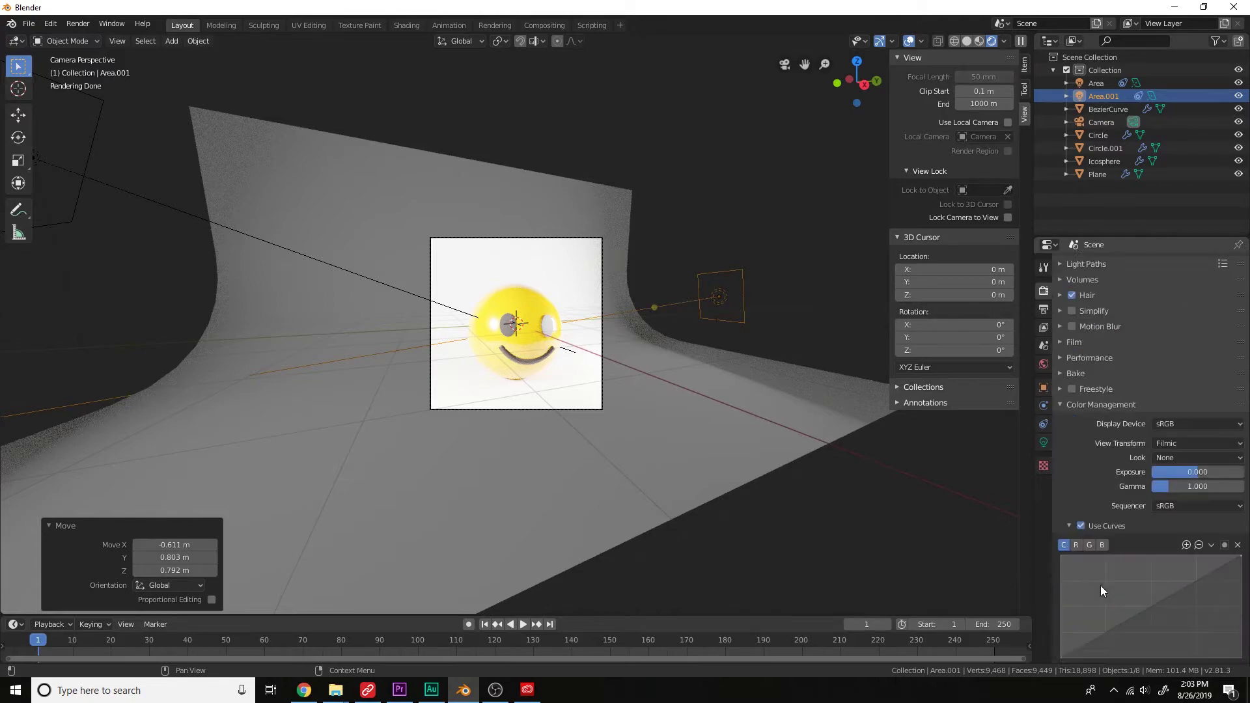
pyautogui.scroll(-5, 1101, 584)
pyautogui.moveTo(1094, 592); pyautogui.dragTo(1094, 596)
# Rescale the Area light and move it by about -1.88 m in X, -2.53 m in Y and 0.319 m in Z.
pyautogui.moveTo(683, 329); pyautogui.dragTo(635, 332, button='middle')
pyautogui.scroll(-10, 651, 351)
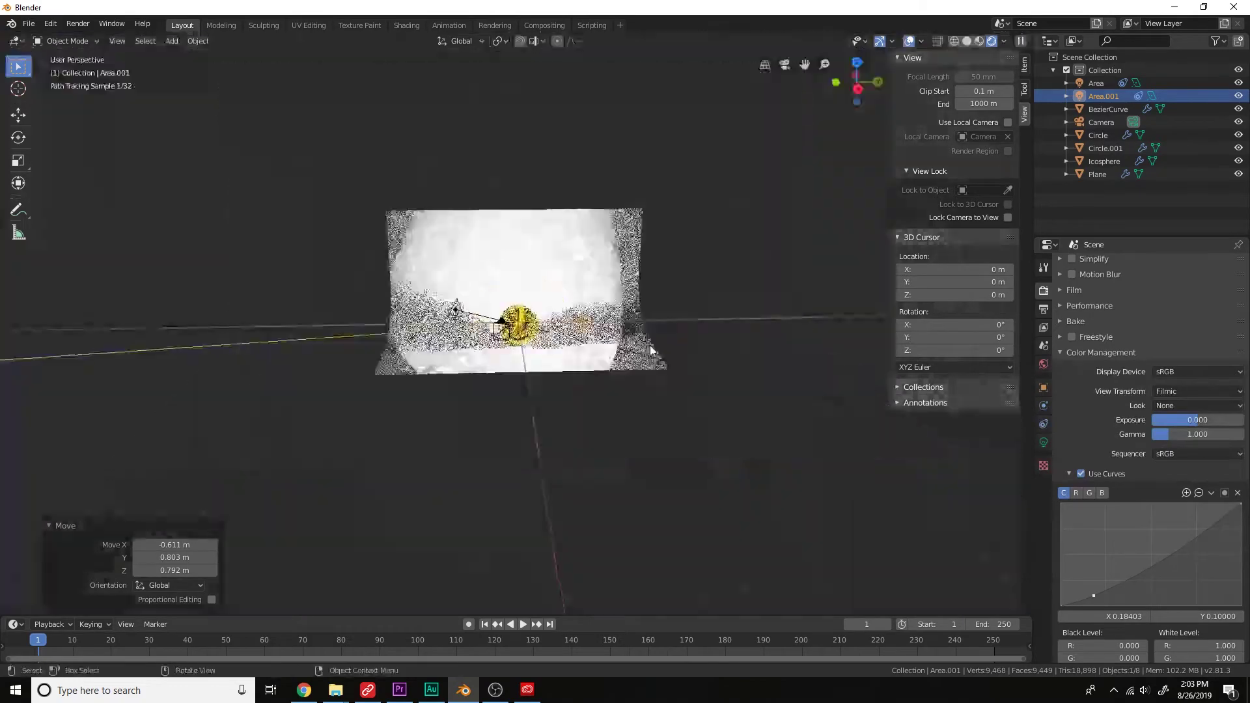
pyautogui.click(456, 309)
pyautogui.press('s')
pyautogui.click(580, 380)
pyautogui.moveTo(580, 380); pyautogui.dragTo(678, 407, button='middle')
pyautogui.press('g')
pyautogui.click(601, 410)
pyautogui.press('KP_0')
pyautogui.scroll(3, 683, 331)
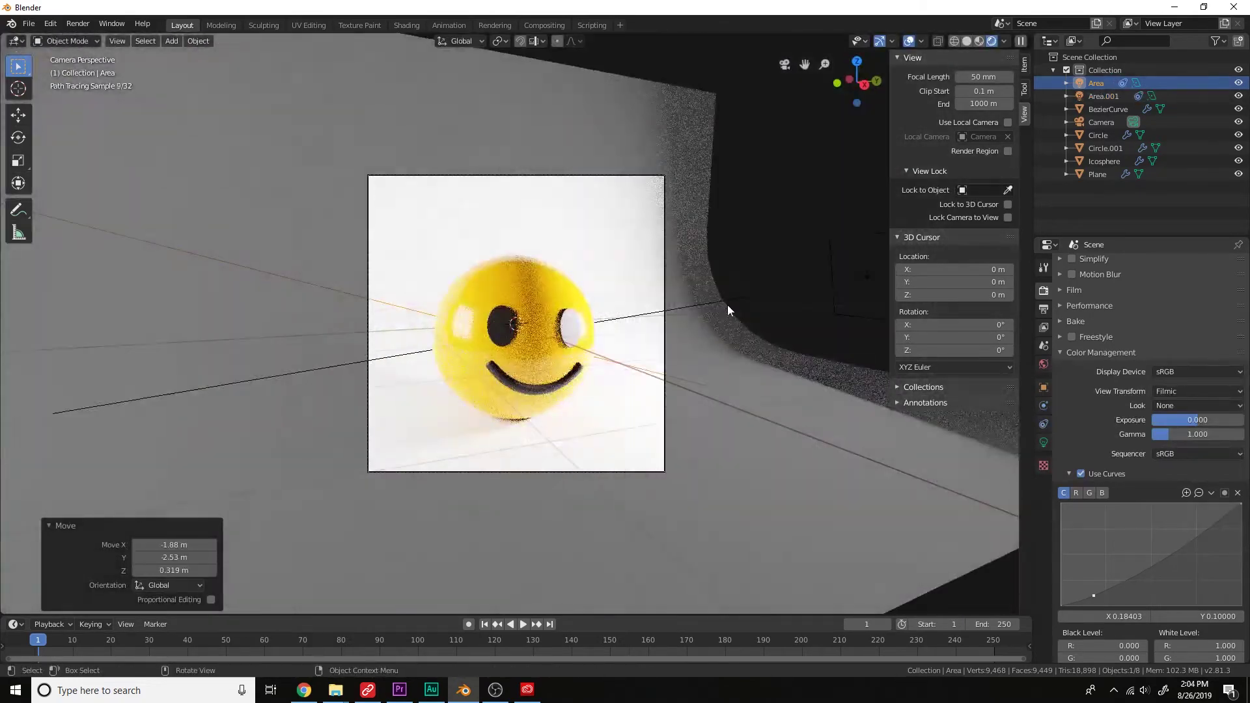
# Reposition the Area.001 light, shifting it about 1.44 m along Y and 0.3 m along Z.
pyautogui.scroll(-3, 682, 331)
pyautogui.moveTo(682, 332); pyautogui.dragTo(635, 352, button='middle')
pyautogui.click(673, 390)
pyautogui.click(673, 385)
pyautogui.press('g')
pyautogui.click(744, 365)
pyautogui.press('KP_0')
pyautogui.press('g')
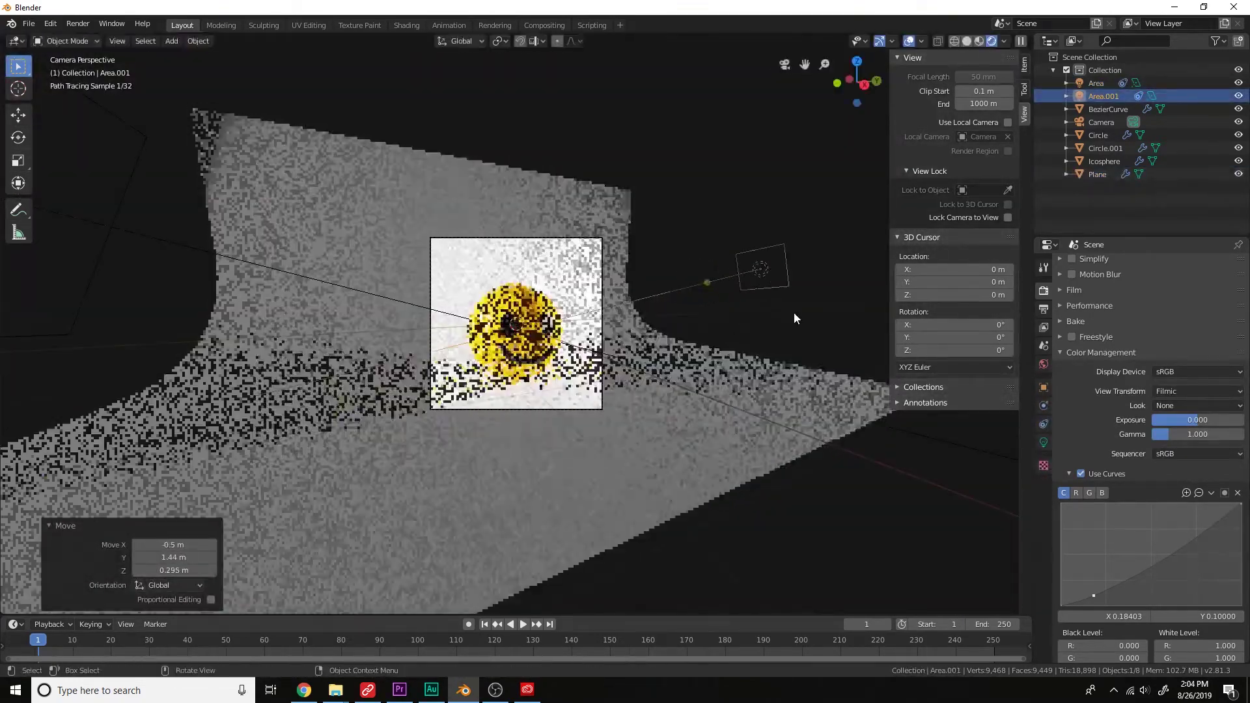
pyautogui.scroll(4, 790, 320)
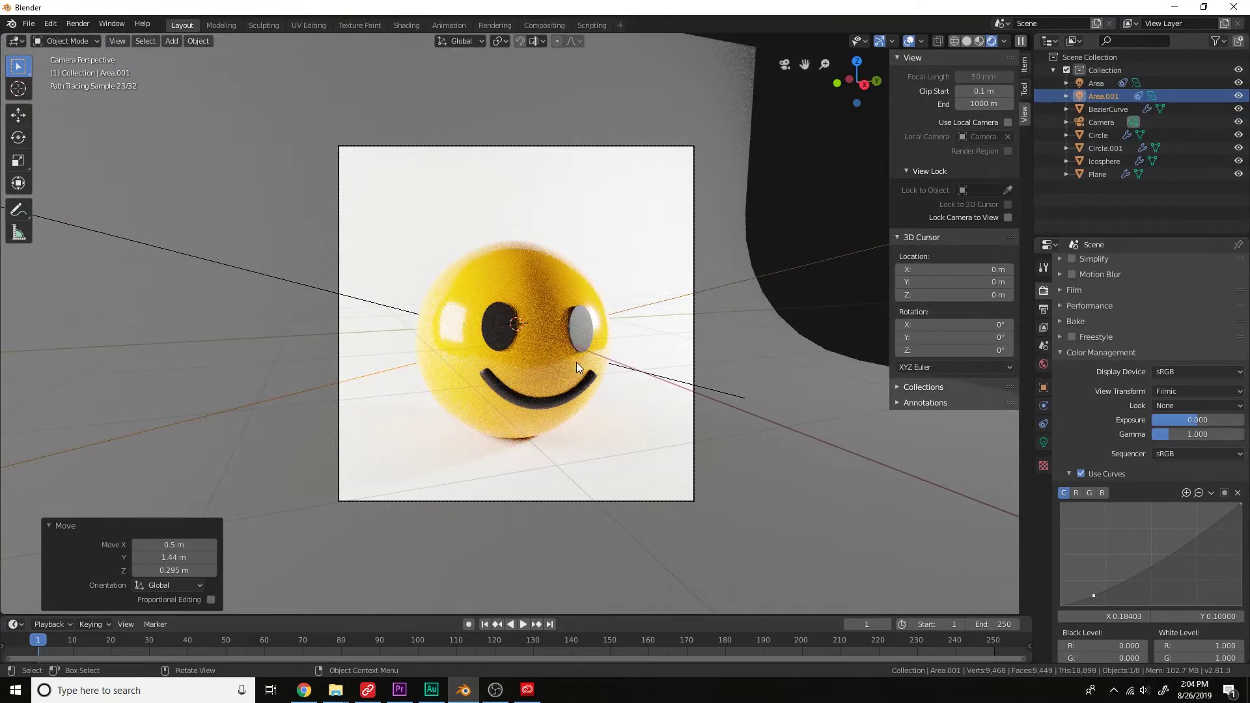
# Adjust the color management curve's dark point to about X 0.167, Y 0.125.
pyautogui.click(577, 363)
pyautogui.moveTo(1092, 595); pyautogui.dragTo(1088, 593)
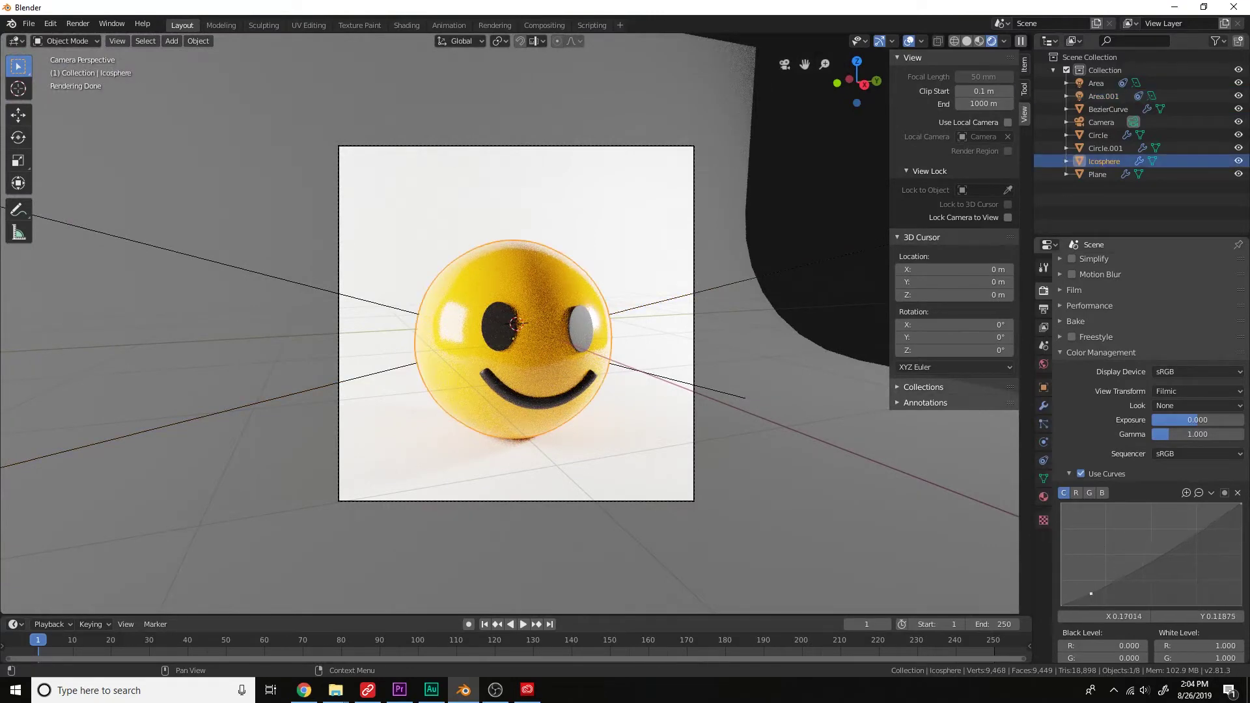
pyautogui.click(696, 420)
pyautogui.click(523, 319)
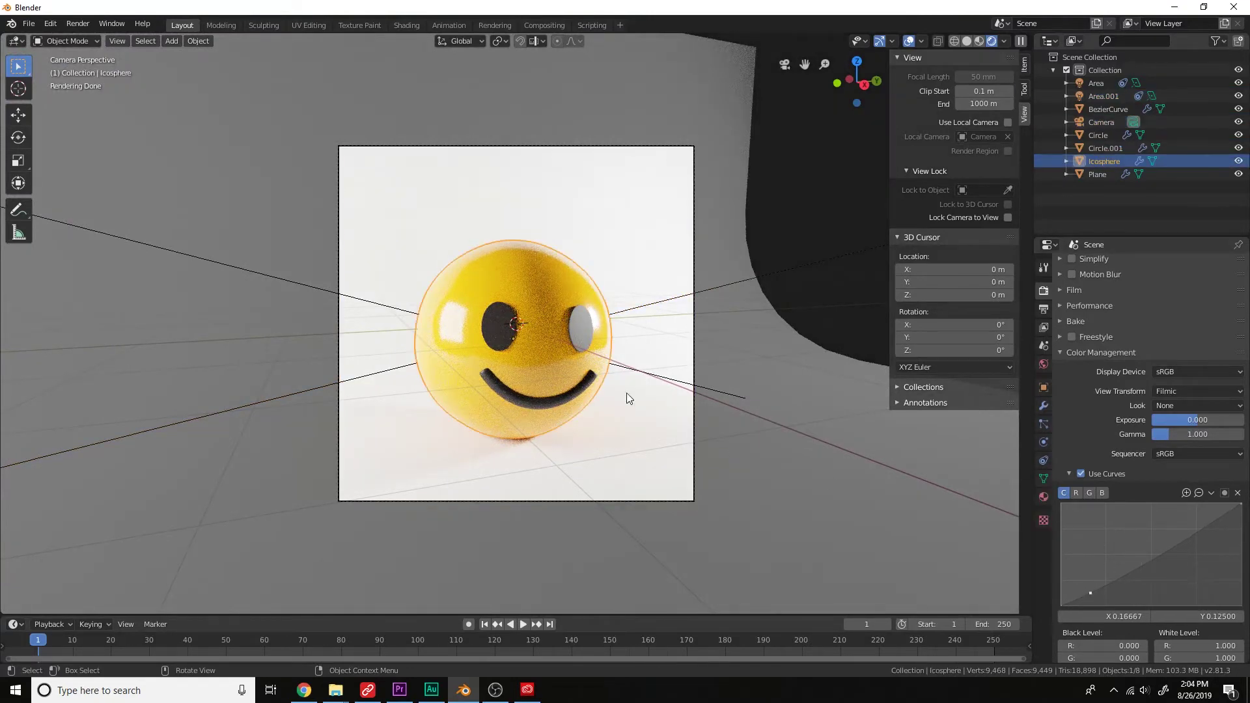
# Lower the roughness of the smile and eye material to 0.258.
pyautogui.click(589, 380)
pyautogui.click(1043, 497)
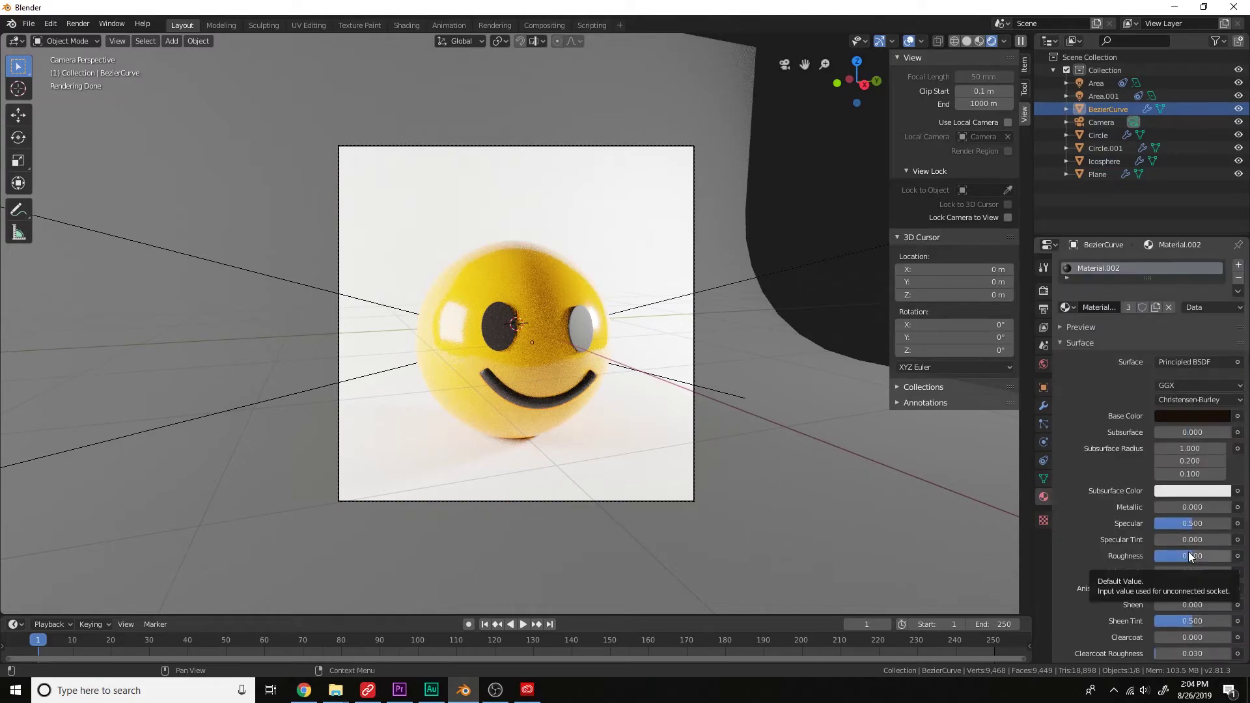
pyautogui.moveTo(1195, 558); pyautogui.dragTo(1178, 559)
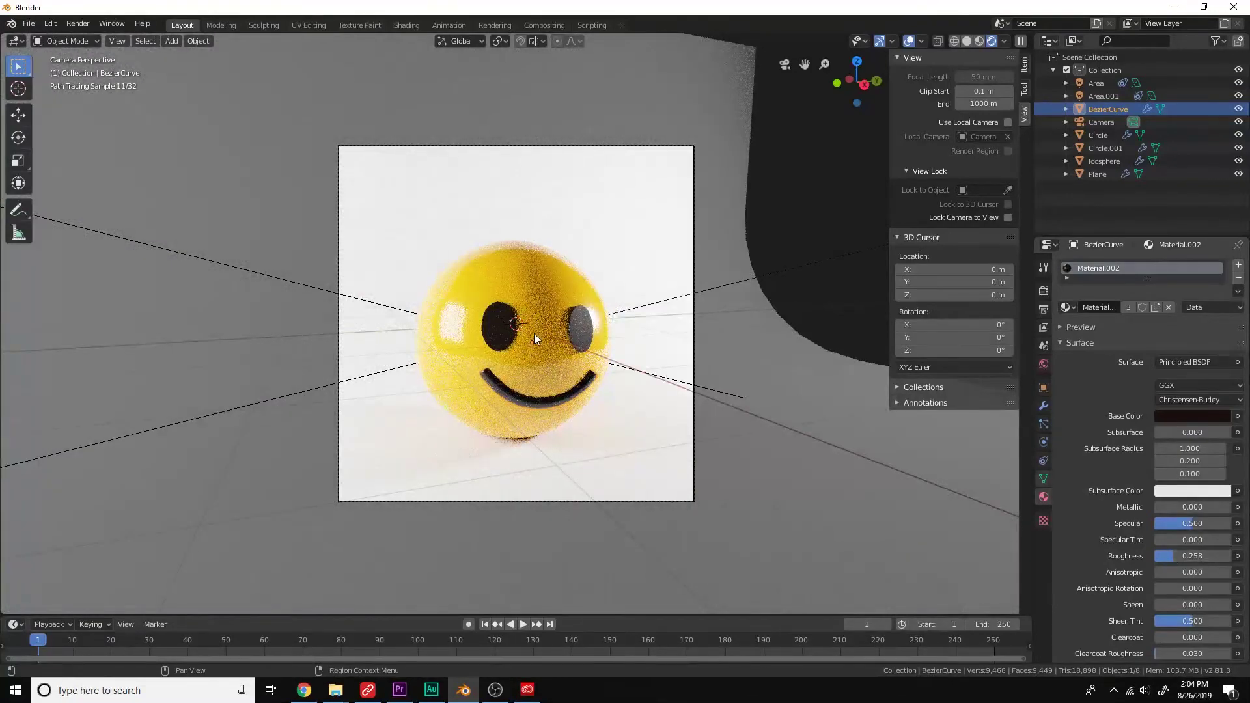
# Select the yellow sphere, replace the timeline with the Shader Editor and enlarge that area.
pyautogui.click(537, 337)
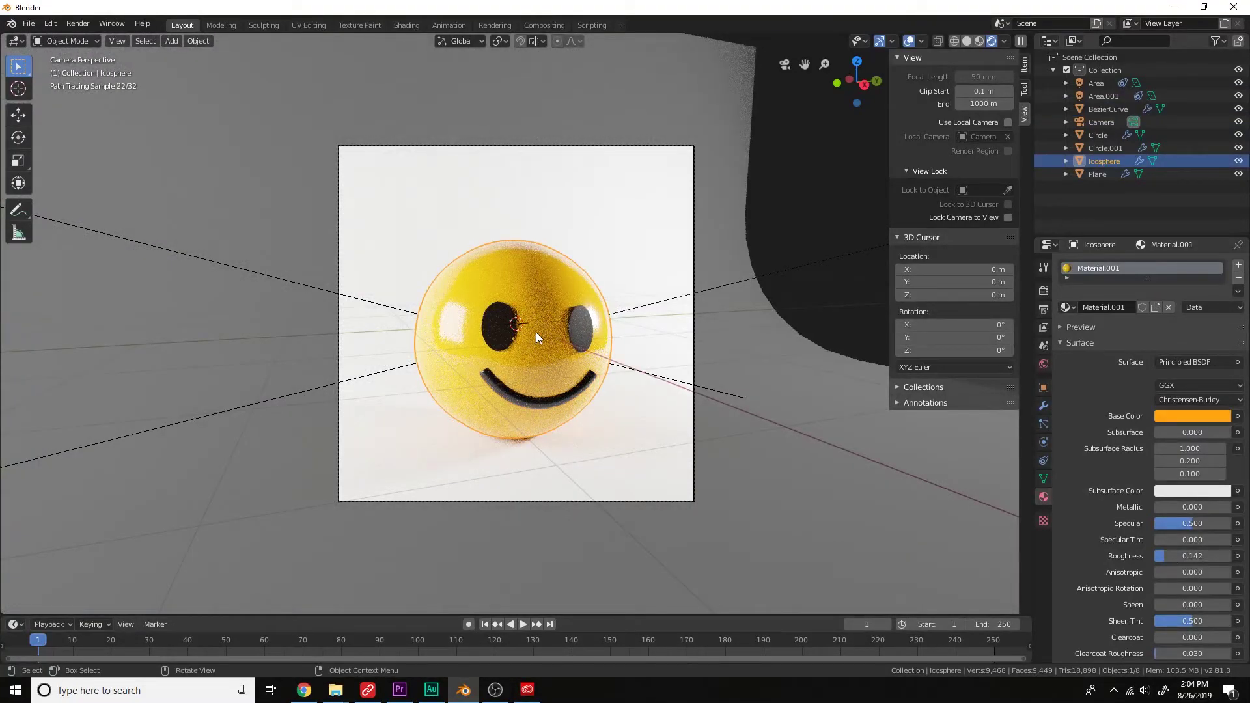
pyautogui.click(13, 623)
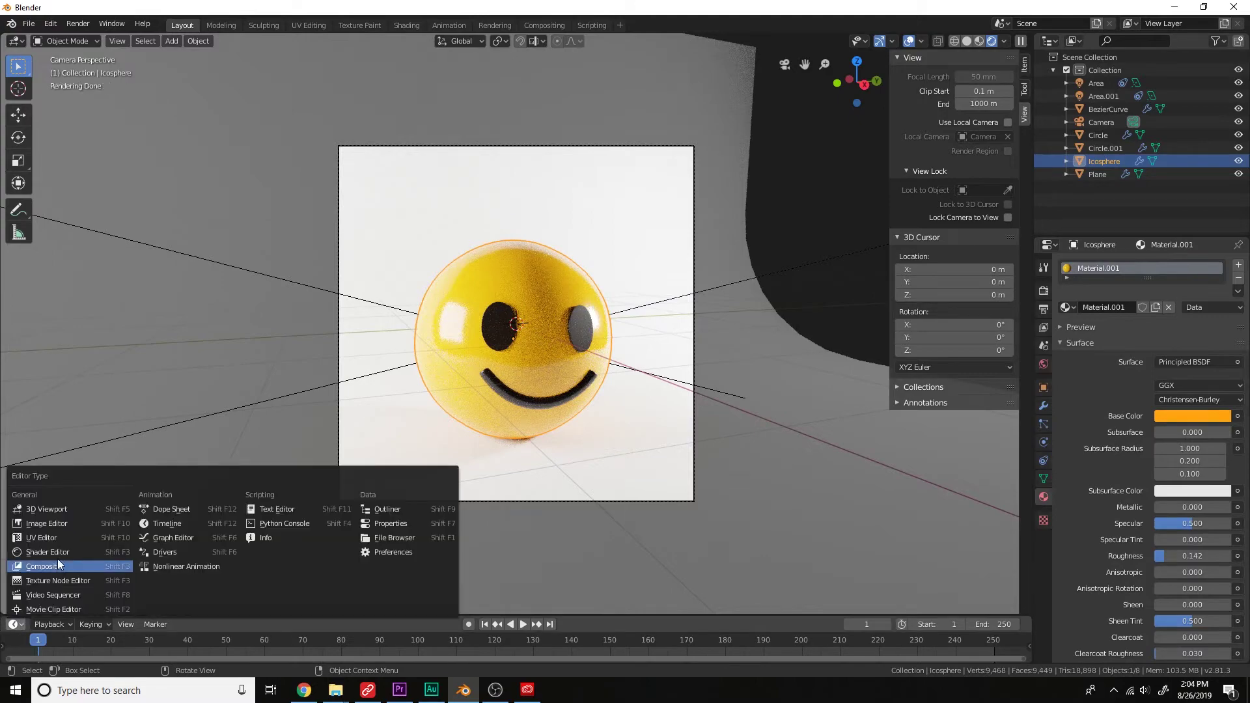
pyautogui.click(57, 559)
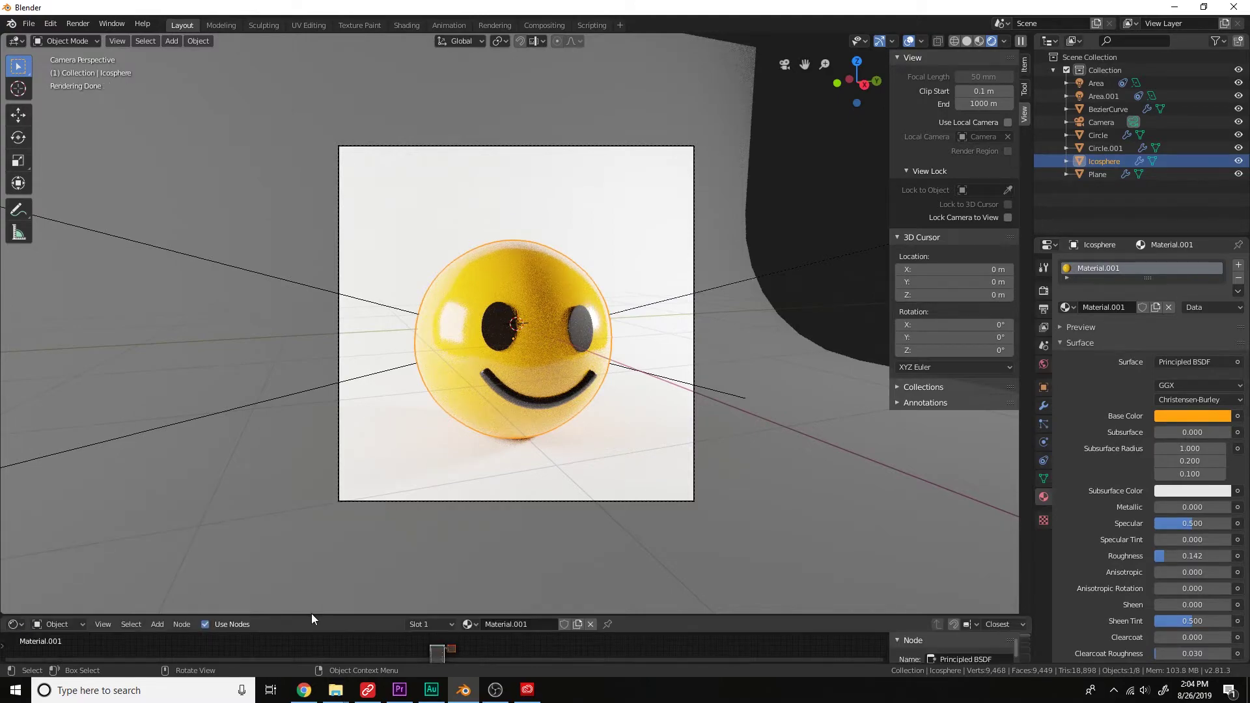
pyautogui.moveTo(311, 616); pyautogui.dragTo(312, 368)
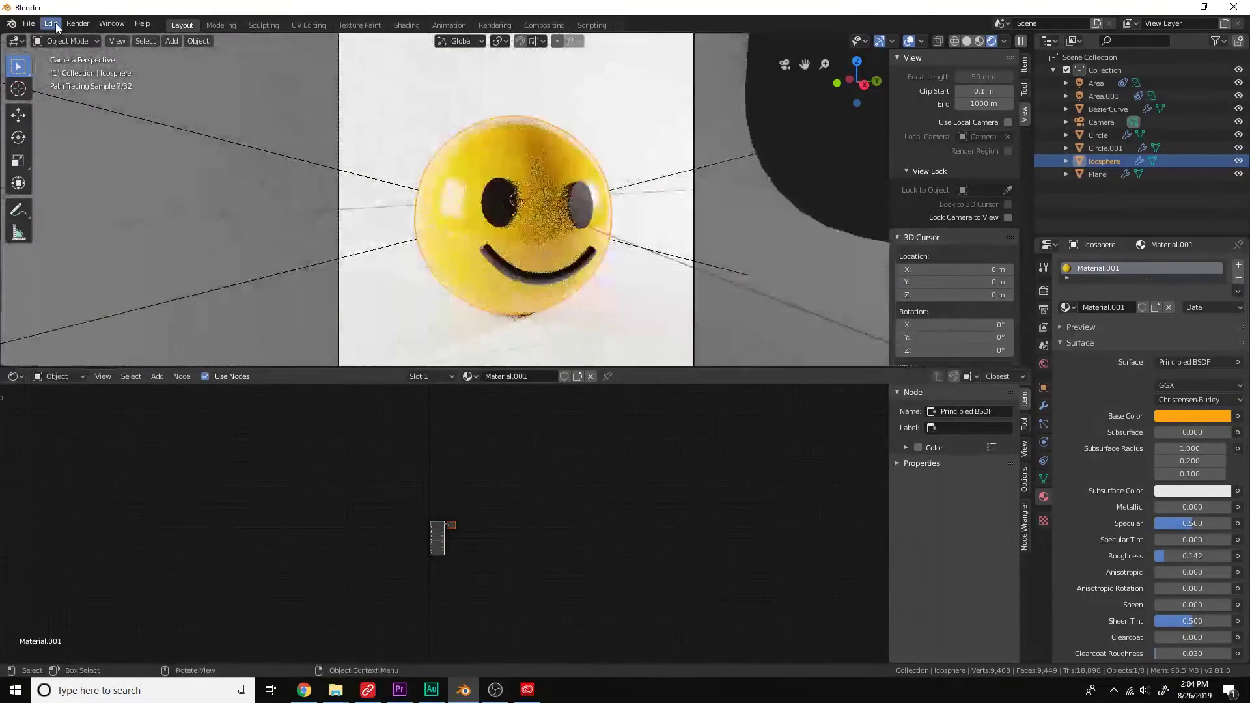
# Search the add-on preferences for "node" to check whether Node Wrangler is enabled.
pyautogui.click(50, 24)
pyautogui.click(87, 196)
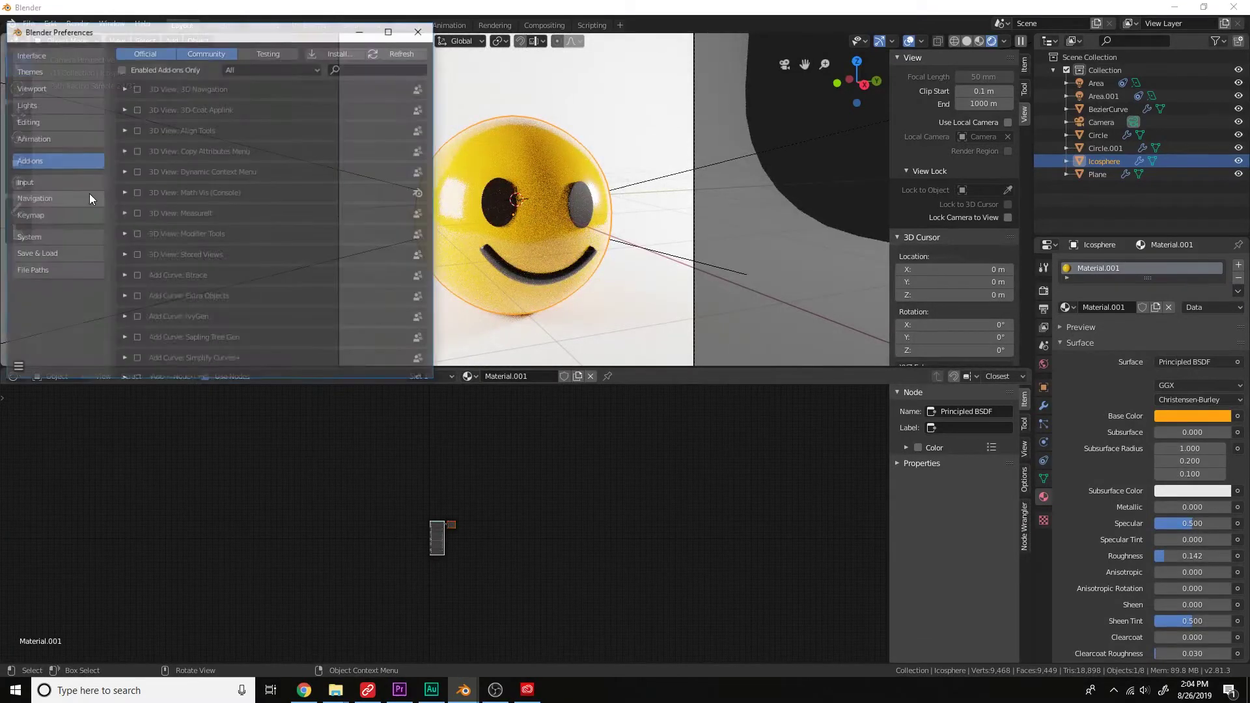
pyautogui.write('node')
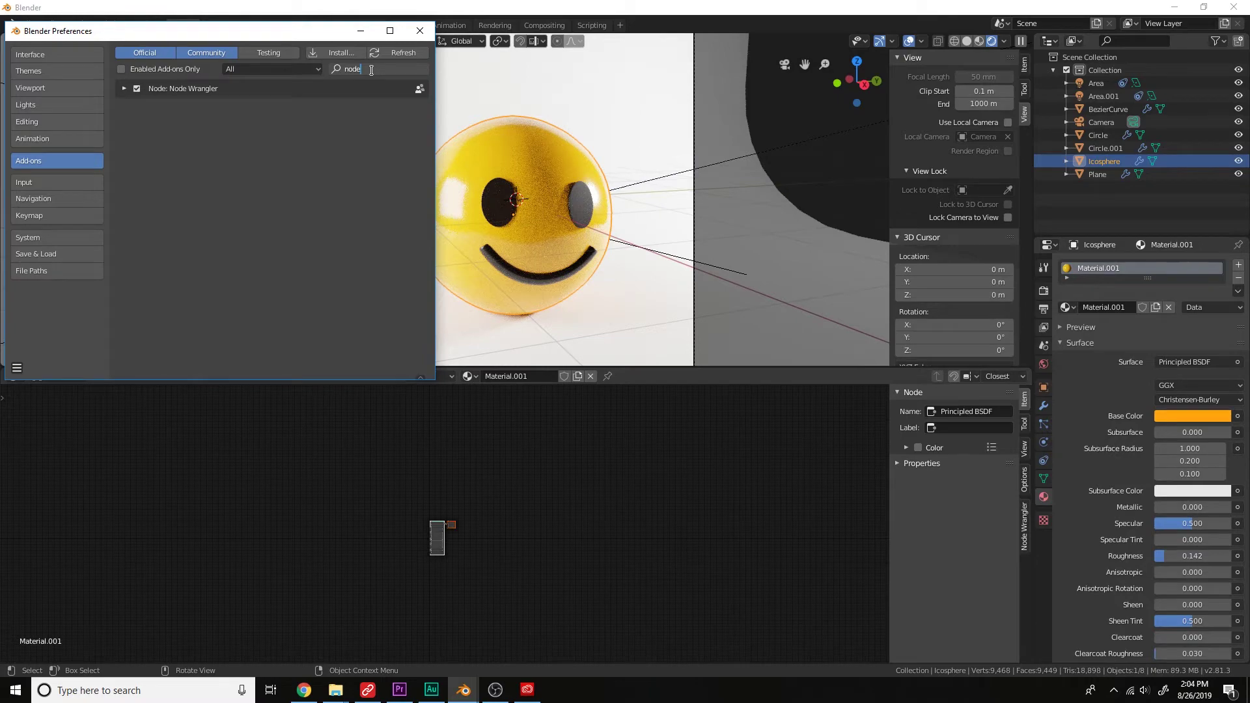
pyautogui.click(392, 470)
# Add a Noise Texture node to the sphere's material and preview its color through a Viewer node.
pyautogui.press('Home')
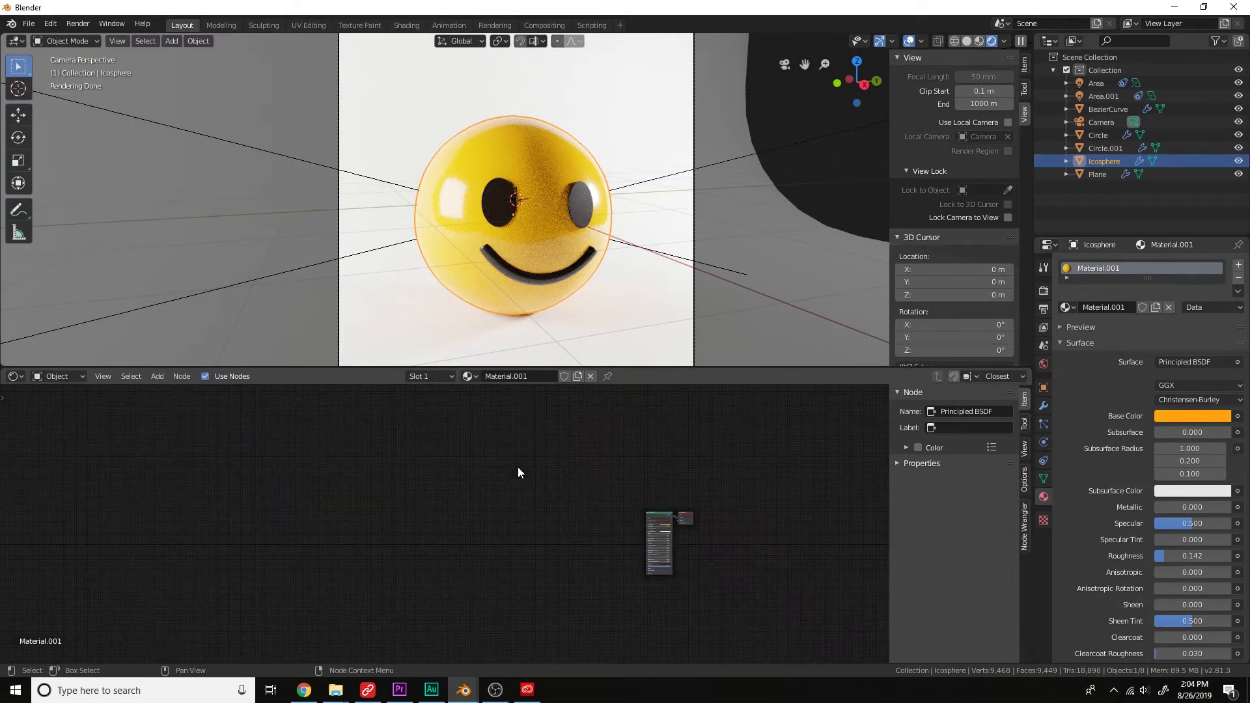
pyautogui.hotkey('shift', 'a')
pyautogui.click(518, 467)
pyautogui.write('noise')
pyautogui.press('Return')
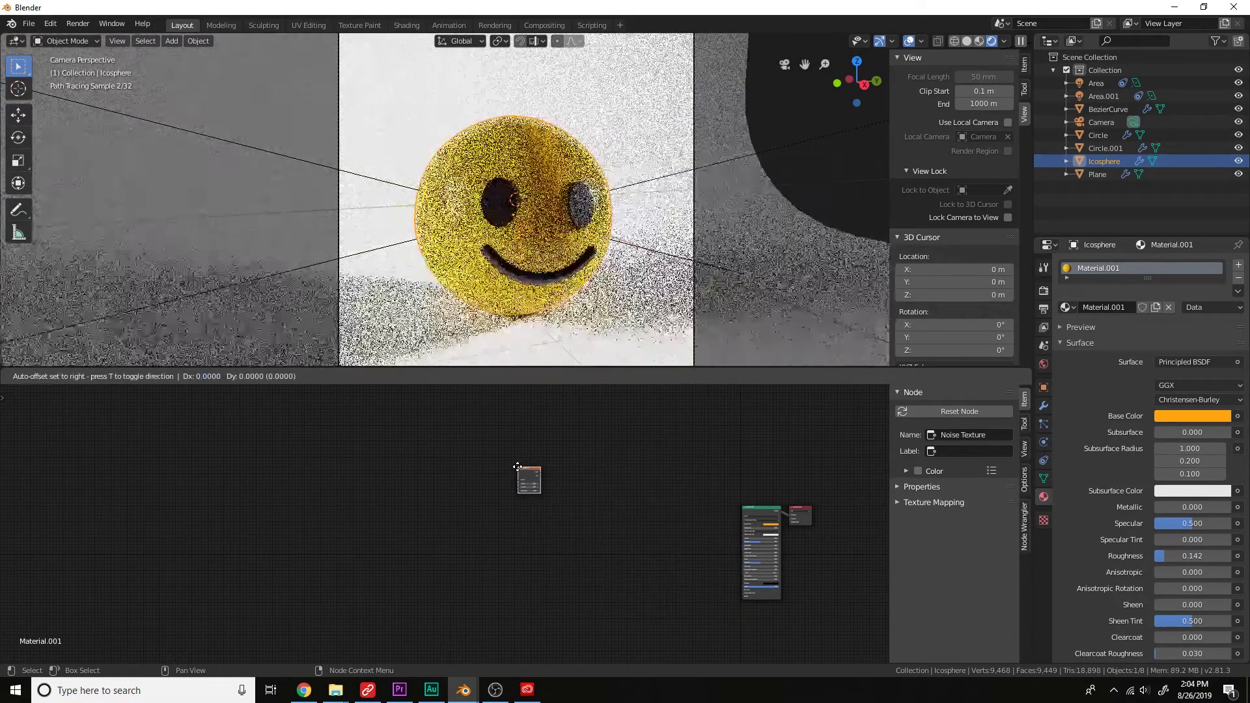
pyautogui.click(518, 529)
pyautogui.keyDown('ctrl'); pyautogui.keyDown('shift'); pyautogui.click(528, 512); pyautogui.keyUp('shift'); pyautogui.keyUp('ctrl')
pyautogui.moveTo(583, 500); pyautogui.dragTo(512, 511, button='middle')
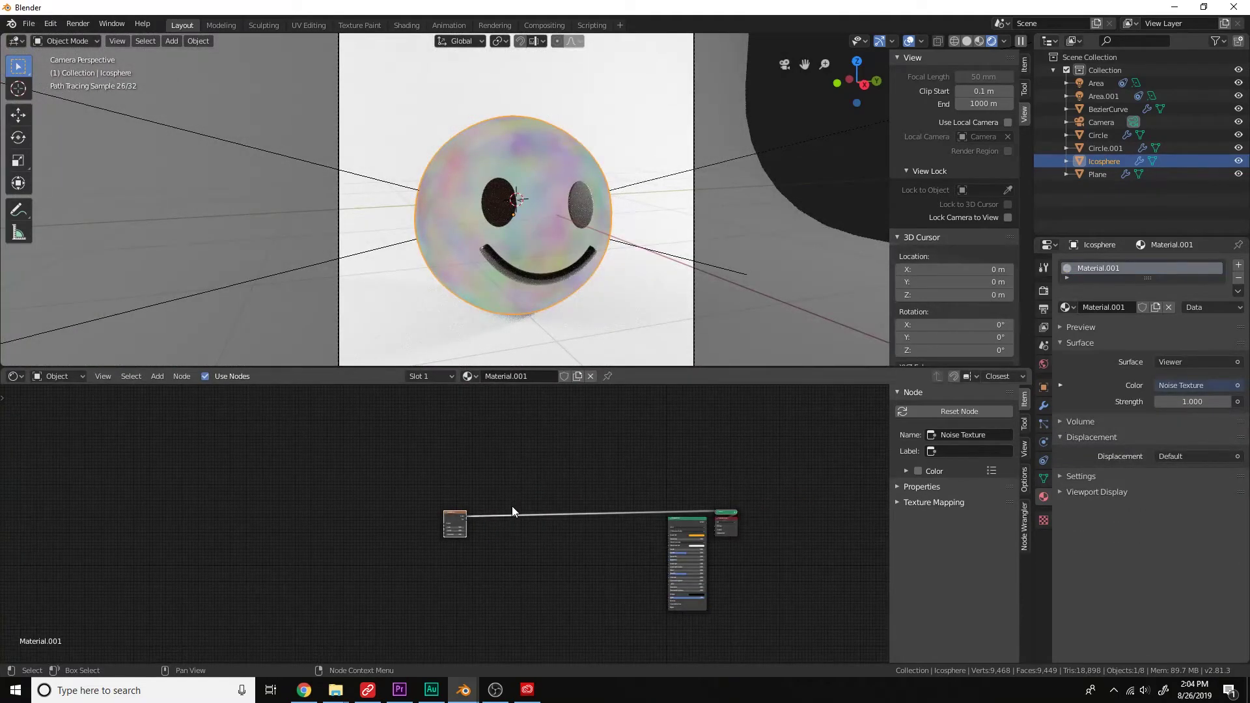
# Insert a Bump node between the Noise Texture and the Viewer, with the noise color feeding its Height.
pyautogui.scroll(6, 512, 507)
pyautogui.hotkey('shift', 'a')
pyautogui.click(556, 453)
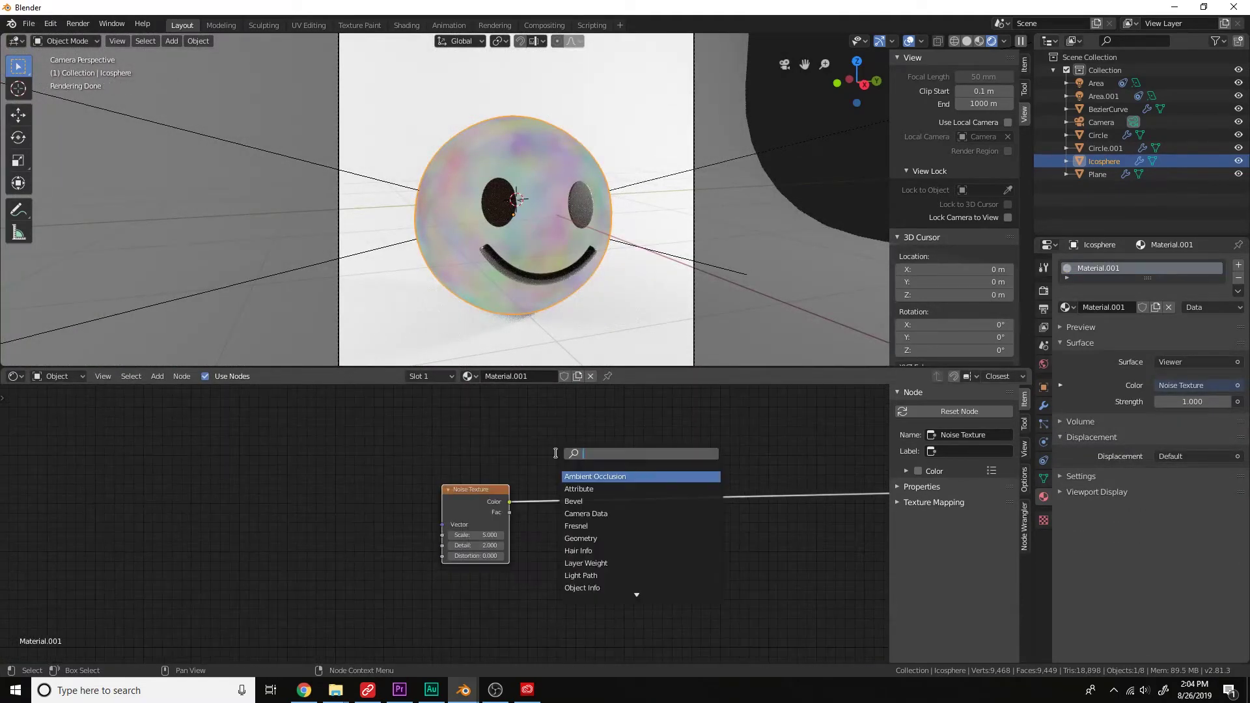
pyautogui.write('bump')
pyautogui.press('Return')
pyautogui.click(594, 537)
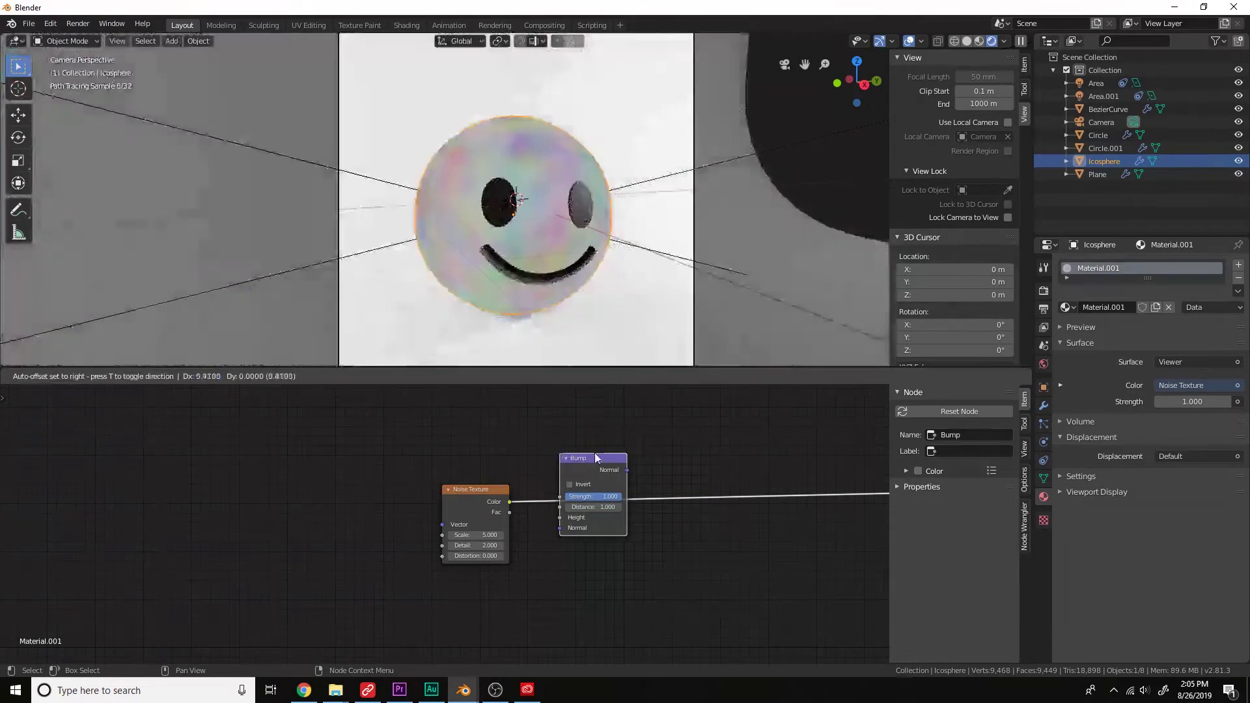
pyautogui.moveTo(594, 528); pyautogui.dragTo(596, 517)
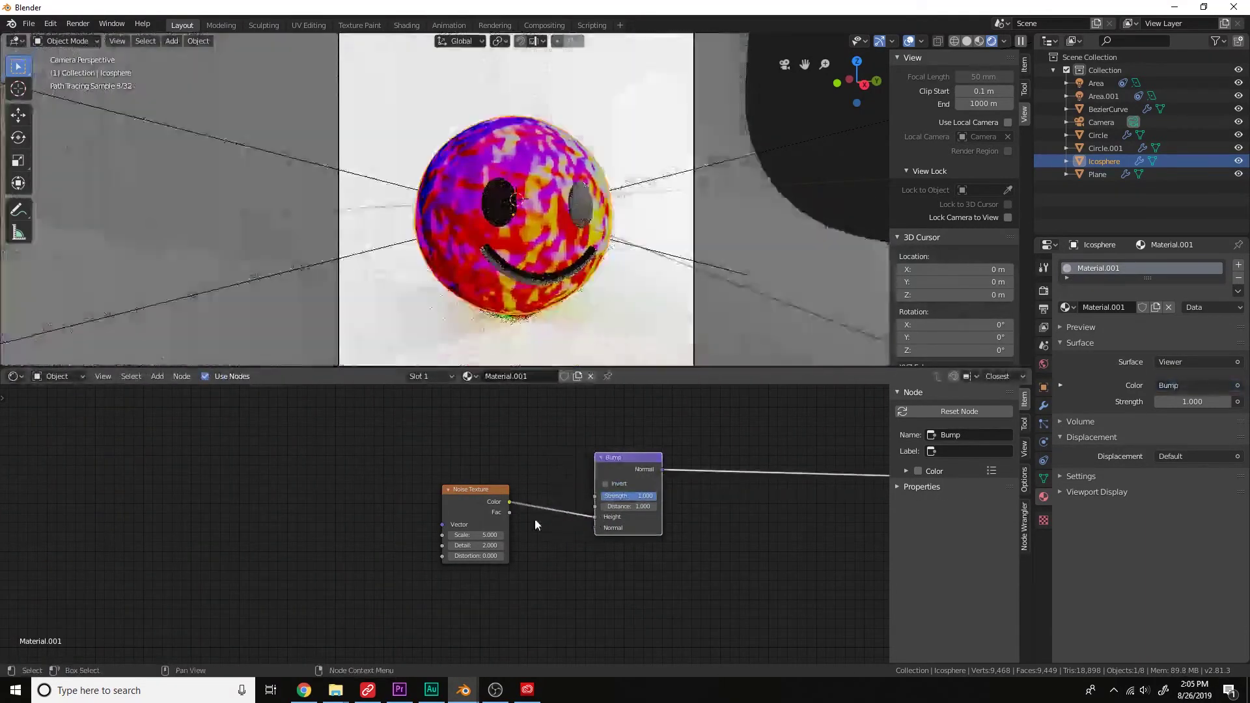
# Set the Noise Texture's scale to 1.
pyautogui.scroll(3, 514, 527)
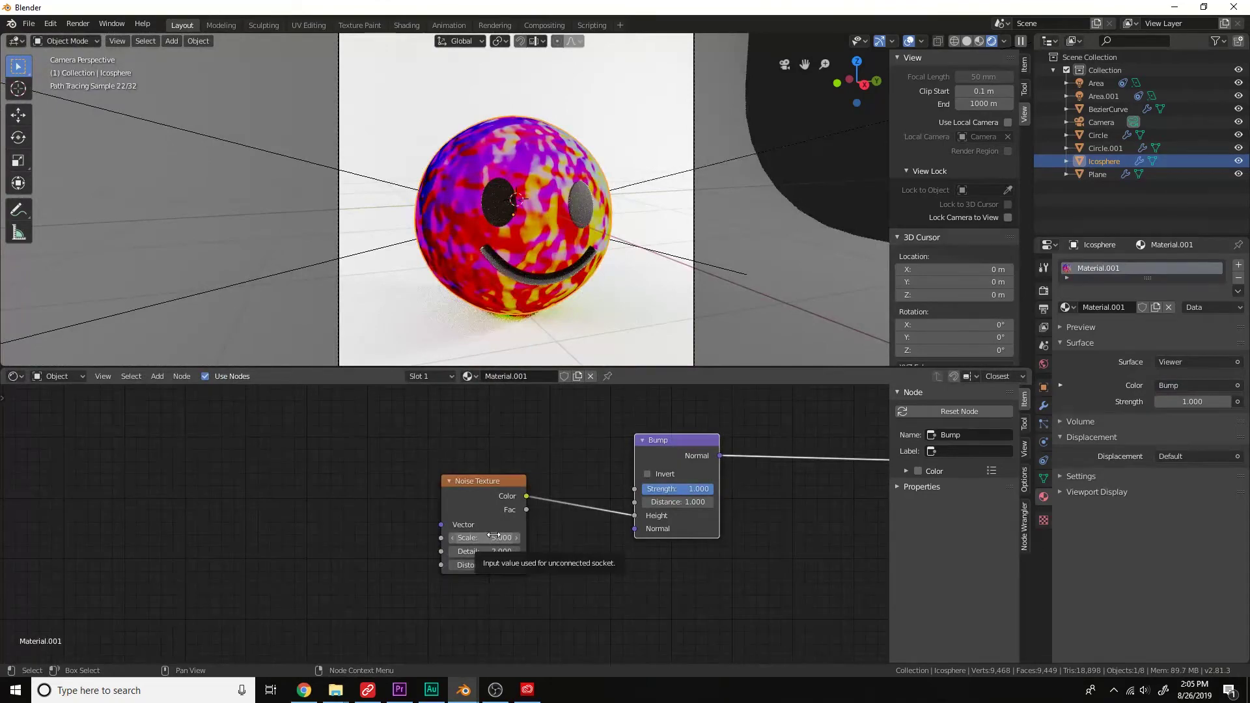
pyautogui.click(493, 537)
pyautogui.write('1')
pyautogui.press('Return')
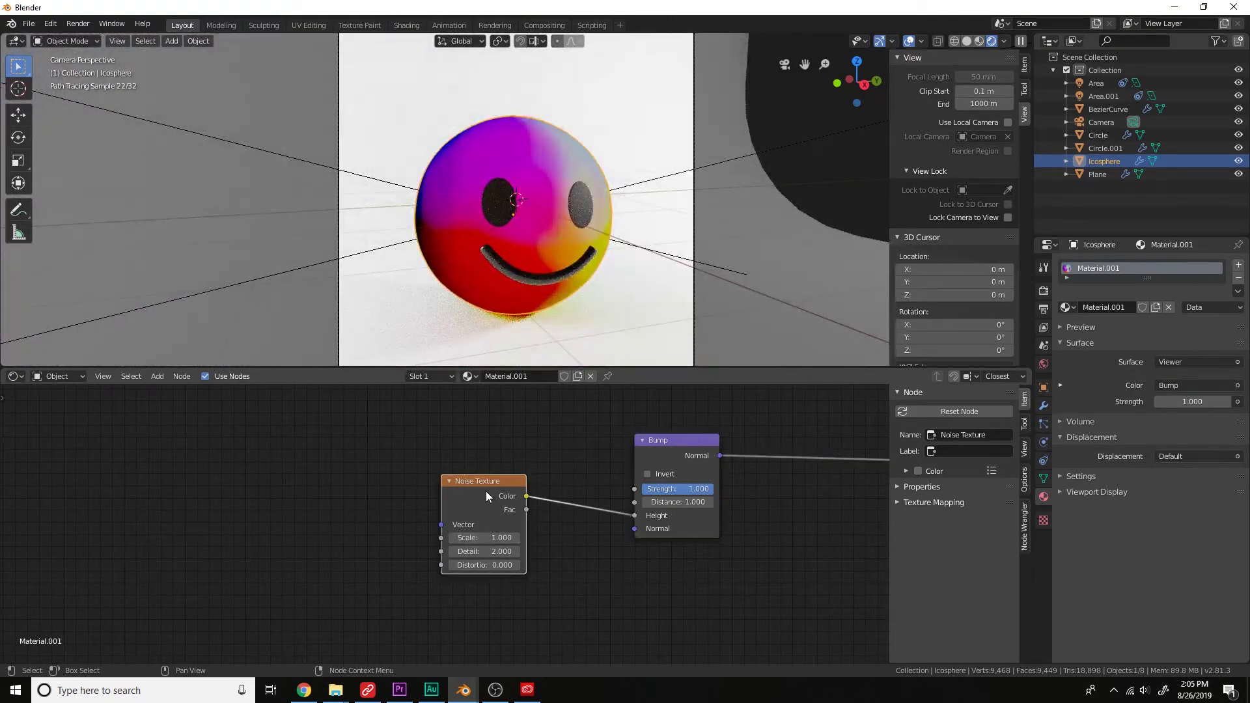
# Add a Texture Coordinate node feeding its Object output directly into the Noise Texture's Vector, removing the Mapping node in between.
pyautogui.hotkey('ctrl', 't')
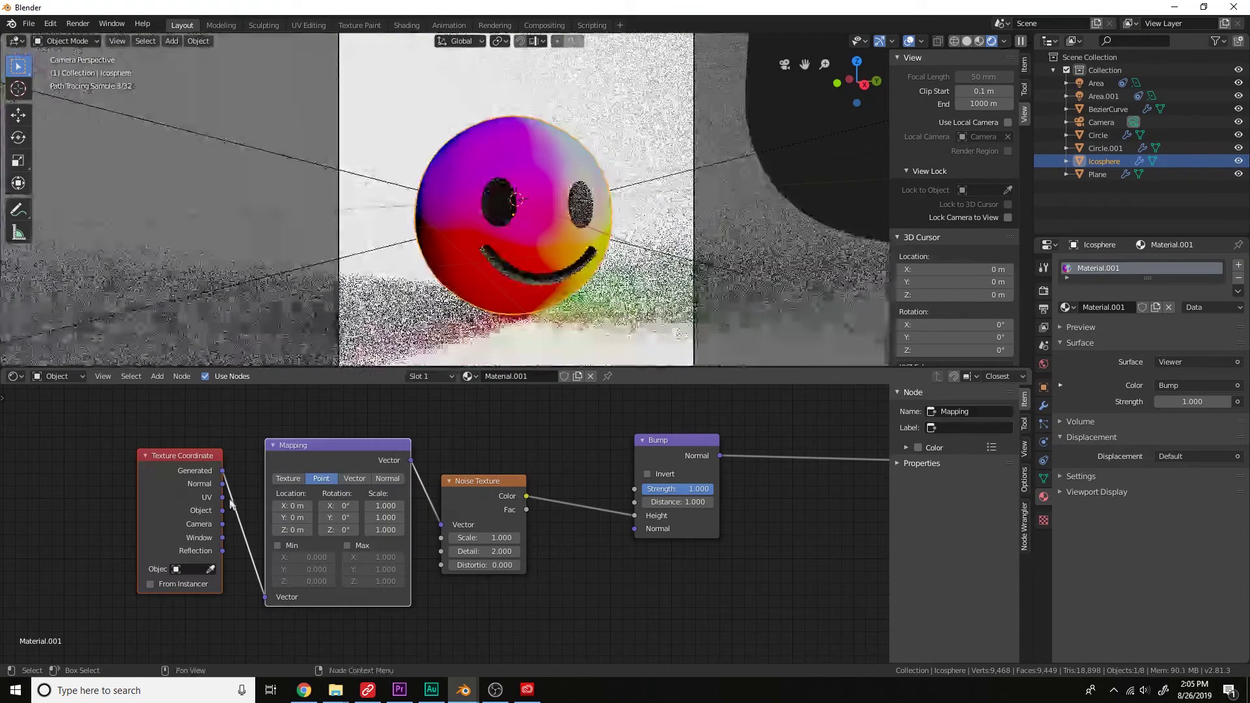
pyautogui.moveTo(223, 512); pyautogui.dragTo(443, 523)
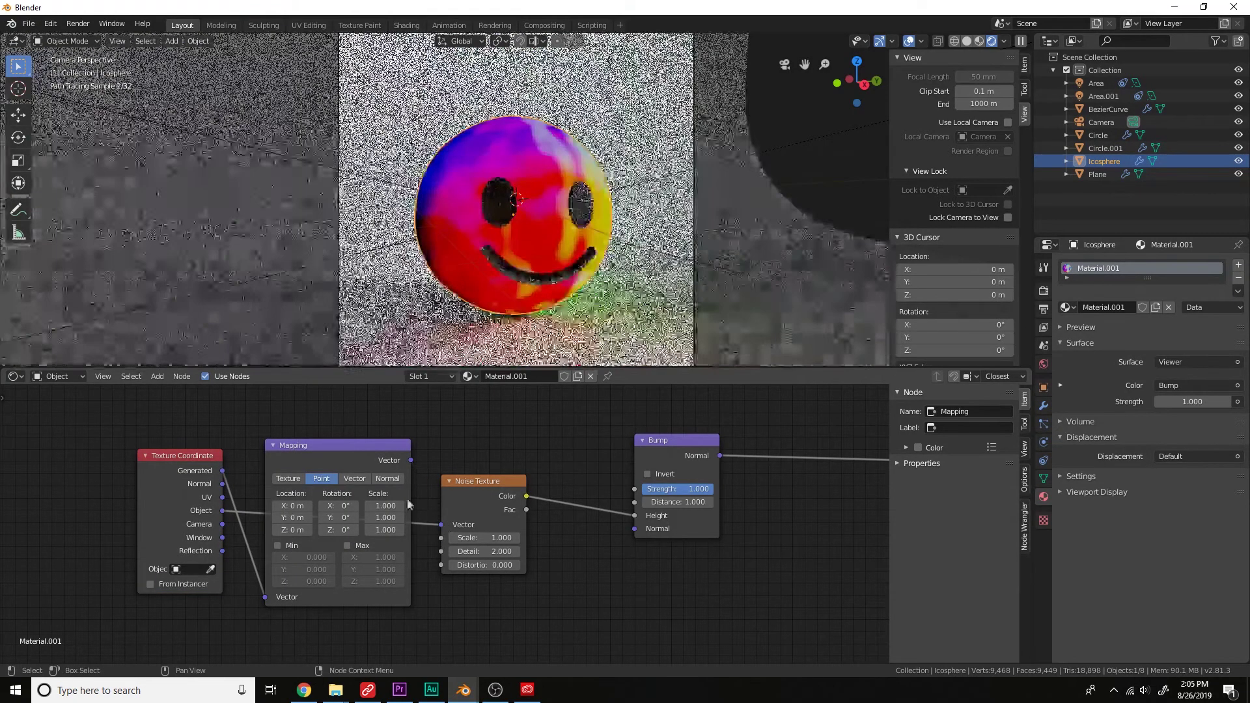
pyautogui.press('x')
# Set the Noise Texture's scale to 0.5.
pyautogui.click(481, 538)
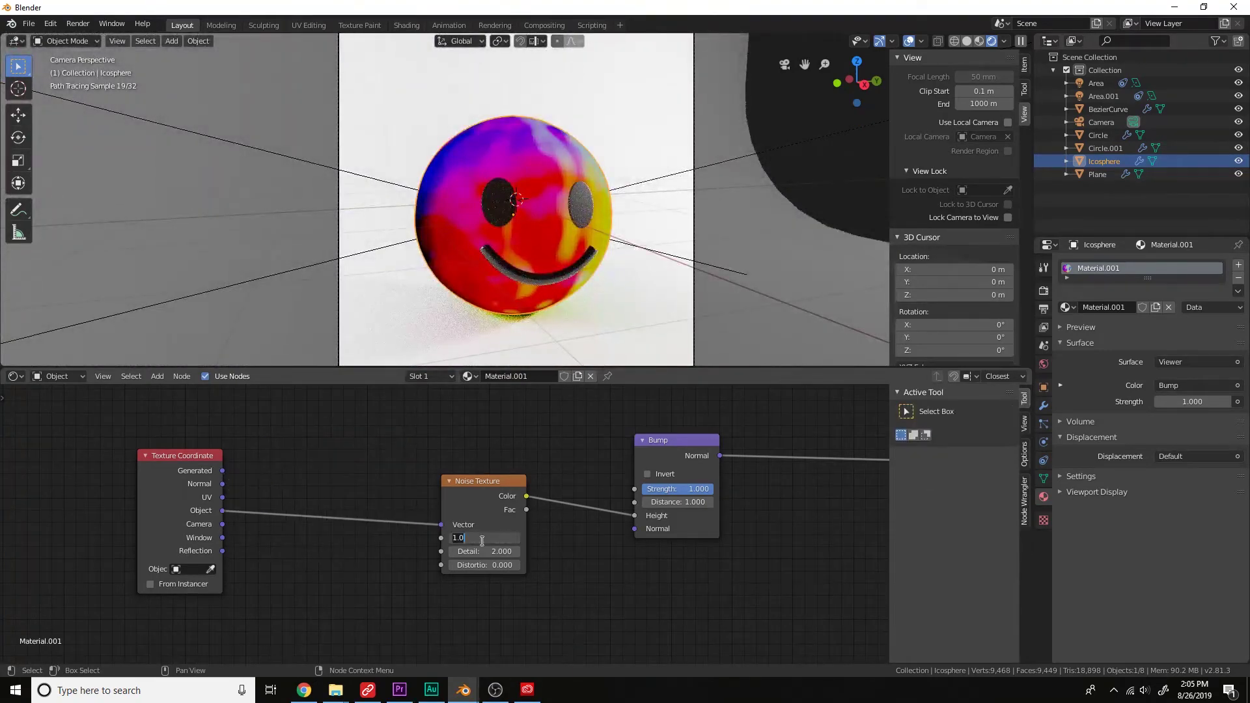
pyautogui.write('0.5')
pyautogui.press('Return')
# Connect the Bump output to the Principled BSDF's Normal, restore the shader to the material output and move it closer to the Bump node.
pyautogui.scroll(-2, 533, 545)
pyautogui.moveTo(533, 546); pyautogui.dragTo(349, 482, button='middle')
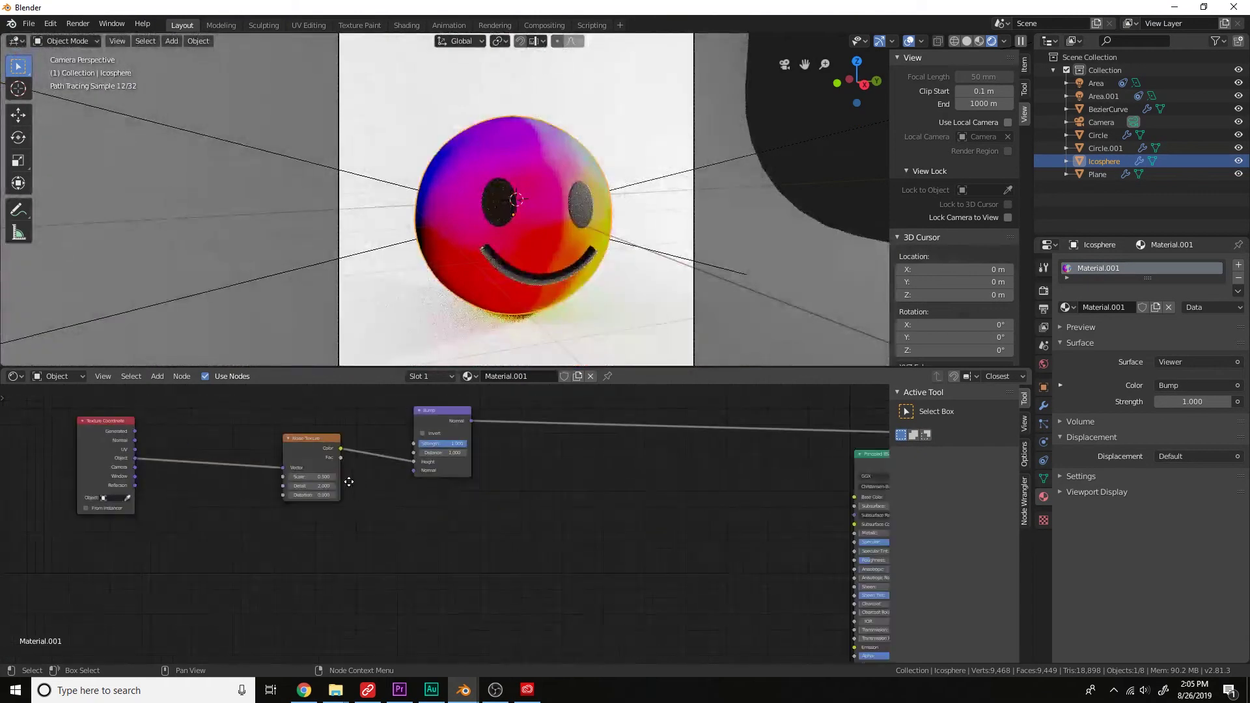
pyautogui.scroll(-2, 349, 482)
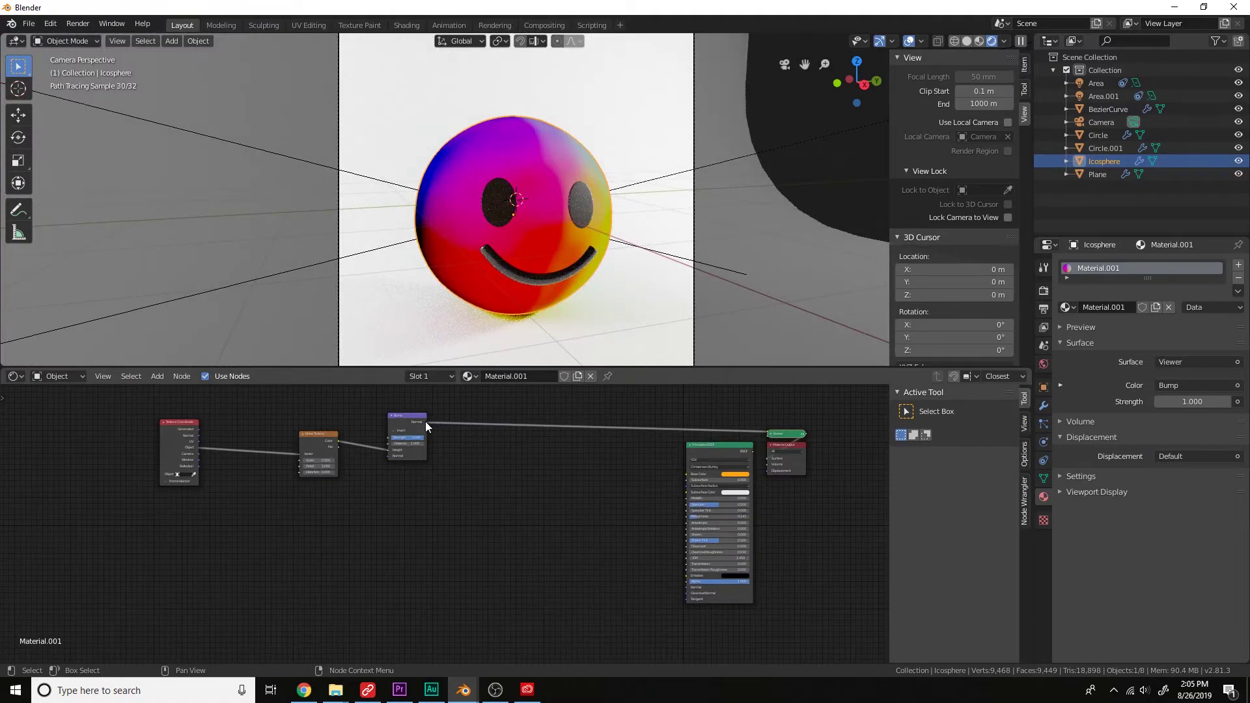
pyautogui.moveTo(426, 421); pyautogui.dragTo(687, 587)
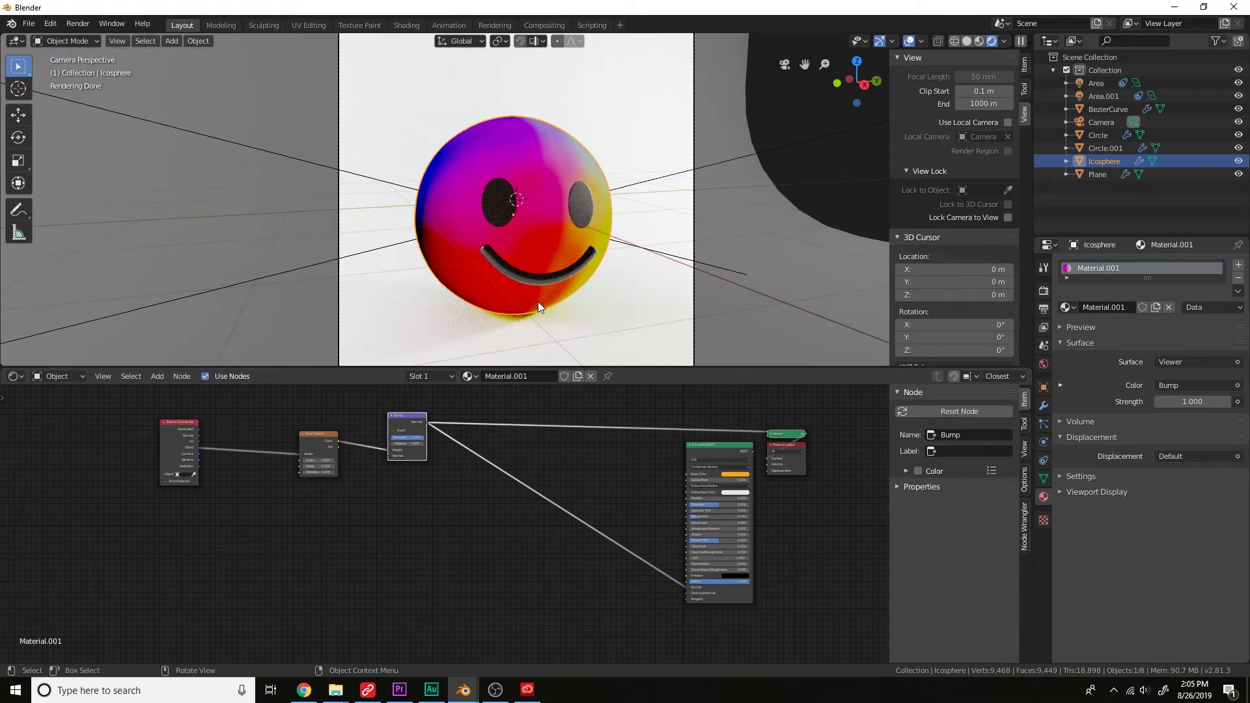
pyautogui.keyDown('ctrl'); pyautogui.keyDown('shift'); pyautogui.click(720, 451); pyautogui.keyUp('shift'); pyautogui.keyUp('ctrl')
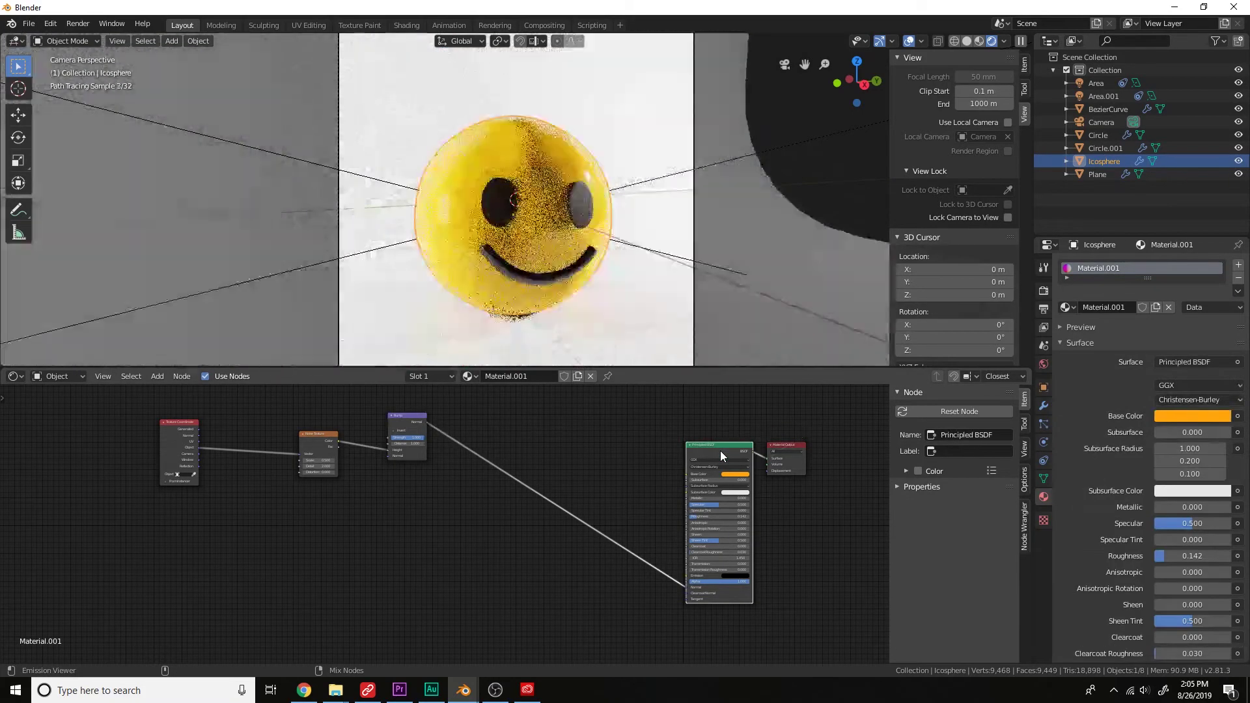
pyautogui.press('g')
pyautogui.click(610, 441)
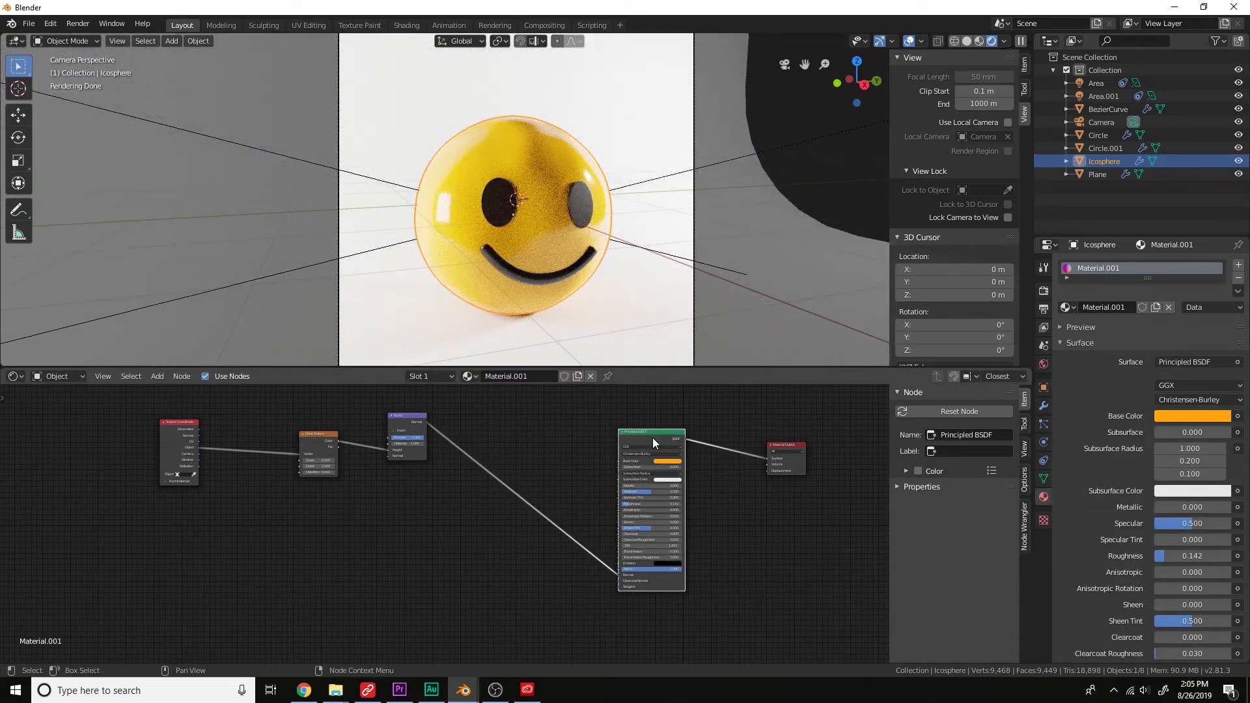
# Reduce the Bump node's strength to about 0.275.
pyautogui.moveTo(648, 439); pyautogui.dragTo(710, 494, button='middle')
pyautogui.scroll(13, 710, 494)
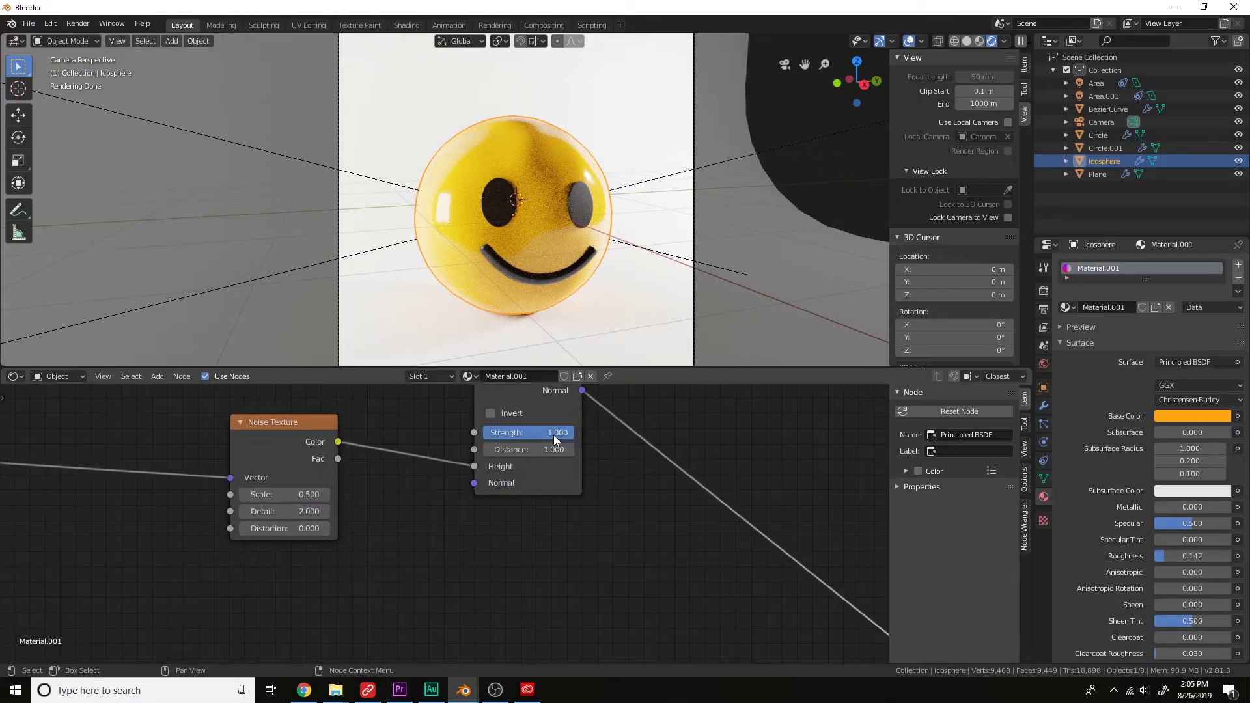
pyautogui.moveTo(555, 440); pyautogui.dragTo(508, 433)
# Duplicate the sphere's Noise Texture node, feed it the Object coordinates and preview its color through the Viewer.
pyautogui.scroll(-6, 527, 469)
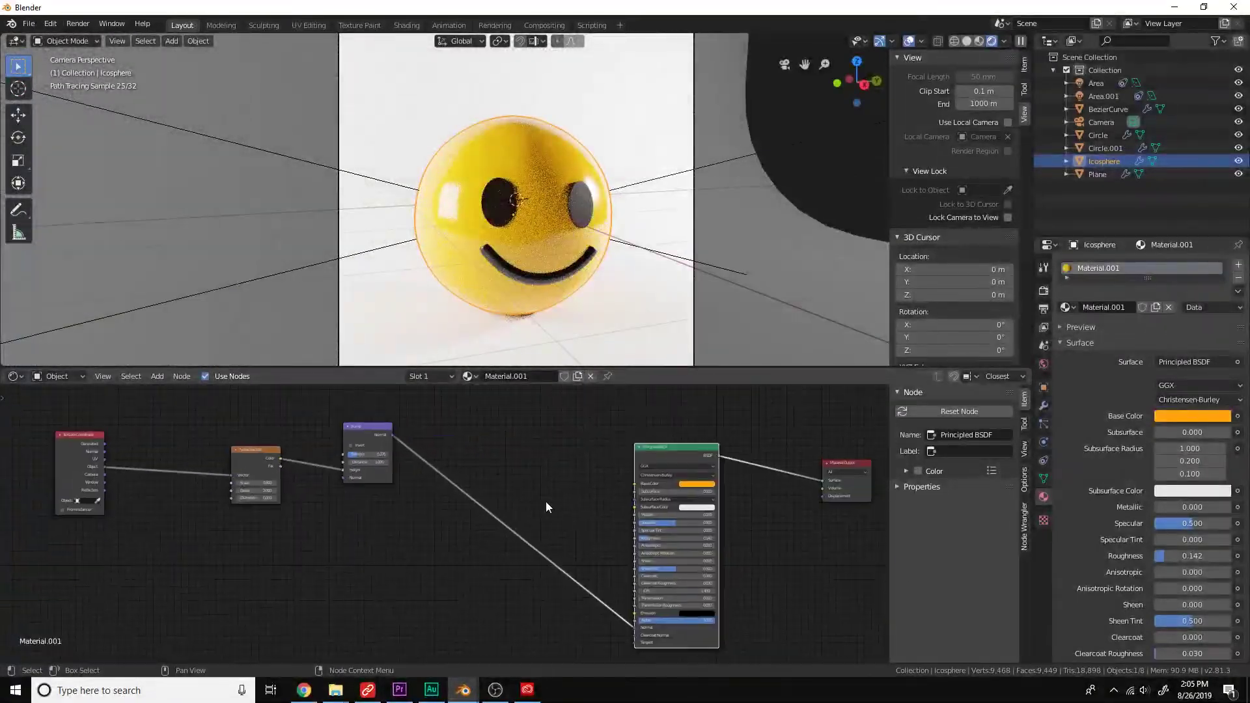
pyautogui.scroll(-4, 693, 214)
pyautogui.click(545, 212)
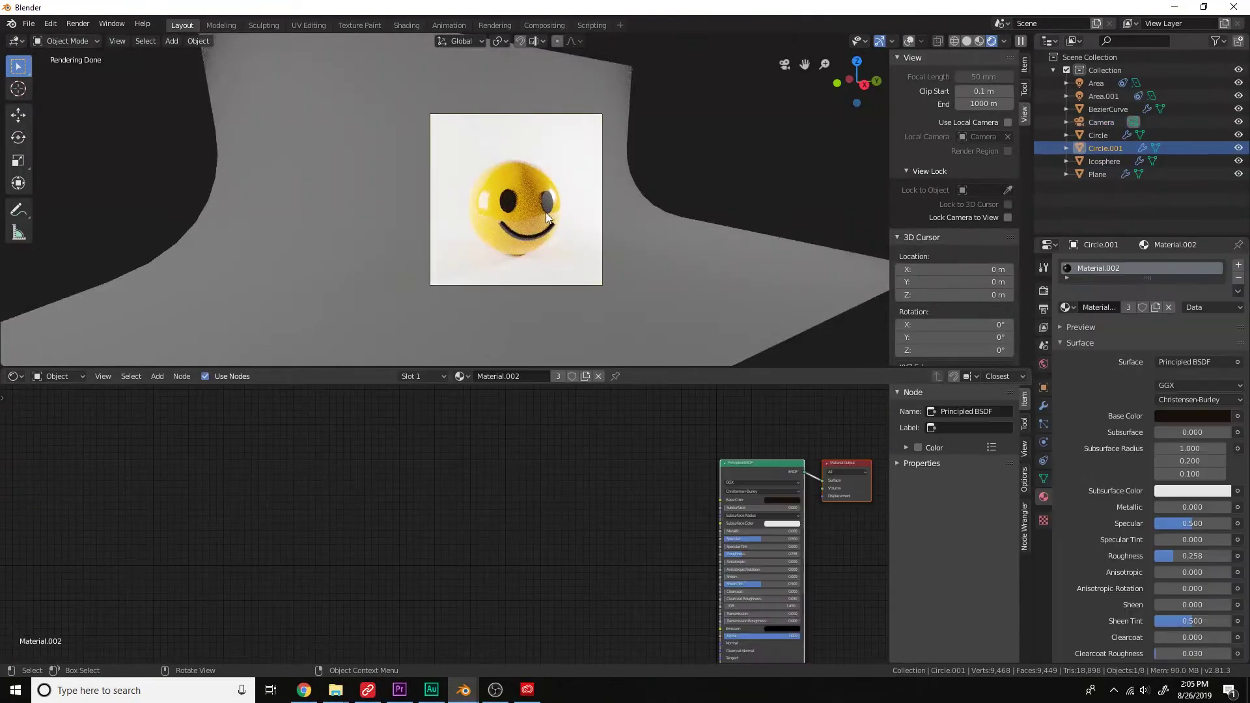
pyautogui.click(526, 201)
pyautogui.moveTo(417, 478); pyautogui.dragTo(540, 455, button='middle')
pyautogui.scroll(3, 540, 455)
pyautogui.moveTo(338, 421); pyautogui.dragTo(485, 448, button='middle')
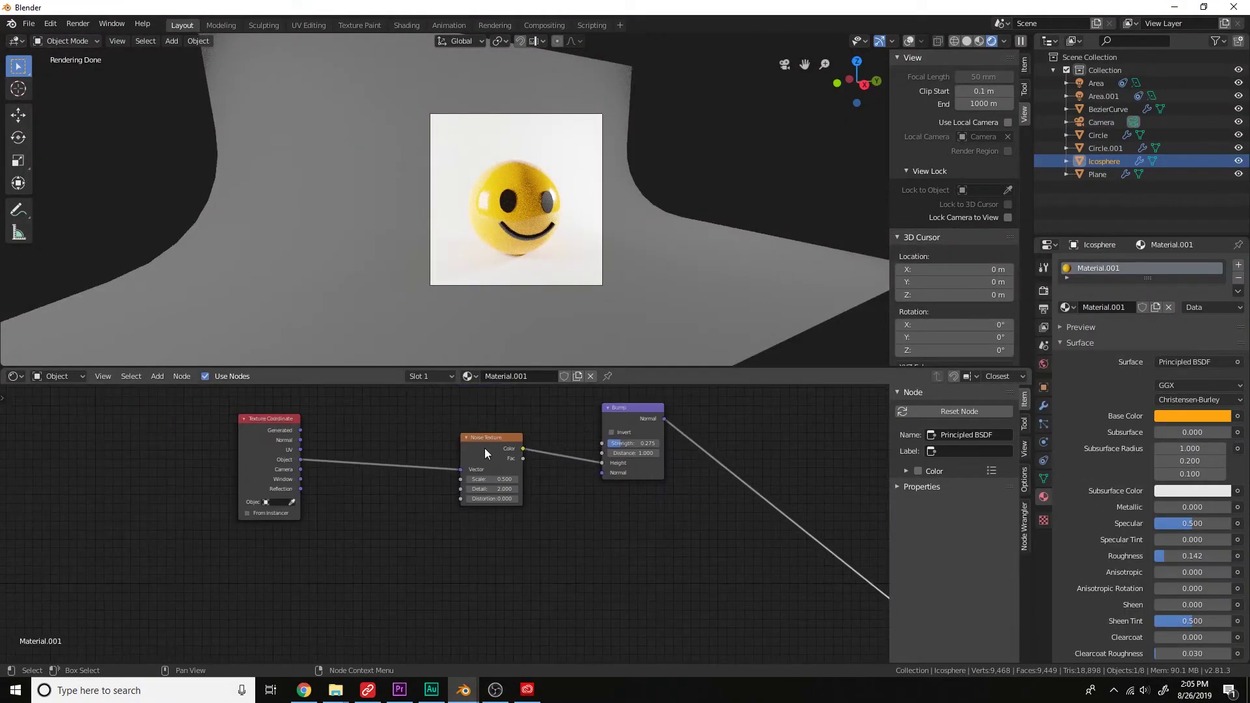
pyautogui.click(484, 448)
pyautogui.hotkey('shift', 'd')
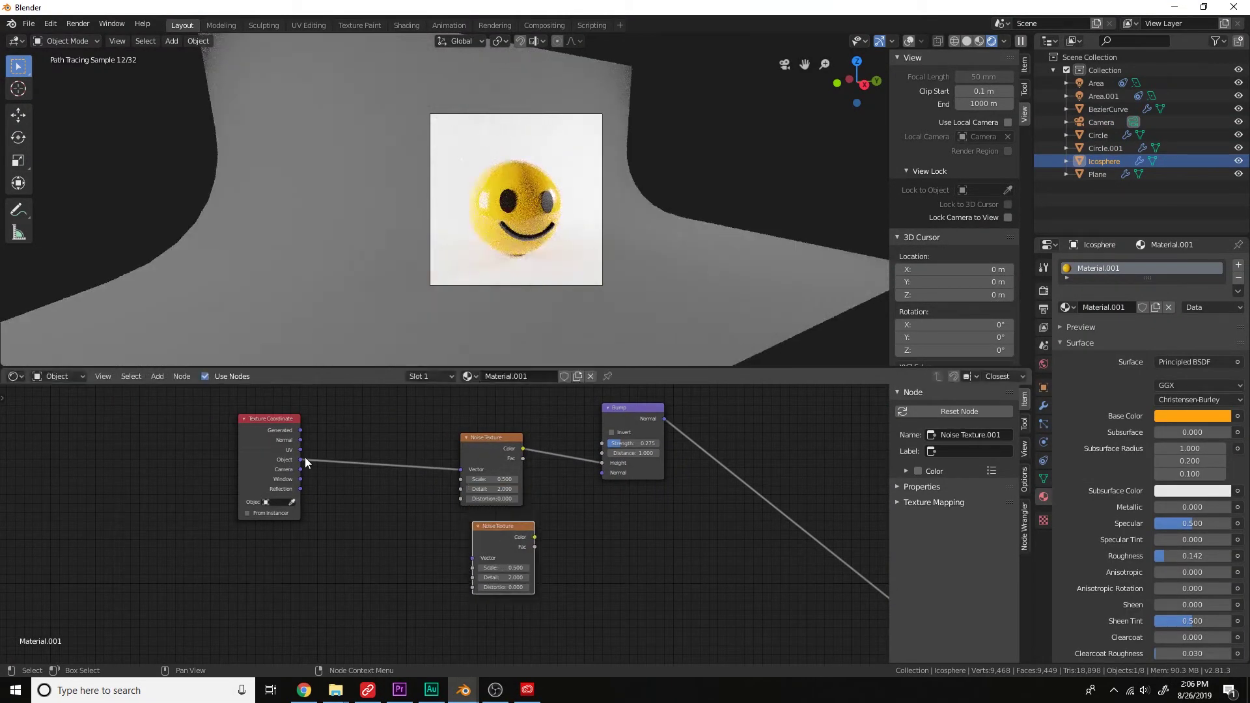
pyautogui.moveTo(305, 459); pyautogui.dragTo(472, 558)
pyautogui.keyDown('ctrl'); pyautogui.keyDown('shift'); pyautogui.click(503, 550); pyautogui.keyUp('shift'); pyautogui.keyUp('ctrl')
# Set the duplicated Noise Texture's scale to 40.
pyautogui.scroll(3, 614, 237)
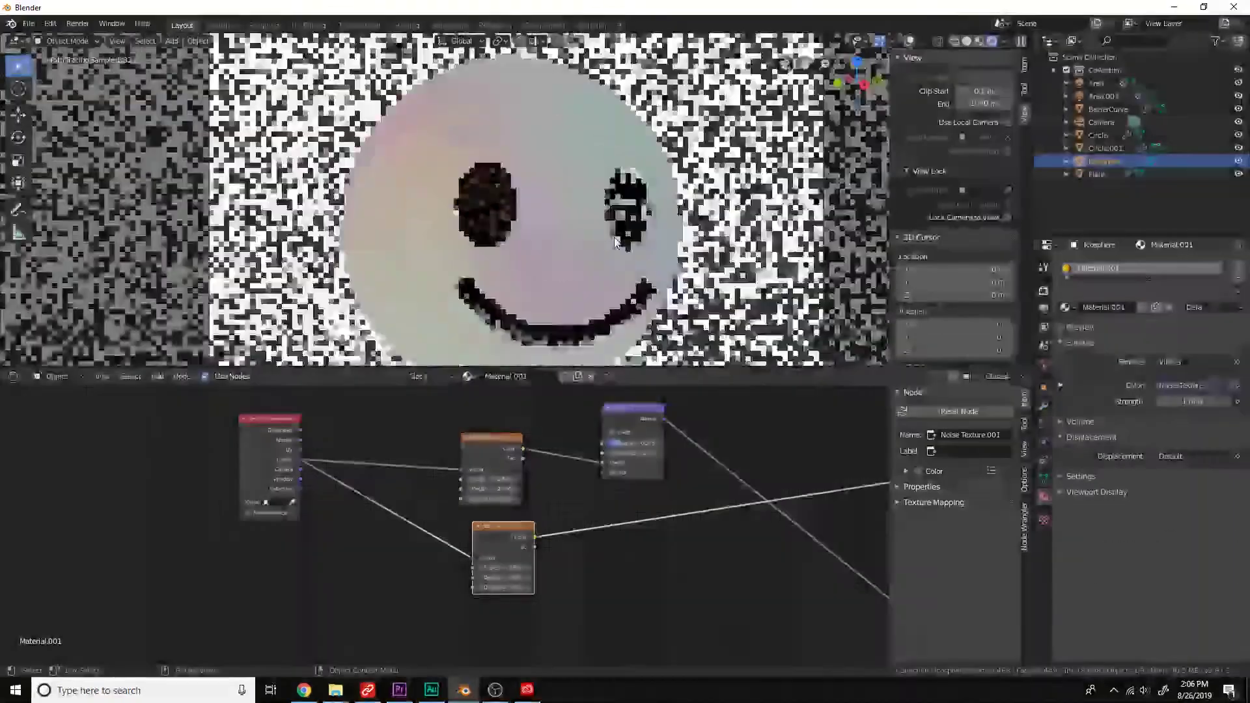
pyautogui.moveTo(581, 577); pyautogui.dragTo(589, 503, button='middle')
pyautogui.scroll(2, 588, 503)
pyautogui.doubleClick(555, 479)
pyautogui.write('0.5')
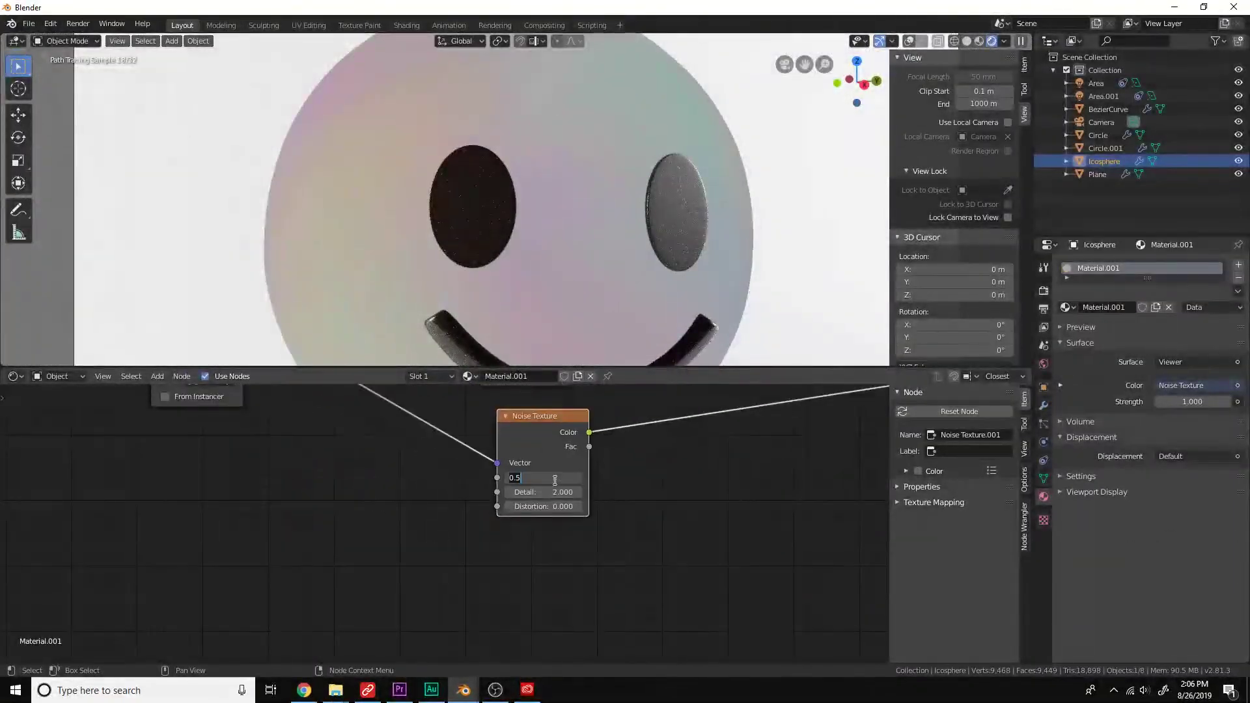
pyautogui.press('Return')
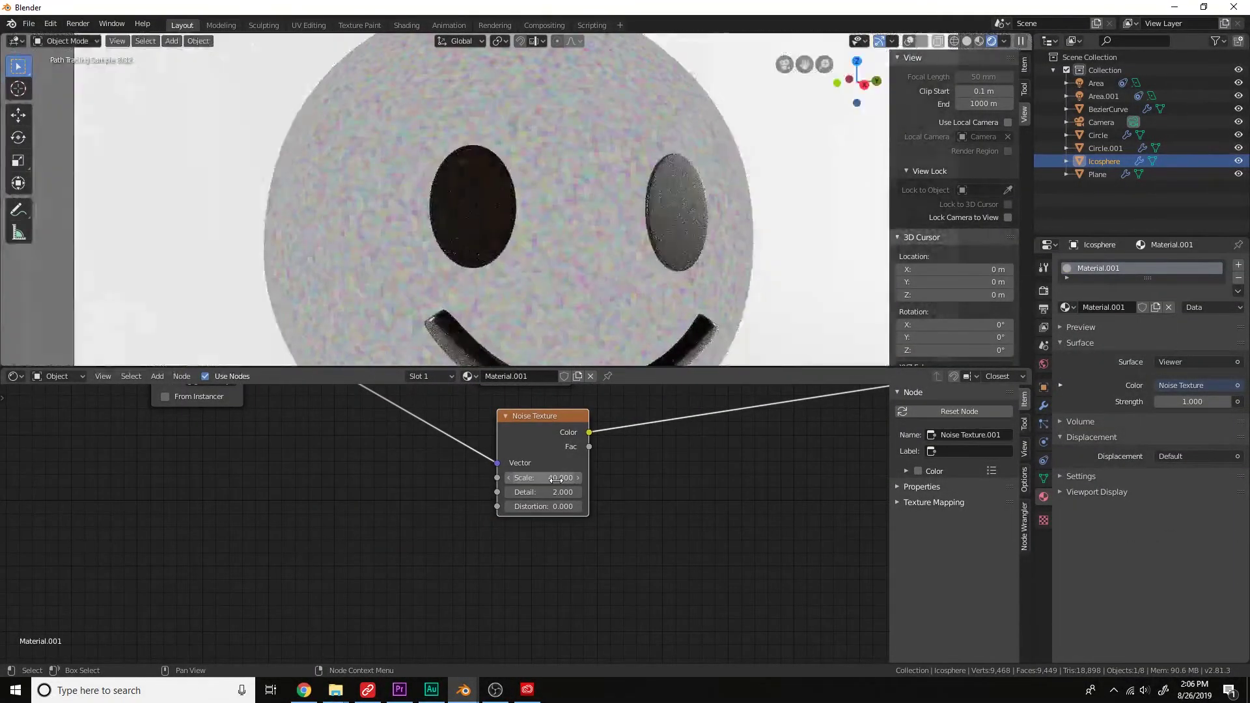
# Duplicate the Bump node and insert it between the second Noise Texture and the Viewer, with the noise color feeding its Height.
pyautogui.scroll(-5, 557, 480)
pyautogui.moveTo(544, 478); pyautogui.dragTo(499, 499, button='middle')
pyautogui.scroll(2, 499, 498)
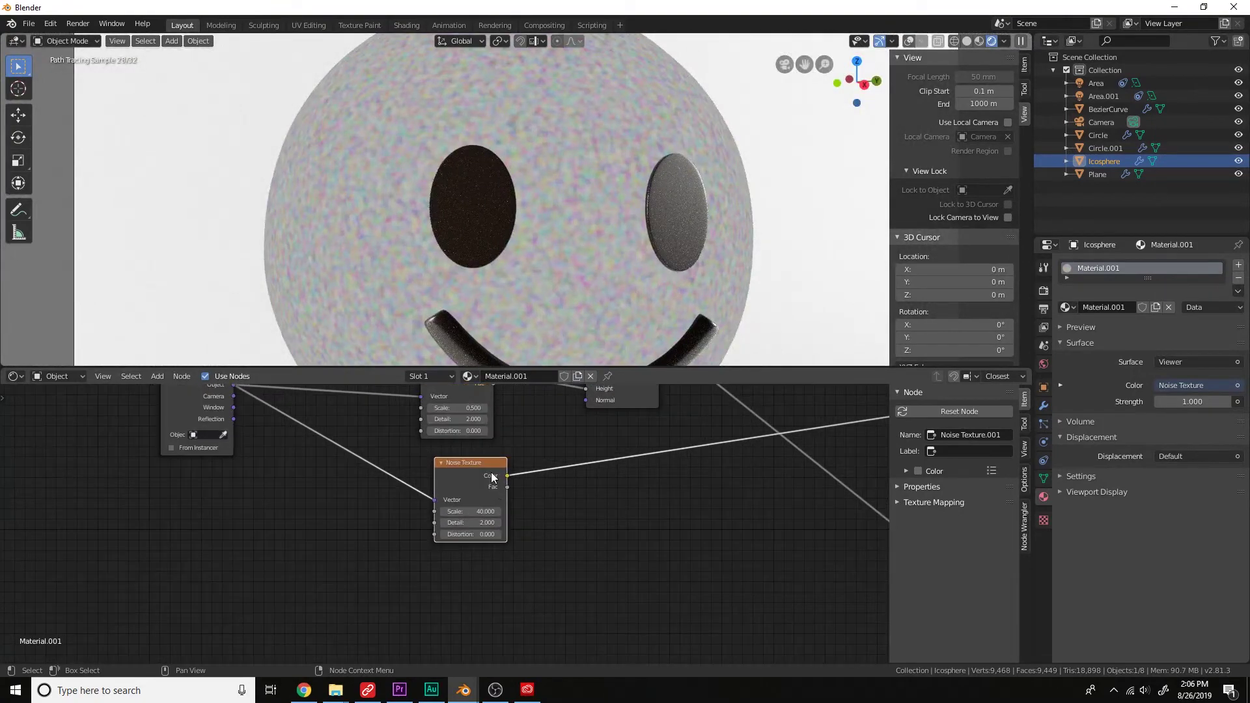
pyautogui.moveTo(490, 472); pyautogui.dragTo(423, 526)
pyautogui.scroll(-1, 423, 526)
pyautogui.click(598, 420)
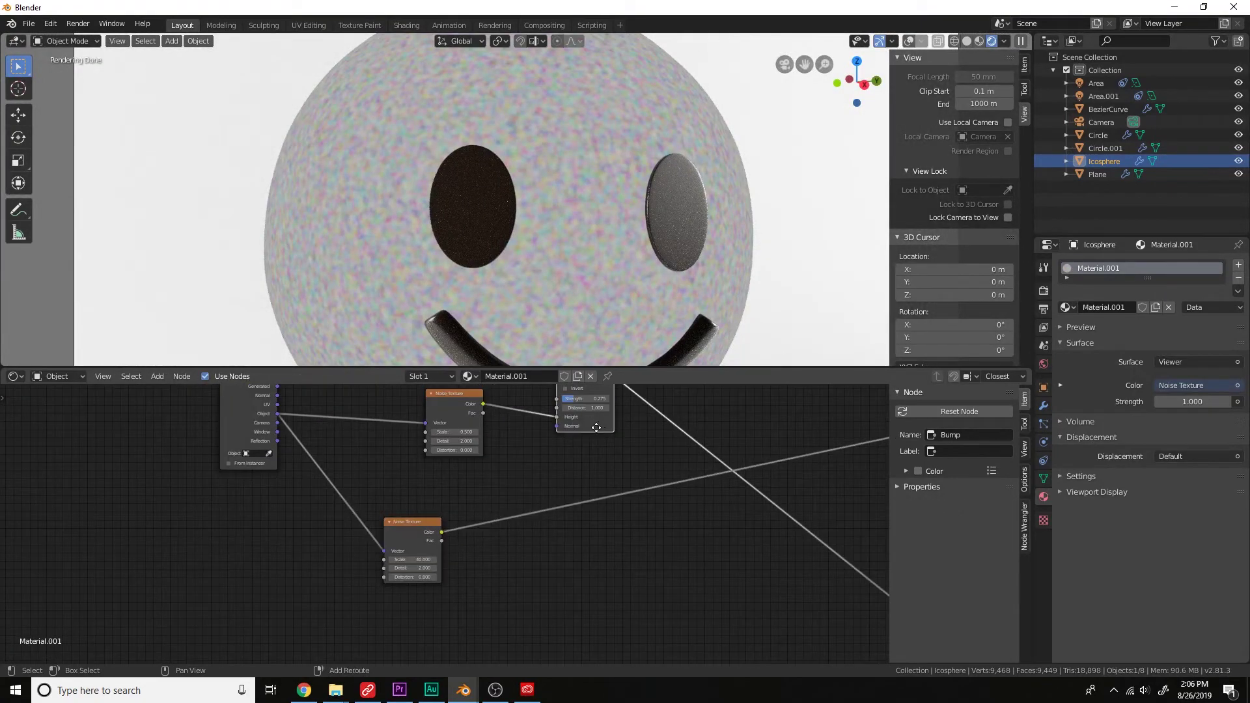
pyautogui.hotkey('shift', 'd')
pyautogui.click(536, 528)
pyautogui.moveTo(495, 535); pyautogui.dragTo(495, 525)
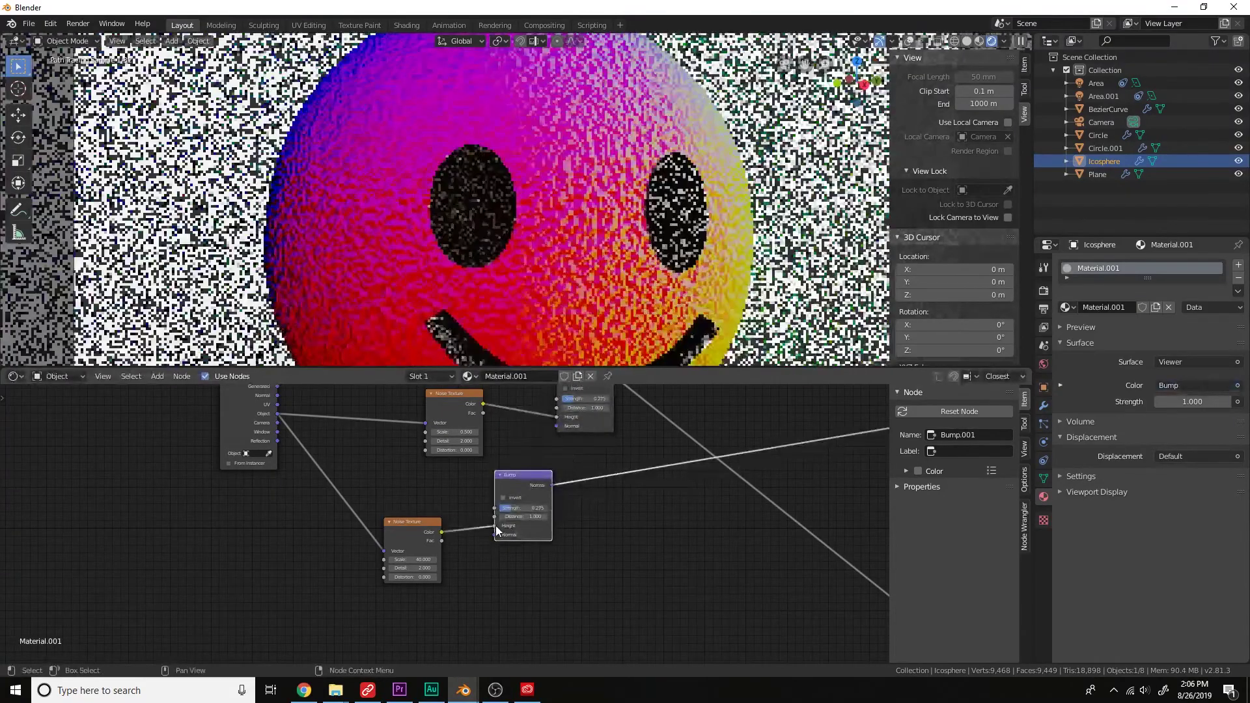
# Lower the second Bump node's strength to 0.008.
pyautogui.scroll(3, 334, 629)
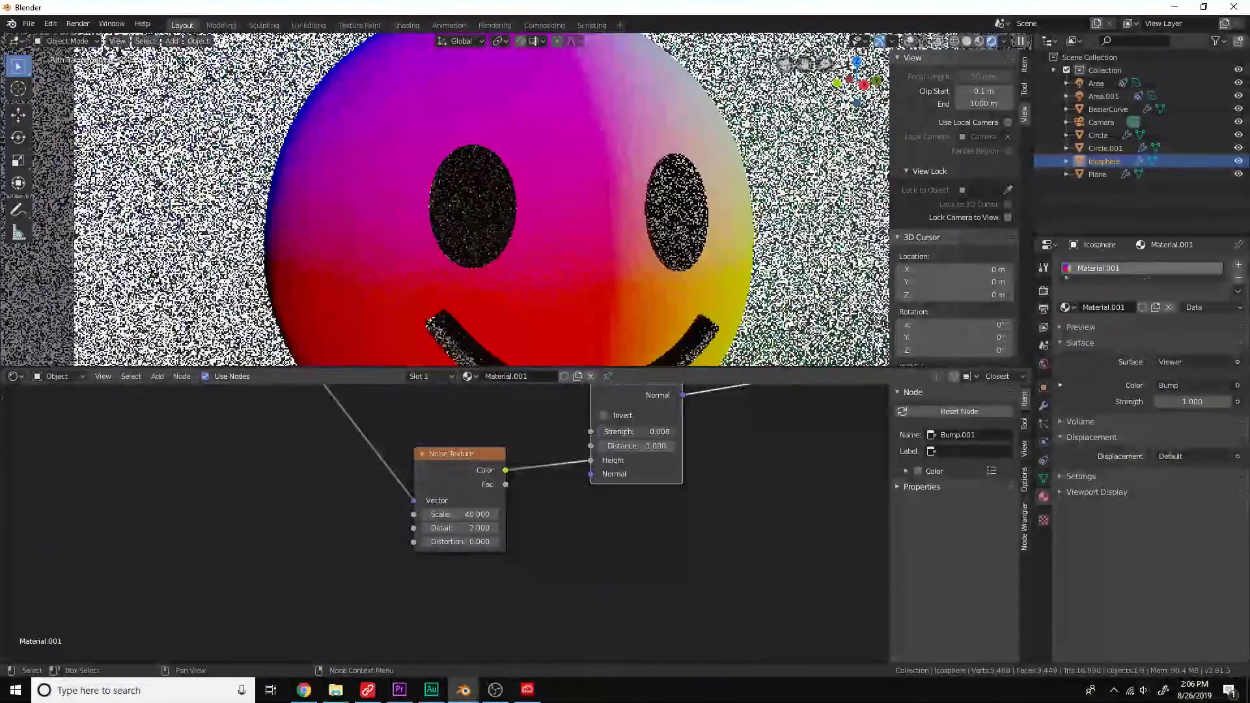
pyautogui.scroll(-1, 550, 533)
pyautogui.moveTo(550, 533); pyautogui.dragTo(505, 547, button='middle')
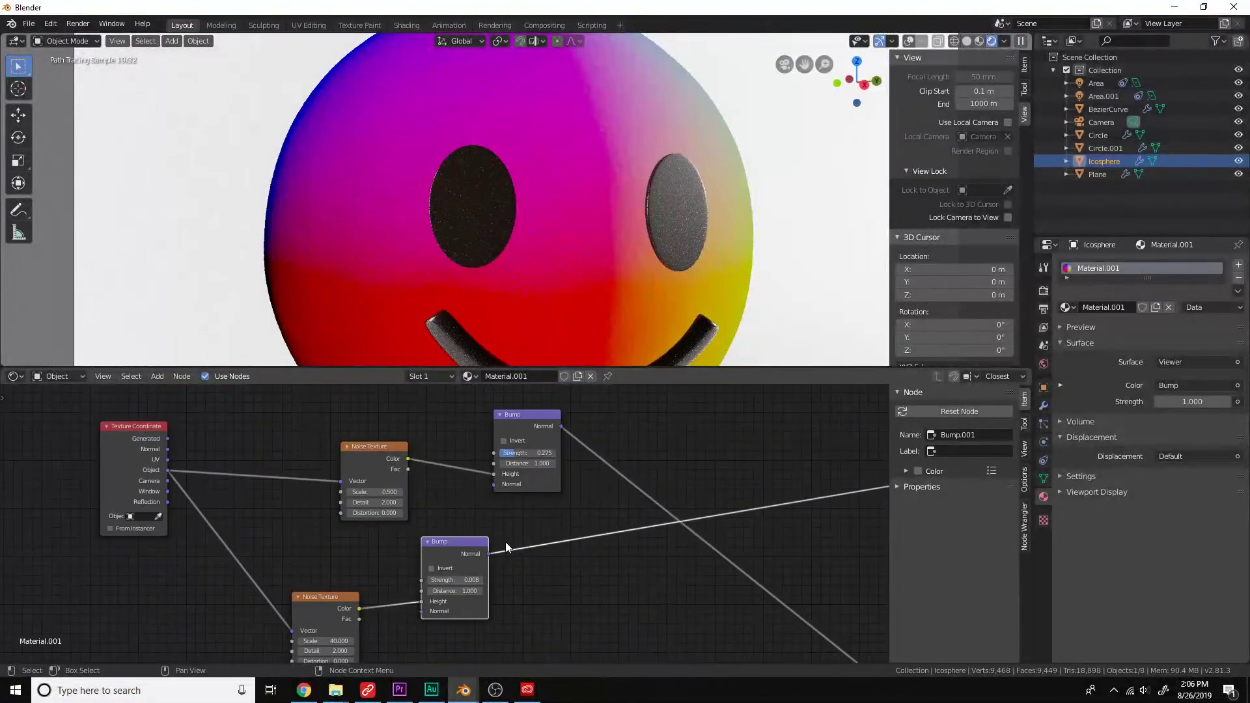
# Connect the second Bump's output to the first Bump's Normal input and return the Principled BSDF to the material output.
pyautogui.moveTo(488, 554); pyautogui.dragTo(499, 488)
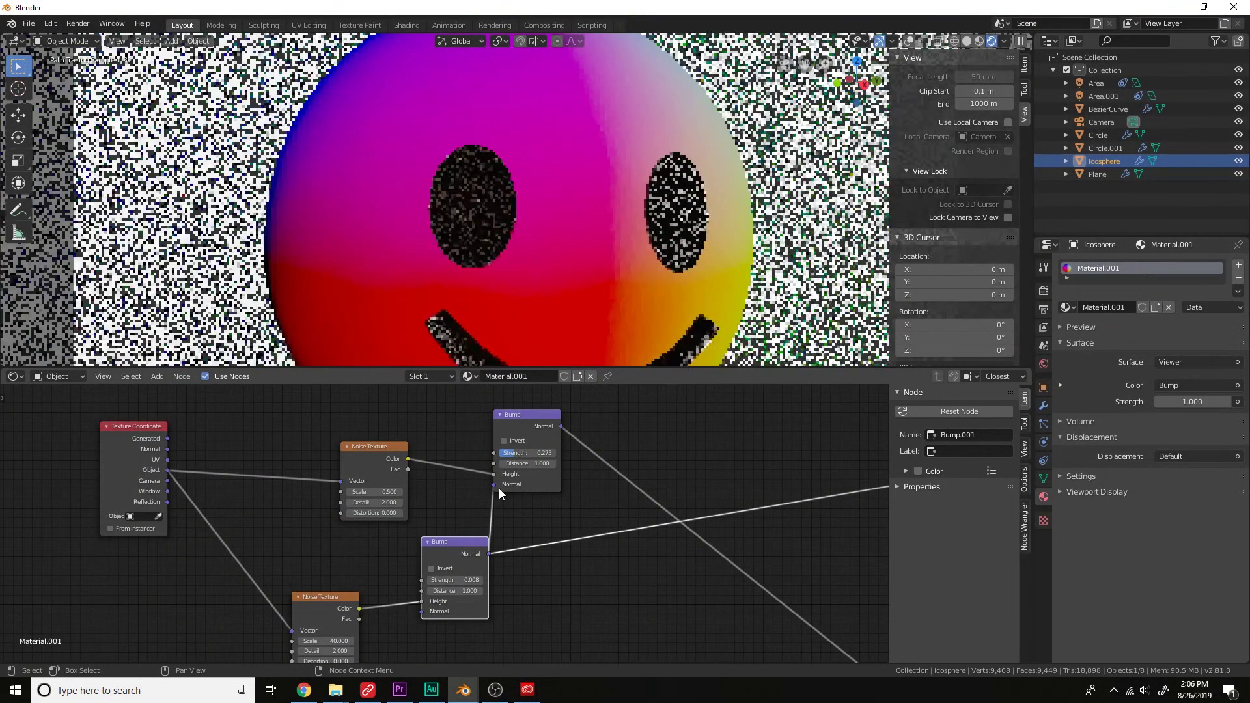
pyautogui.click(532, 420)
pyautogui.scroll(-2, 584, 506)
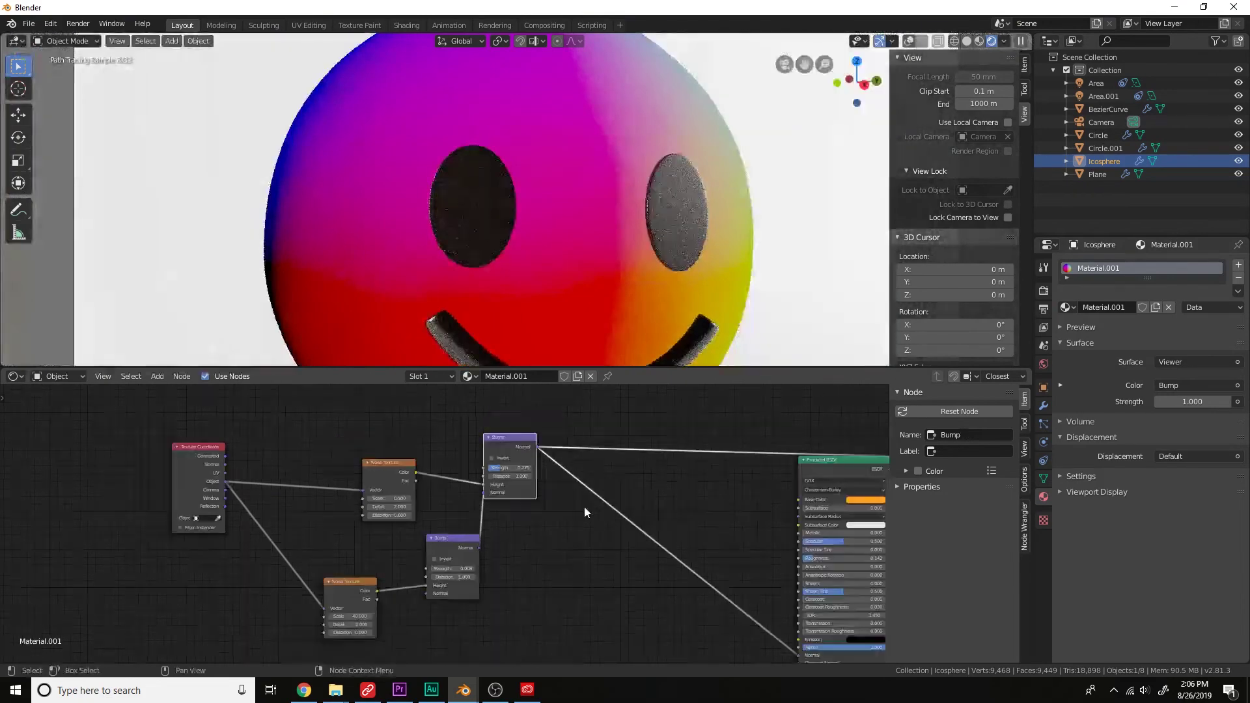
pyautogui.moveTo(584, 506); pyautogui.dragTo(474, 460, button='middle')
pyautogui.keyDown('ctrl'); pyautogui.keyDown('shift'); pyautogui.click(666, 421); pyautogui.keyUp('shift'); pyautogui.keyUp('ctrl')
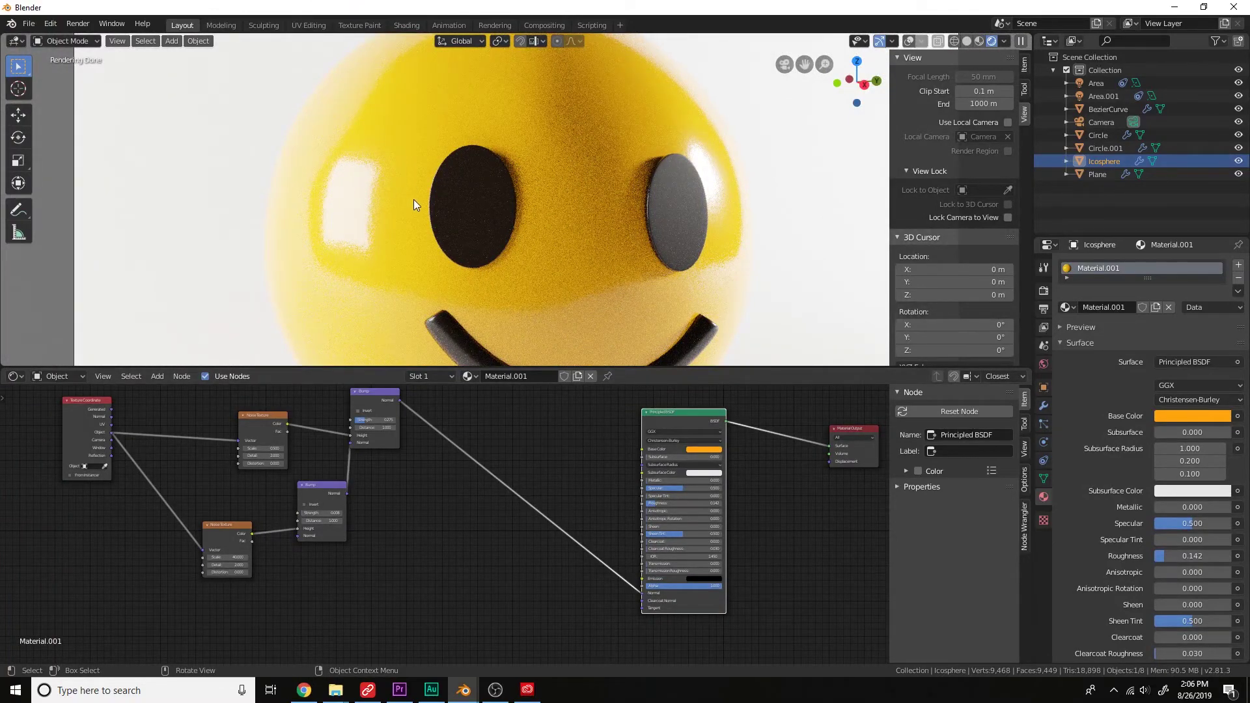
# Move the camera closer to the smiley along its local Z axis and shift it down about 0.2 m to reframe.
pyautogui.scroll(-8, 411, 262)
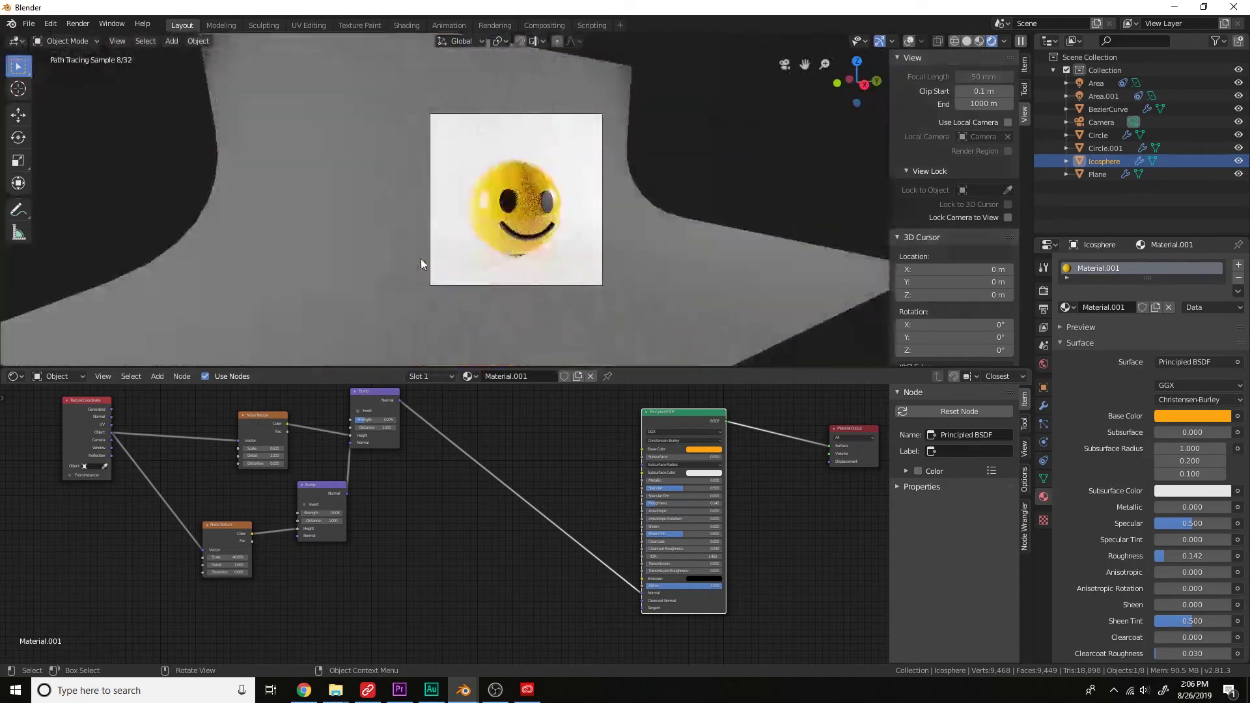
pyautogui.click(604, 225)
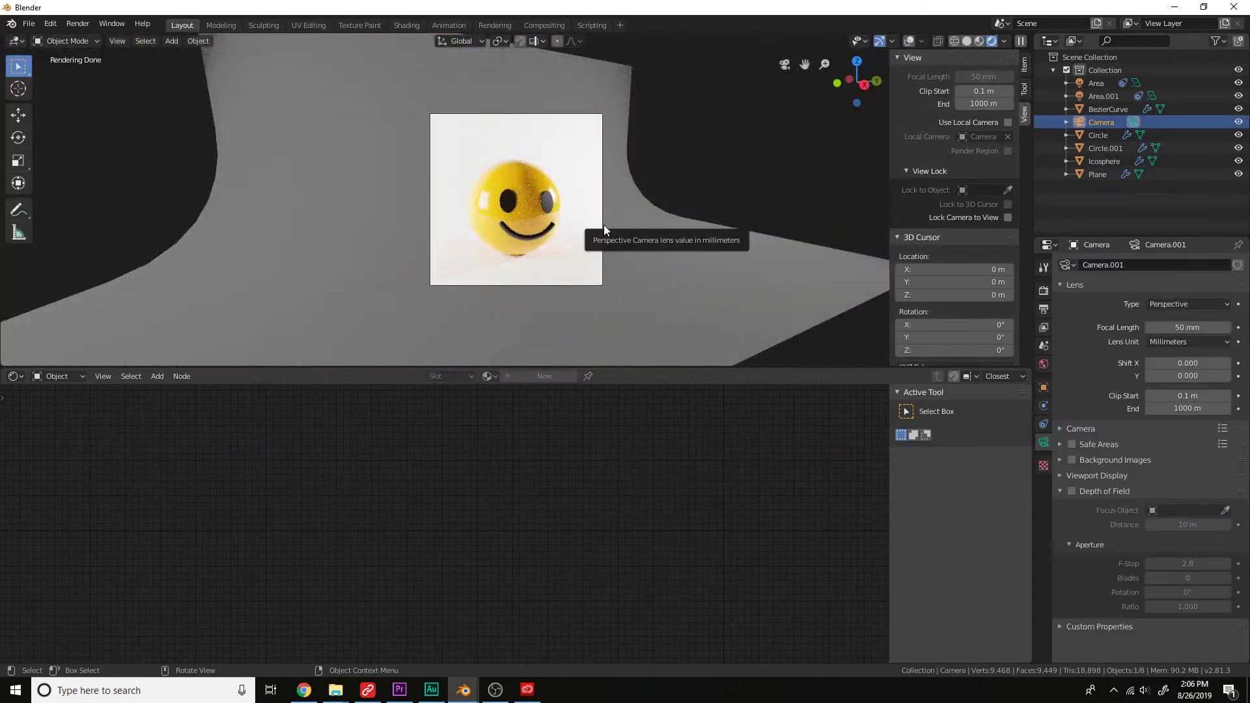
pyautogui.press('g')
pyautogui.press('z')
pyautogui.press('z')
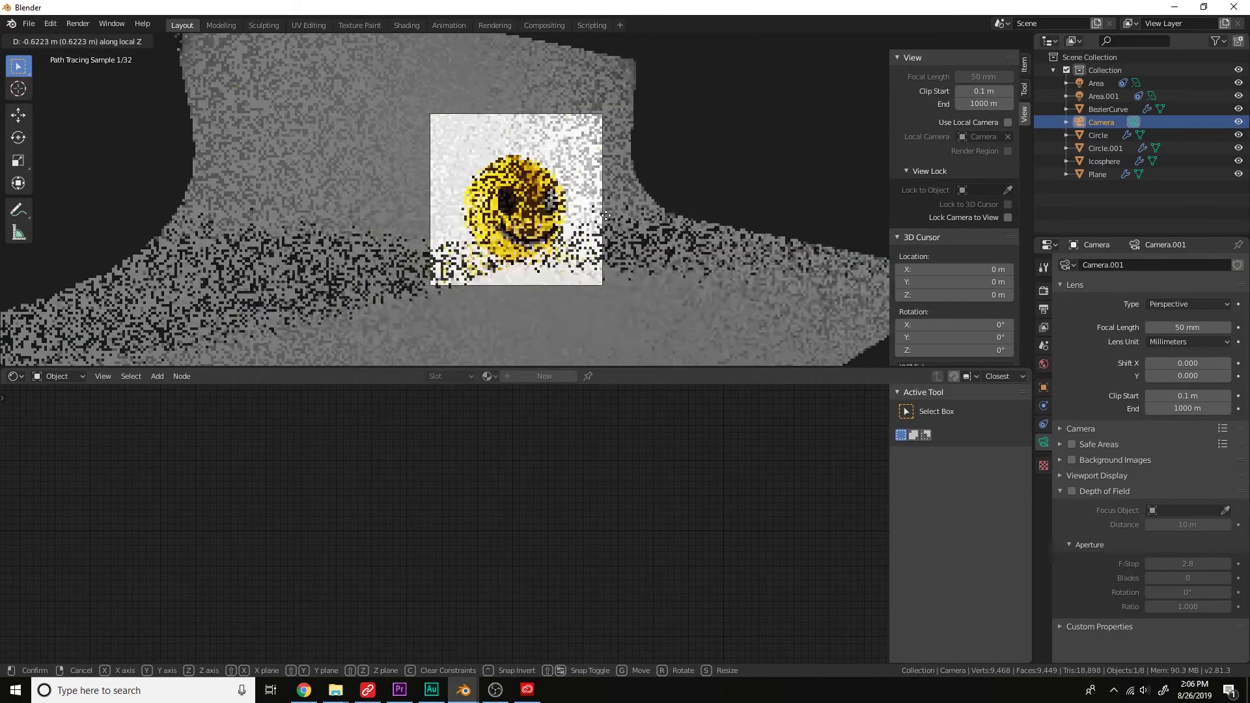
pyautogui.click(604, 210)
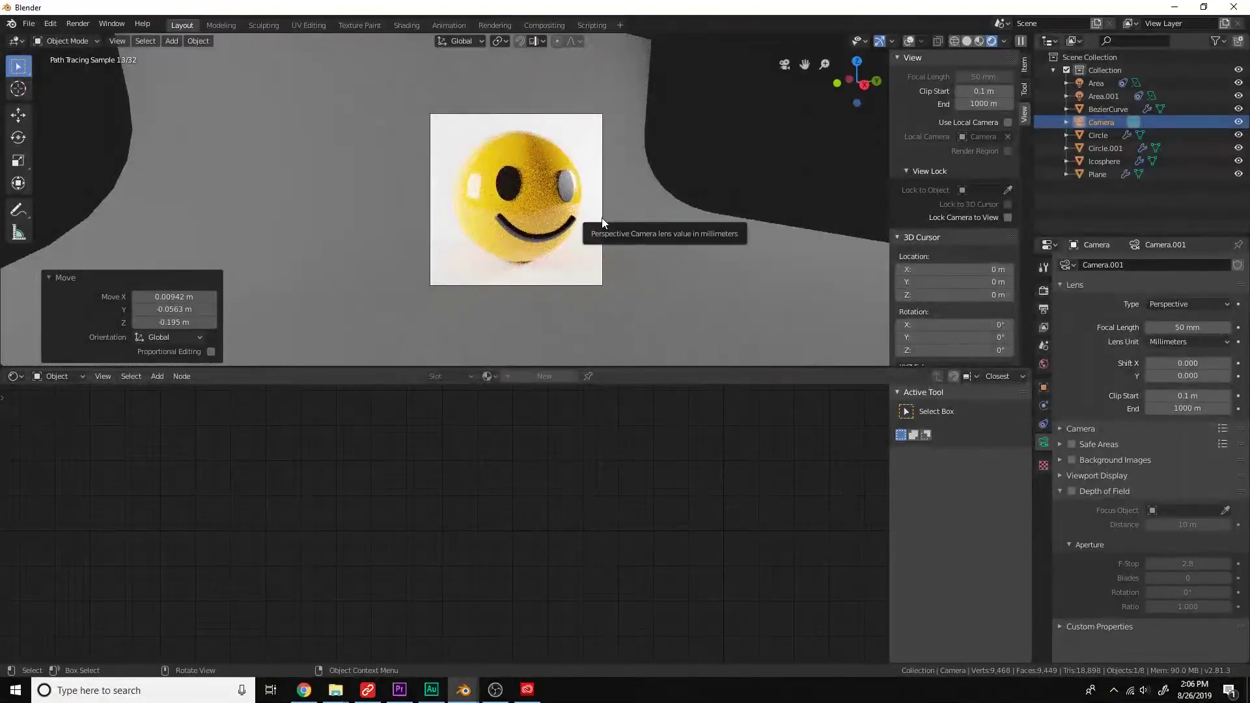
# Set the Cycles render samples to 100.
pyautogui.click(1045, 292)
pyautogui.scroll(6, 1154, 348)
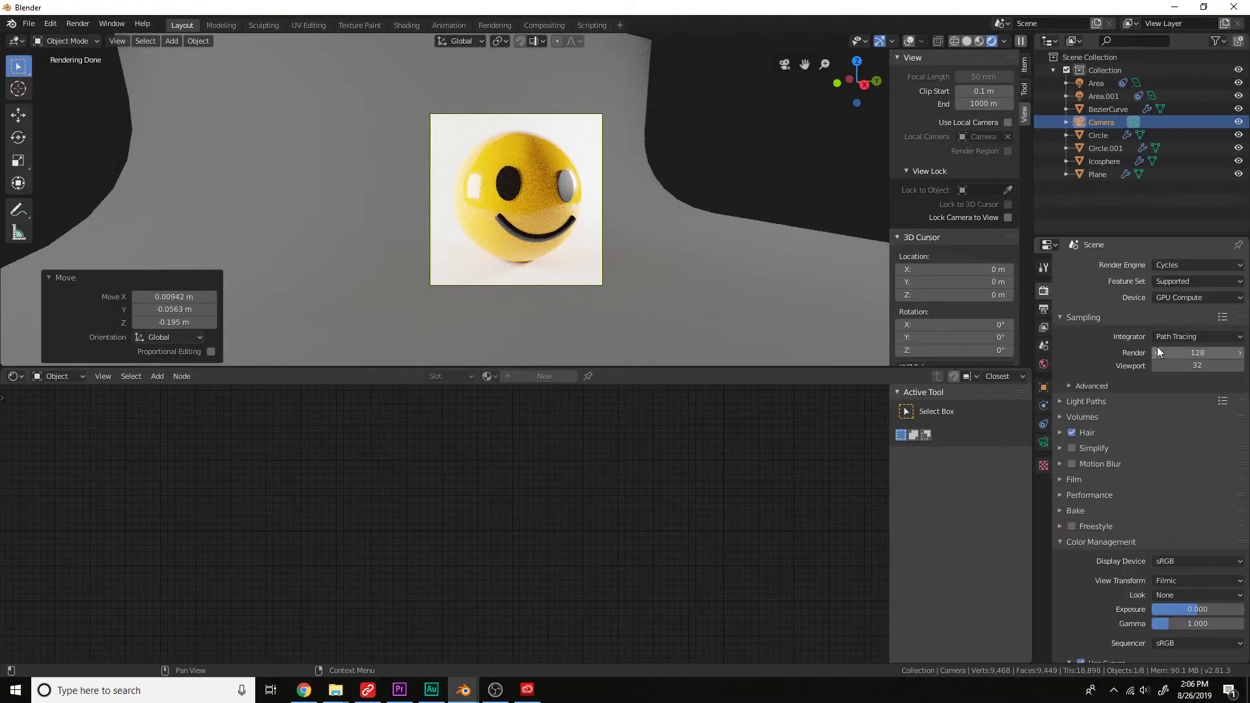
pyautogui.click(1170, 352)
pyautogui.write('100')
pyautogui.press('Return')
# Set the render tile size to 256 in both X and Y.
pyautogui.click(1099, 419)
pyautogui.click(1100, 420)
pyautogui.click(1100, 495)
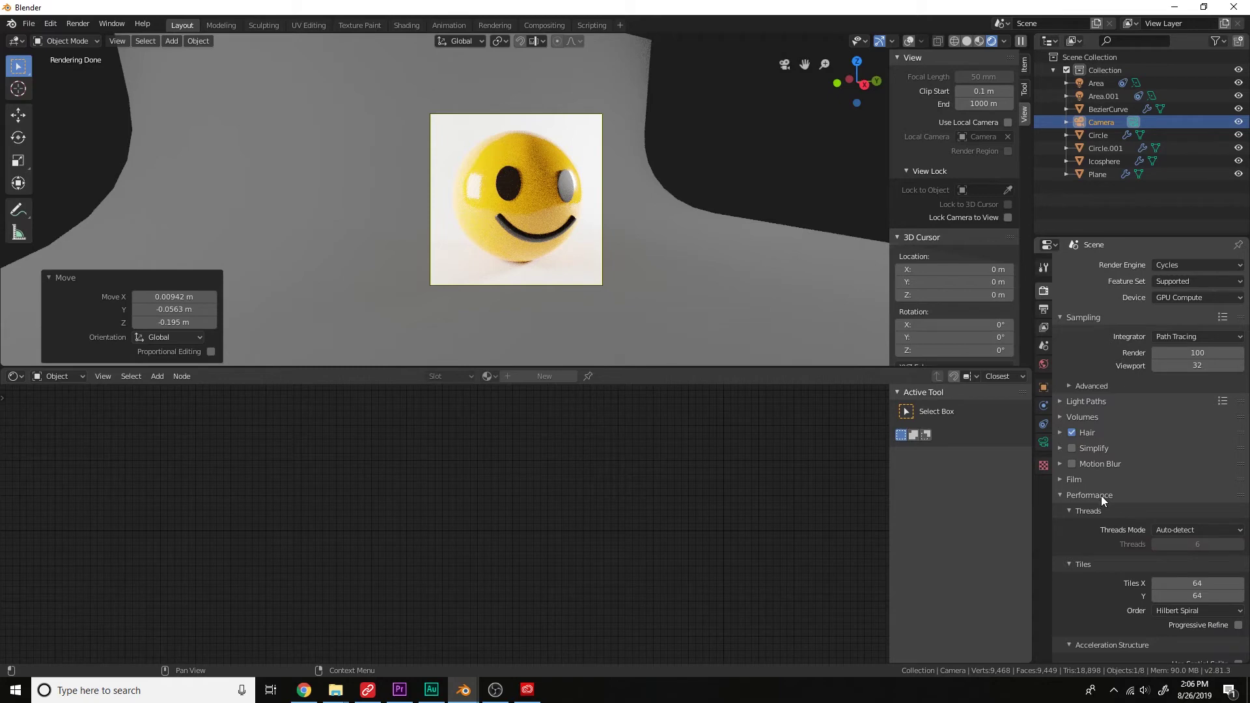
pyautogui.moveTo(1200, 599); pyautogui.dragTo(1200, 583)
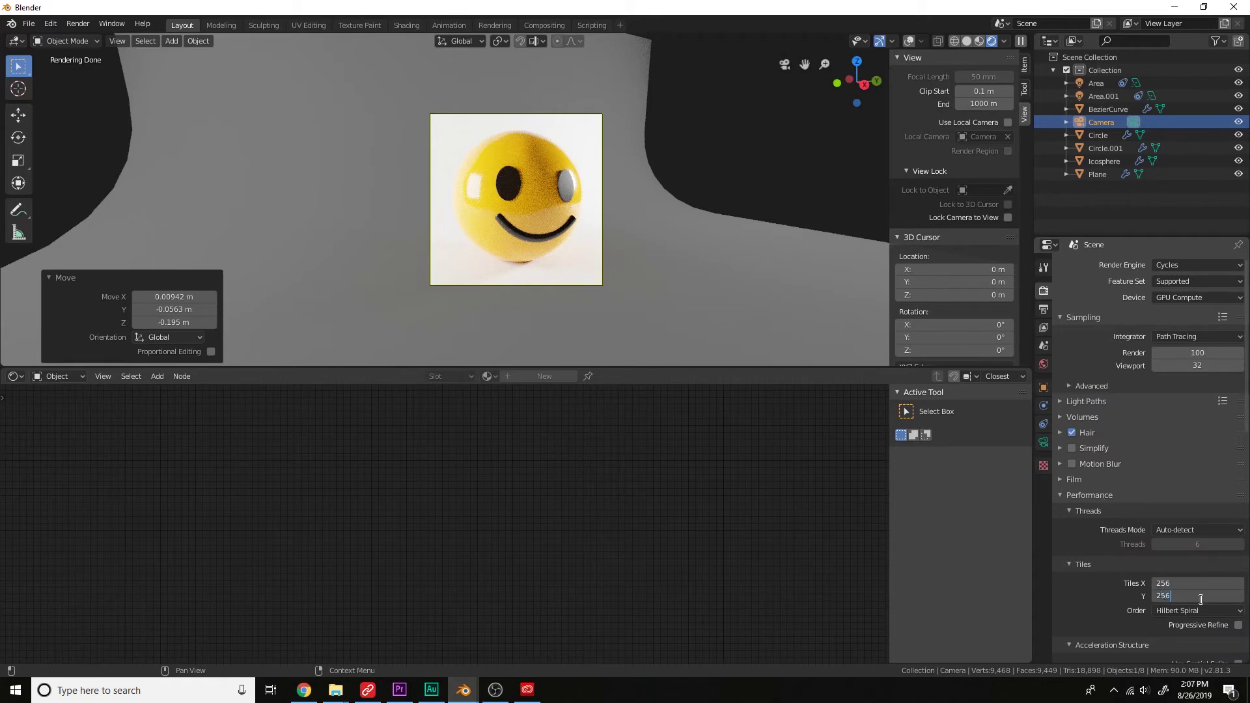
pyautogui.press('Return')
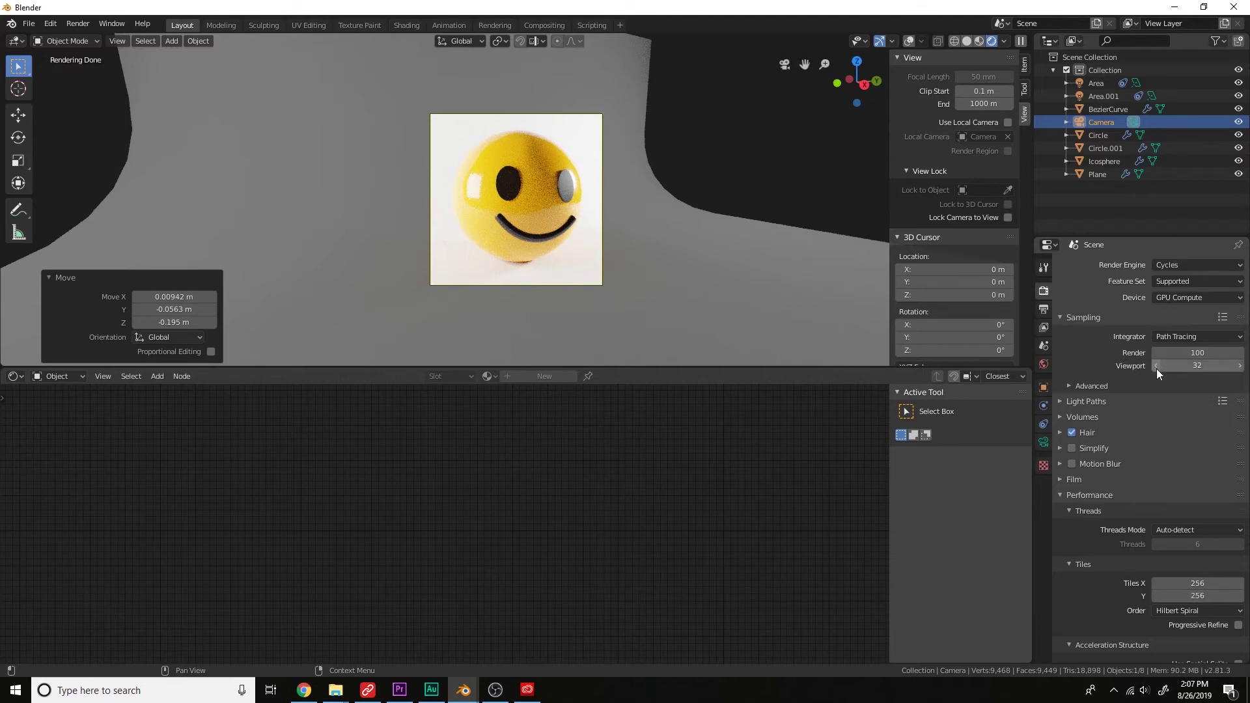
# Disable reflective caustics in the render's light path settings.
pyautogui.scroll(-1, 1157, 368)
pyautogui.click(1111, 378)
pyautogui.click(1238, 584)
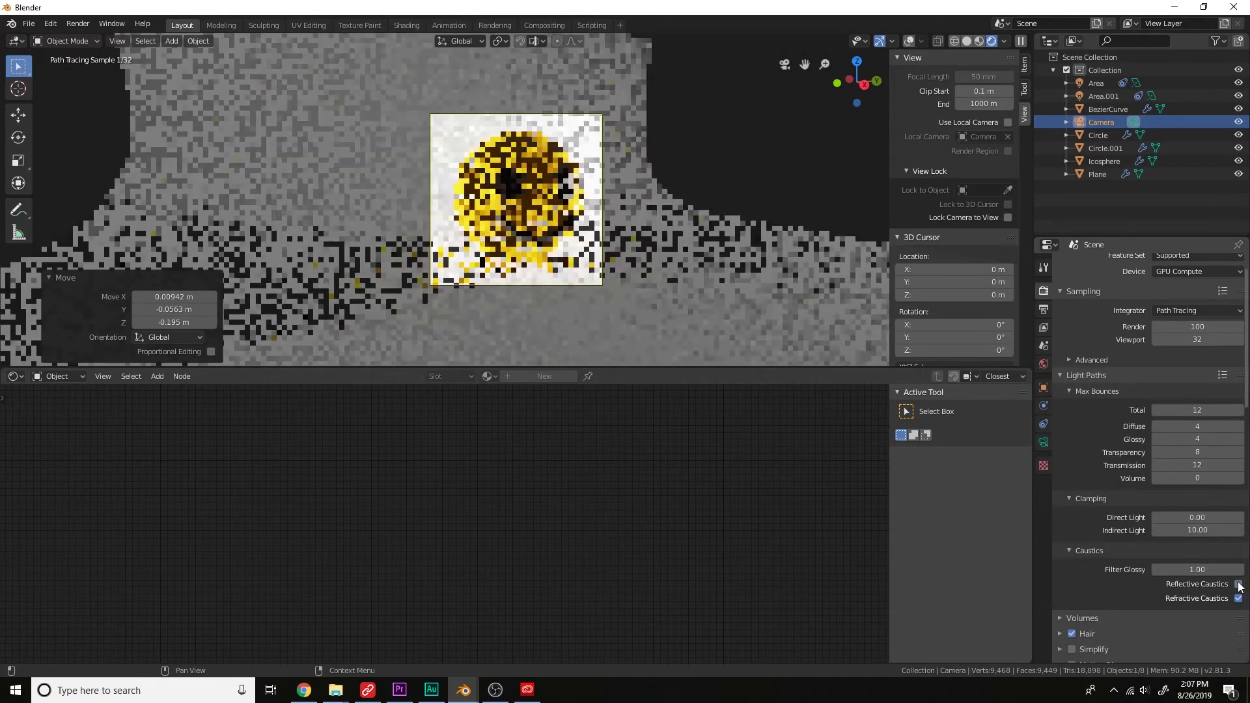
# Disable refractive caustics and set the total maximum light bounces to 6.
pyautogui.click(1238, 598)
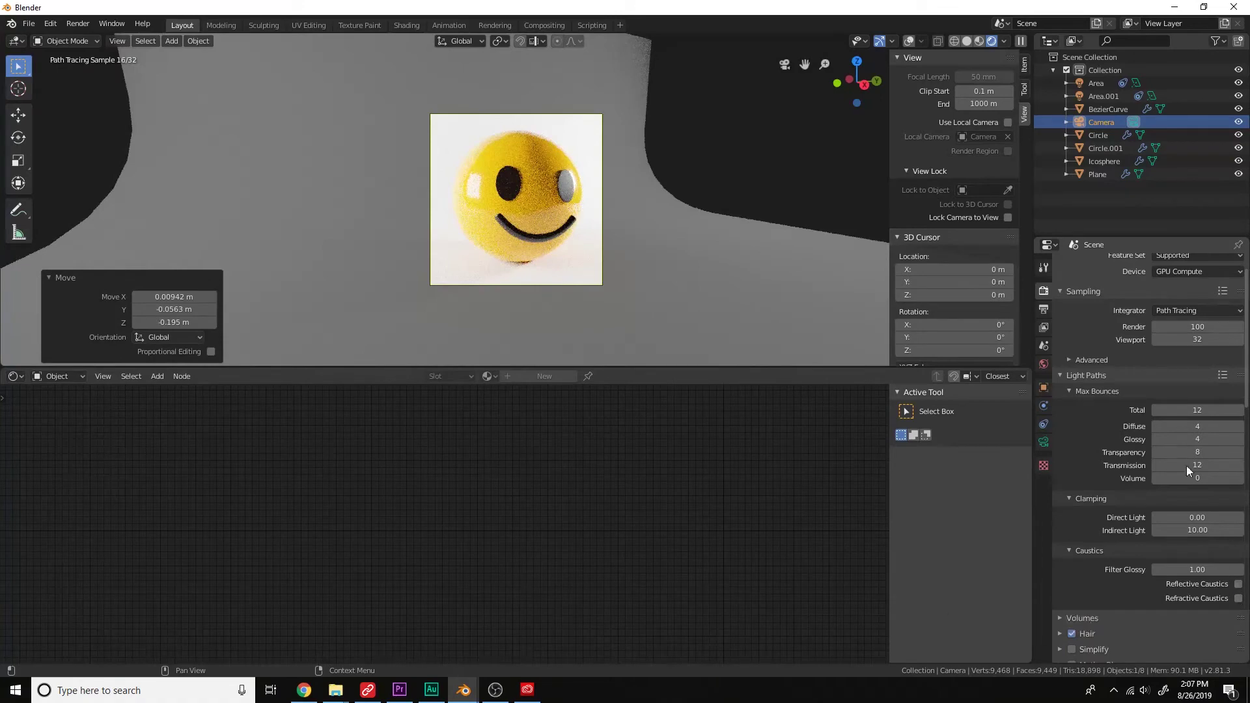
pyautogui.click(1179, 411)
pyautogui.press('Return')
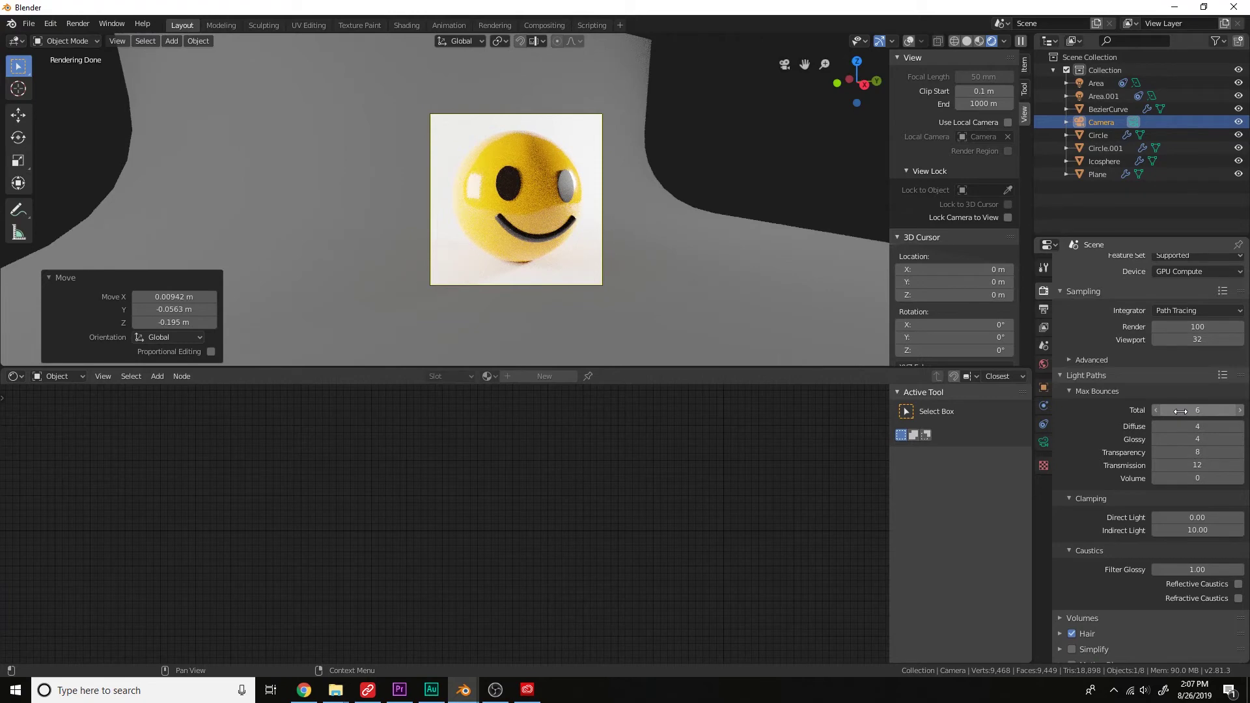
# Enable the Normal data pass and the Diffuse Direct light pass for the view layer.
pyautogui.scroll(-2, 1159, 361)
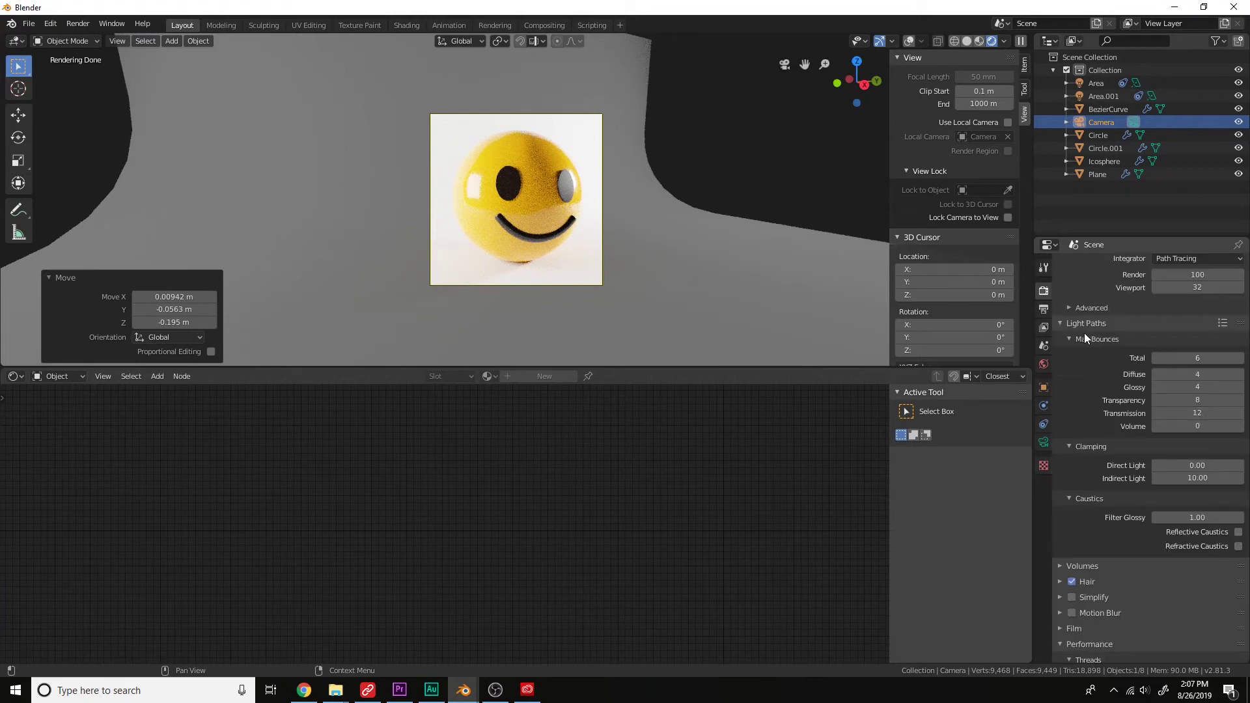
pyautogui.click(1045, 327)
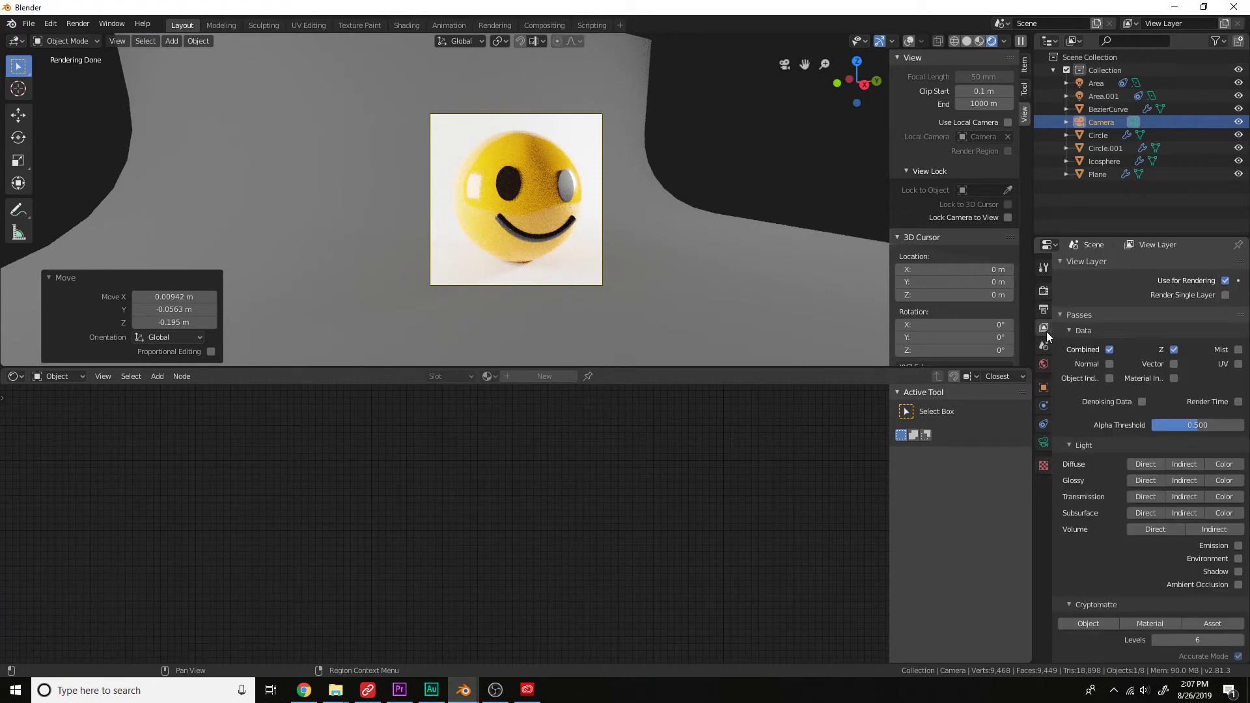
pyautogui.click(1108, 364)
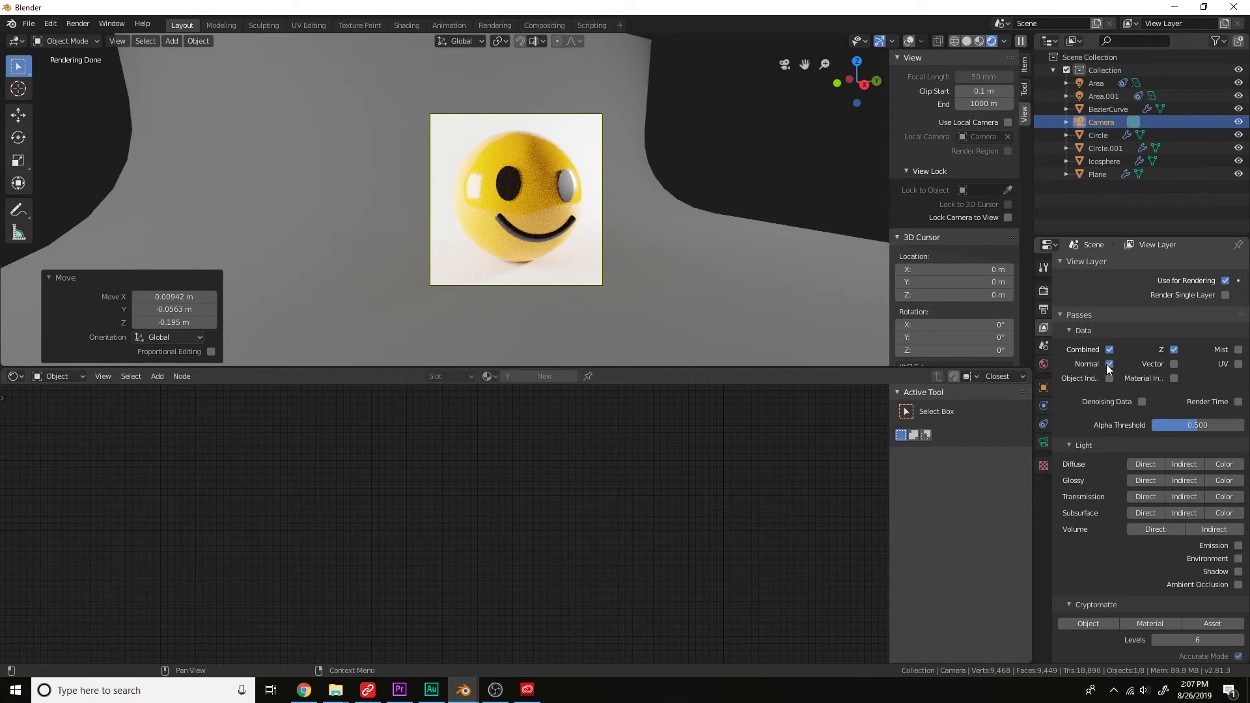
pyautogui.click(1148, 463)
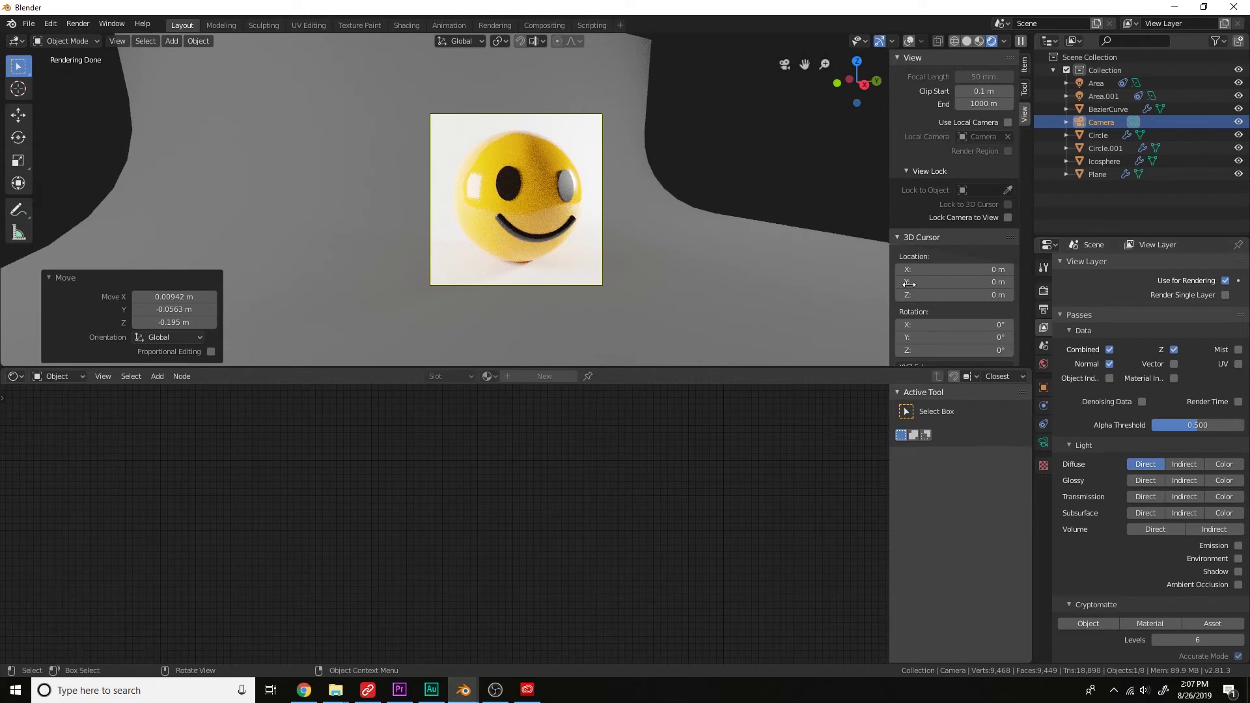
# Render the smiley image from the camera and close the render result window.
pyautogui.press('g')
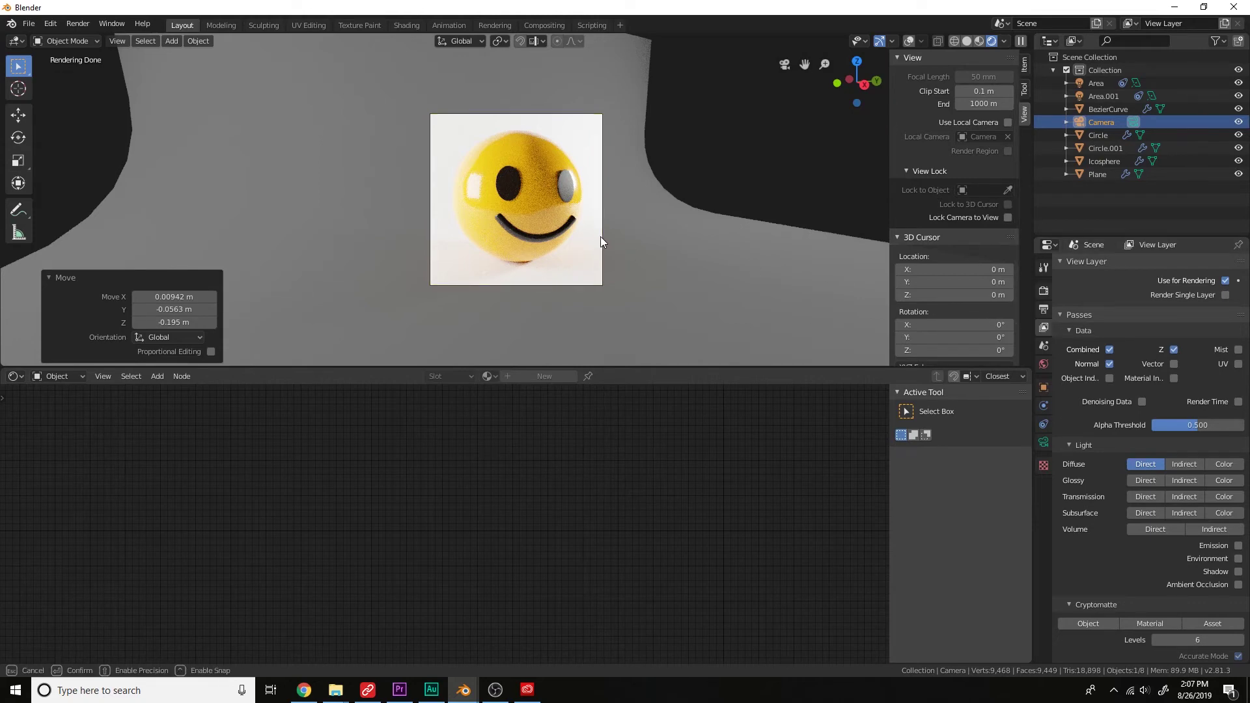
pyautogui.click(601, 236)
pyautogui.press('F12')
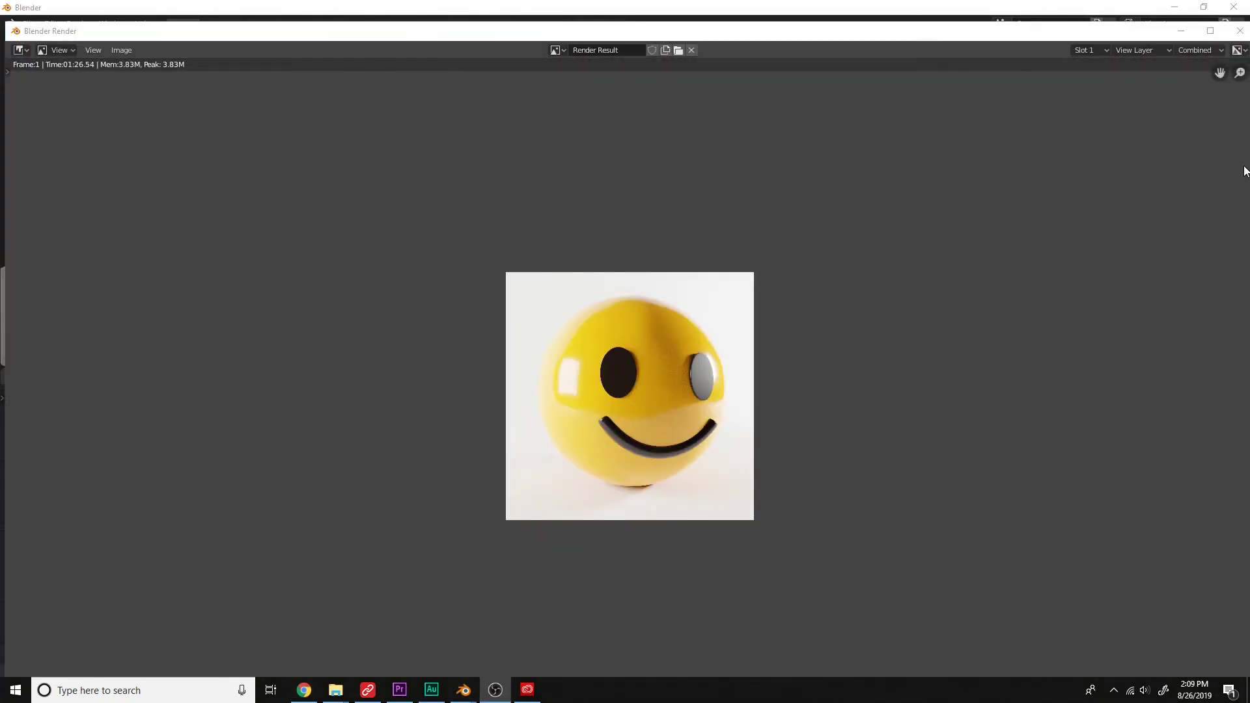
pyautogui.click(1240, 31)
# Switch the shader node area to the Compositor, enable Use Nodes, and turn on the backdrop.
pyautogui.click(14, 377)
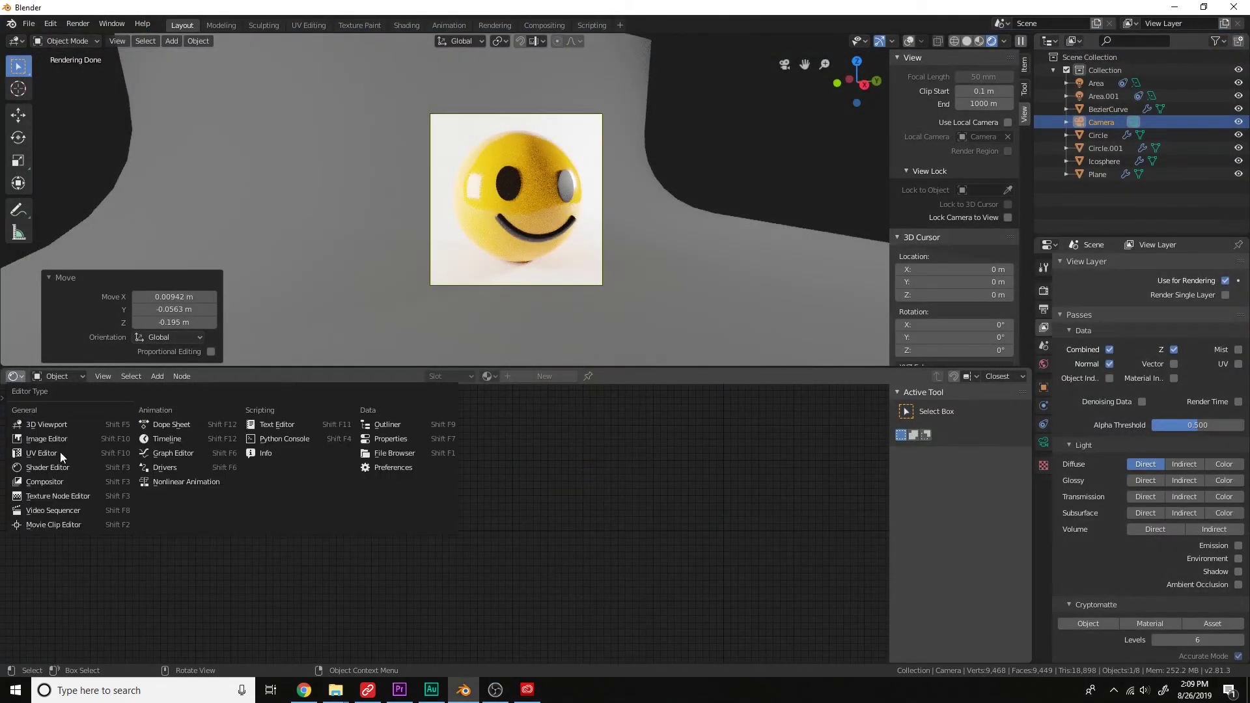
pyautogui.click(44, 482)
pyautogui.click(183, 377)
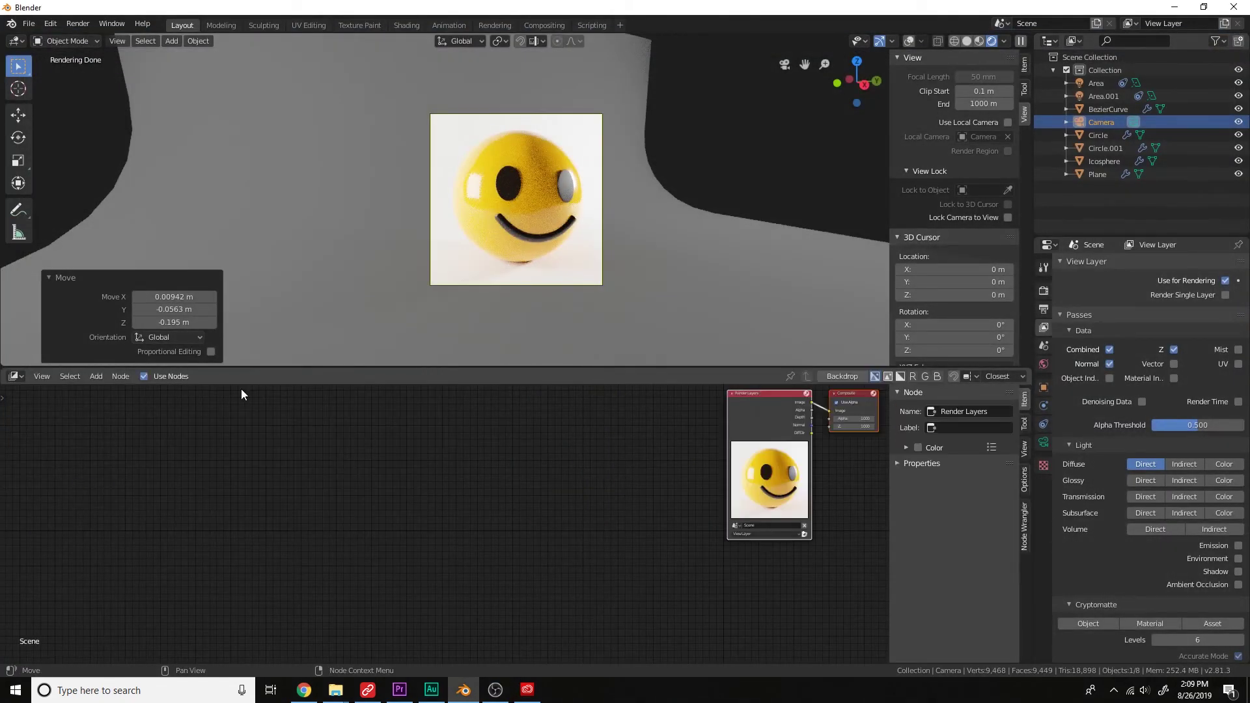
pyautogui.click(1025, 449)
pyautogui.click(909, 392)
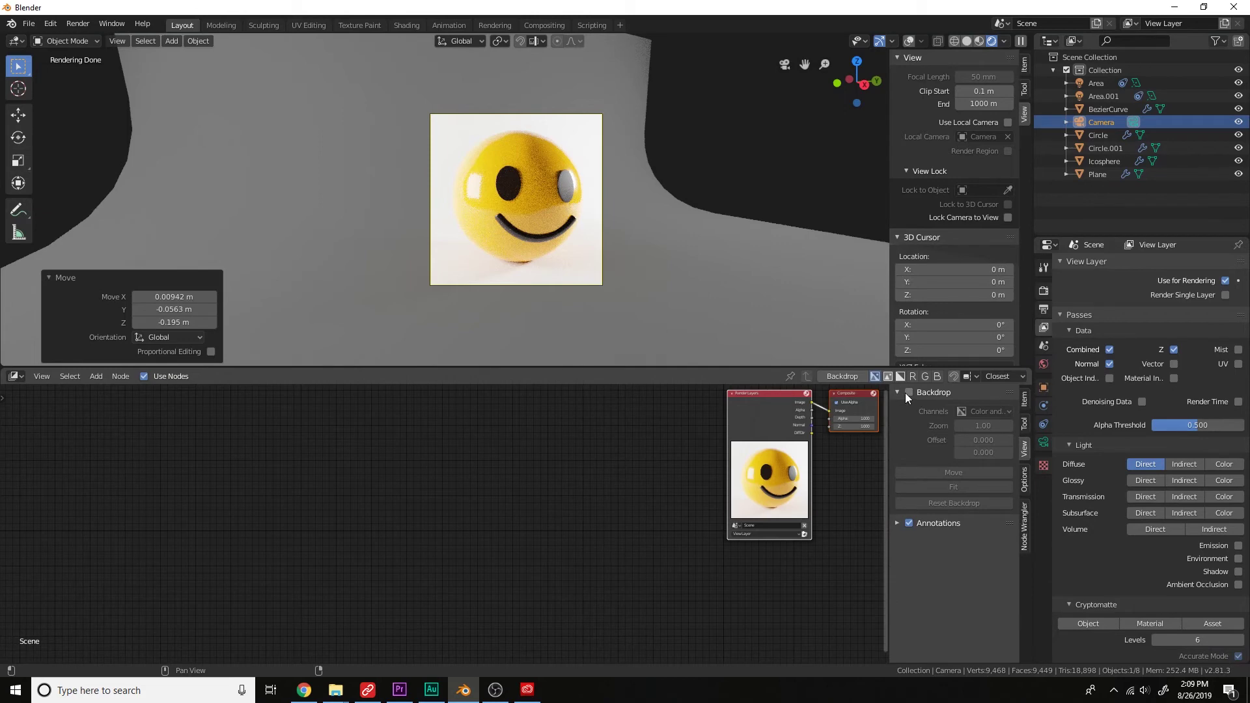
pyautogui.press('Home')
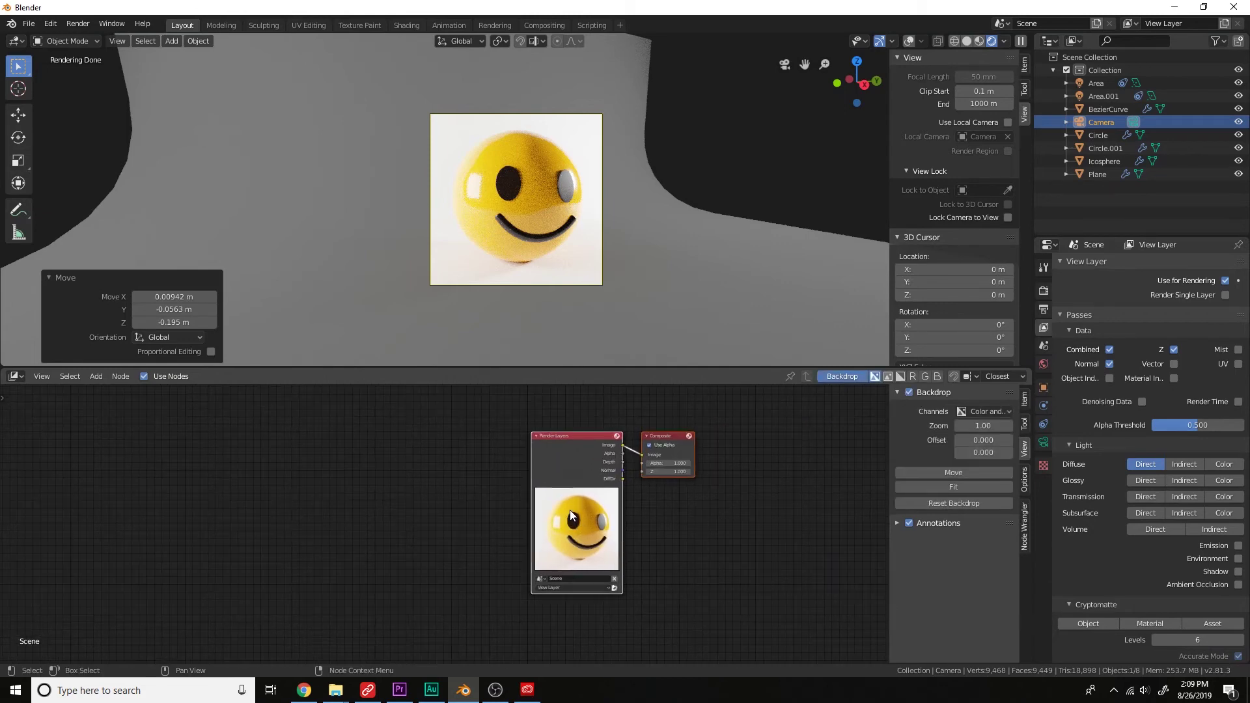
# Preview the Render Layers image through a Viewer node and move Render Layers away from the output nodes to make room.
pyautogui.keyDown('ctrl'); pyautogui.keyDown('shift'); pyautogui.click(576, 452); pyautogui.keyUp('shift'); pyautogui.keyUp('ctrl')
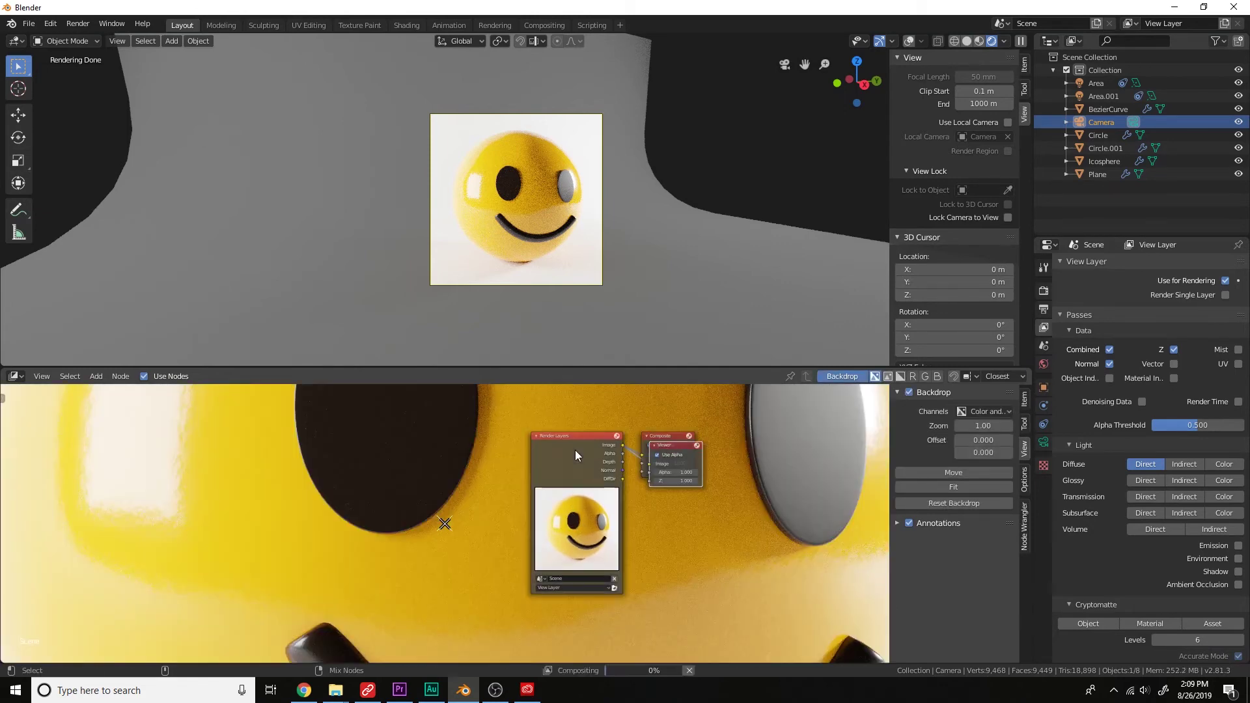
pyautogui.moveTo(575, 452); pyautogui.dragTo(324, 480)
pyautogui.press('v')
pyautogui.press('v')
pyautogui.press('v')
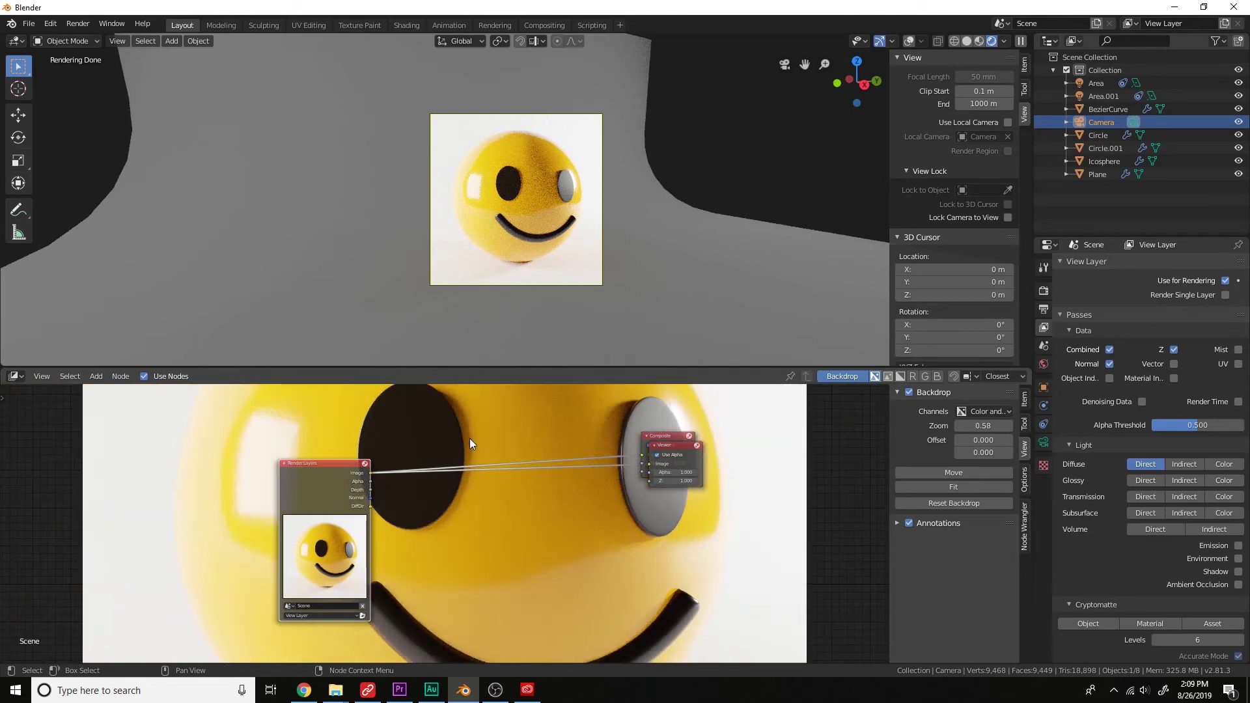
pyautogui.hotkey('alt', 'v')
pyautogui.hotkey('alt', 'v')
pyautogui.hotkey('alt', 'v')
pyautogui.hotkey('alt', 'v')
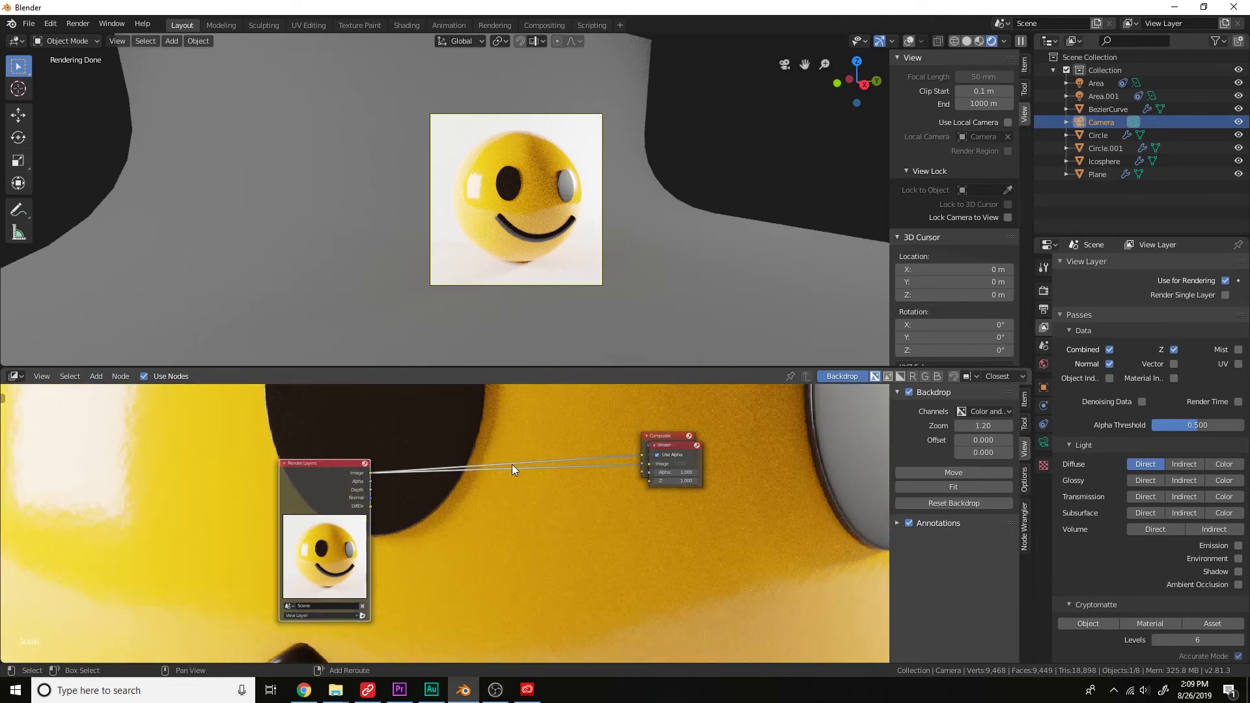
# Insert a Denoise node between Render Layers and the Viewer, and move the Viewer below the Composite node.
pyautogui.hotkey('shift', 'a')
pyautogui.write('denoise')
pyautogui.press('Return')
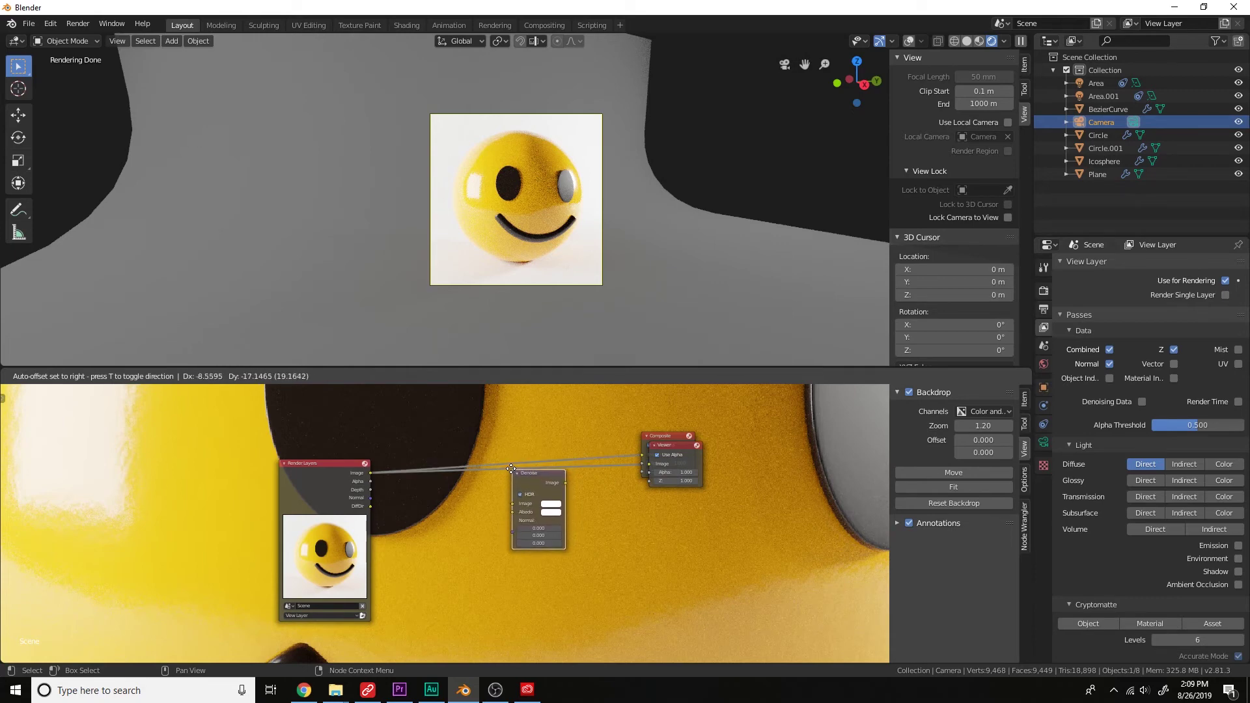
pyautogui.click(506, 487)
pyautogui.moveTo(370, 473); pyautogui.dragTo(675, 486)
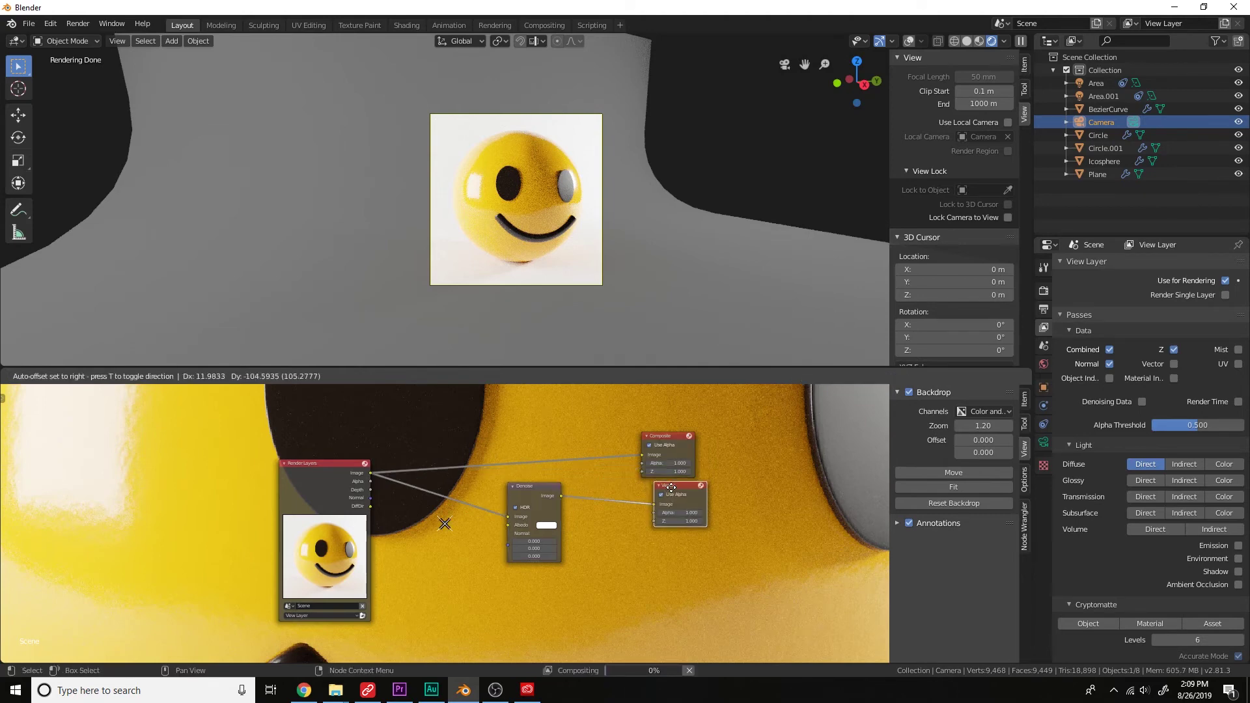
# Connect the Render Layers Normal output to Denoise's Normal input and the DiffDir output to its Albedo input.
pyautogui.scroll(-1, 574, 451)
pyautogui.scroll(1, 566, 447)
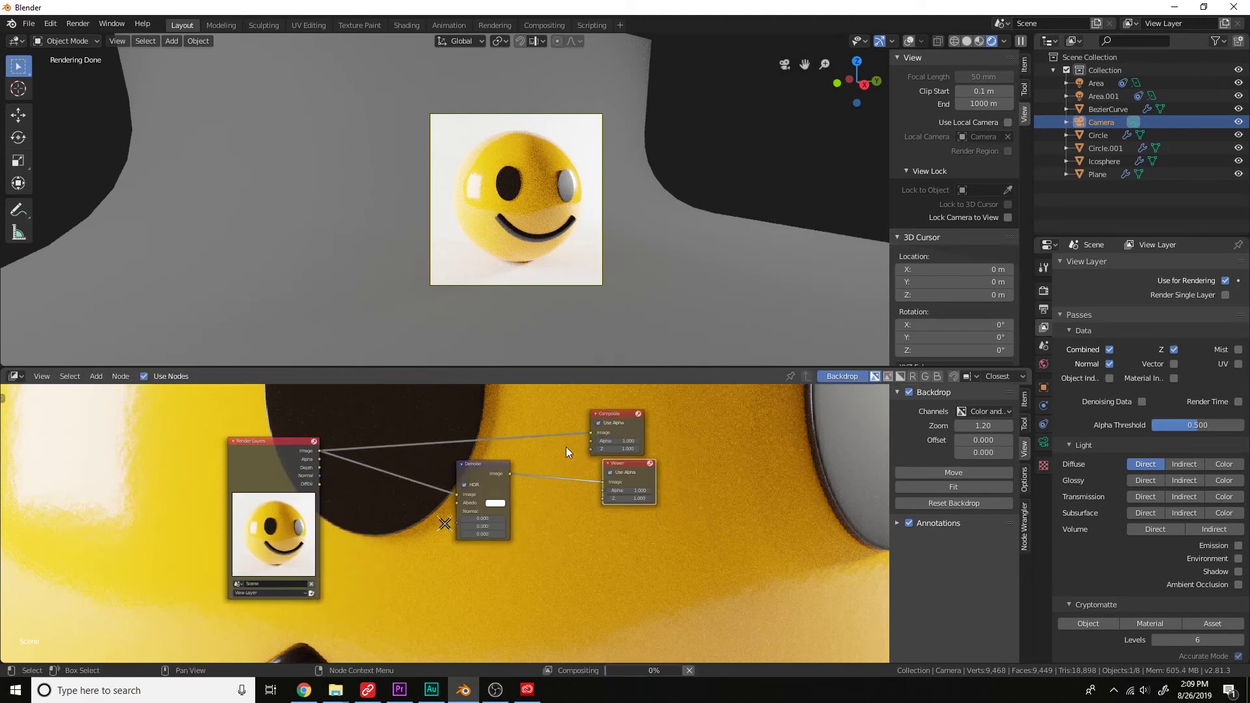
pyautogui.scroll(1, 565, 447)
pyautogui.press('v')
pyautogui.press('v')
pyautogui.press('v')
pyautogui.press('v')
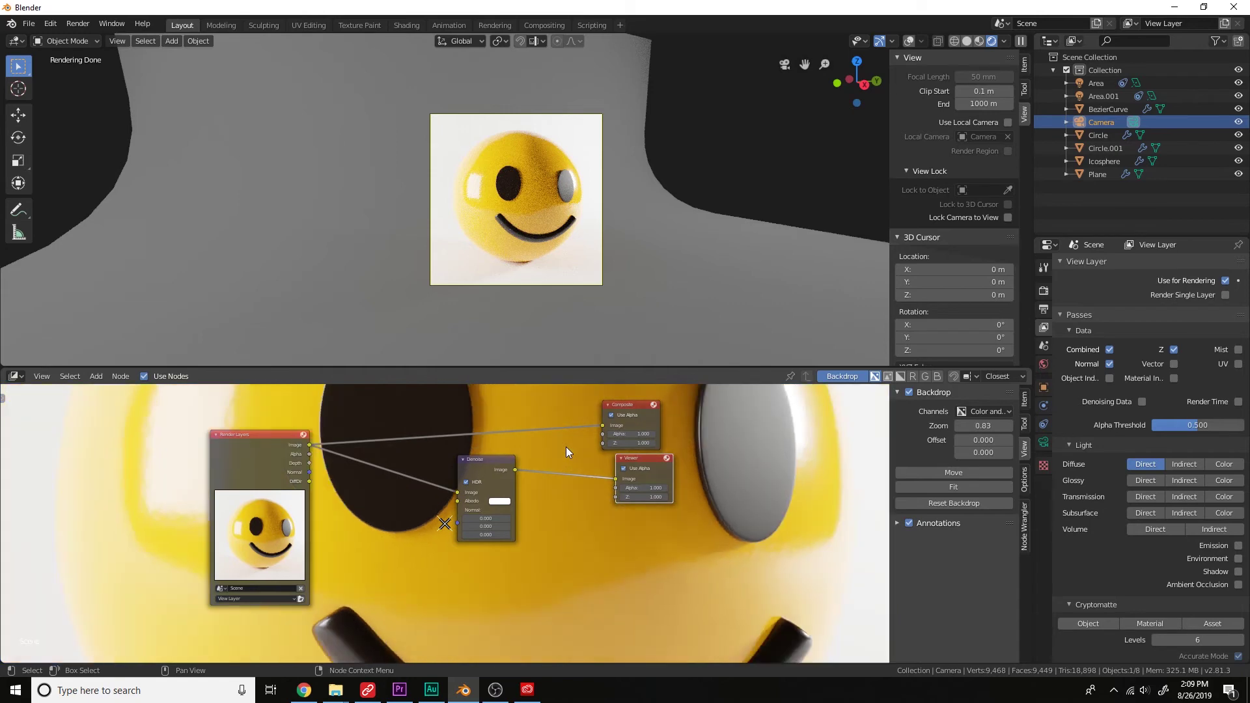
pyautogui.press('v')
pyautogui.scroll(2, 557, 450)
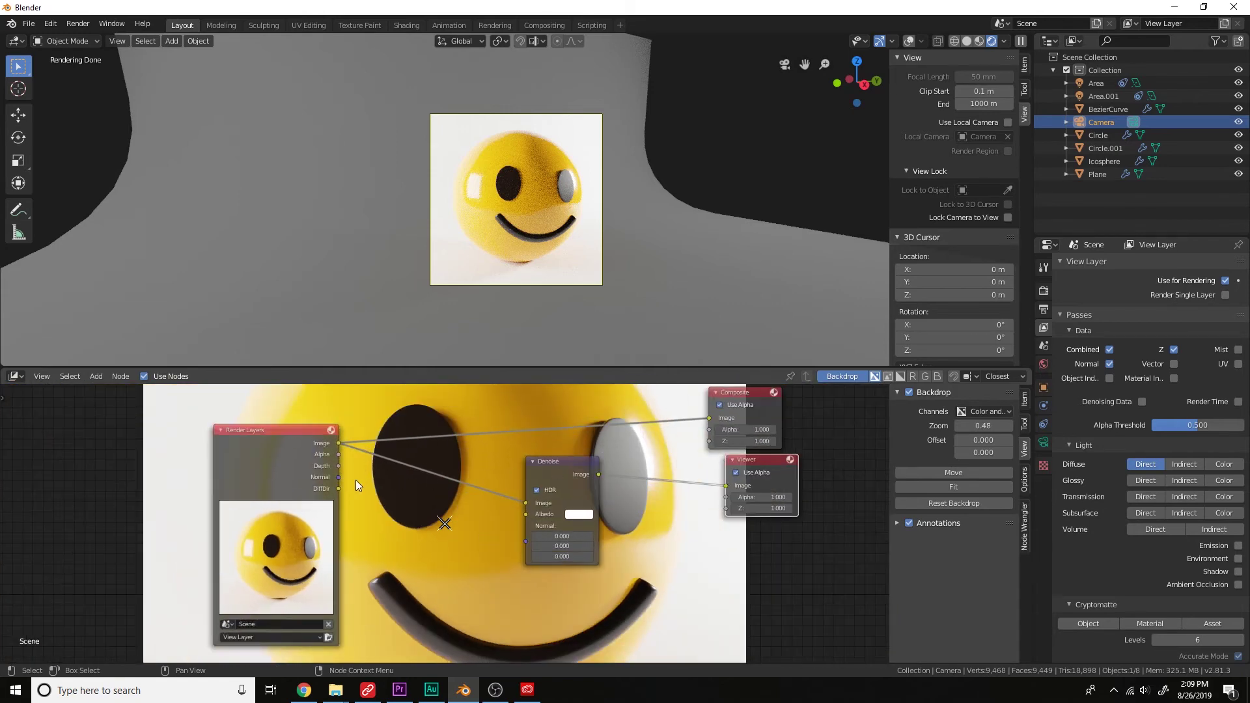
pyautogui.moveTo(338, 478); pyautogui.dragTo(520, 529)
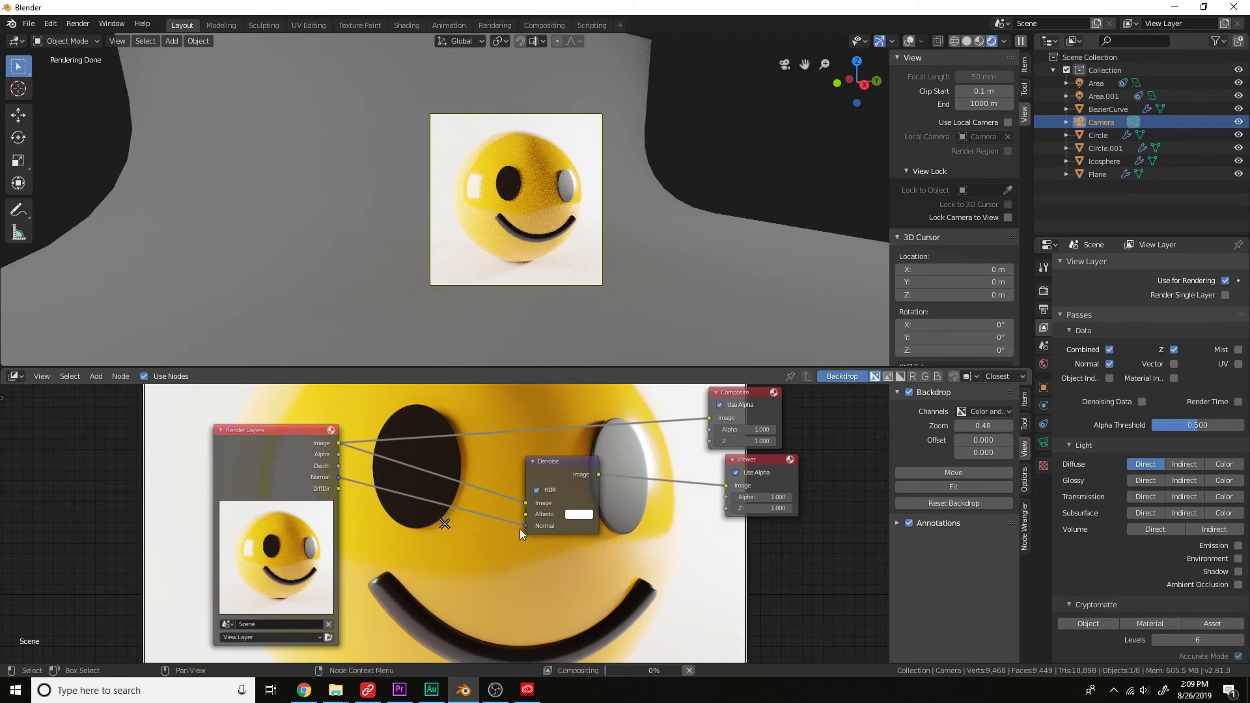
pyautogui.scroll(-1, 519, 529)
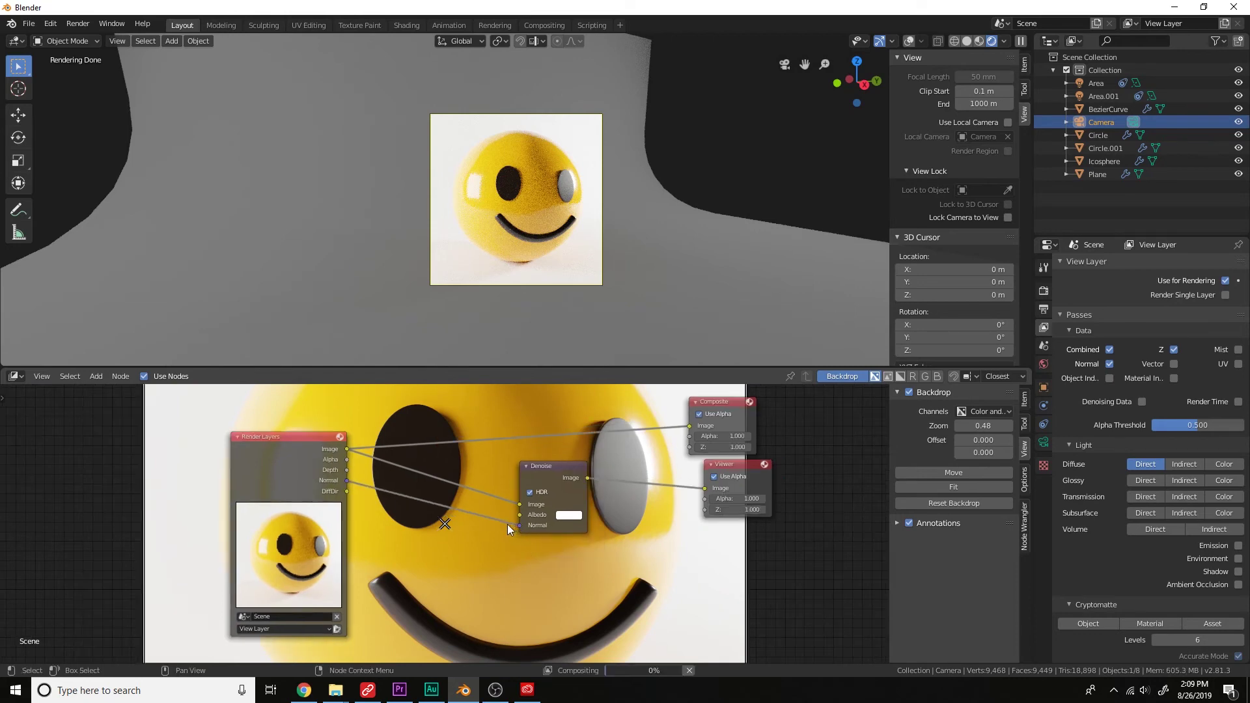
pyautogui.moveTo(346, 492); pyautogui.dragTo(518, 516)
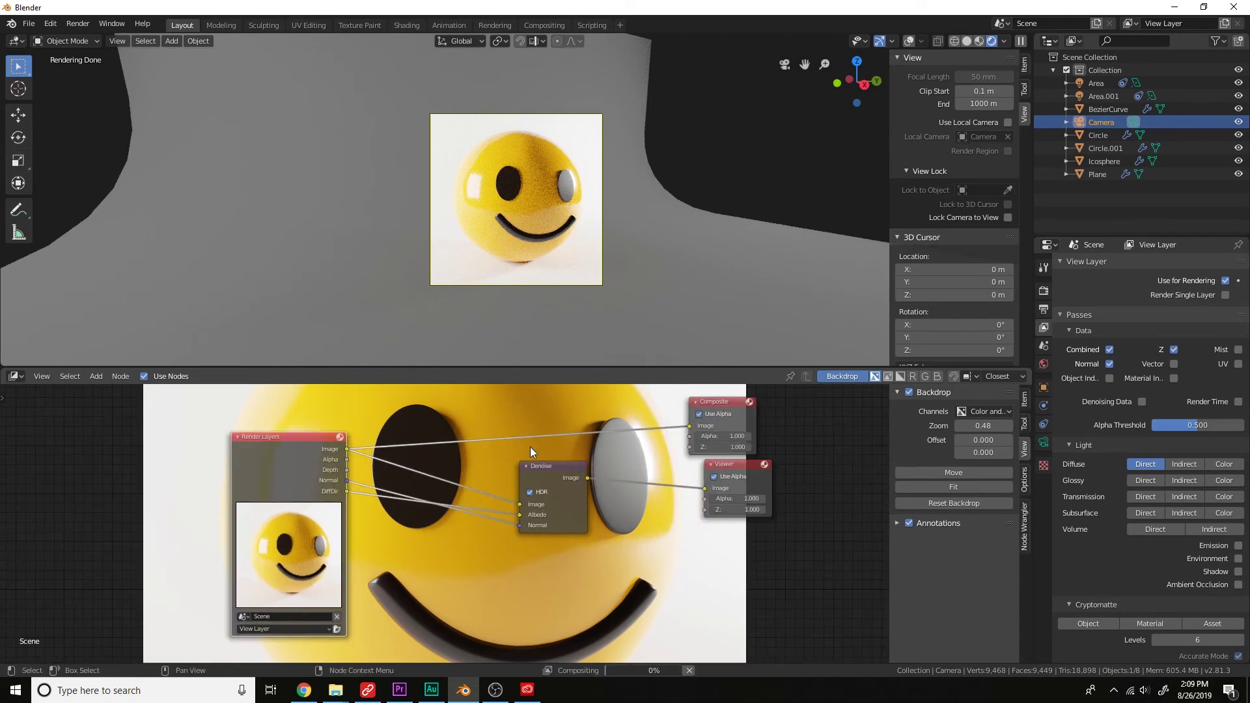
# Move the Denoise node closer to Render Layers and insert a Lens Distortion node between Denoise and the Viewer.
pyautogui.scroll(1, 530, 447)
pyautogui.scroll(-1, 530, 446)
pyautogui.scroll(1, 530, 447)
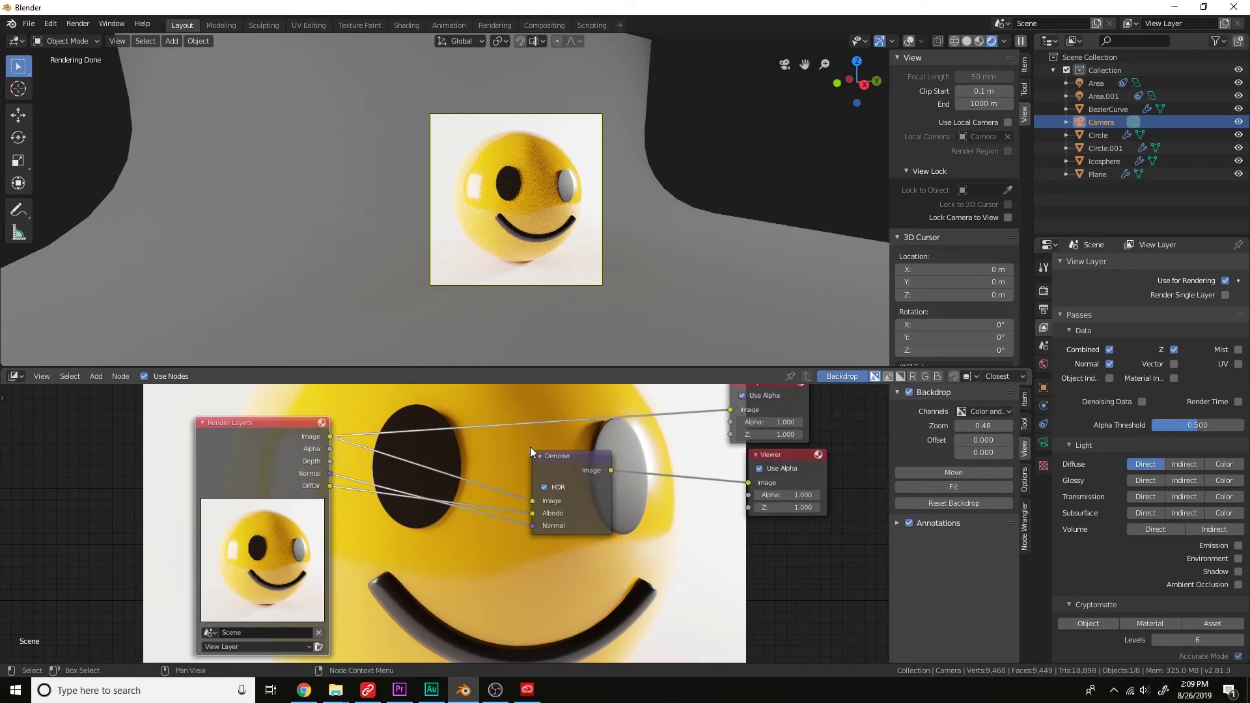
pyautogui.scroll(-3, 530, 447)
pyautogui.hotkey('alt', 'v')
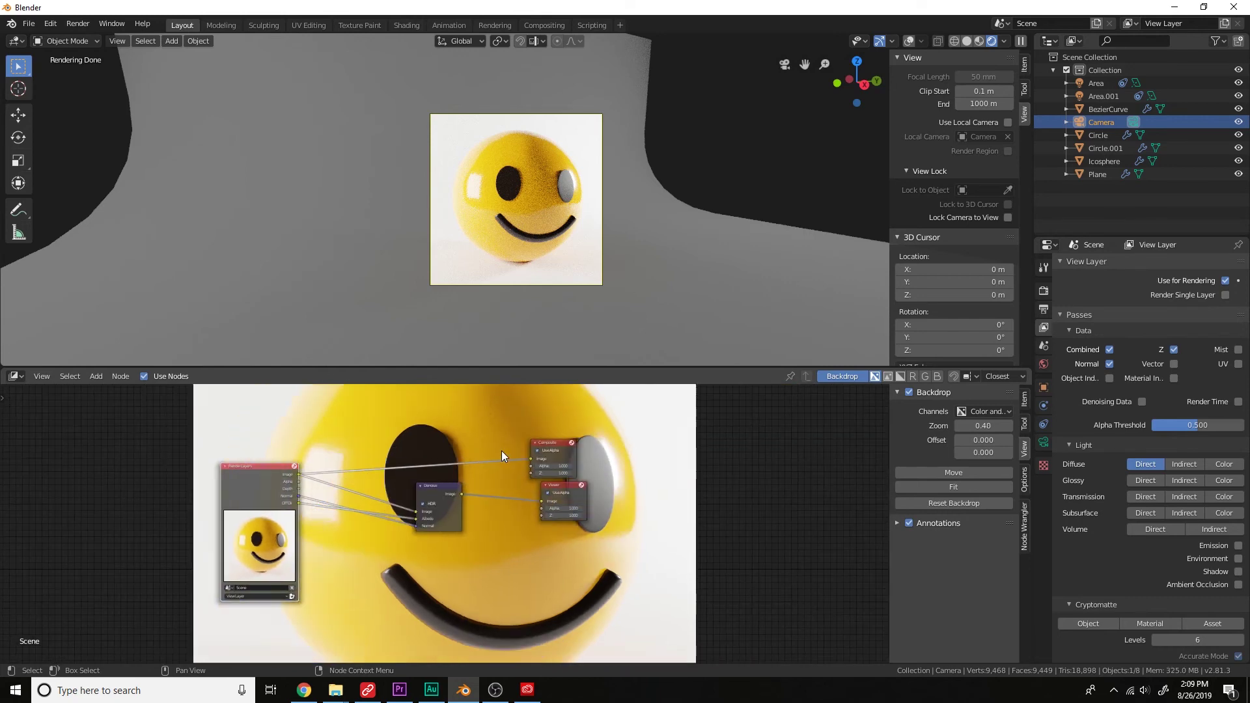
pyautogui.hotkey('alt', 'v')
pyautogui.hotkey('alt', 'v')
pyautogui.moveTo(440, 485); pyautogui.dragTo(352, 505)
pyautogui.hotkey('shift', 'a')
pyautogui.click(430, 495)
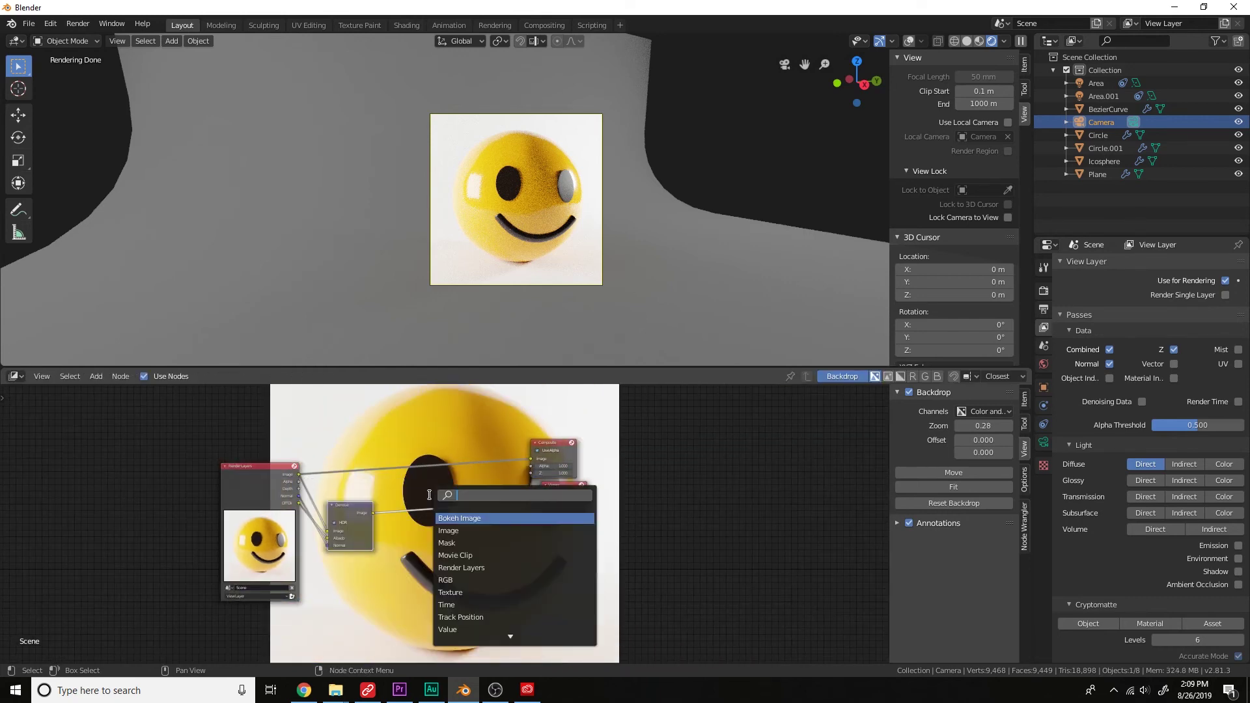
pyautogui.write('lens')
pyautogui.press('Return')
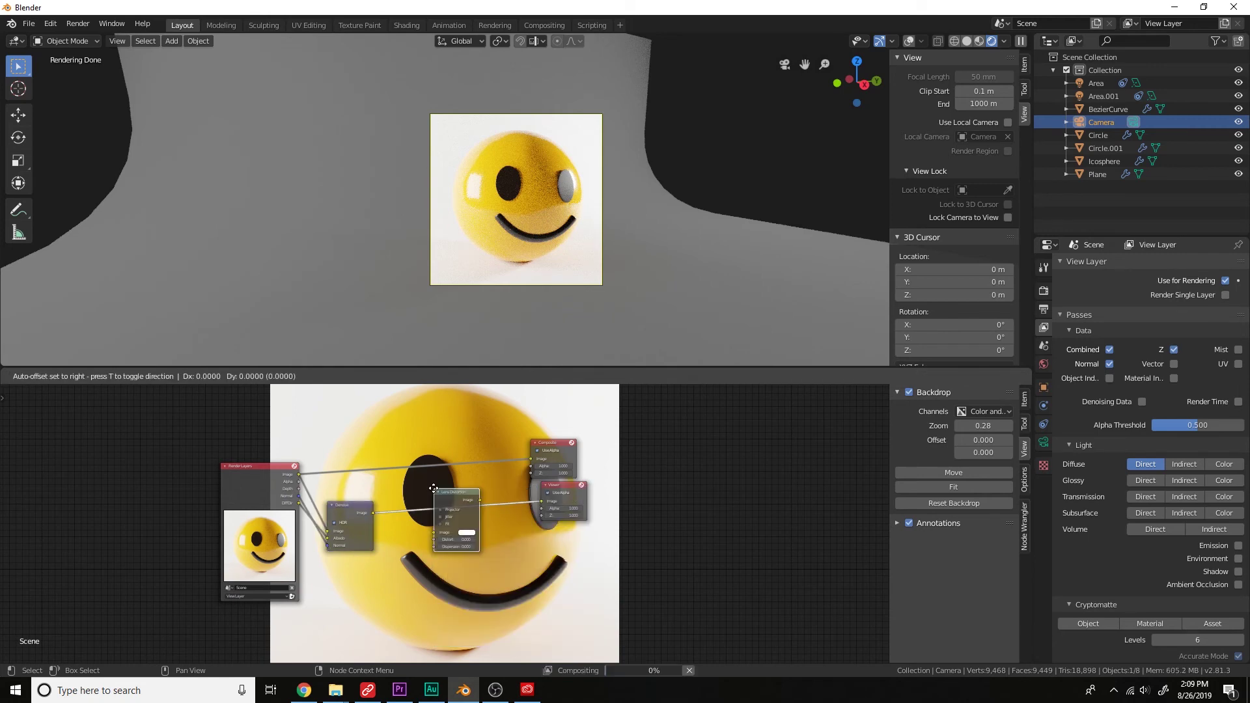
pyautogui.click(463, 502)
# Set the Lens Distortion node's Dispersion to 0.020.
pyautogui.scroll(4, 464, 502)
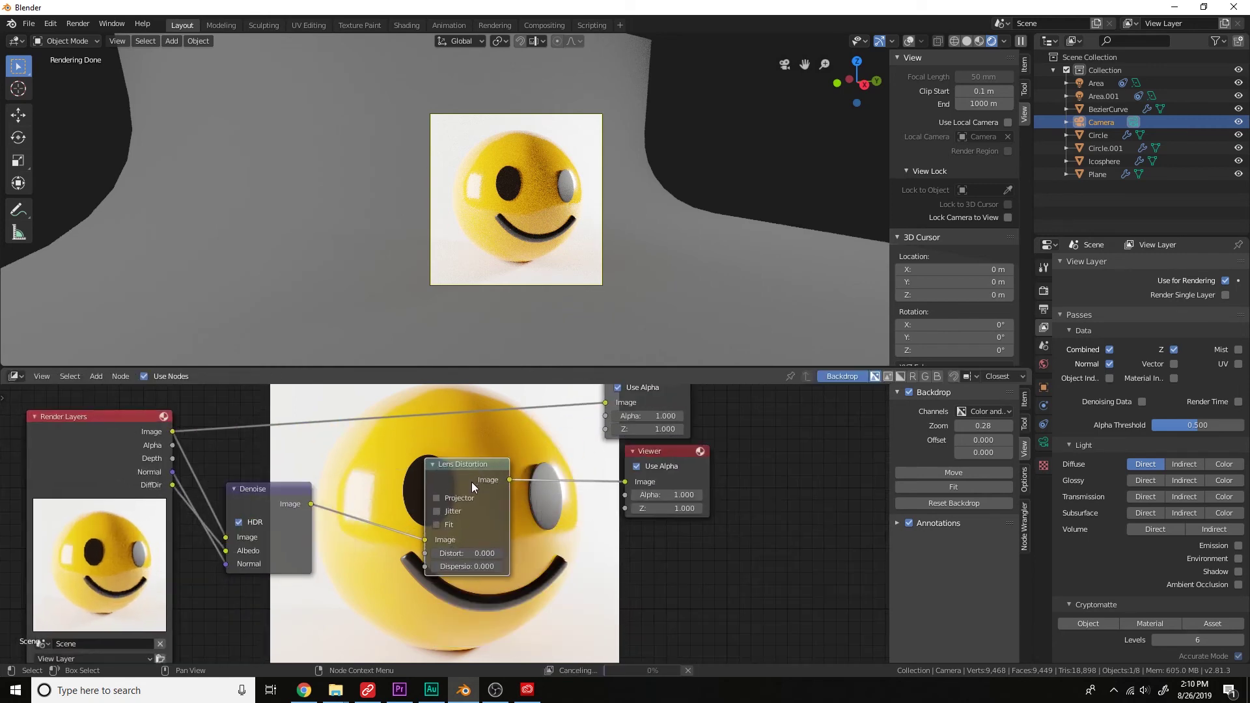
pyautogui.scroll(1, 508, 493)
pyautogui.scroll(1, 512, 489)
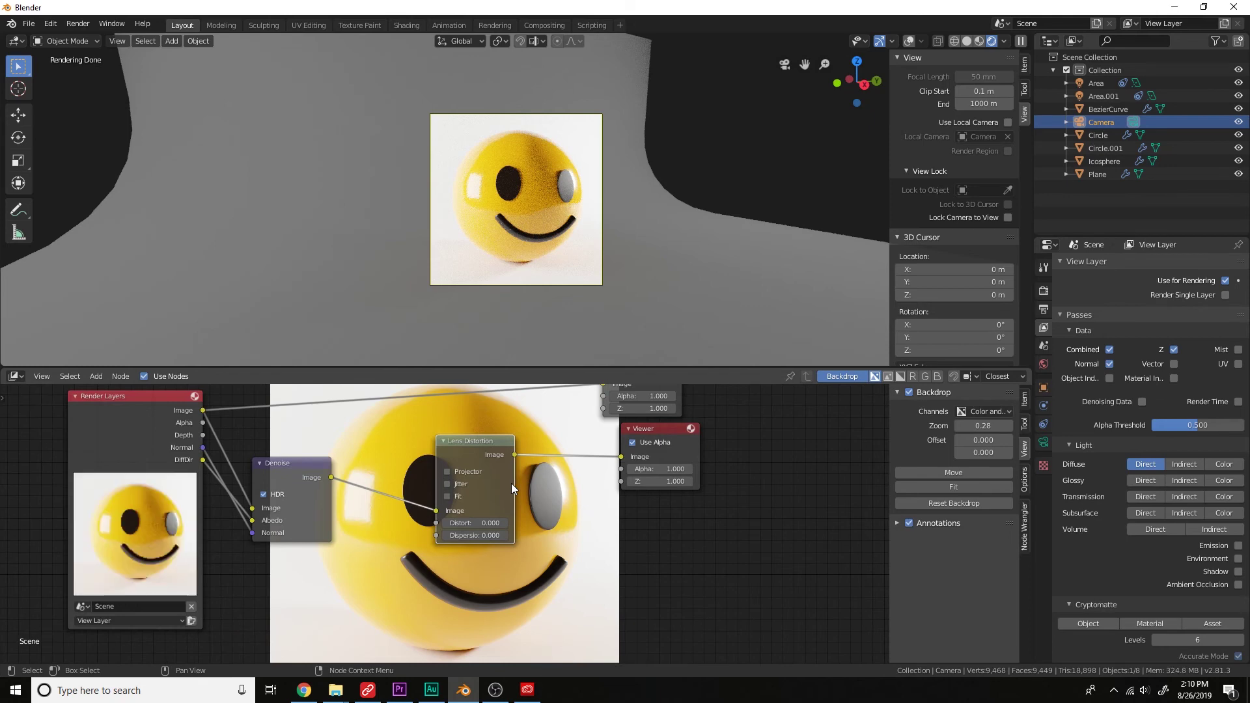
pyautogui.click(496, 534)
pyautogui.write('0.020')
pyautogui.press('Return')
pyautogui.scroll(-1, 529, 499)
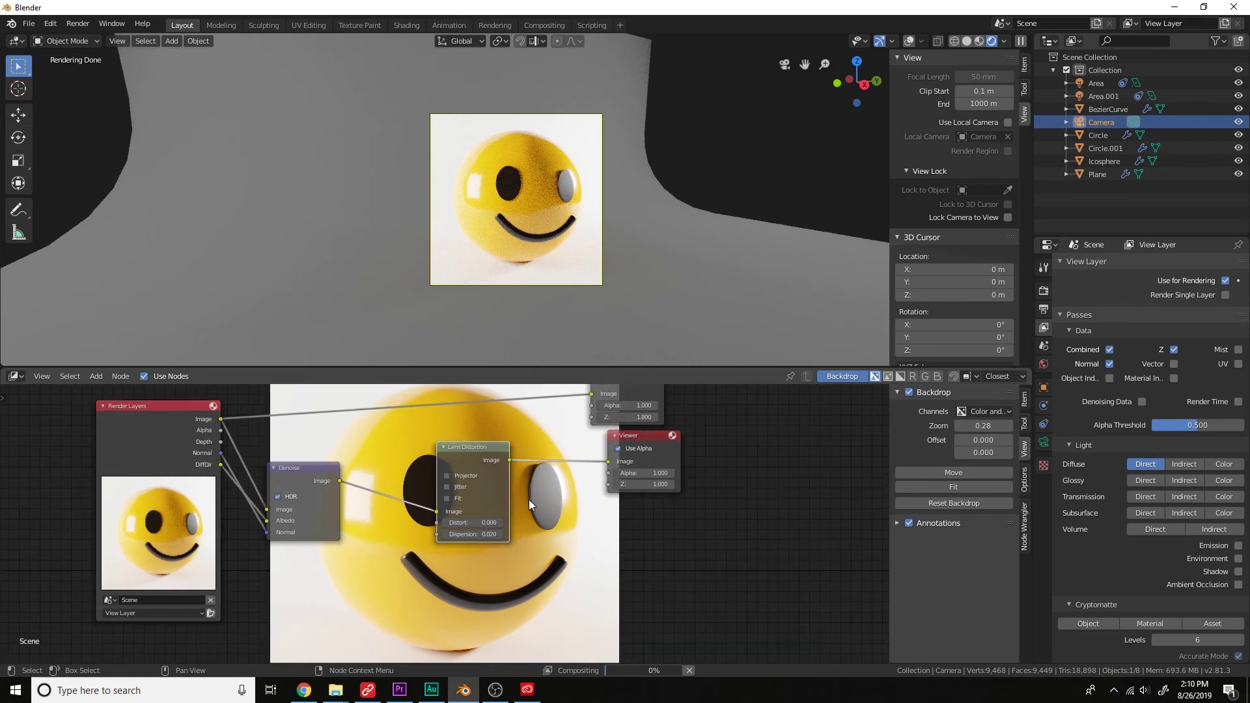
# Move the Lens Distortion node closer to Denoise and insert a Glare node between it and the Viewer.
pyautogui.scroll(1, 529, 498)
pyautogui.scroll(1, 529, 499)
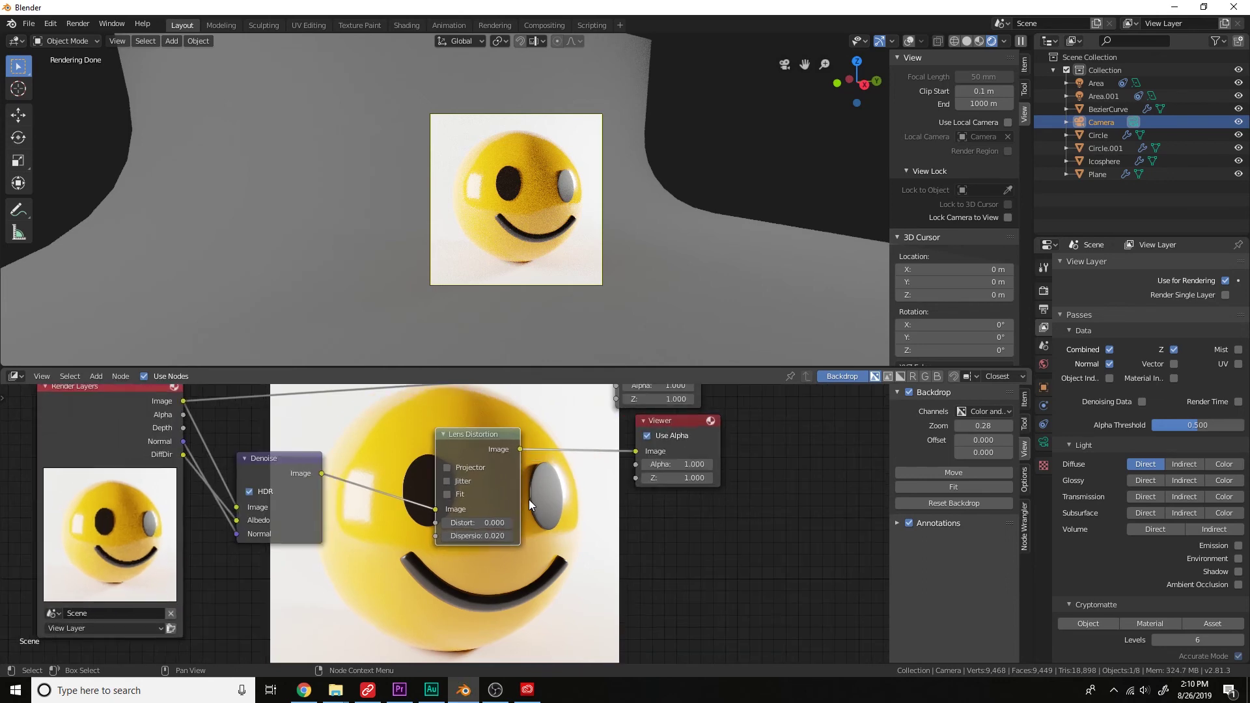
pyautogui.moveTo(440, 453); pyautogui.dragTo(362, 460)
pyautogui.hotkey('shift', 'a')
pyautogui.click(480, 432)
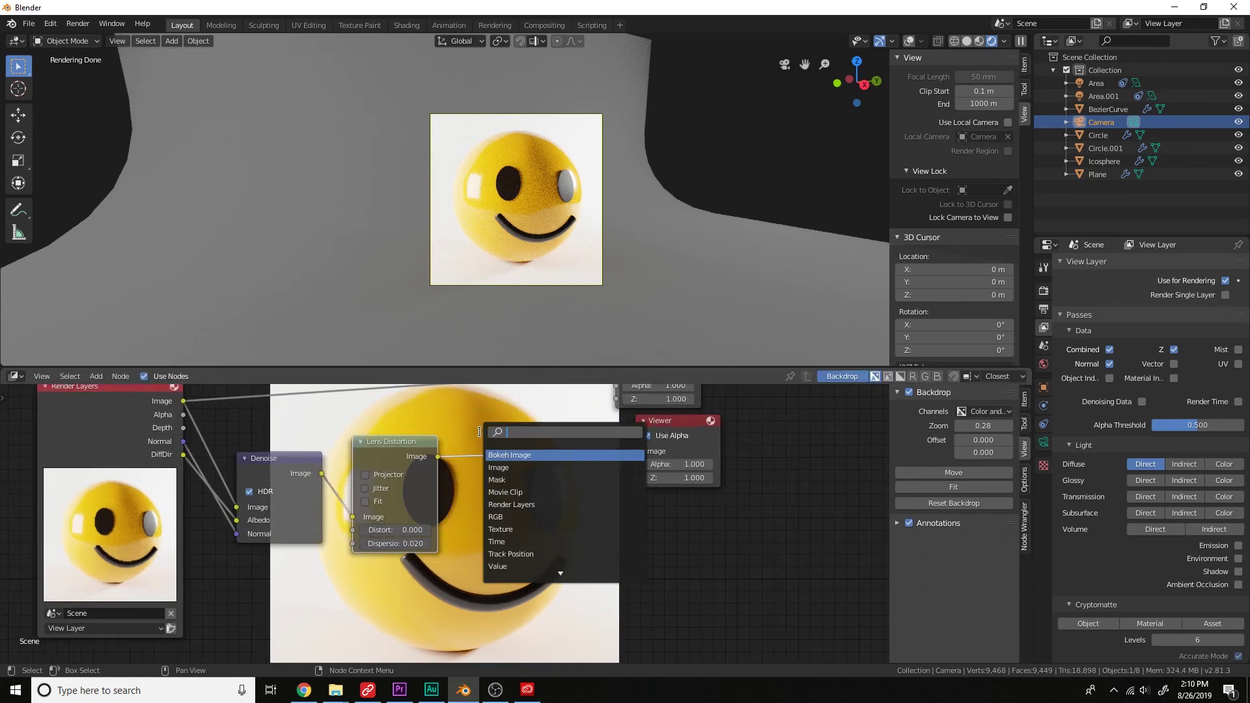
pyautogui.write('glare')
pyautogui.press('Return')
pyautogui.click(487, 435)
pyautogui.moveTo(568, 476); pyautogui.dragTo(538, 425, button='middle')
pyautogui.scroll(2, 537, 424)
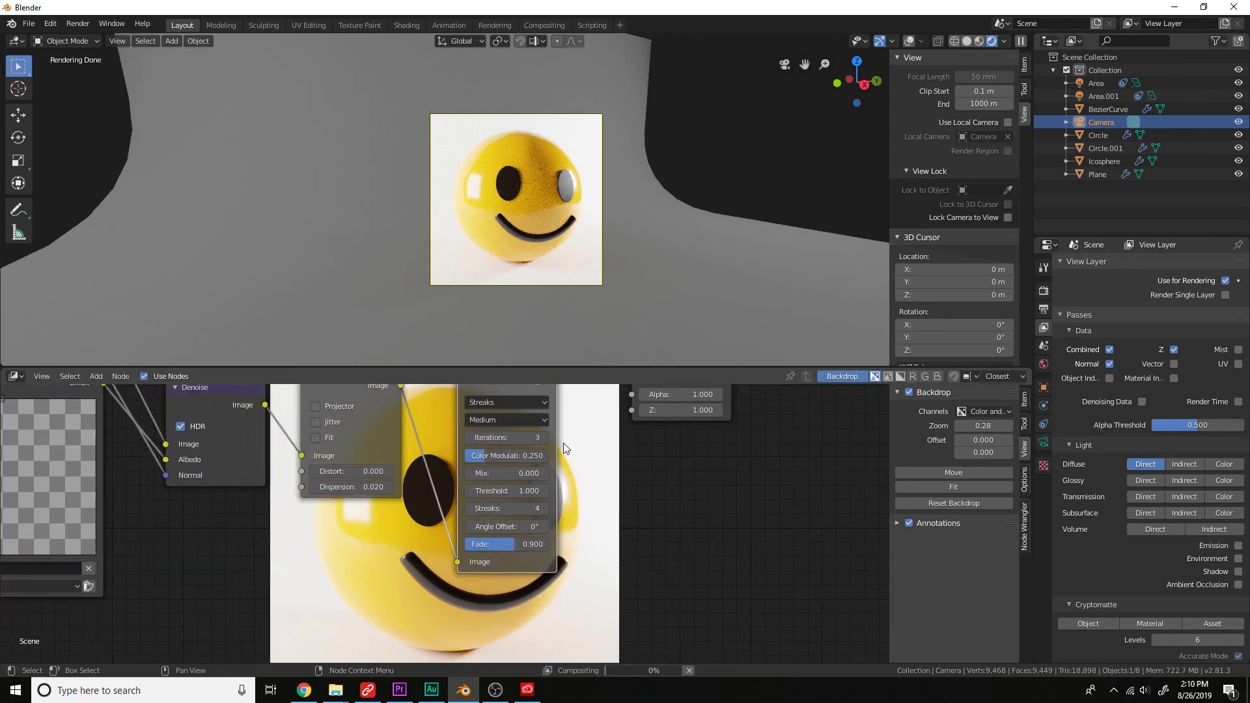
pyautogui.scroll(1, 563, 443)
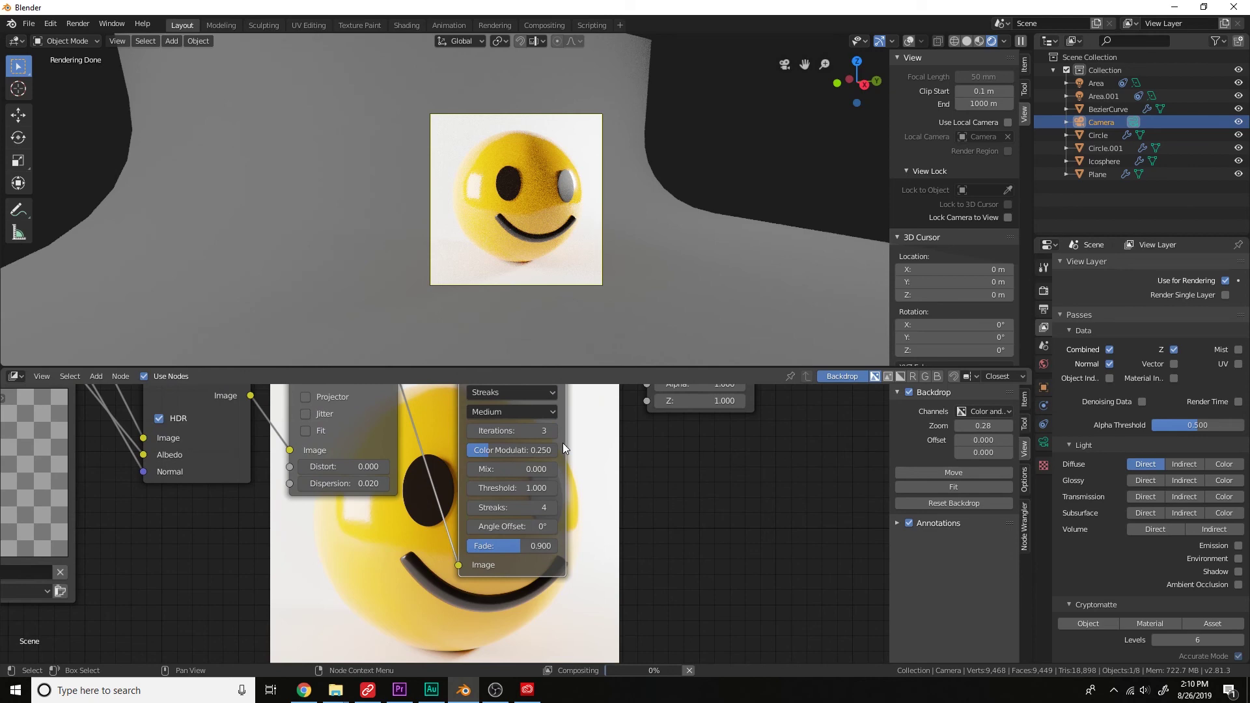
pyautogui.scroll(1, 562, 443)
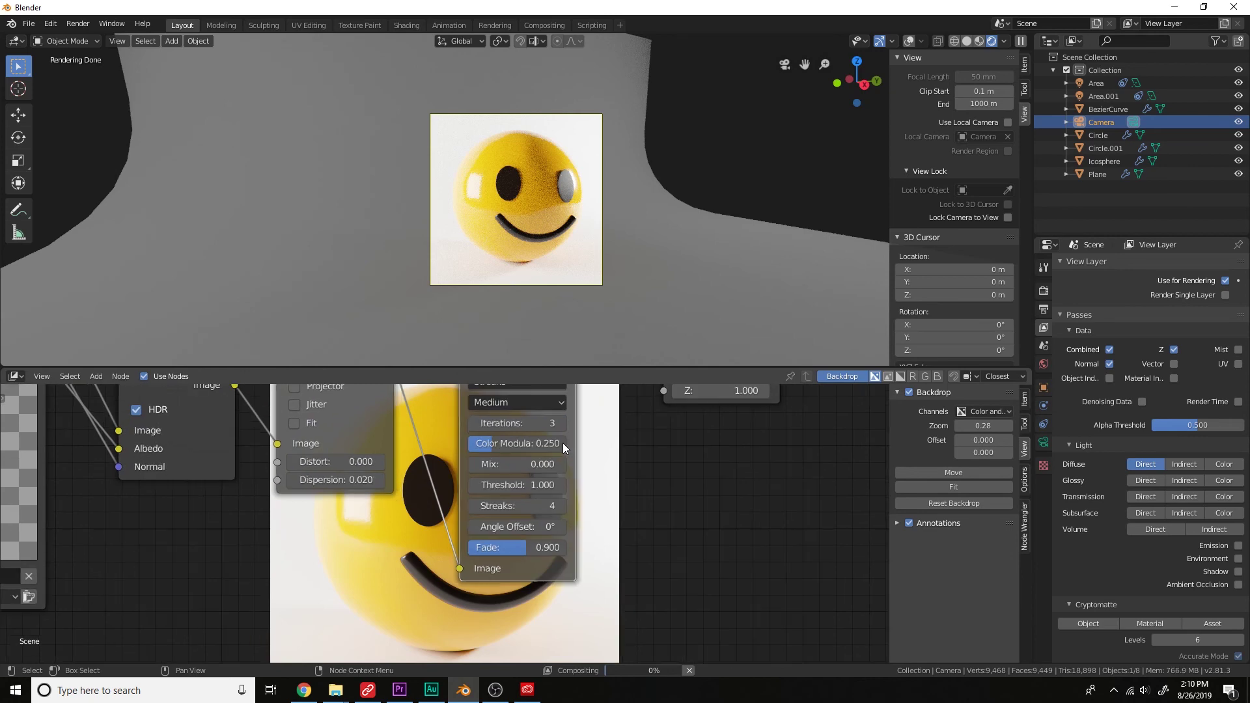
# Insert a Mix node between Glare and the Viewer and connect the Lens Distortion output to its second Image input.
pyautogui.scroll(-4, 563, 443)
pyautogui.moveTo(490, 444); pyautogui.dragTo(313, 439, button='middle')
pyautogui.press('v')
pyautogui.press('v')
pyautogui.press('v')
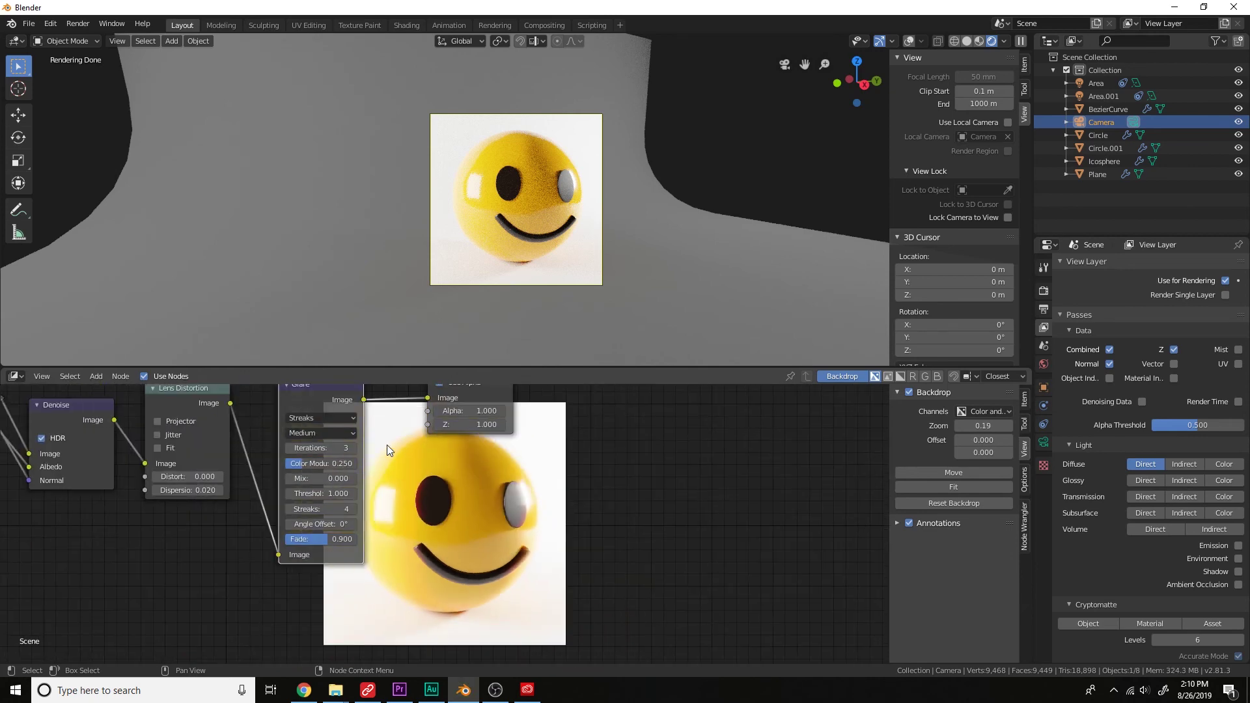
pyautogui.moveTo(413, 422); pyautogui.dragTo(449, 477, button='middle')
pyautogui.scroll(1, 450, 477)
pyautogui.hotkey('shift', 'a')
pyautogui.click(441, 468)
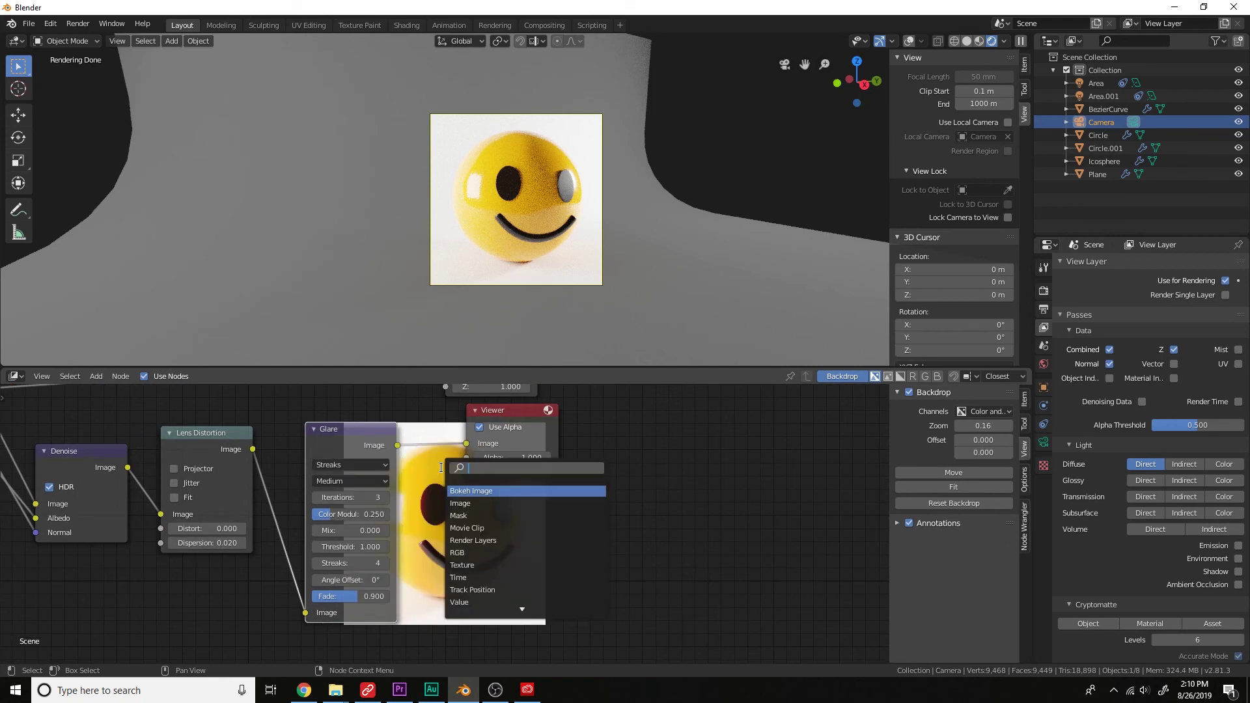
pyautogui.write('mix')
pyautogui.press('Return')
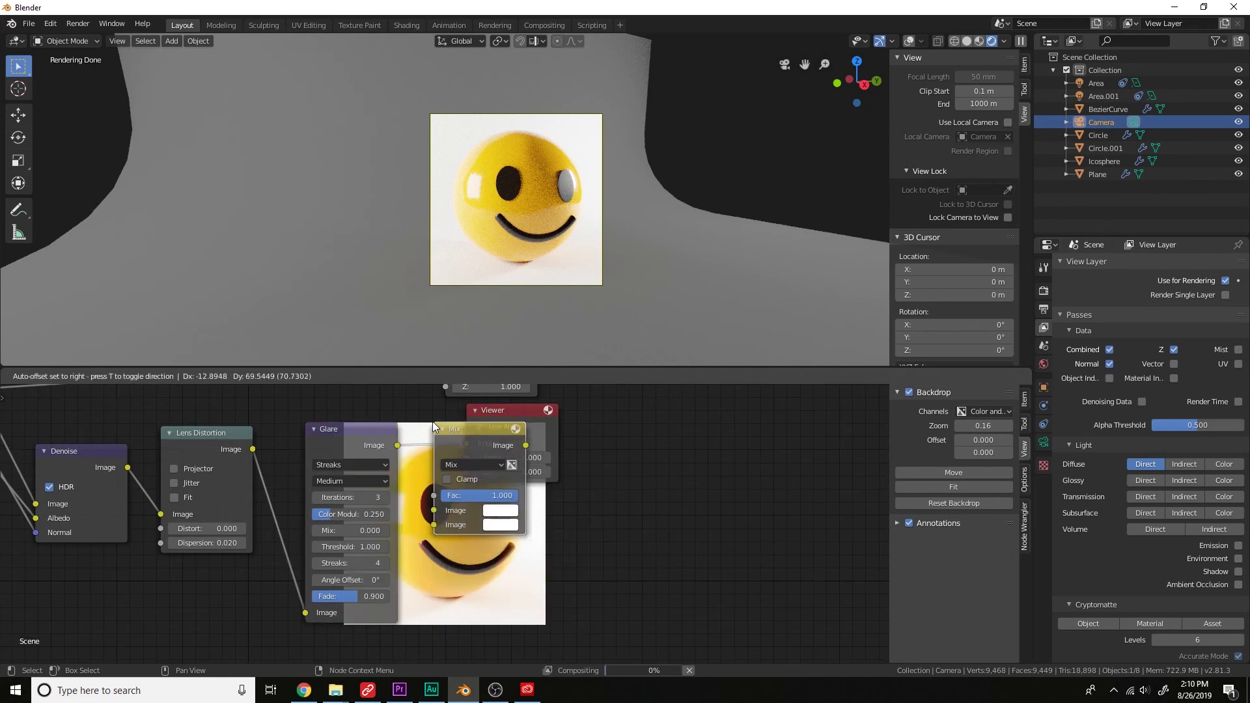
pyautogui.click(451, 427)
pyautogui.moveTo(253, 450); pyautogui.dragTo(450, 524)
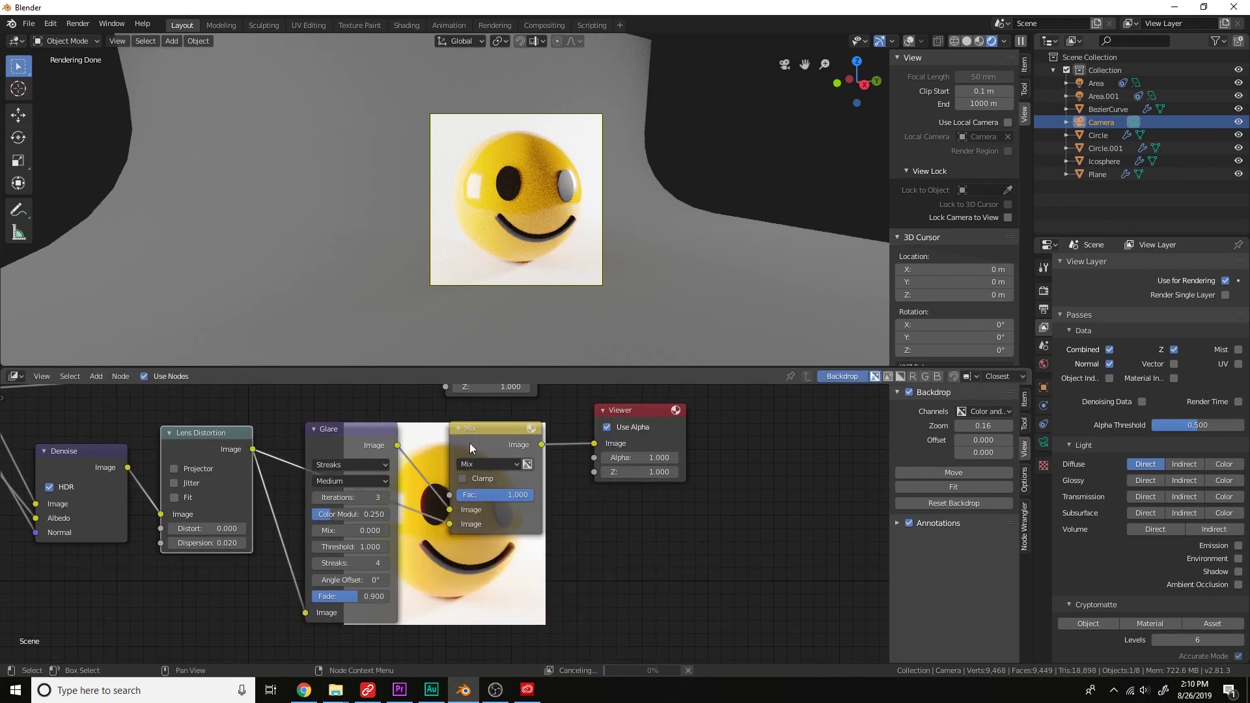
# Show the Viewer Node image in the Image Editor in place of the compositing nodes and examine the whole smiley.
pyautogui.scroll(-4, 576, 498)
pyautogui.moveTo(576, 499); pyautogui.dragTo(293, 443, button='middle')
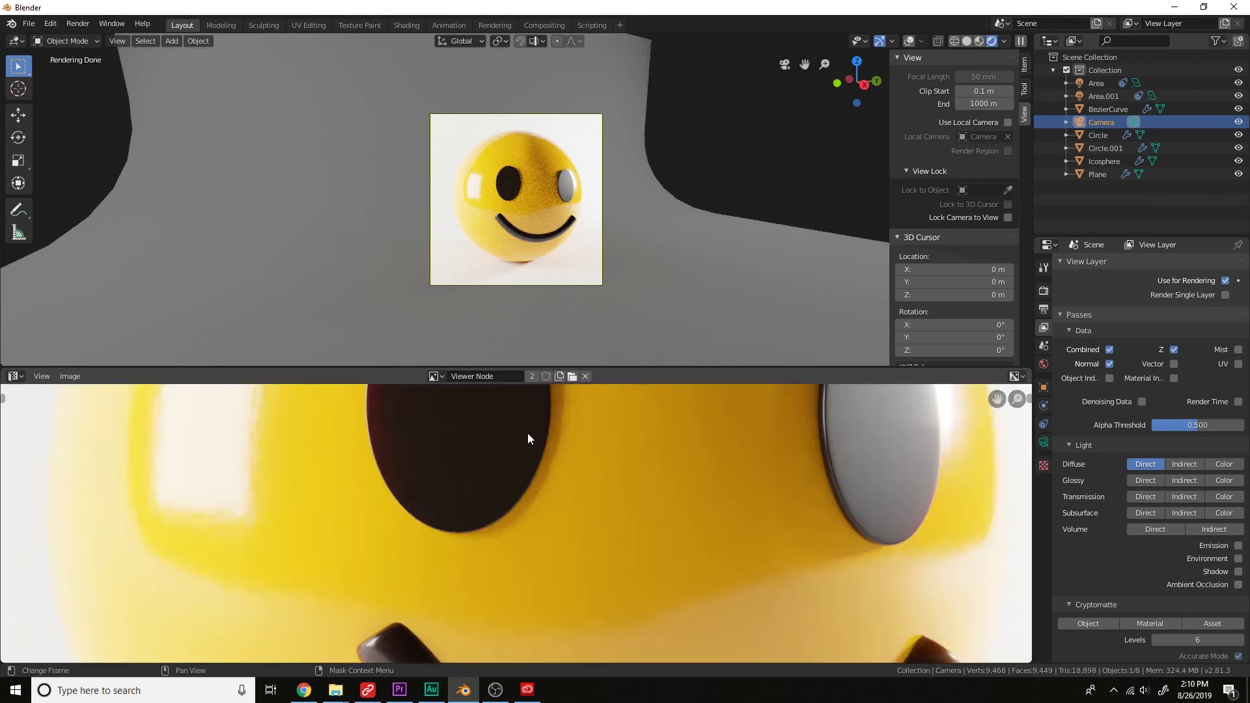
pyautogui.scroll(-6, 557, 446)
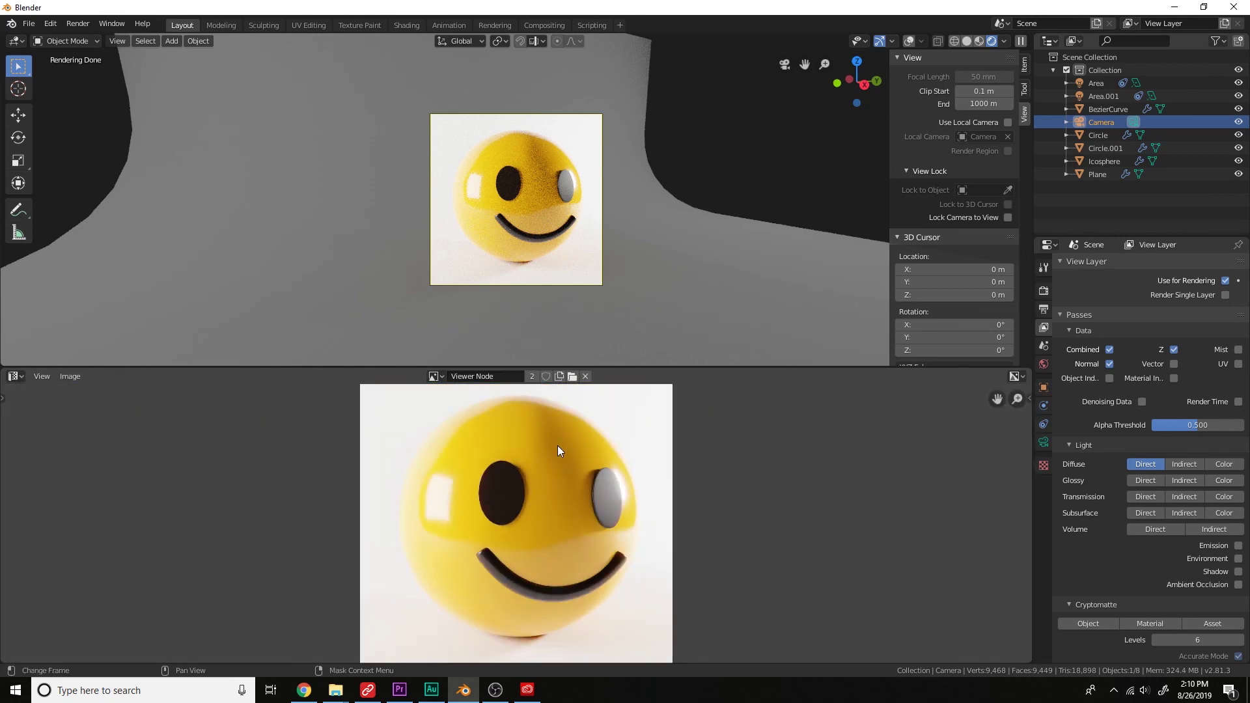